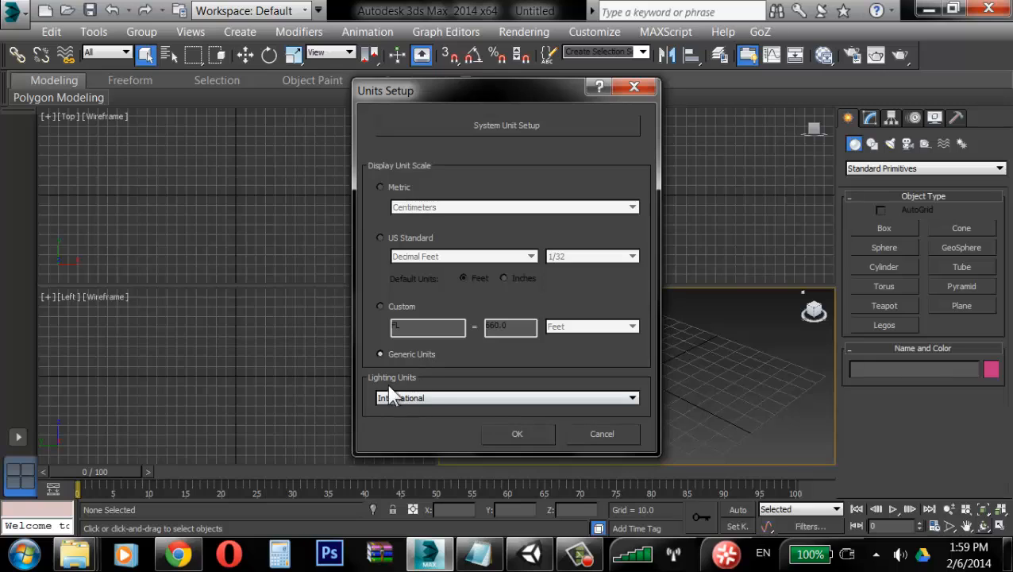
Step: Confirm Generic Units in the units setup and maximize the Perspective viewport
left_click(406, 398)
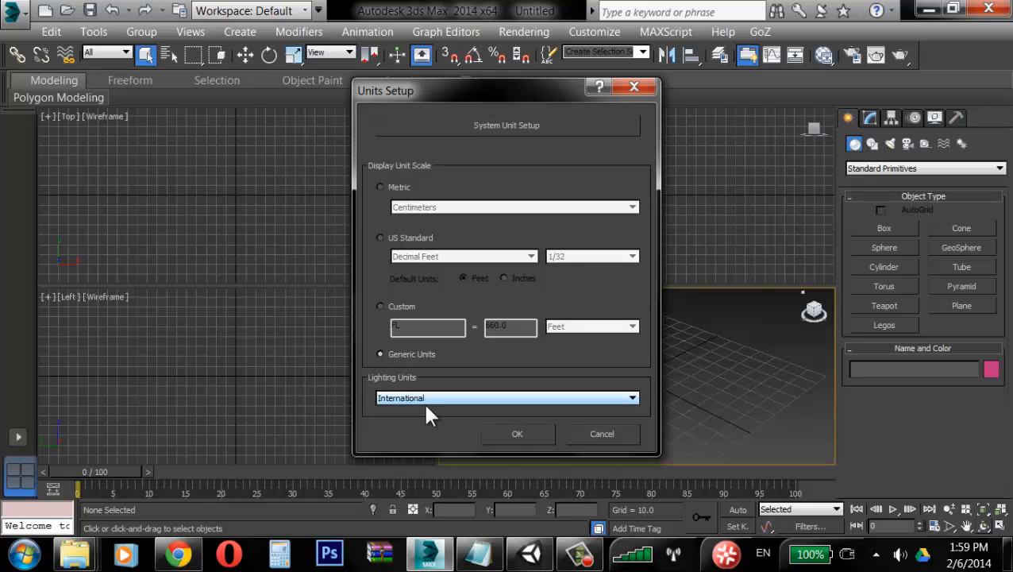
left_click(520, 433)
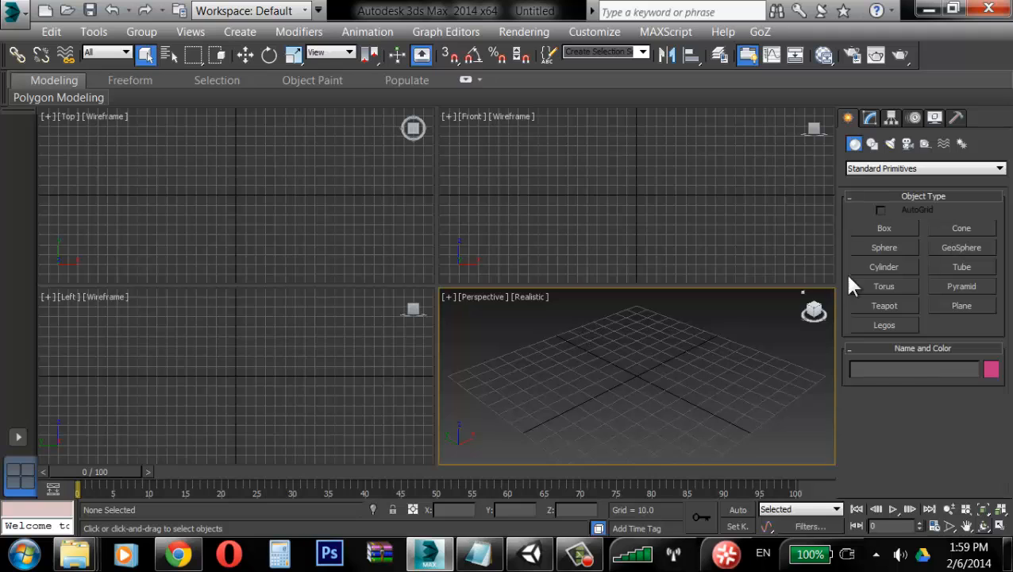
left_click(1000, 526)
middle_click_drag(515, 338, 493, 318, "alt")
Step: Create a cylinder at the grid centre with a radius of about 9.9, drawing its height upward
left_click(896, 228)
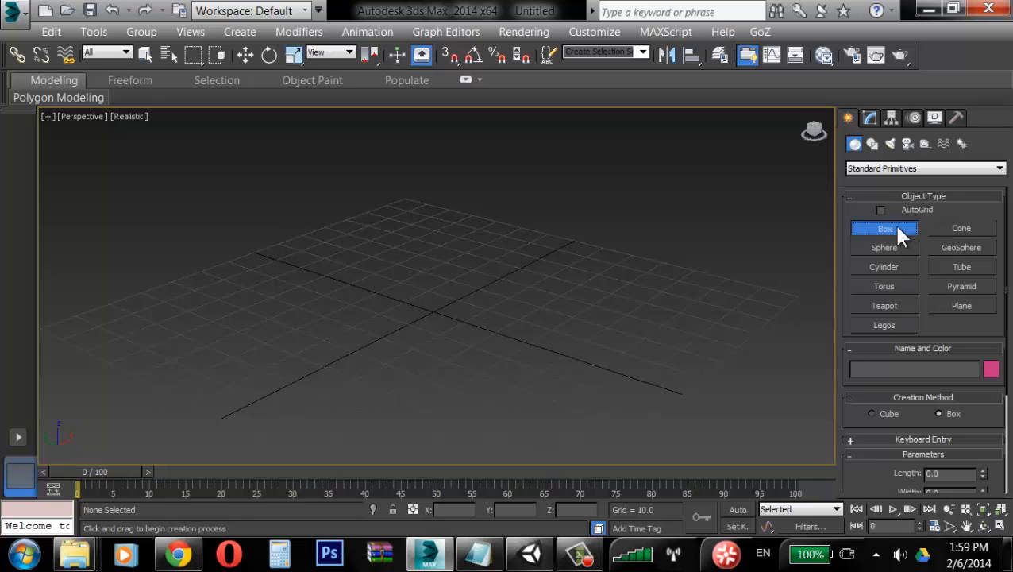
left_click(886, 267)
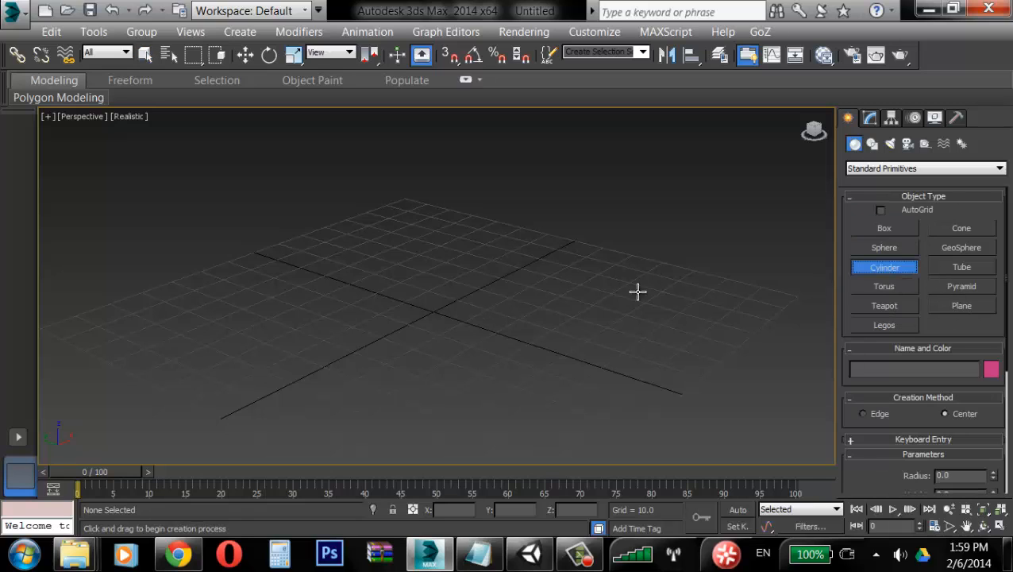
left_click_drag(455, 309, 468, 312)
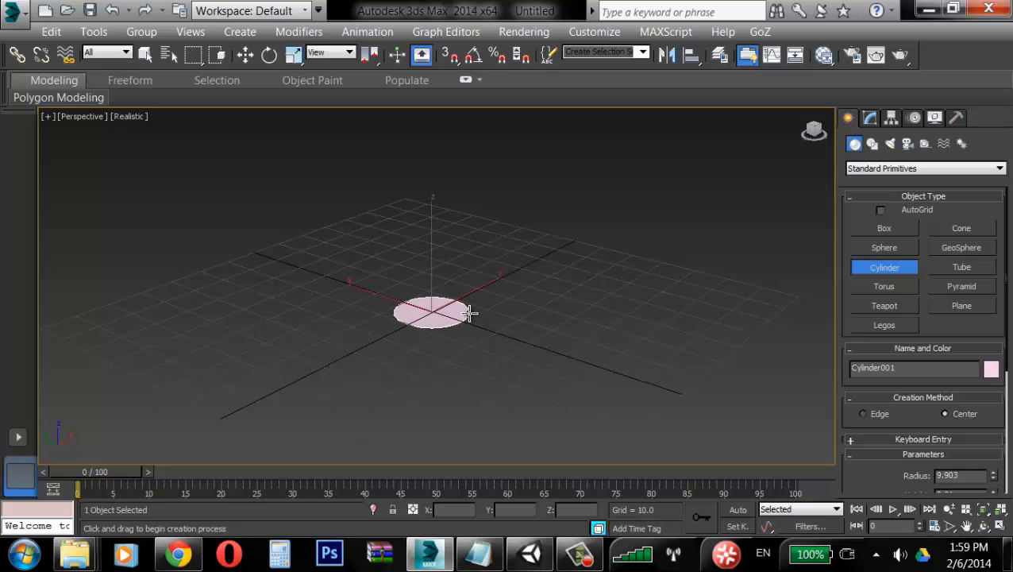
right_click(483, 196)
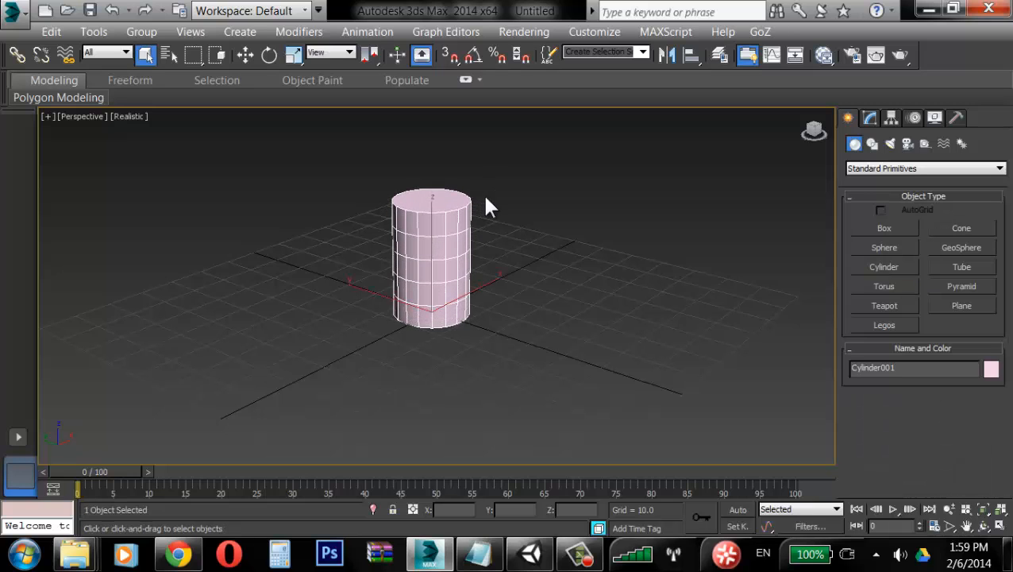
Step: Convert the cylinder to an Editable Poly
middle_click_drag(411, 322, 477, 241, "alt")
right_click(476, 199)
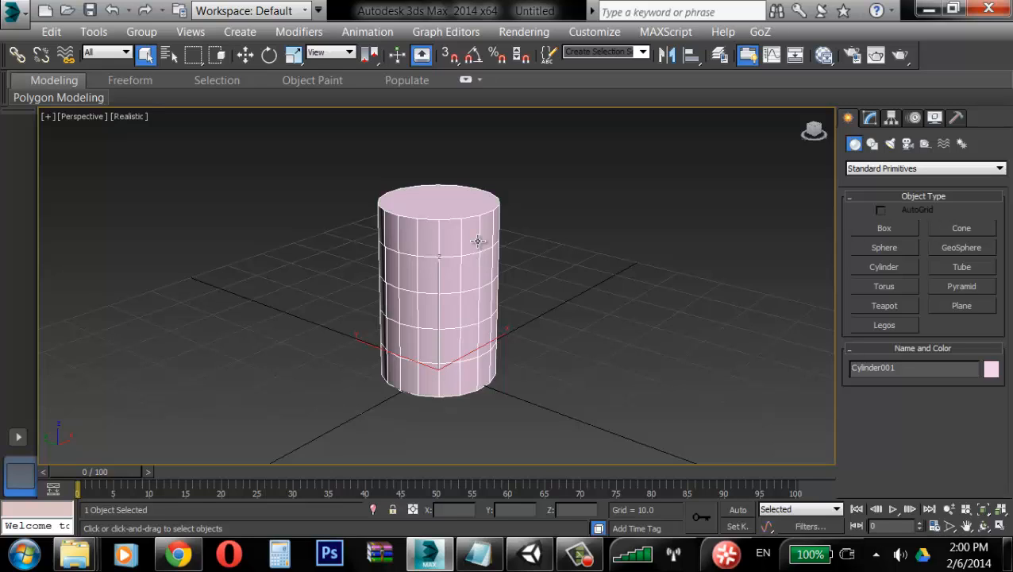
right_click(477, 241)
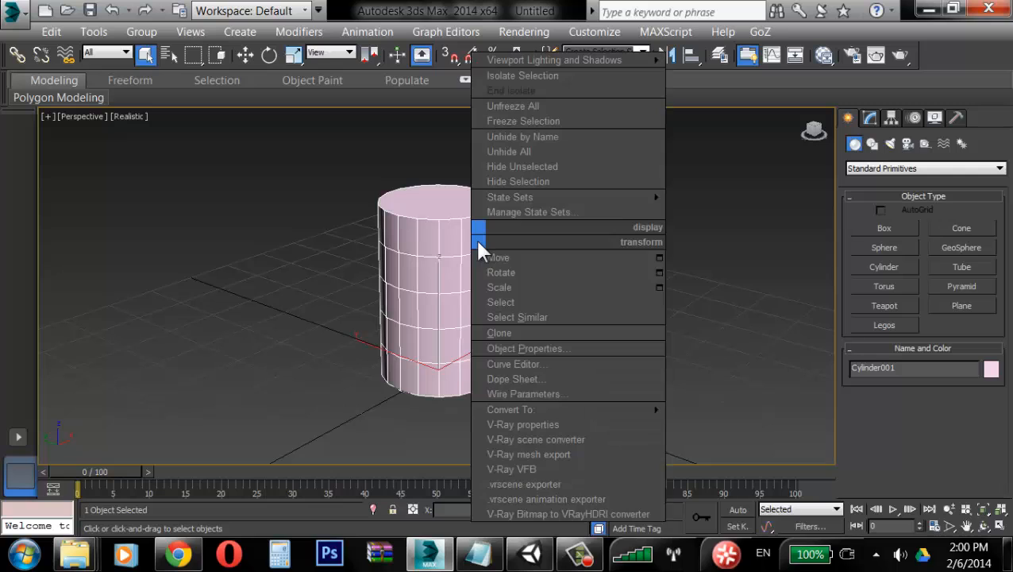
mouse_move(584, 408)
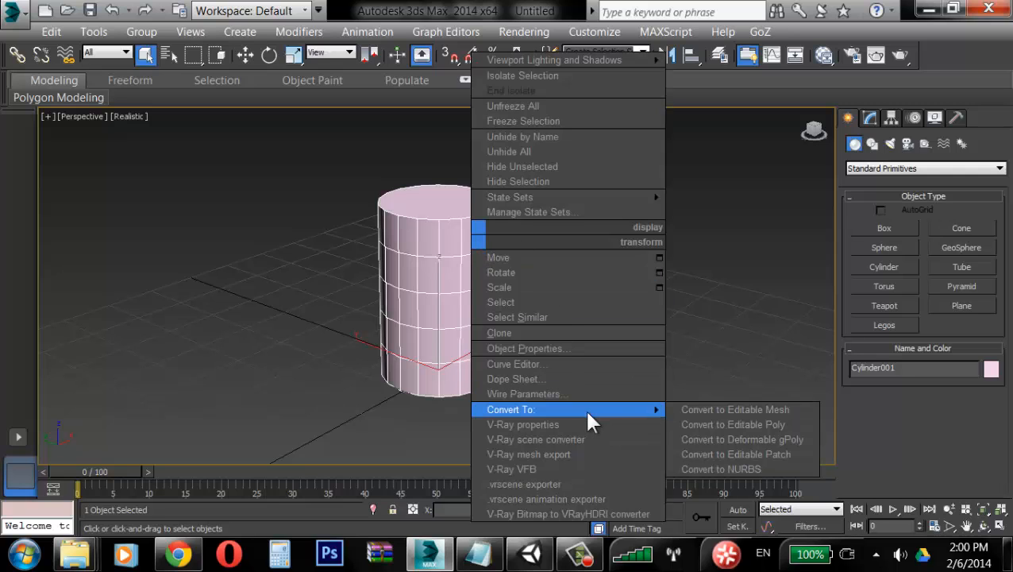
left_click(767, 426)
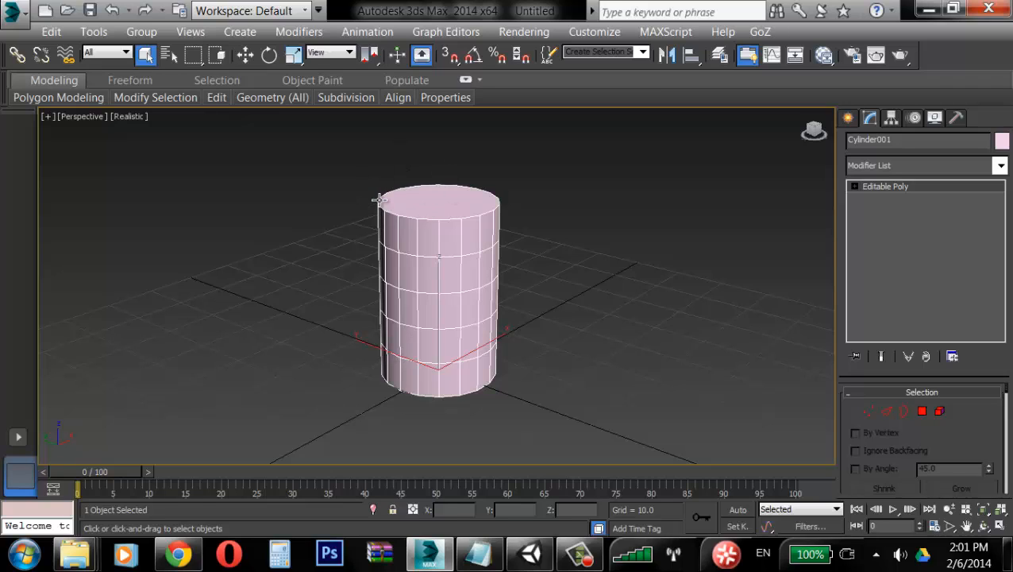
Step: Select the cylinder's top polygon and inset it slightly using the Inset caddy
left_click(923, 414)
left_click(441, 199)
middle_click_drag(465, 230, 438, 247, "alt")
middle_click_drag(440, 332, 492, 262, "alt")
right_click(492, 260)
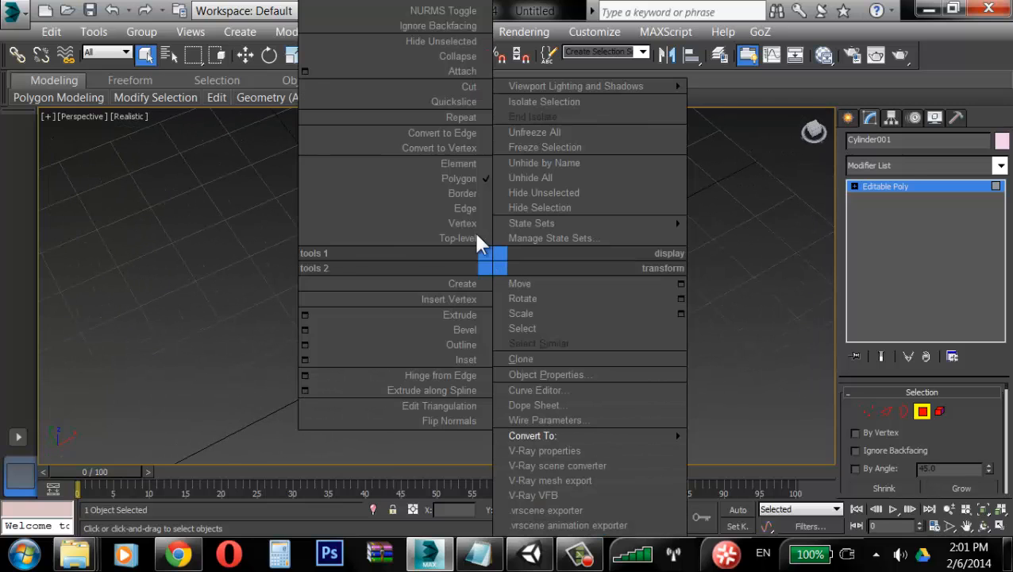
left_click(306, 359)
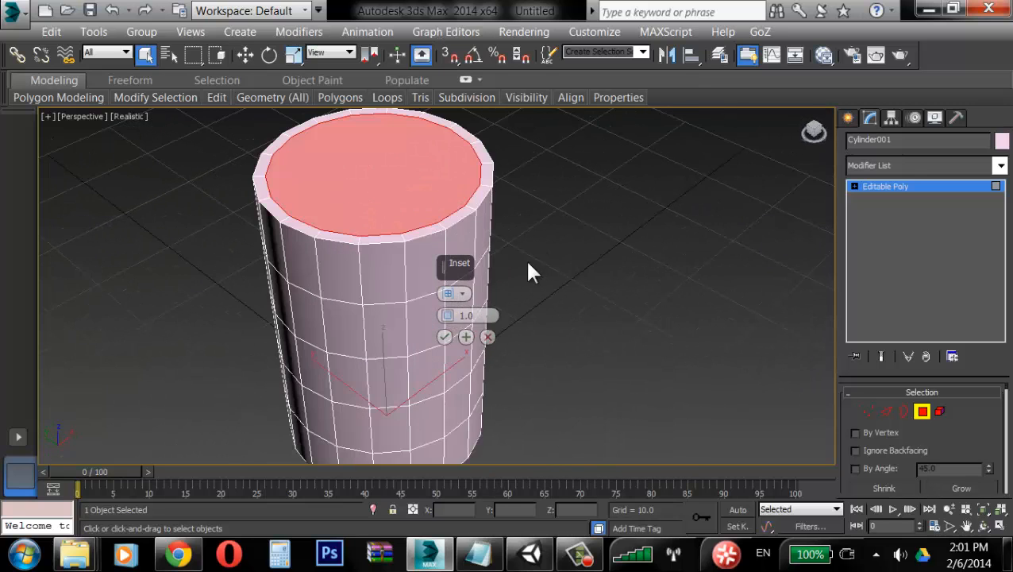
left_click_drag(445, 322, 447, 317)
left_click(445, 336)
Step: Extrude the inset top polygon inward by -0.704
right_click(420, 260)
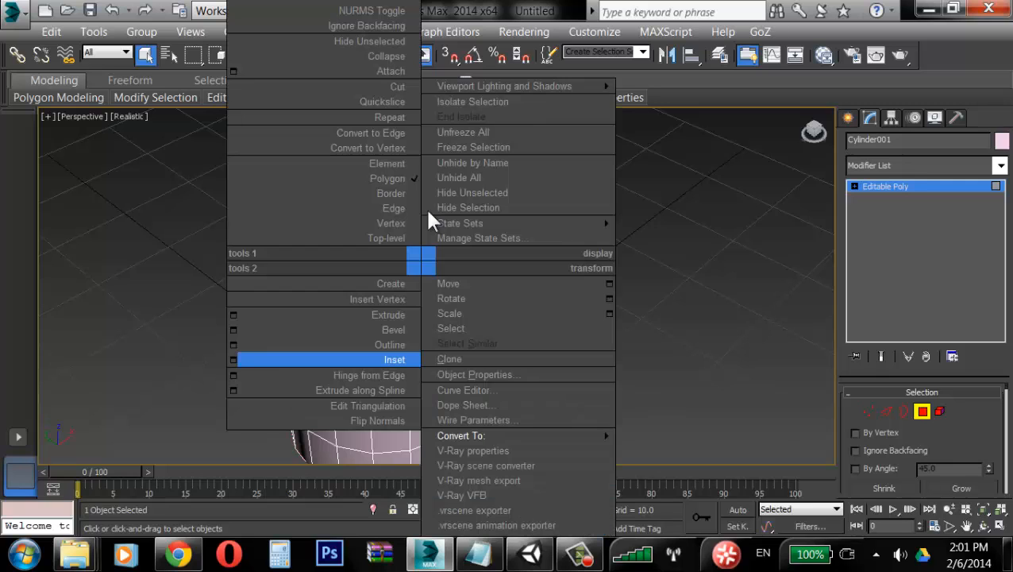
left_click(234, 316)
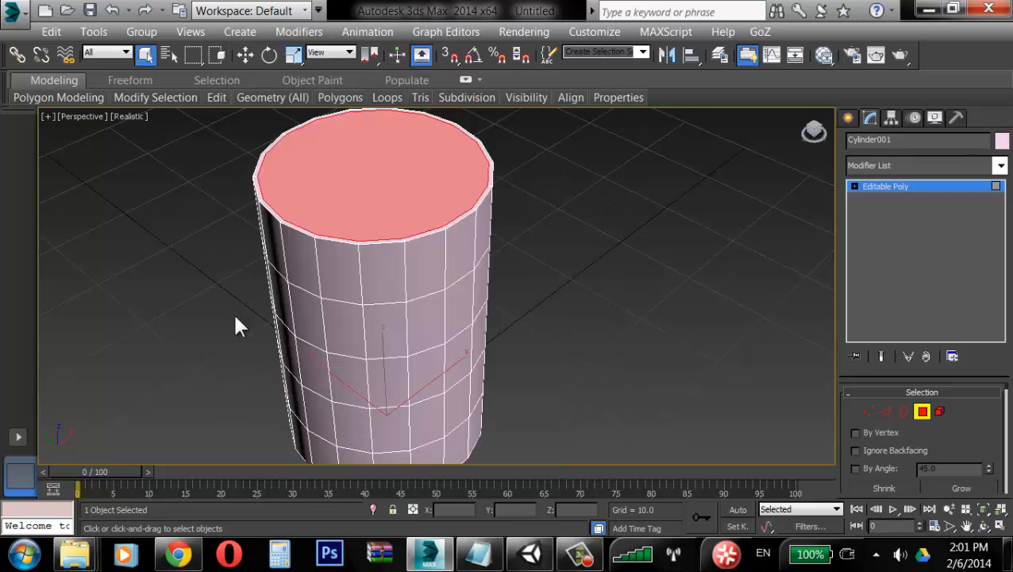
left_click_drag(446, 315, 447, 385)
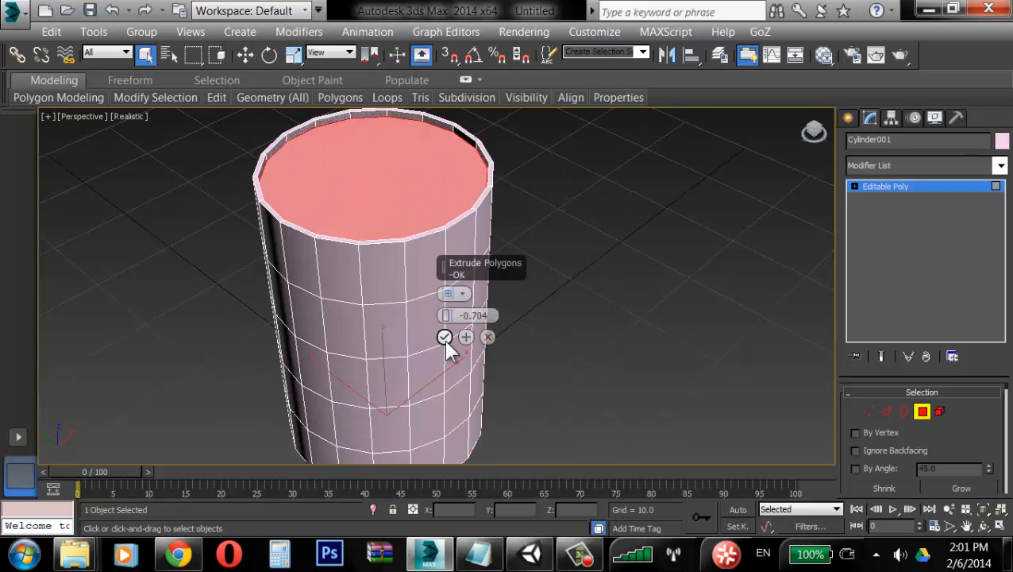
left_click(444, 337)
Step: Insert a Swift Loop edge ring just below the cylinder's top rim
middle_click_drag(452, 248, 486, 290, "alt")
scroll(488, 260, "up", 4)
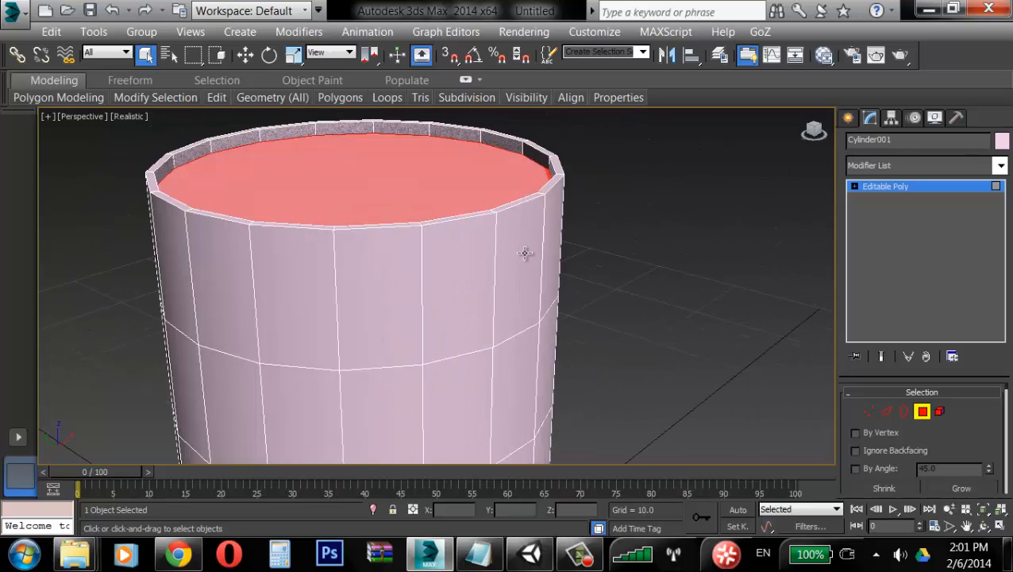
left_click(886, 411)
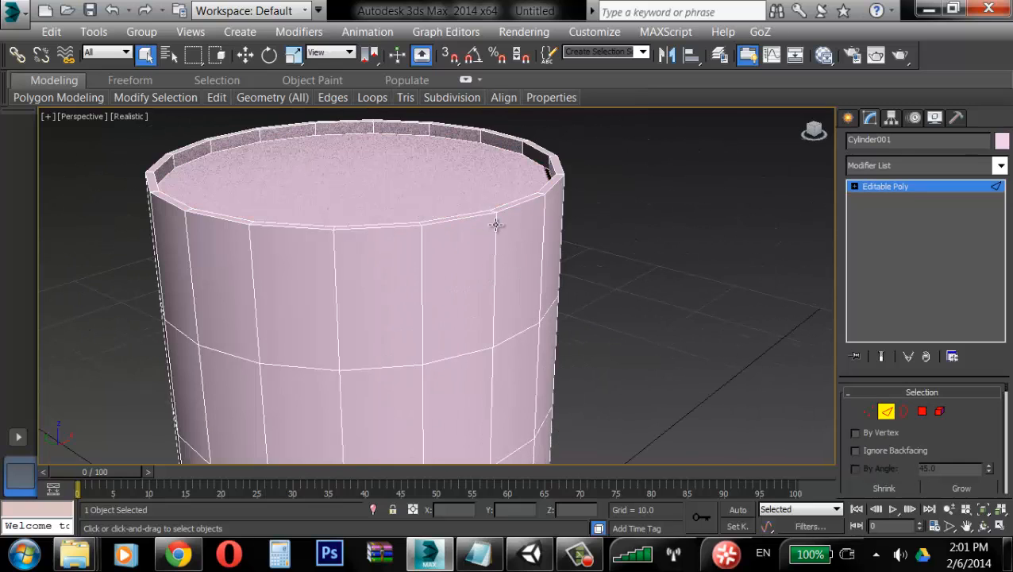
right_click(543, 234)
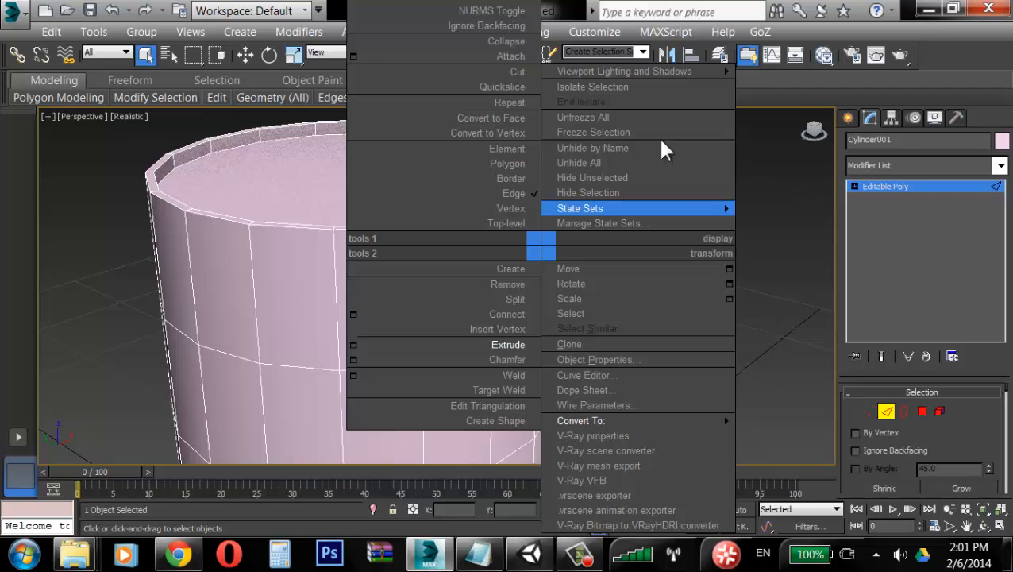
mouse_move(524, 82)
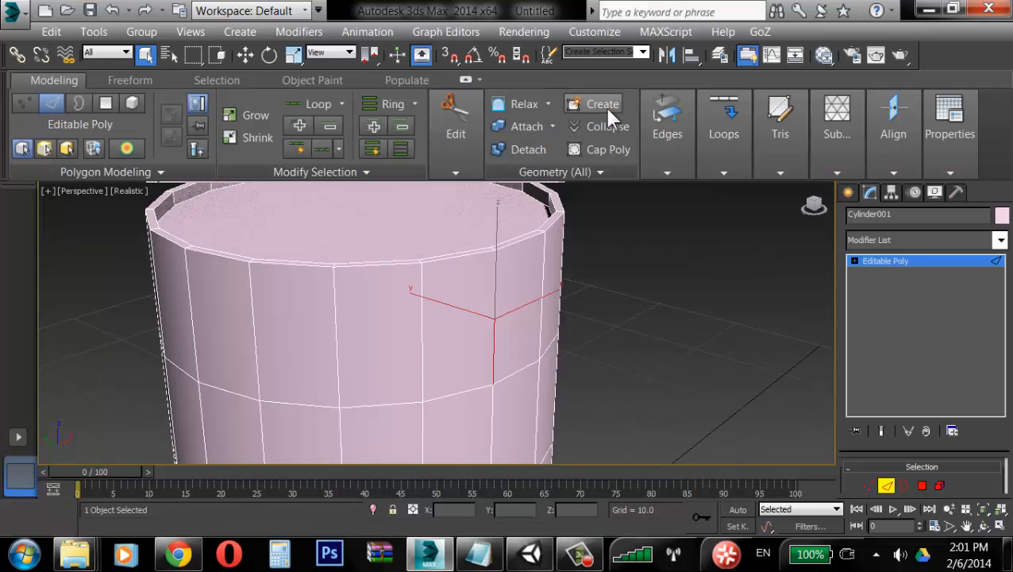
left_click(608, 171)
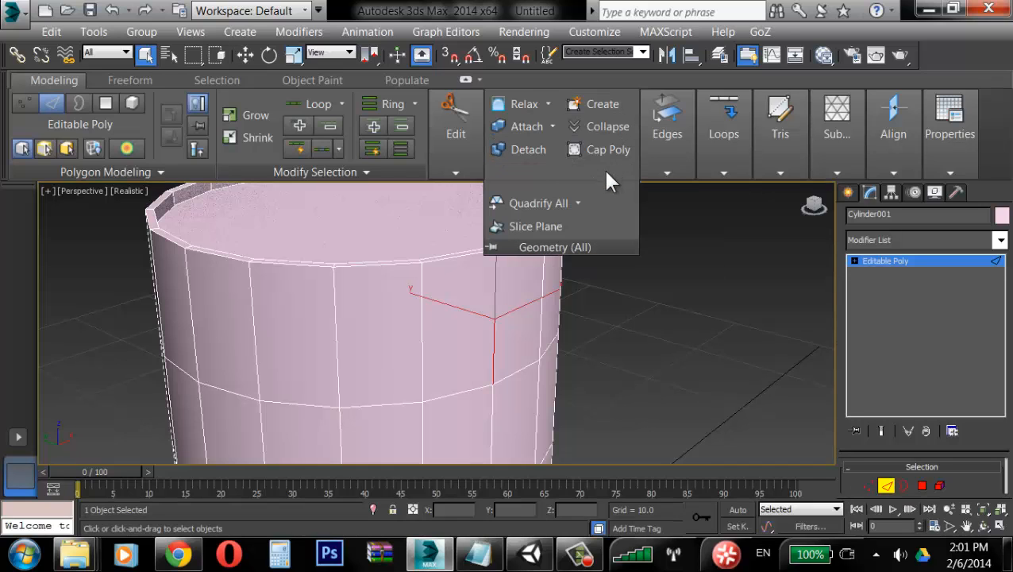
left_click(445, 168)
left_click(657, 195)
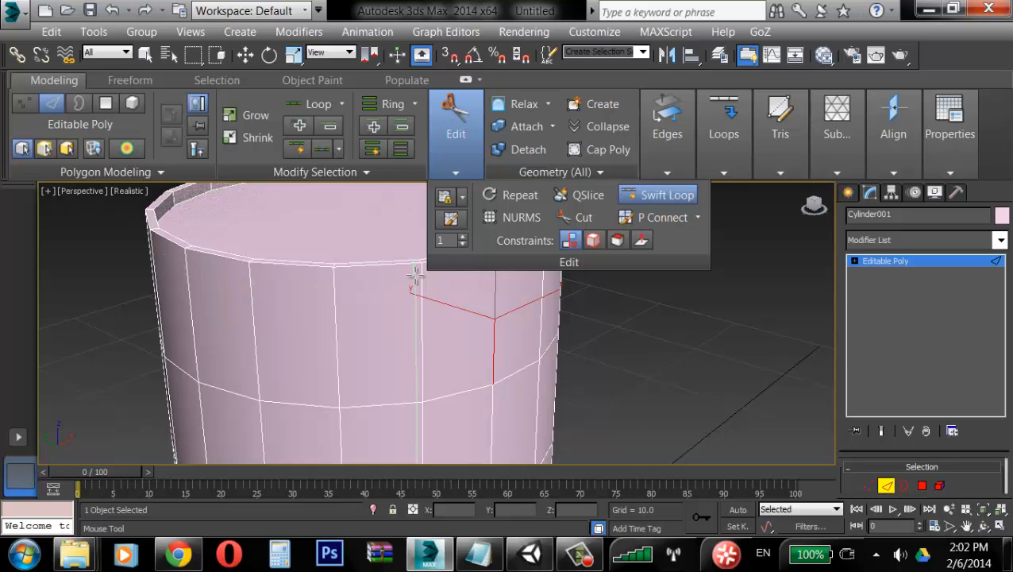
left_click(421, 274)
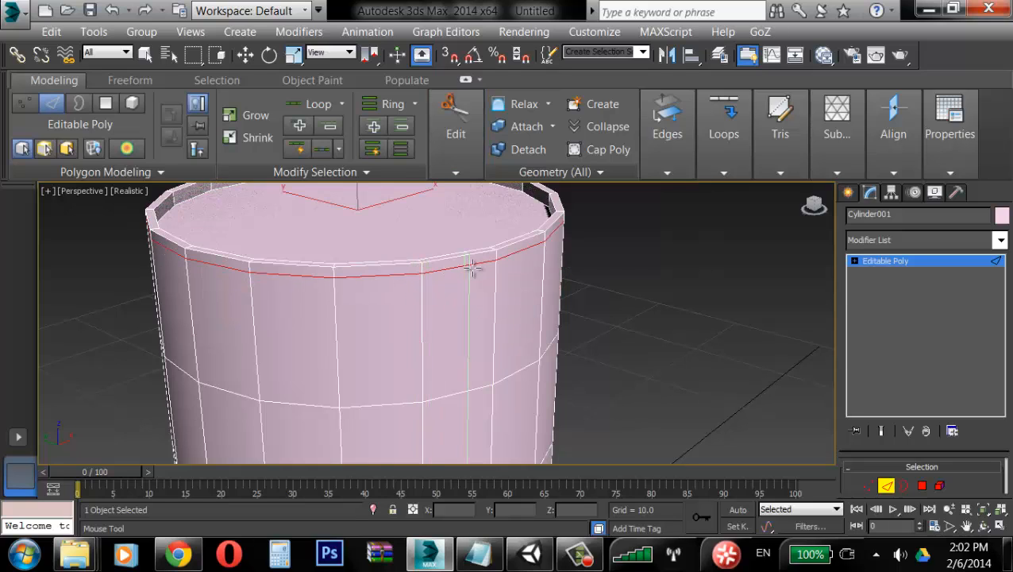
Step: Extrude the polygon band below the rim outward 0.382 along Local Normal
key("w")
key("4")
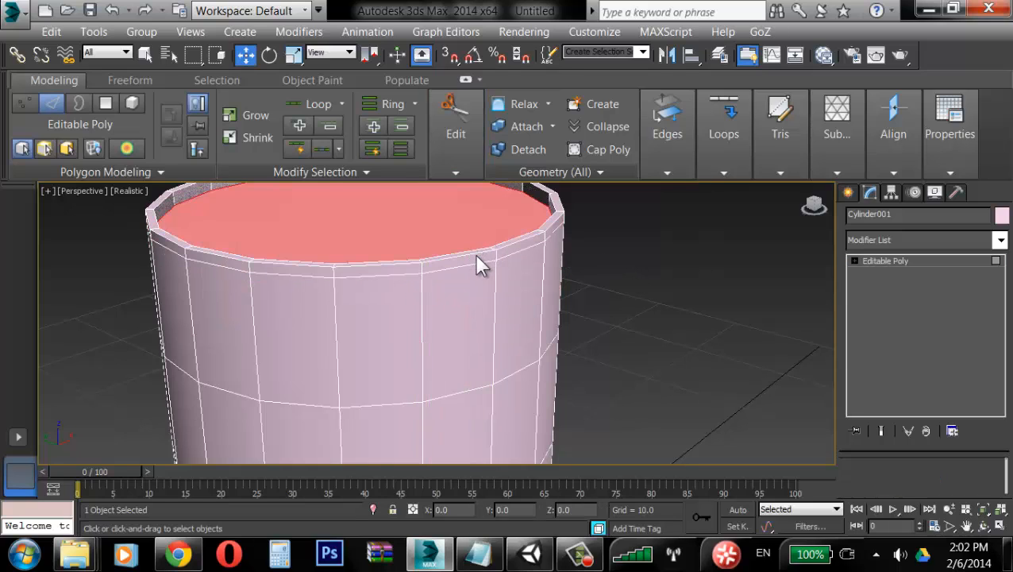
left_click(475, 263)
right_click(327, 317)
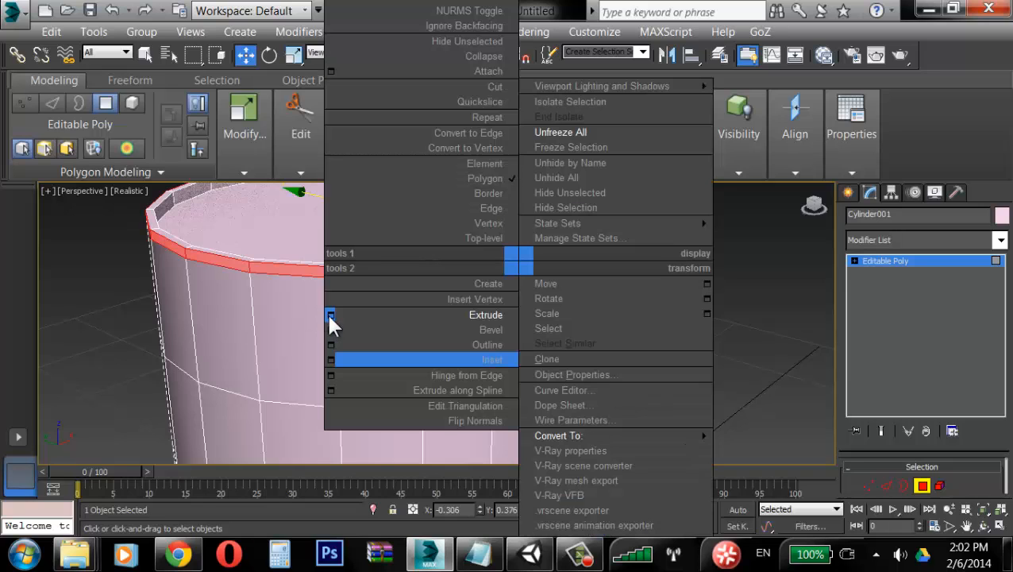
left_click(330, 315)
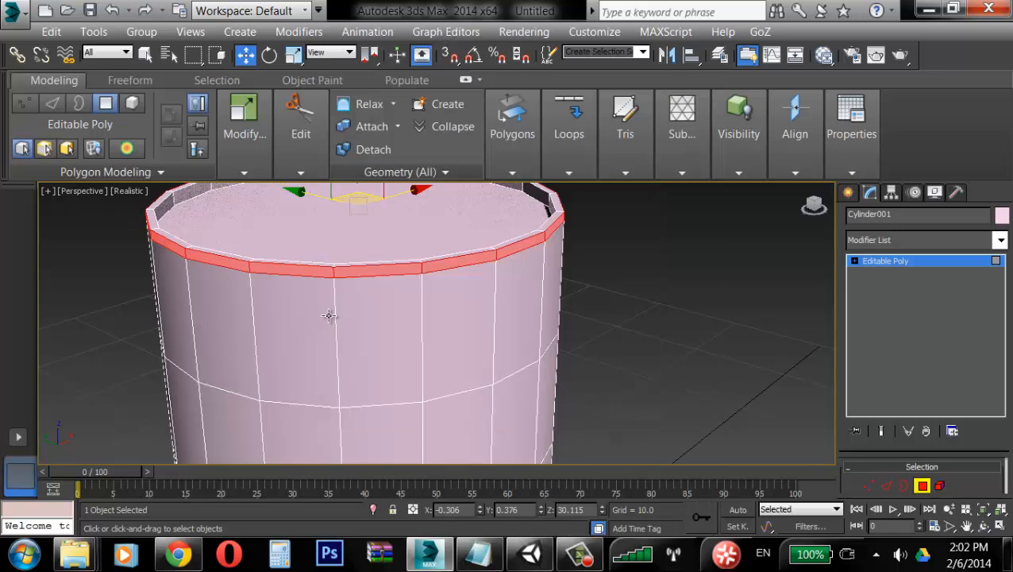
left_click(451, 331)
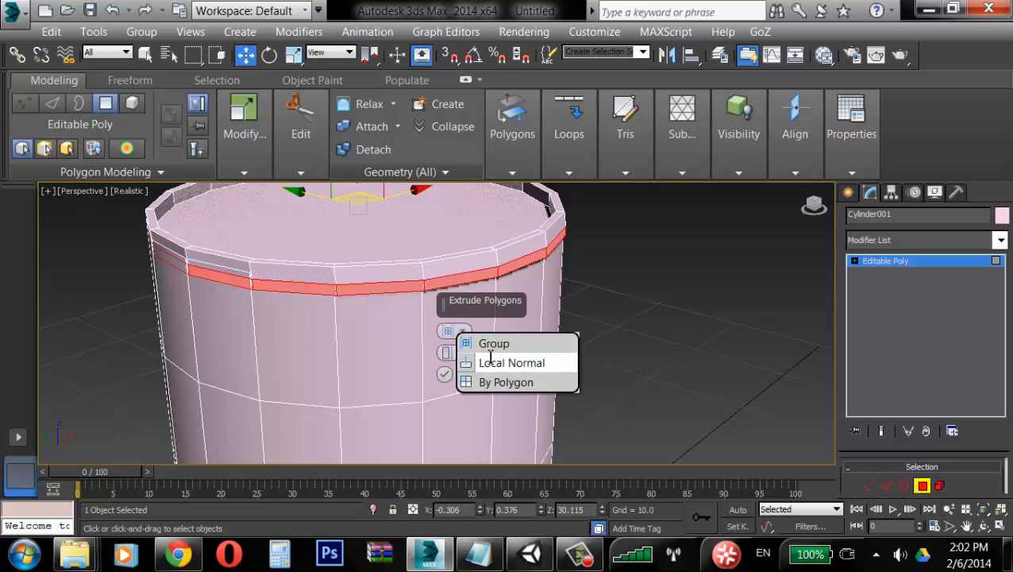
left_click(486, 363)
left_click_drag(449, 352, 450, 334)
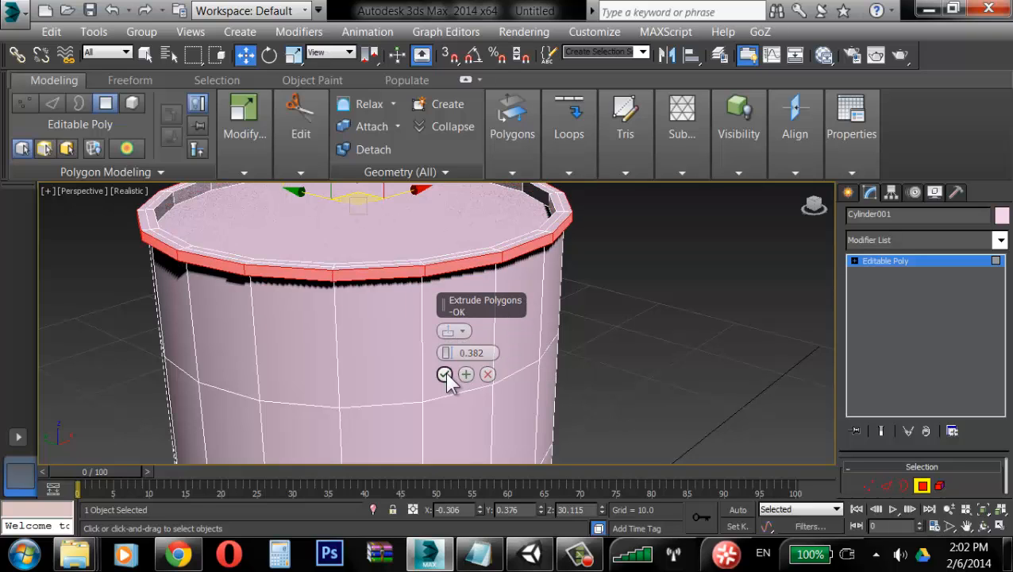
left_click(444, 374)
Step: Select two horizontal edge loops around the cylinder's body
scroll(533, 325, "down", 5)
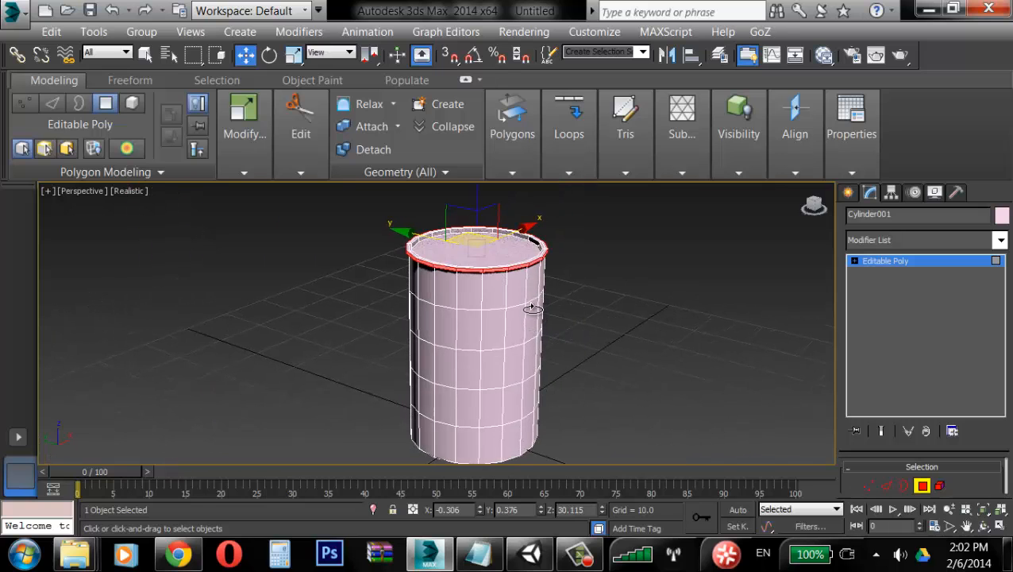
mouse_move(520, 323)
middle_mouse_down("alt")
mouse_move(518, 332)
mouse_move(517, 311)
mouse_move(528, 351)
mouse_move(510, 333)
middle_mouse_up("alt")
scroll(522, 318, "up", 4)
scroll(523, 318, "down", 4)
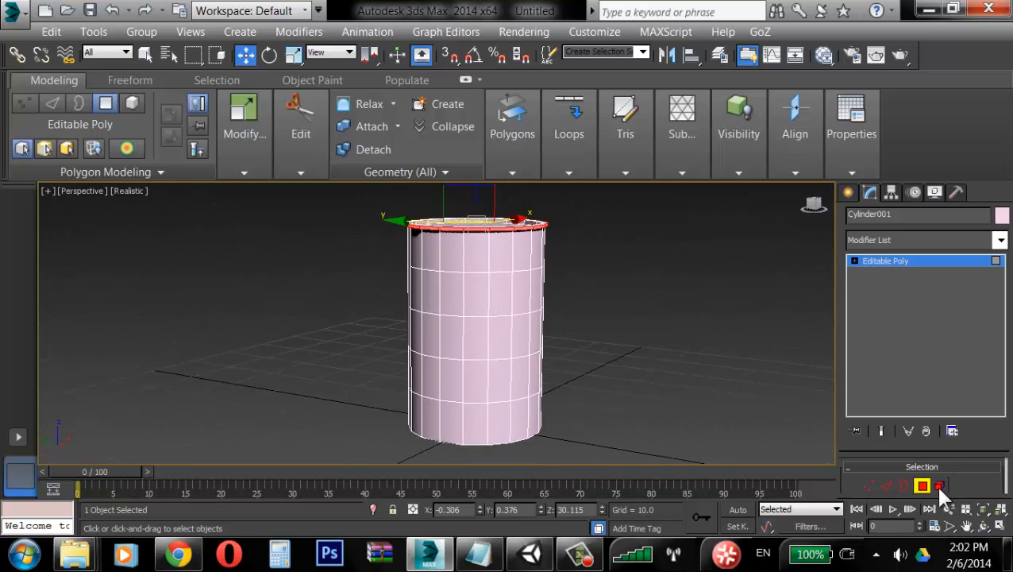
left_click(889, 480)
left_click(502, 270)
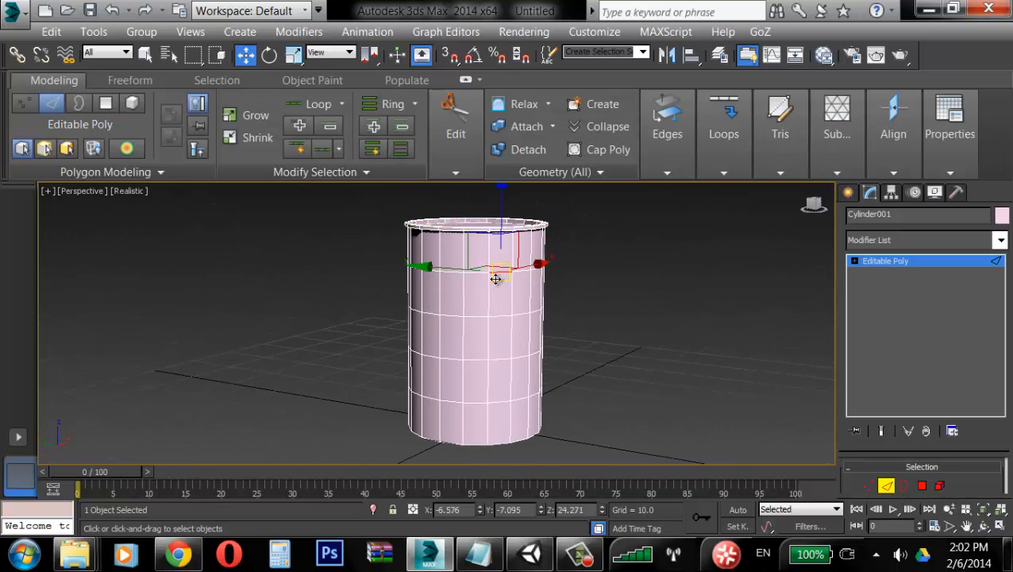
scroll(492, 279, "up", 3)
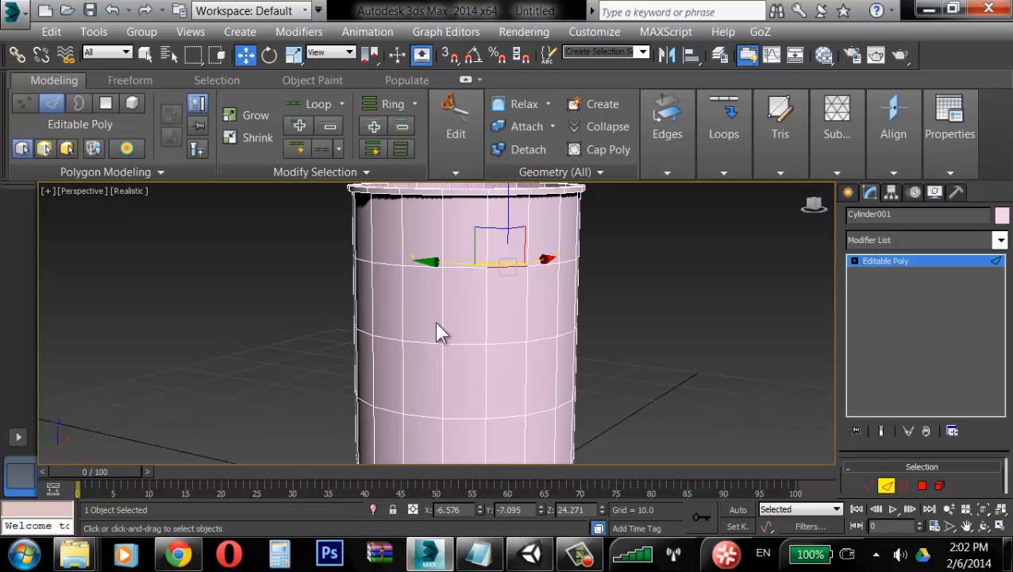
mouse_move(553, 277)
middle_mouse_down("alt")
mouse_move(528, 288)
mouse_move(551, 269)
middle_mouse_up("alt")
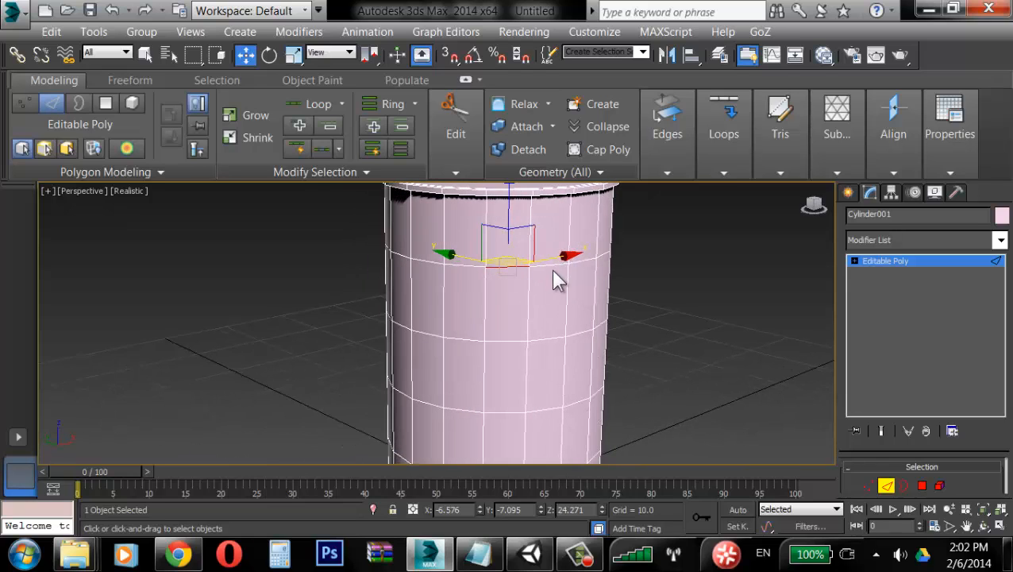
left_click(316, 104)
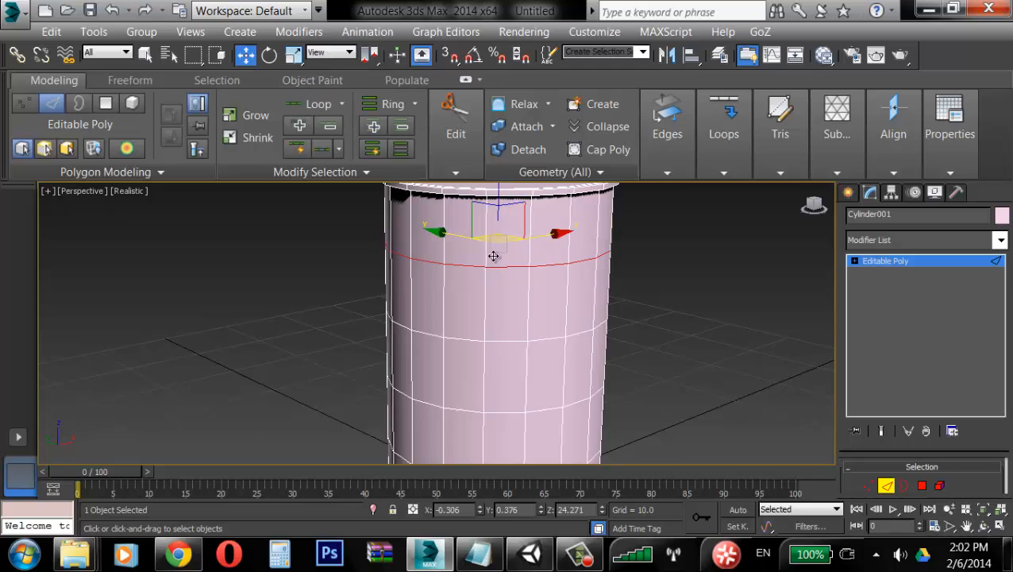
left_click(508, 410)
left_click(314, 103)
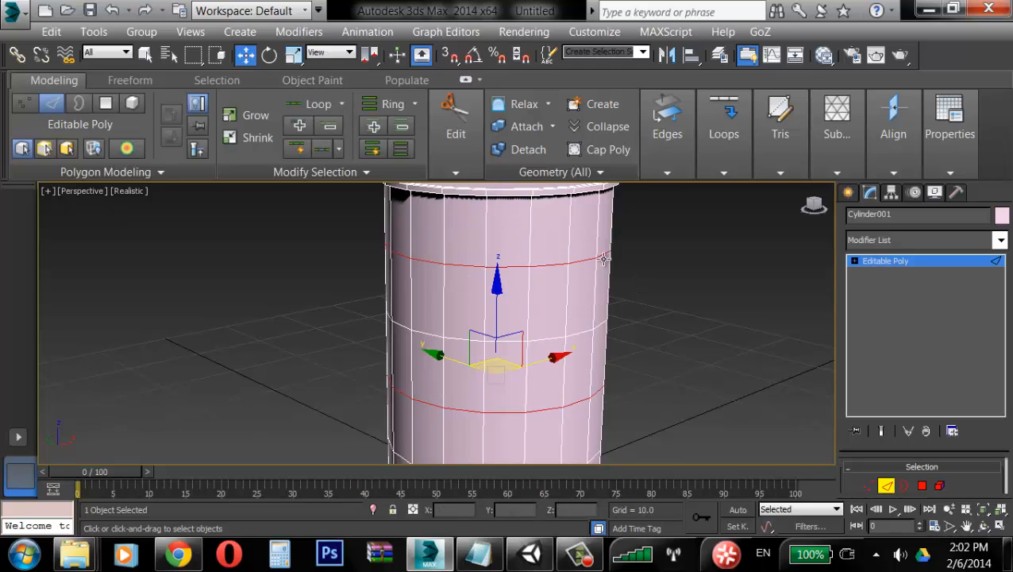
Step: Extrude the two selected edge loops with height 0.226 and width 0.363
right_click(575, 246)
left_click(387, 344)
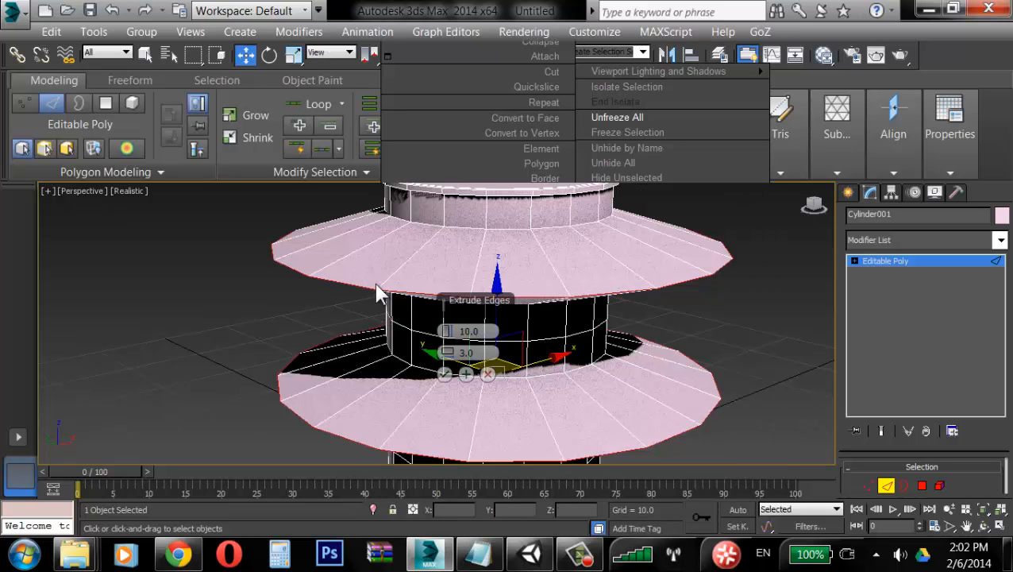
left_click_drag(446, 331, 457, 357)
left_click_drag(449, 358, 448, 335)
scroll(554, 285, "up", 3)
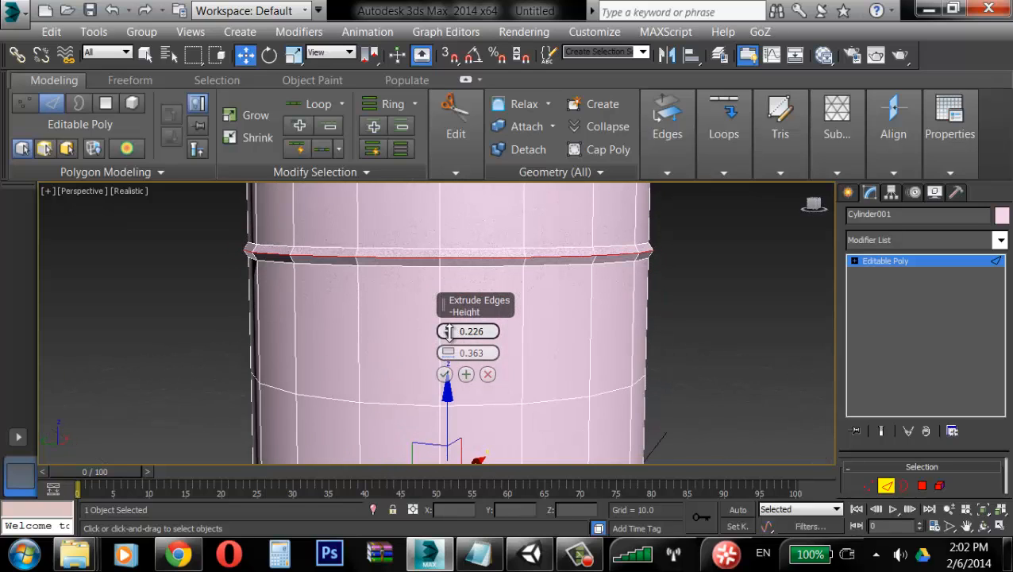
middle_click_drag(590, 250, 613, 216, "alt")
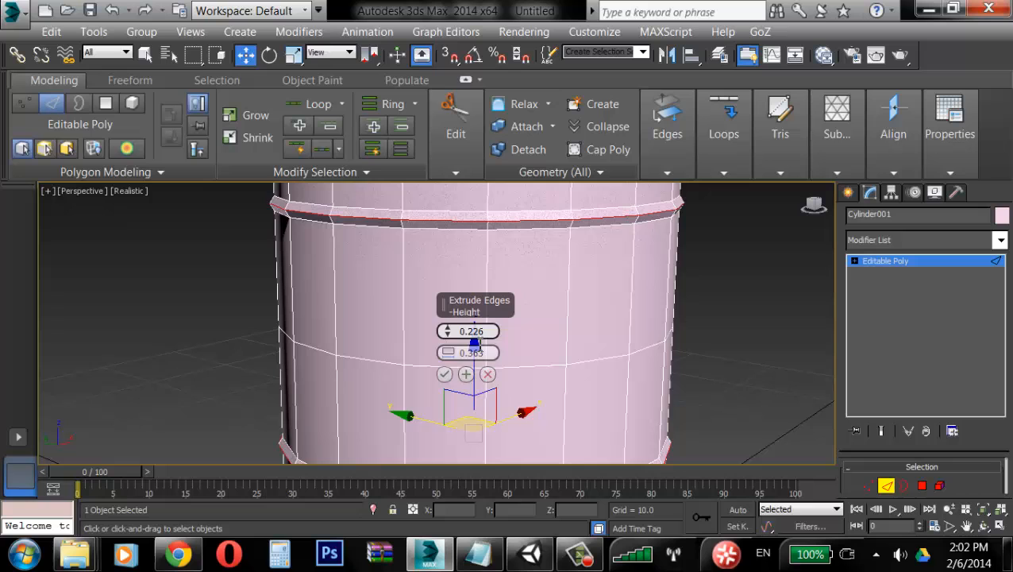
left_click(444, 374)
Step: Insert a Swift Loop edge loop just above the cylinder's bottom edge
scroll(563, 287, "down", 5)
scroll(506, 299, "up", 8)
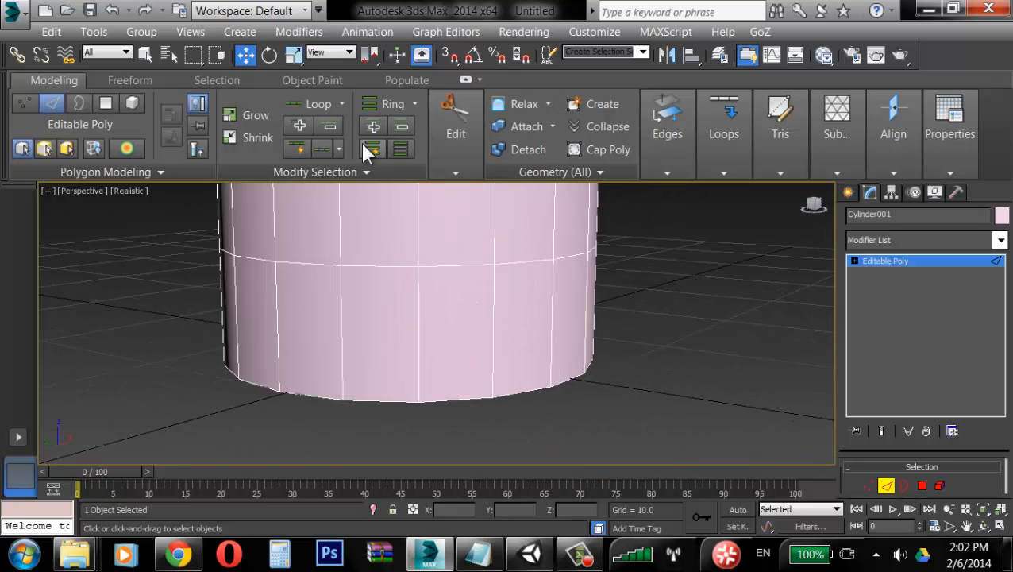
left_click(459, 170)
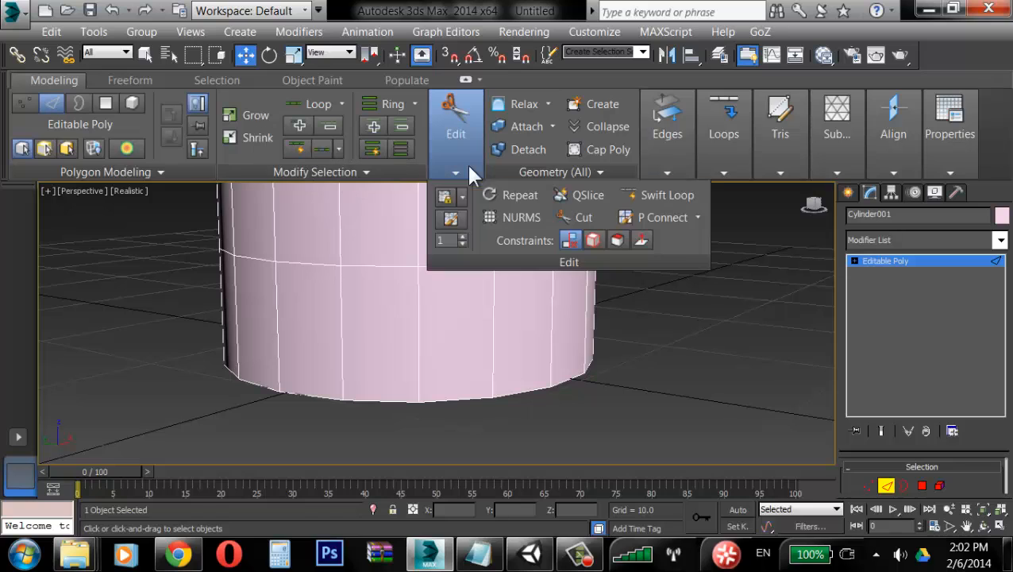
left_click(661, 195)
right_click(554, 385)
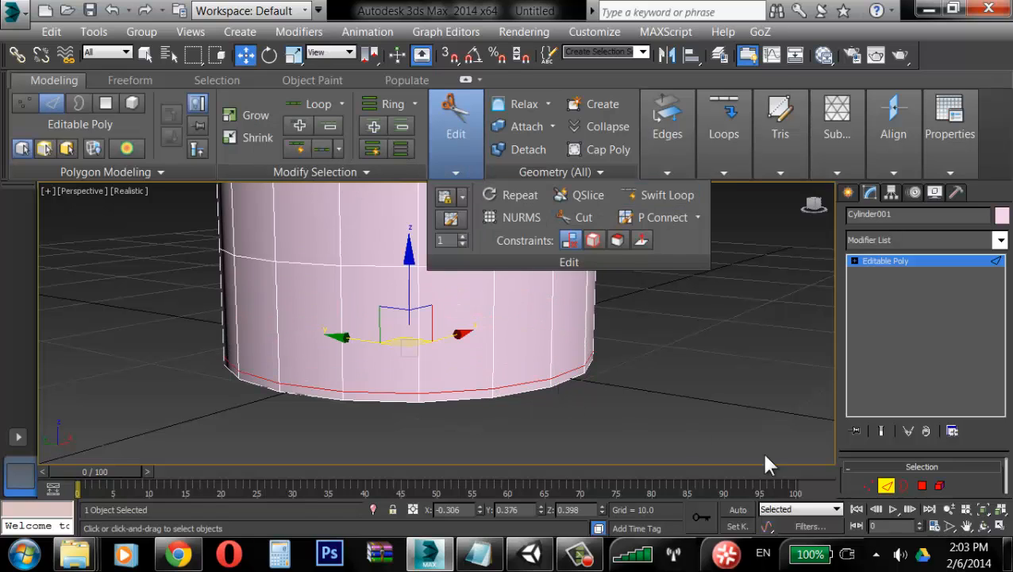
Step: Select the polygon band along the cylinder's bottom and extrude it outward 0.382
left_click(924, 485)
left_click(450, 391)
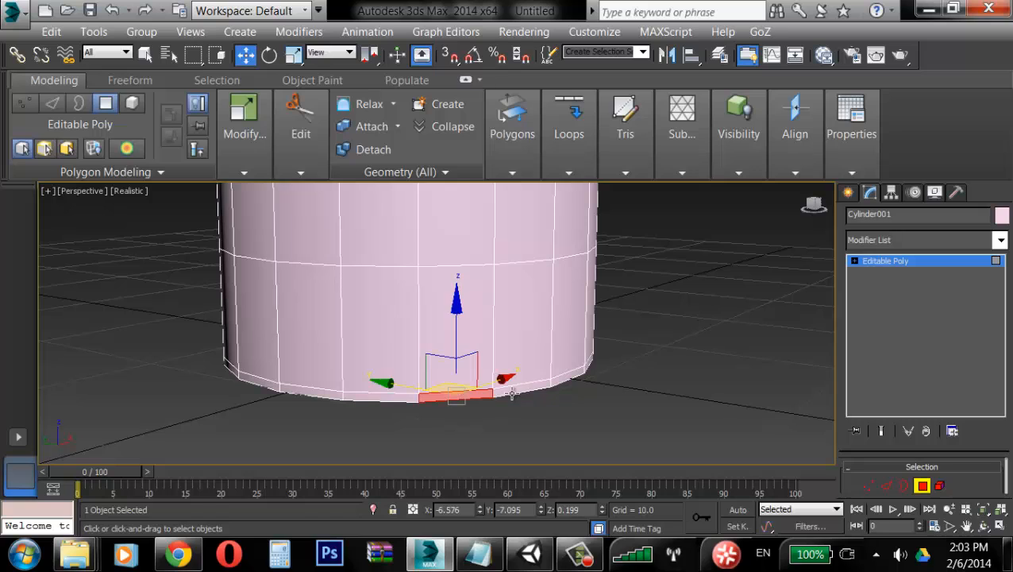
left_click(528, 386, "shift")
right_click(548, 368)
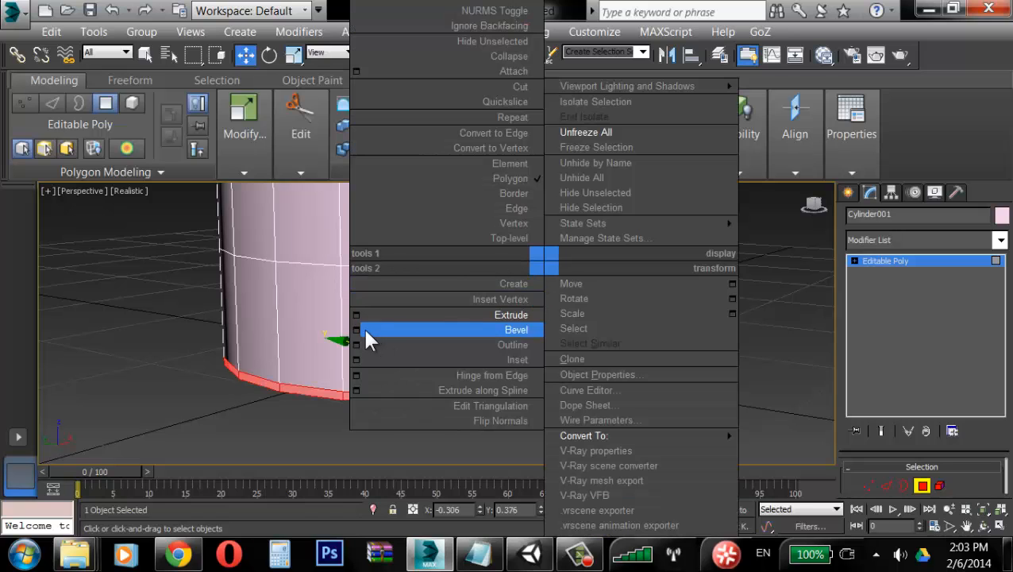
left_click(357, 315)
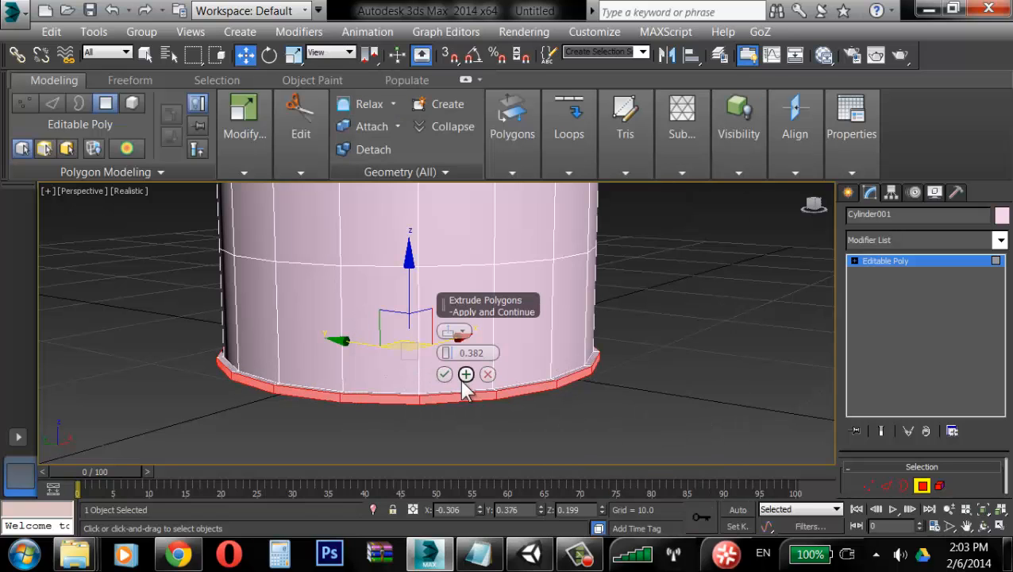
left_click(447, 378)
left_click(923, 486)
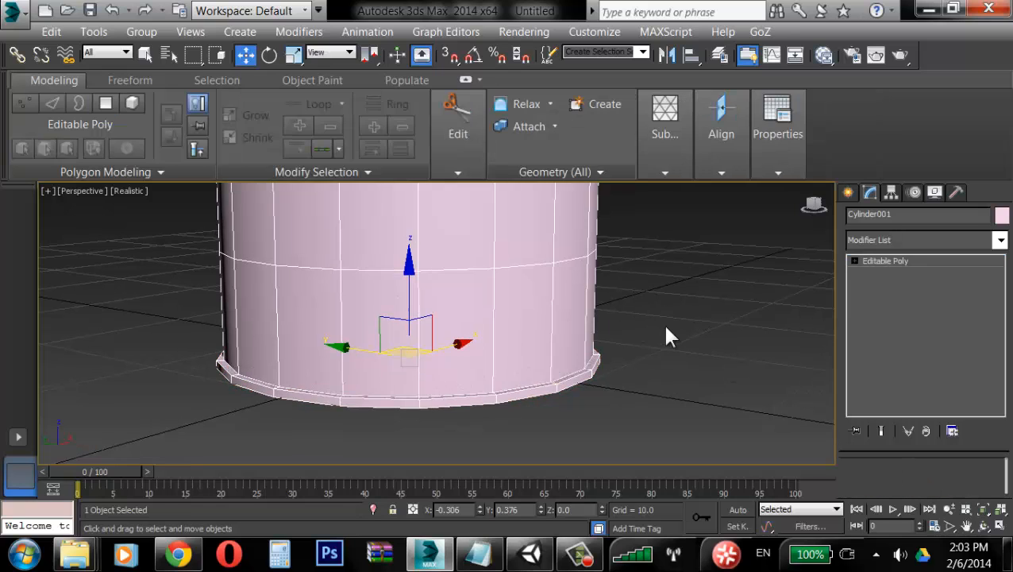
Step: Apply an Unwrap UVW modifier to the cylinder
left_click(661, 323)
middle_click_drag(616, 337, 602, 398)
scroll(601, 399, "down", 5)
middle_click_drag(563, 304, 553, 309)
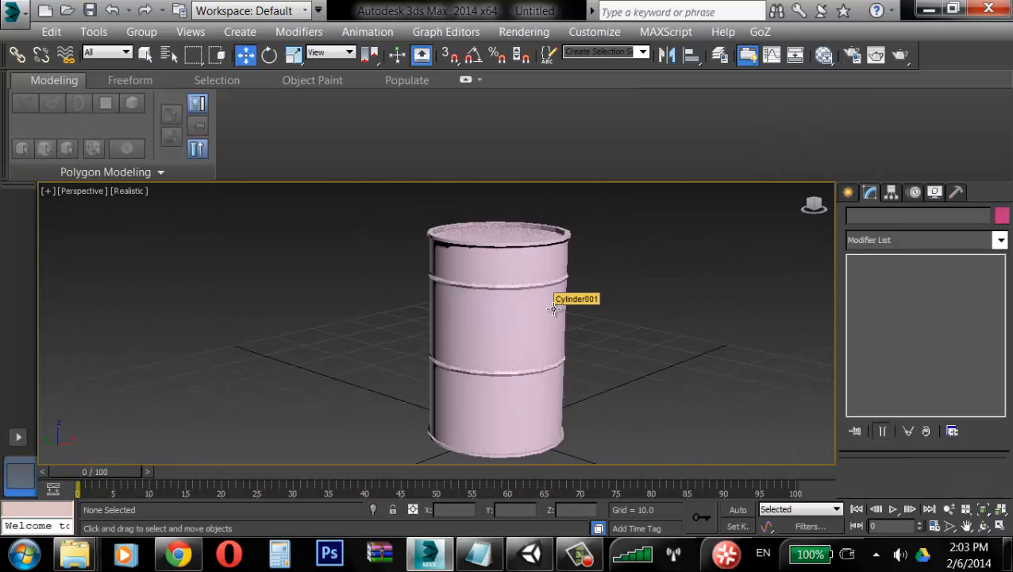
left_click(554, 309)
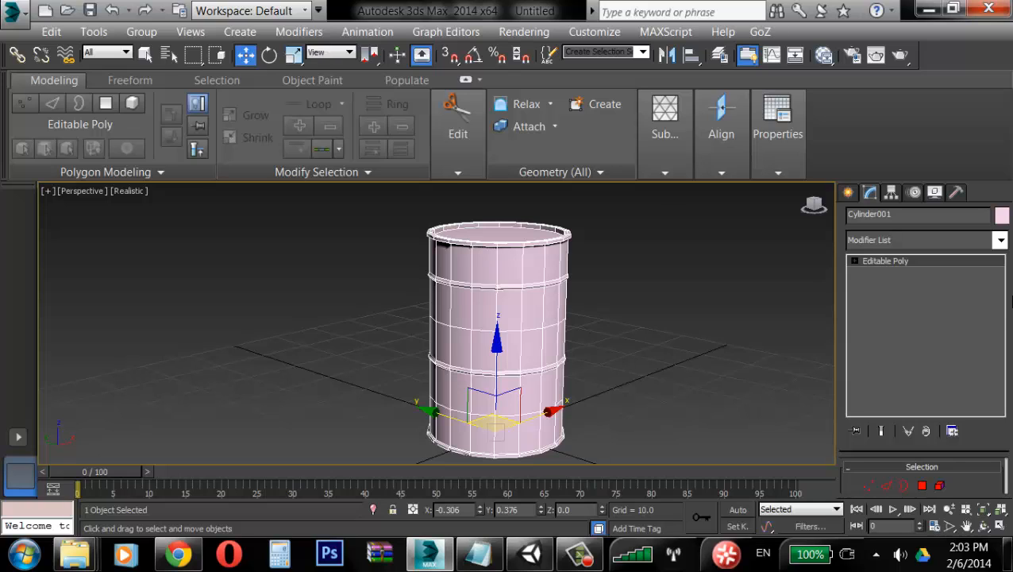
left_click(1000, 239)
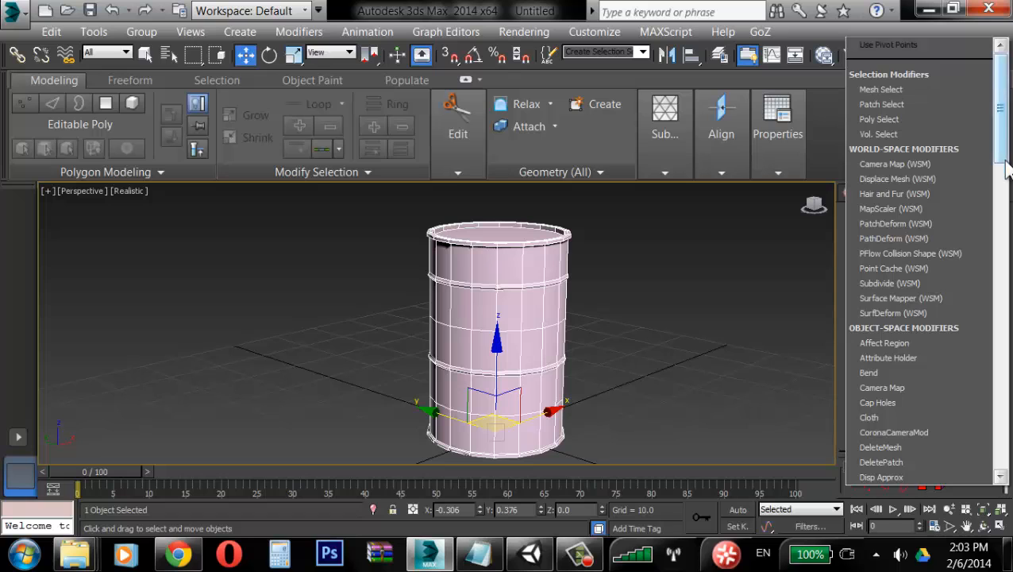
left_click_drag(1006, 169, 1005, 418)
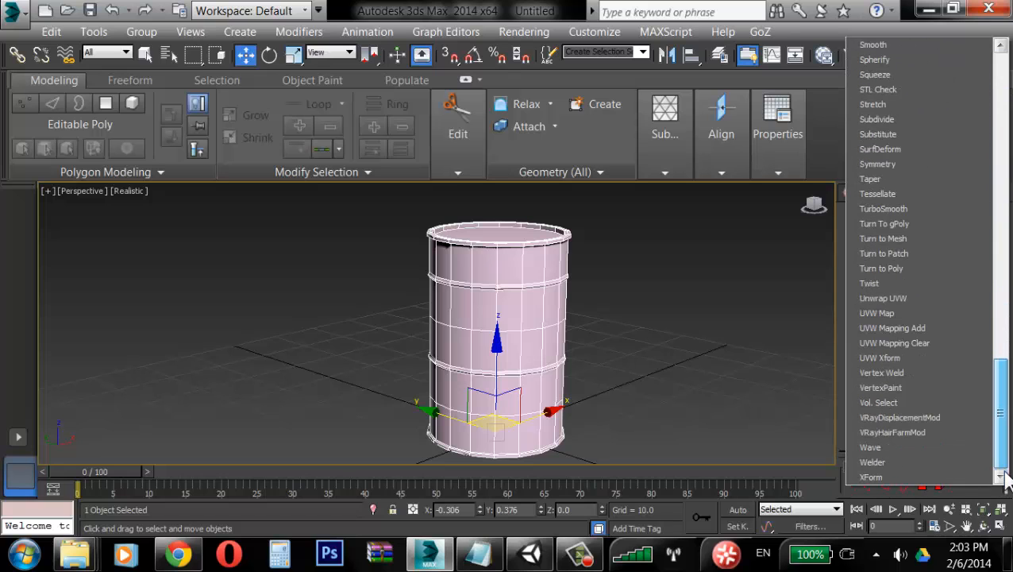
left_click(925, 300)
Step: Turn off the Map Seams display option in the Unwrap UVW settings
middle_click_drag(645, 294, 831, 334, "alt")
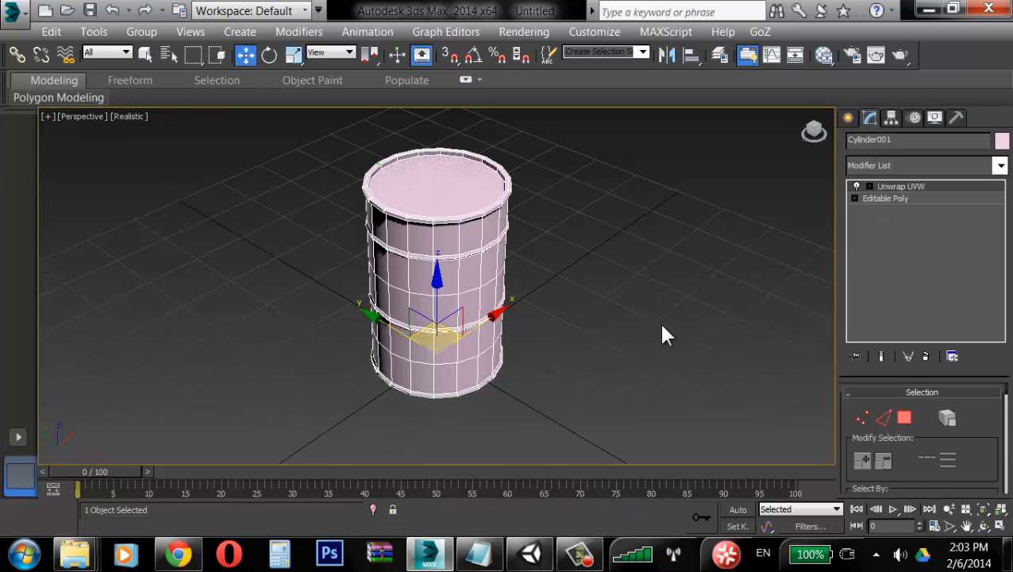
middle_click_drag(659, 322, 675, 328)
scroll(676, 328, "up", 4)
middle_click_drag(781, 291, 706, 310, "alt")
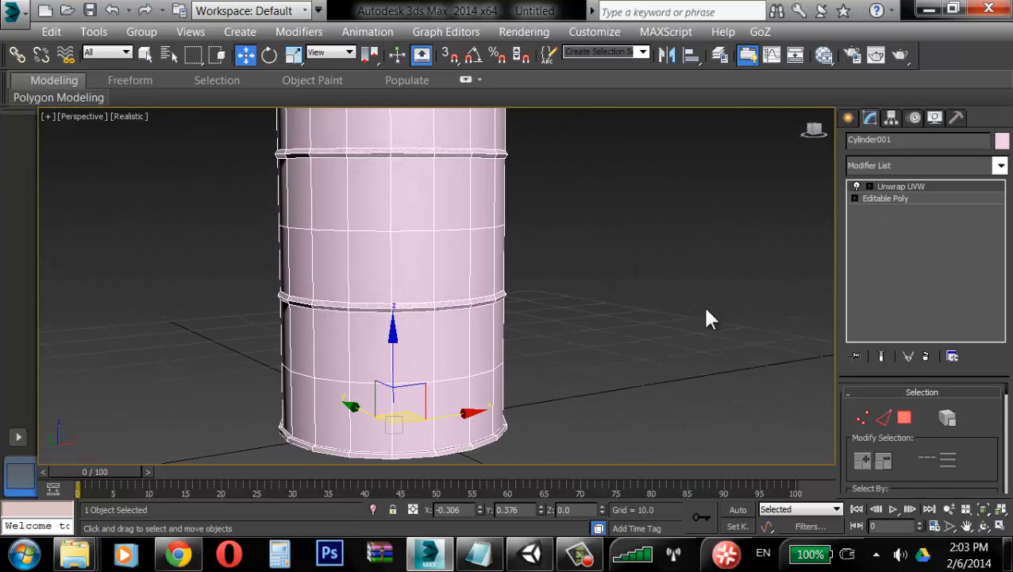
left_click_drag(933, 373, 938, 256)
middle_click_drag(627, 305, 937, 343, "alt")
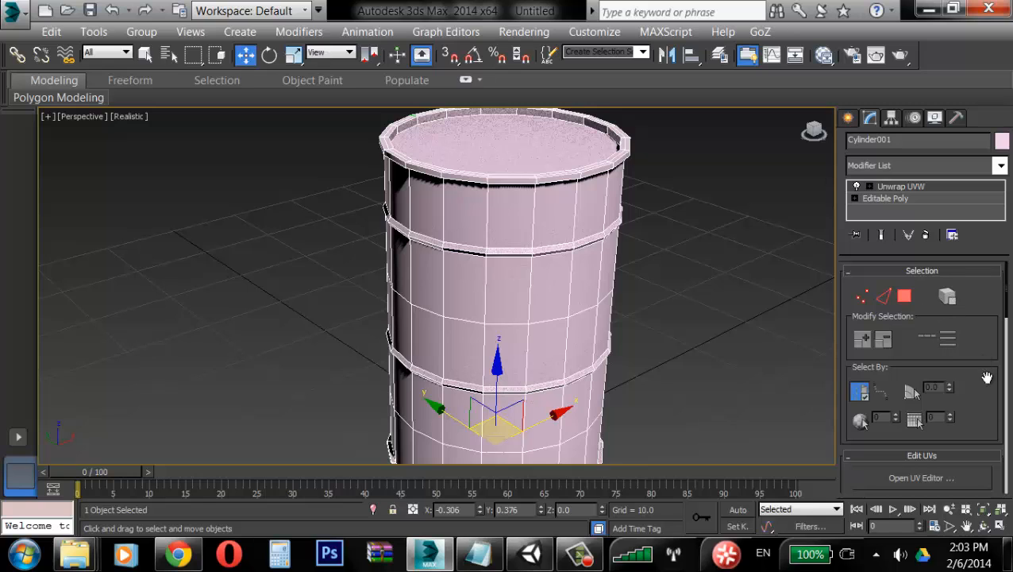
scroll(993, 389, "down", 5)
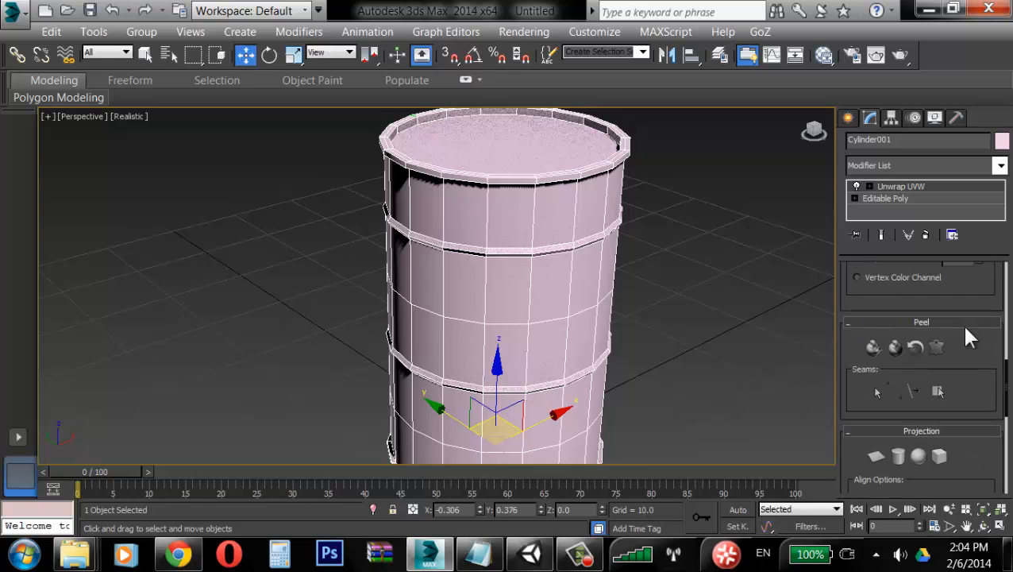
scroll(969, 339, "down", 5)
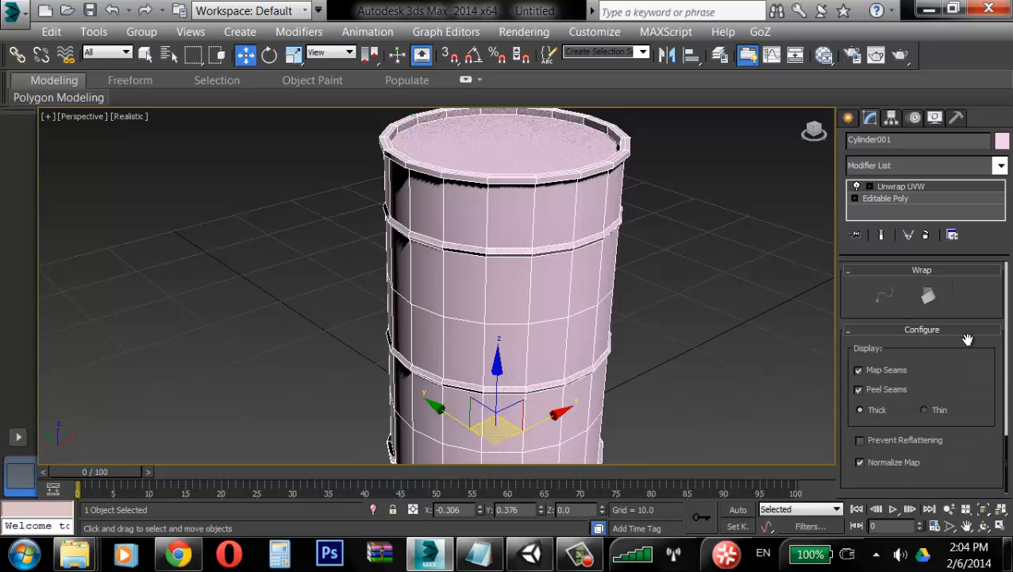
left_click(887, 370)
Step: Switch to face selection and activate the Point to Point Seams tool
scroll(992, 295, "up", 10)
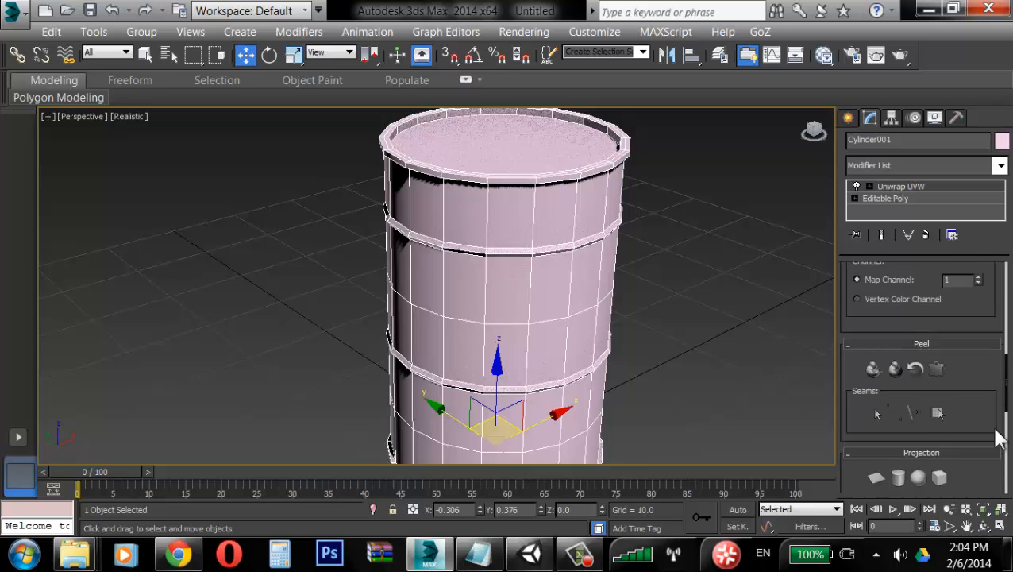
left_click(907, 298)
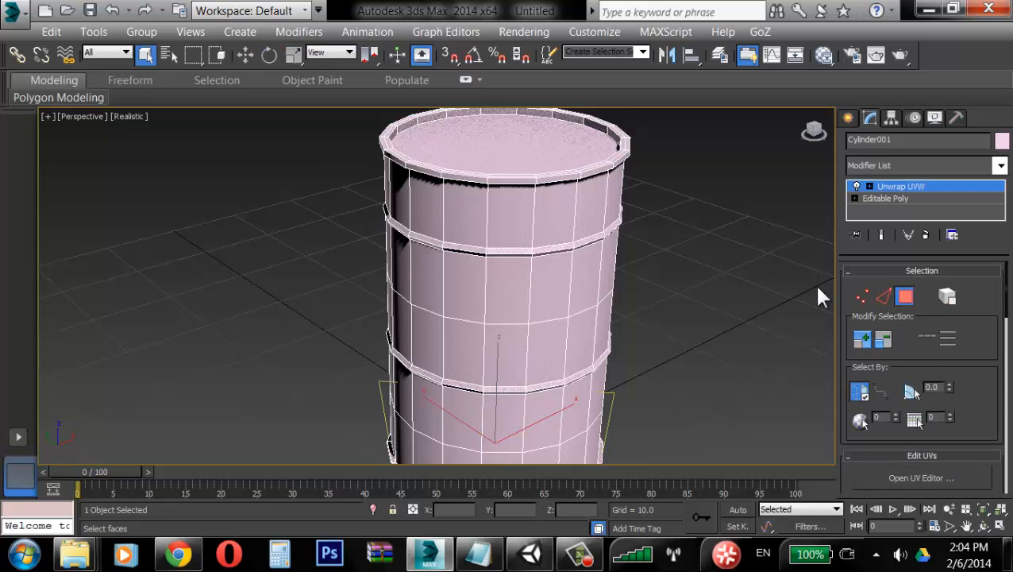
left_click_drag(840, 289, 770, 297)
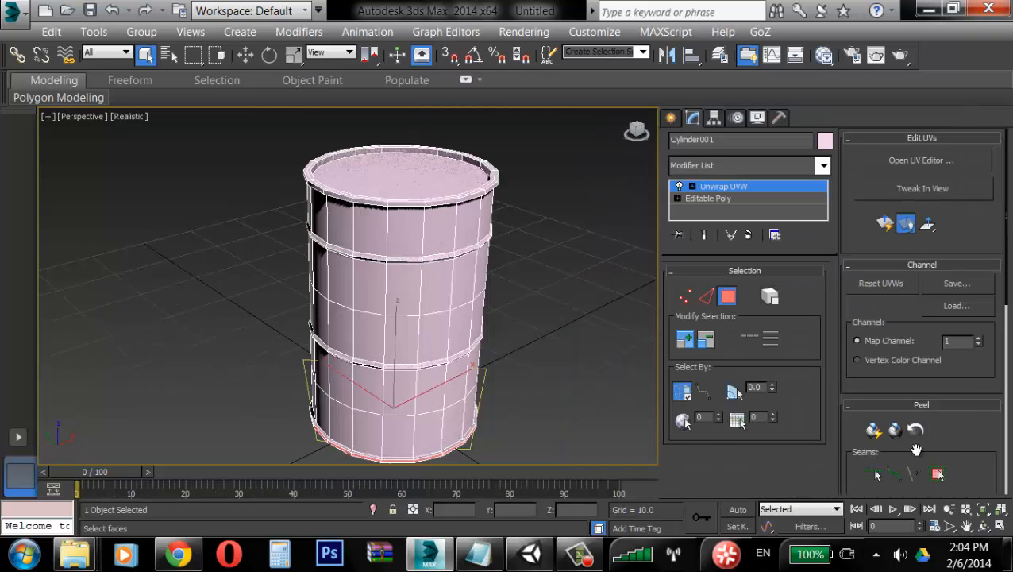
left_click(893, 474)
Step: Step down to the Editable Poly level, accept the warning, and return to the Unwrap UVW modifier
middle_click_drag(572, 309, 447, 187)
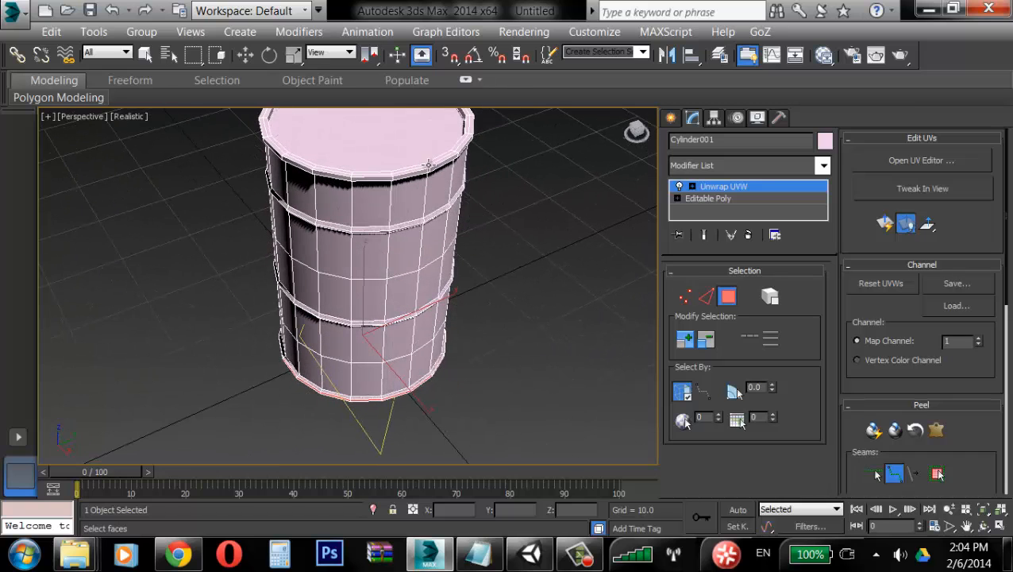
middle_click_drag(441, 396, 460, 298, "alt")
scroll(459, 298, "up", 6)
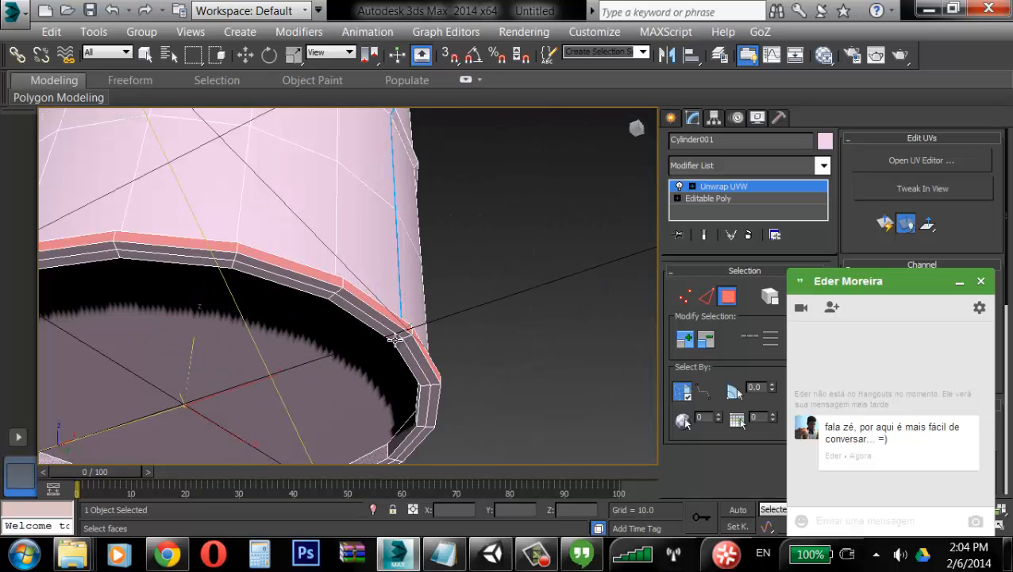
left_click(785, 197)
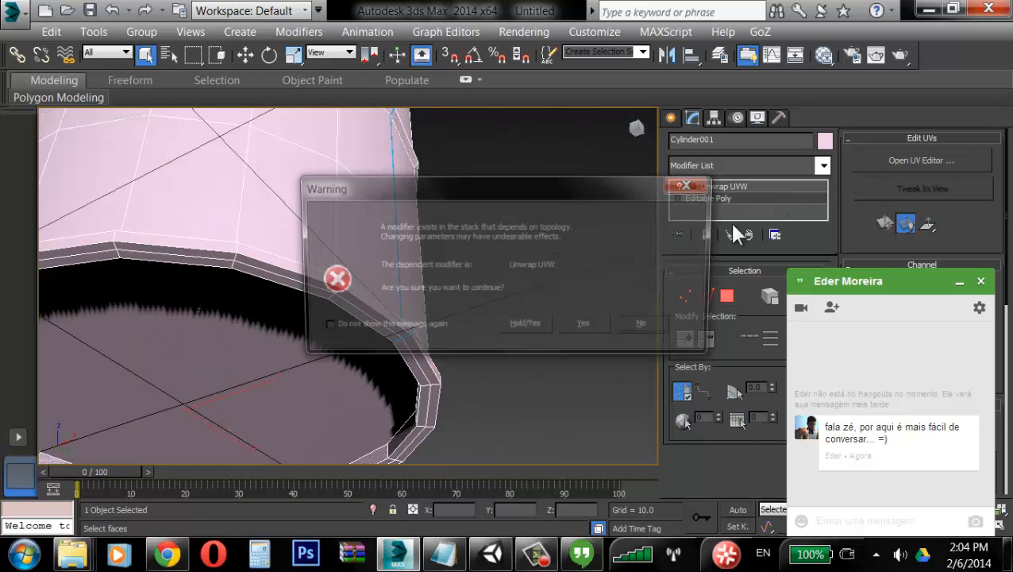
left_click(577, 329)
key("w")
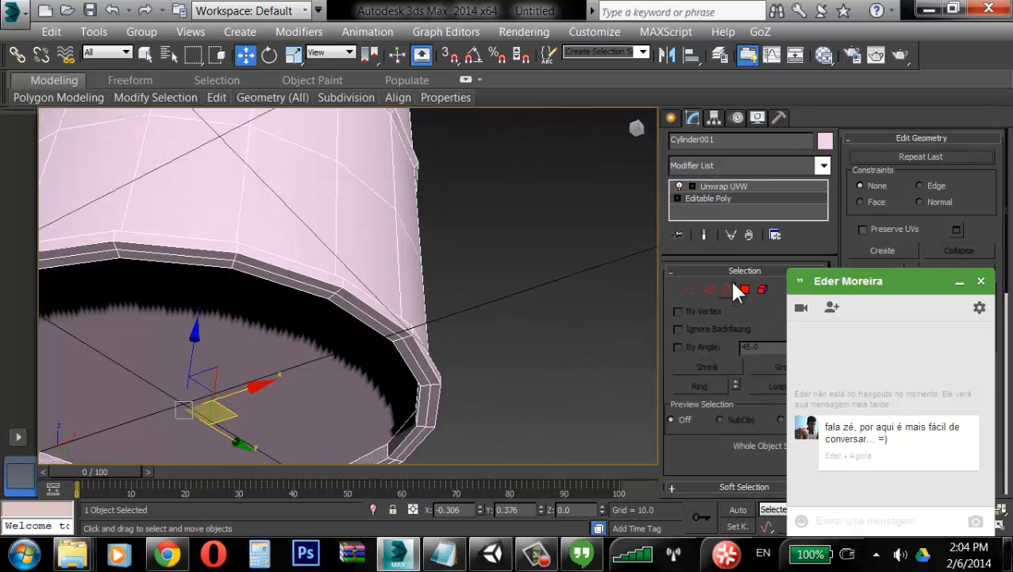
left_click(752, 187)
Step: Reactivate face selection and the Point to Point Seams tool in the Unwrap UVW modifier
scroll(475, 250, "down", 8)
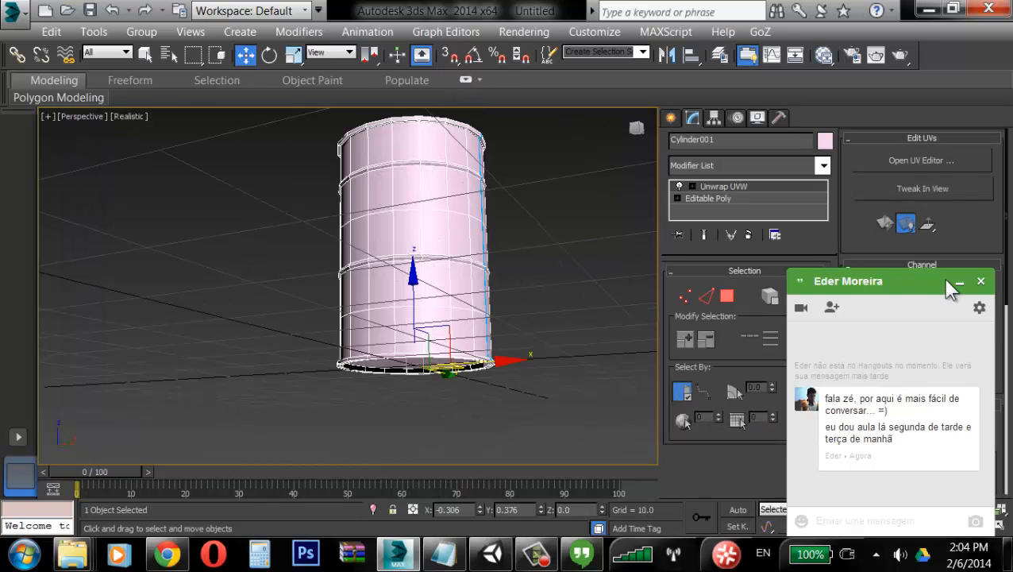
left_click(958, 282)
middle_click_drag(527, 264, 560, 221, "alt")
scroll(539, 258, "up", 6)
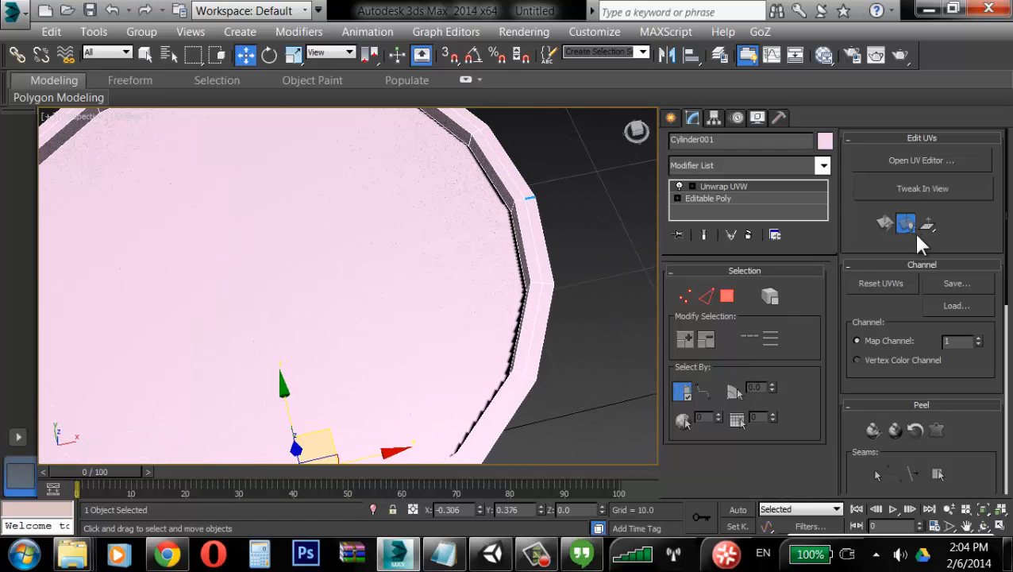
scroll(913, 376, "down", 5)
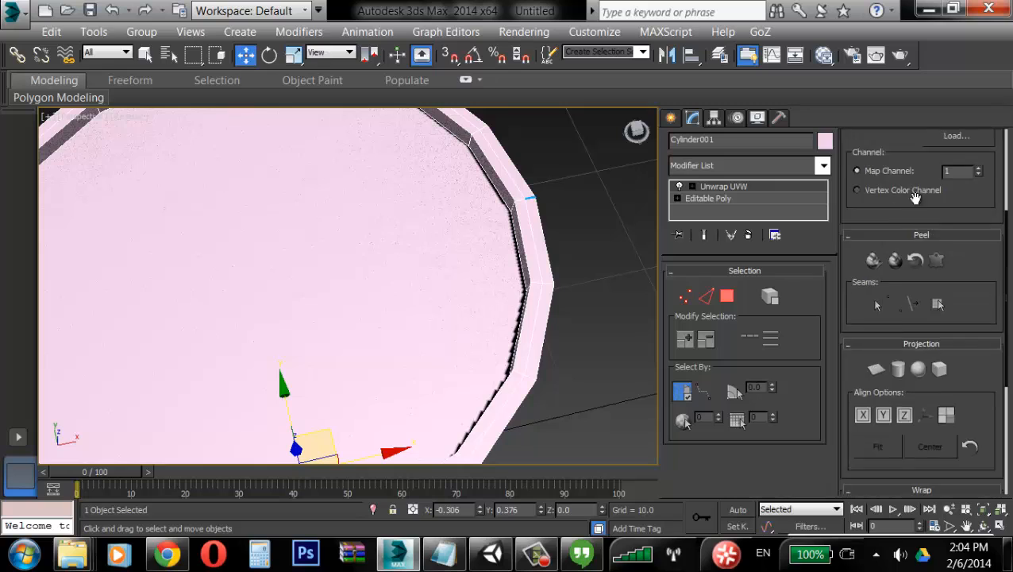
left_click(728, 298)
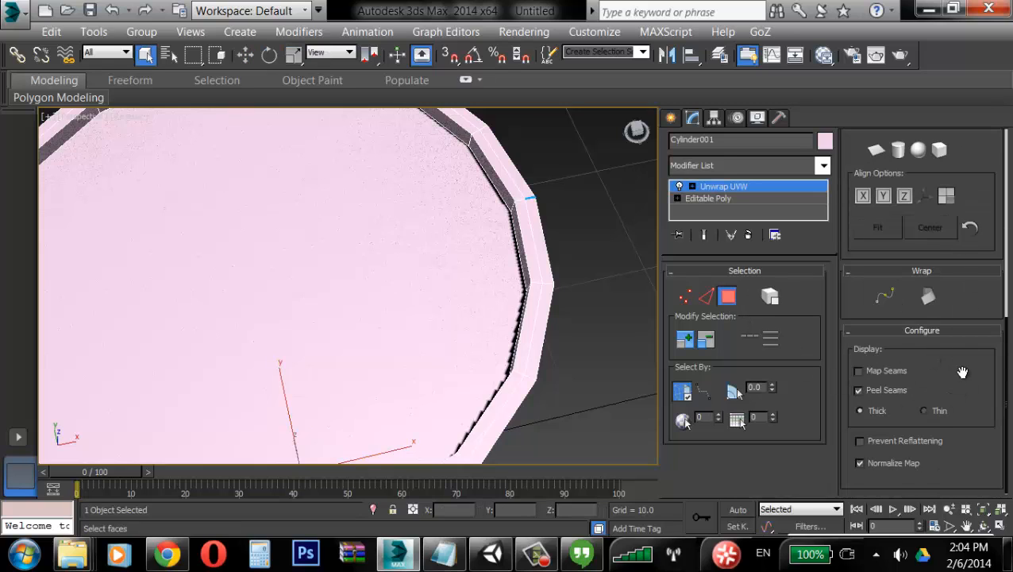
scroll(963, 368, "up", 3)
left_click(893, 255)
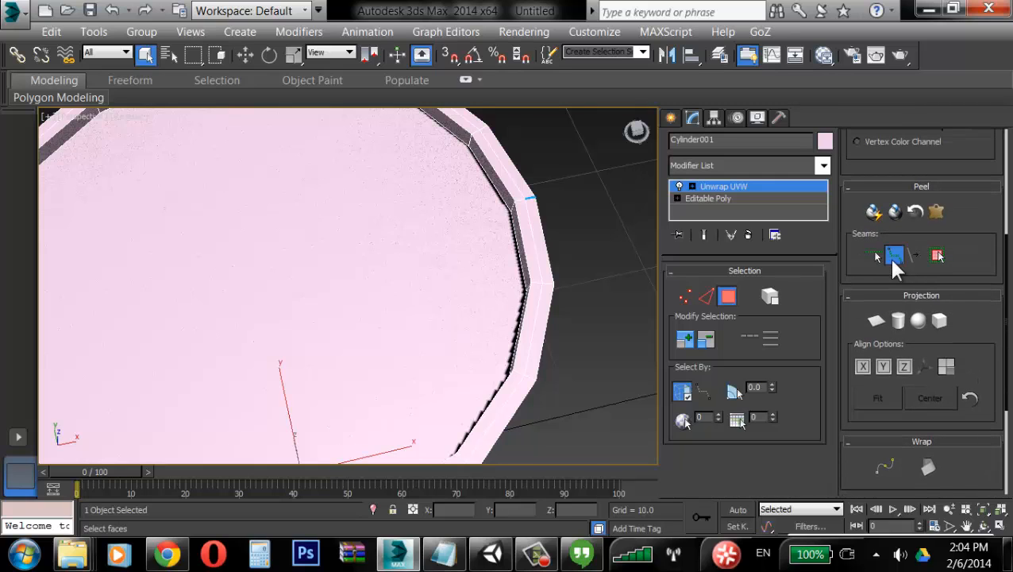
Step: Trace a point-to-point seam along the barrel's top rim edge, working partway around the circumference
left_click(511, 210)
middle_click_drag(520, 246, 583, 305, "alt")
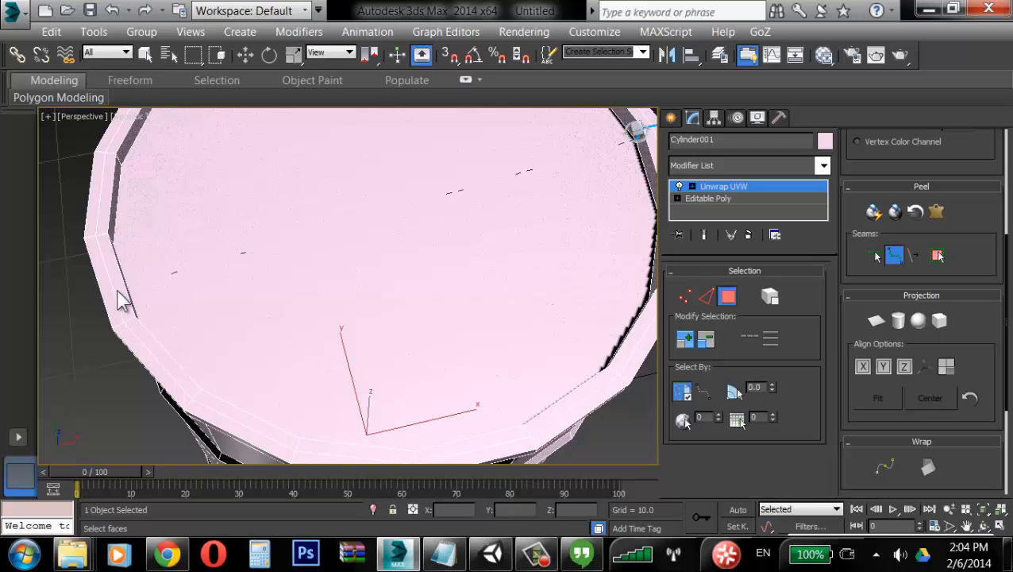
left_click(138, 312)
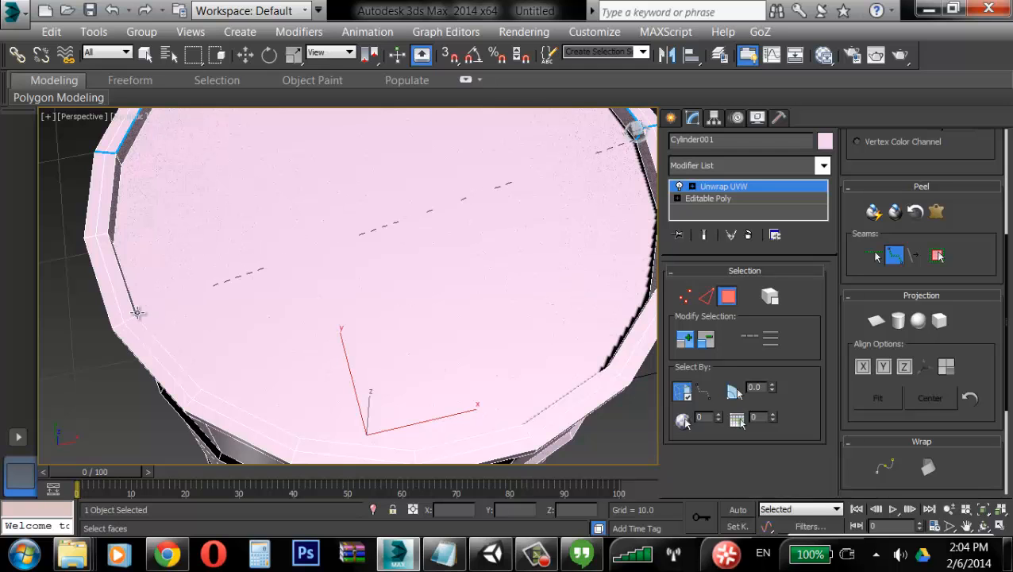
middle_click_drag(217, 302, 441, 345, "alt")
scroll(455, 281, "up", 5)
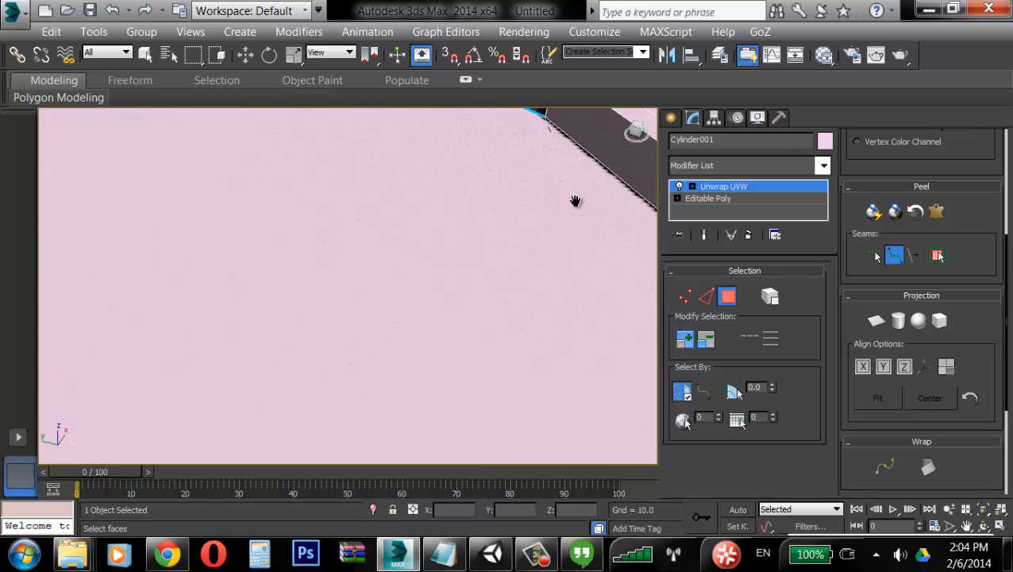
scroll(577, 199, "down", 6)
middle_click_drag(616, 236, 615, 238, "alt")
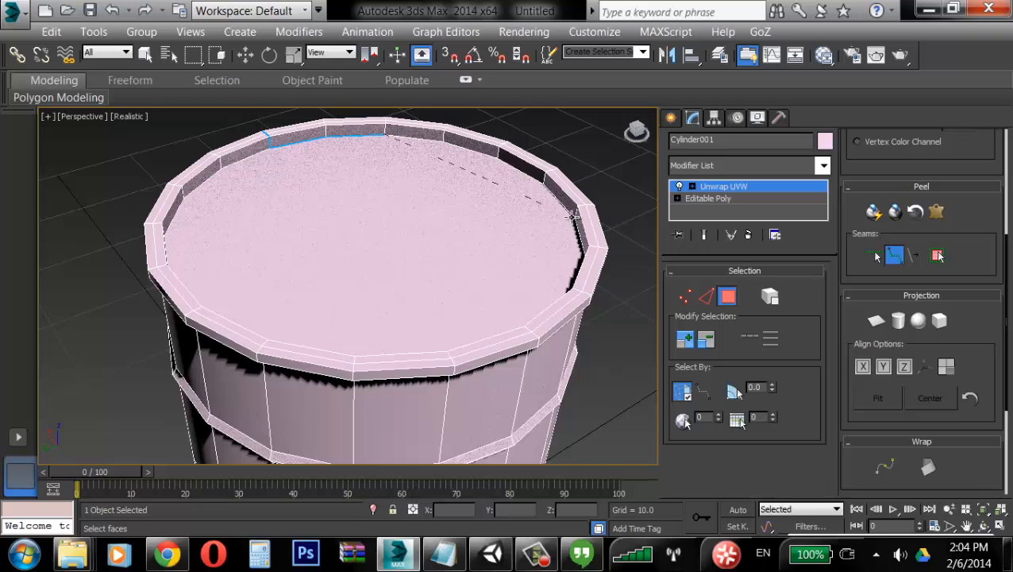
left_click(573, 218)
middle_click_drag(493, 248, 584, 233, "alt")
scroll(621, 299, "down", 5)
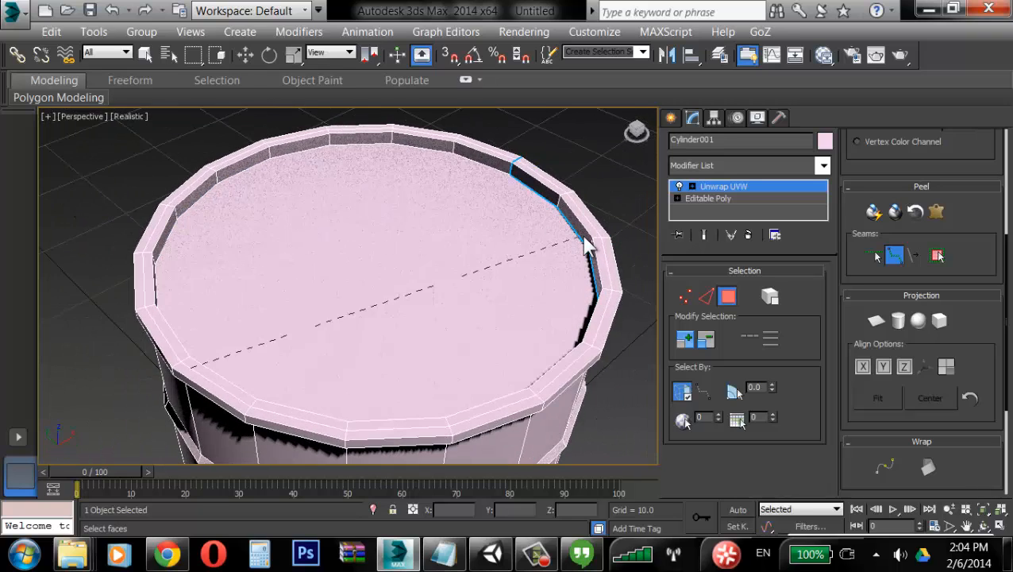
Step: Continue the point-to-point seam around the rest of the top rim and end the seam tool
left_click(510, 171)
mouse_move(502, 239)
middle_mouse_down("alt")
mouse_move(502, 255)
mouse_move(451, 314)
mouse_move(467, 249)
mouse_move(453, 197)
mouse_move(479, 282)
mouse_move(486, 250)
middle_mouse_up("alt")
scroll(480, 384, "up", 3)
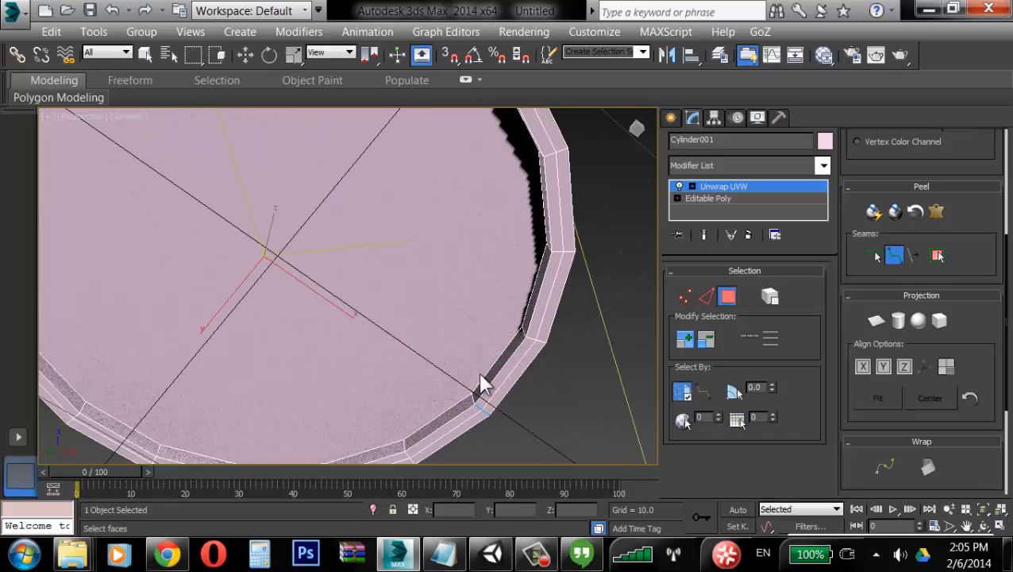
left_click(538, 153)
middle_click_drag(538, 151, 619, 184, "alt")
middle_click_drag(494, 146, 407, 168)
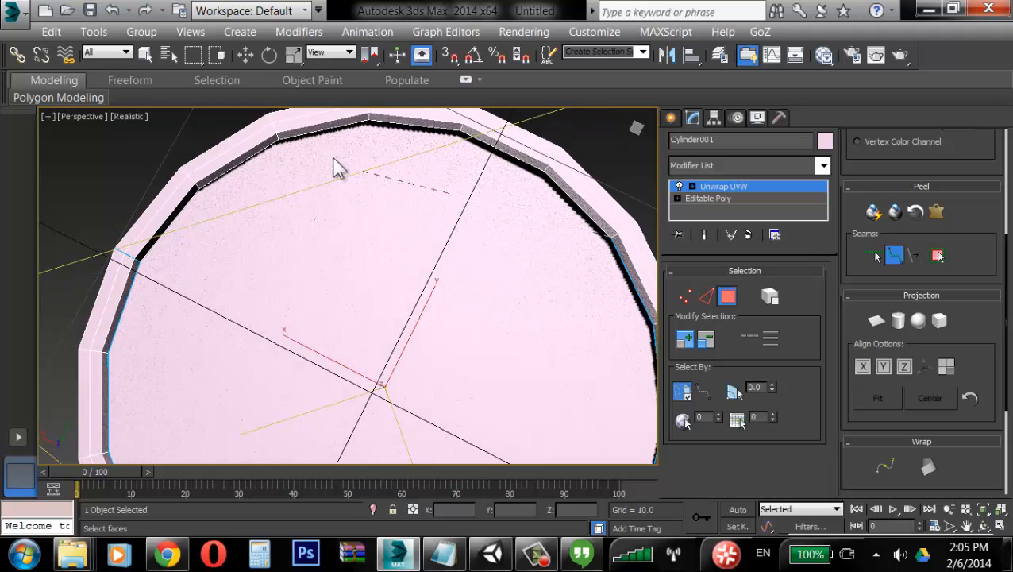
left_click(277, 134)
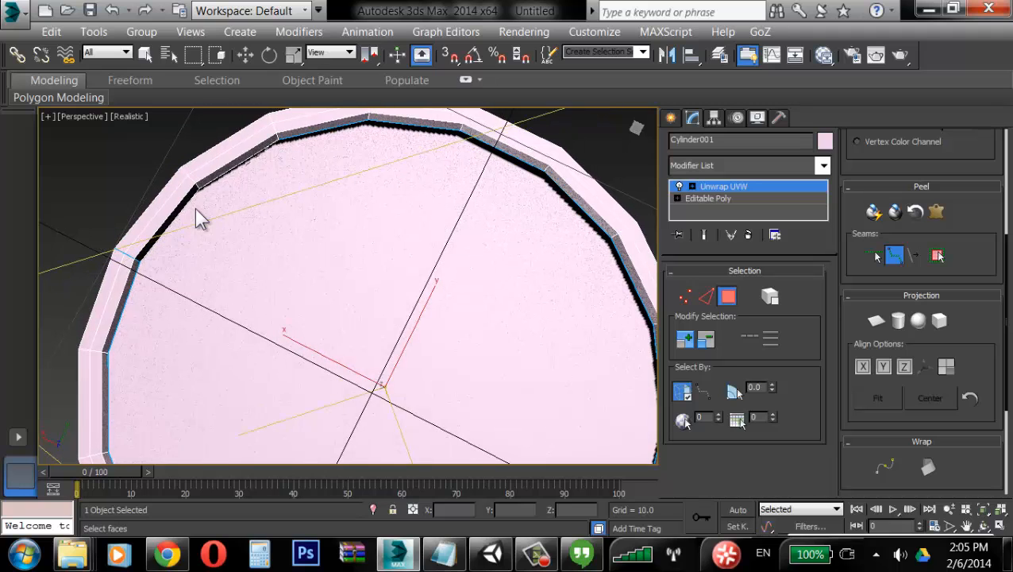
left_click(139, 258)
middle_click_drag(350, 218, 376, 461, "alt")
scroll(380, 302, "down", 2)
right_click(395, 314)
scroll(393, 314, "down", 5)
middle_click_drag(390, 313, 373, 328)
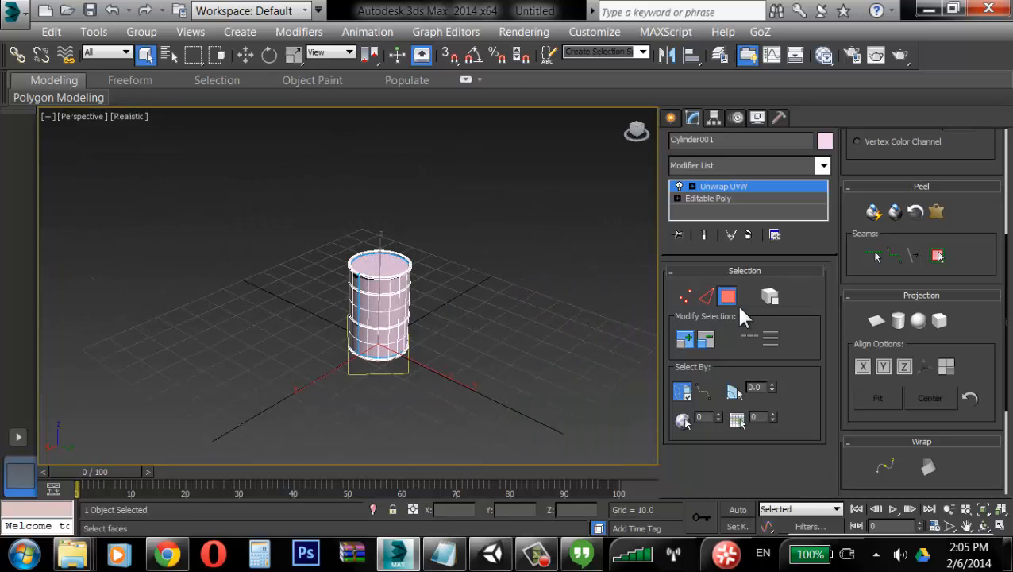
Step: Switch to element selection and select all faces of the barrel
left_click(768, 296)
left_click_drag(443, 169, 232, 467)
middle_click_drag(423, 337, 199, 363, "alt")
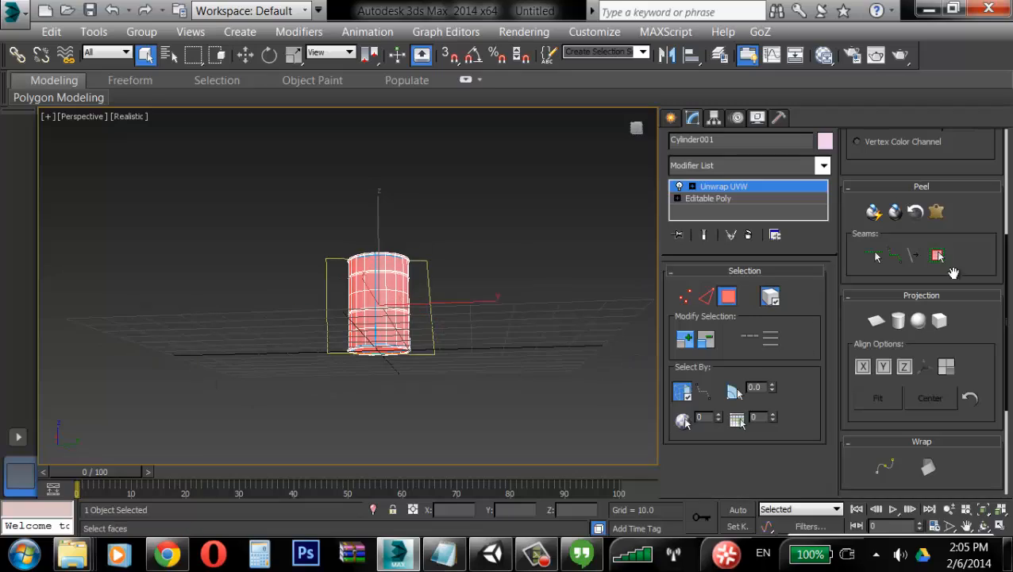
Step: Open Pelt Map for the selected faces and run, then stop, a quick pelt
left_click(936, 212)
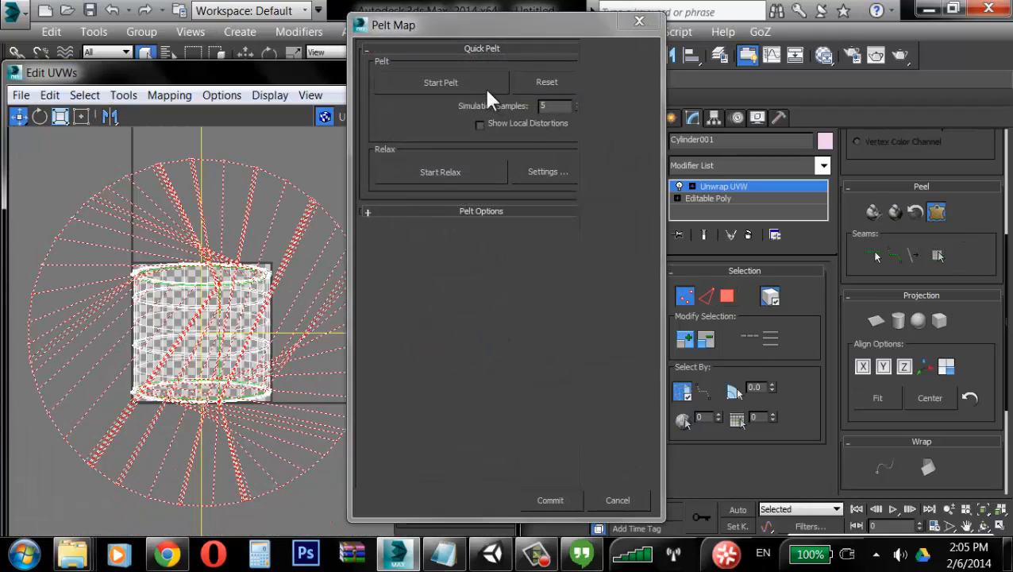
left_click(481, 85)
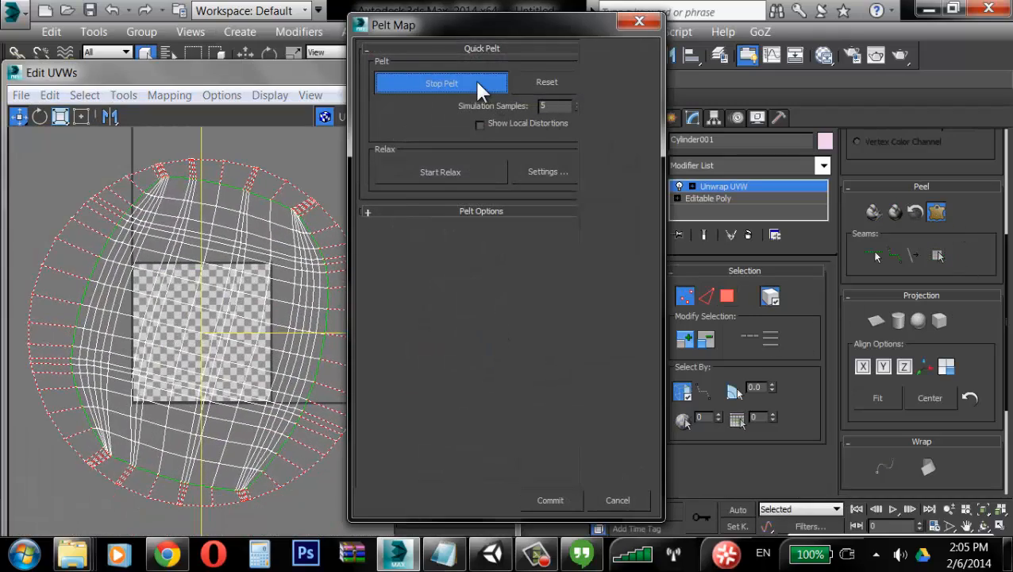
left_click(482, 86)
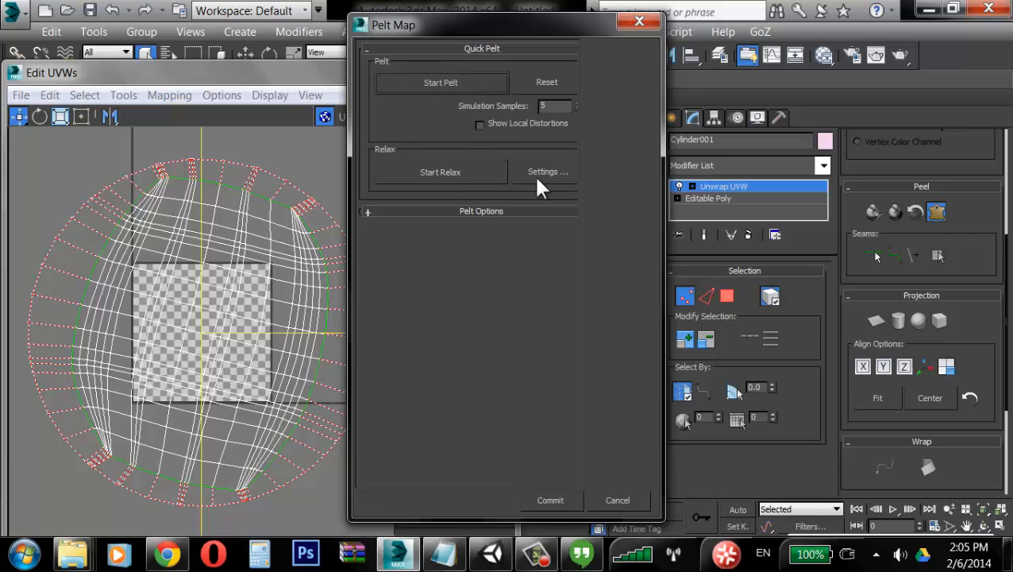
Step: Relax the pelted UVs by polygon angles in the Relax Tool, apply the relax, and commit the pelt map
left_click(538, 184)
left_click_drag(148, 110, 544, 143)
left_click(566, 172)
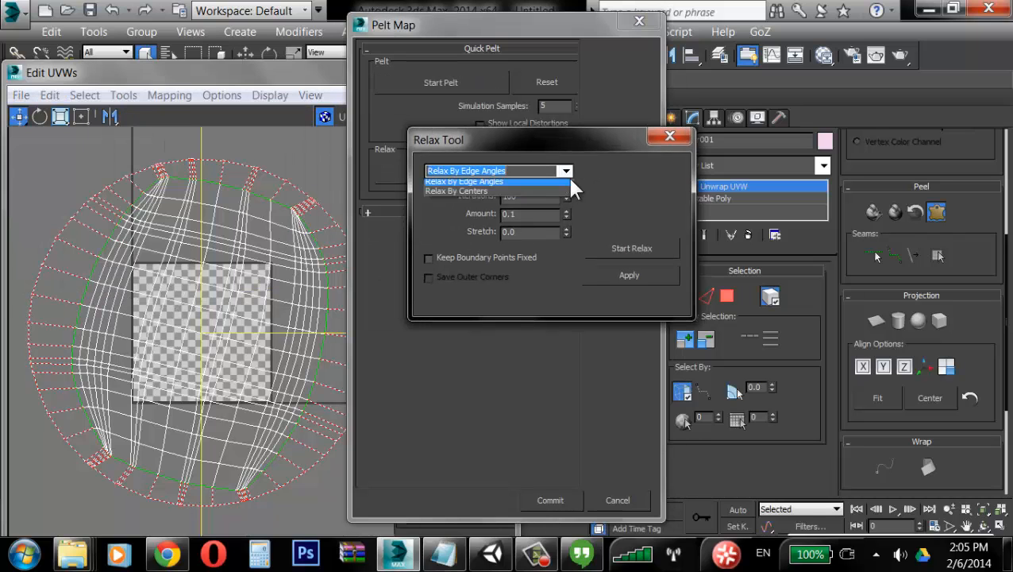
left_click(518, 181)
left_click(632, 248)
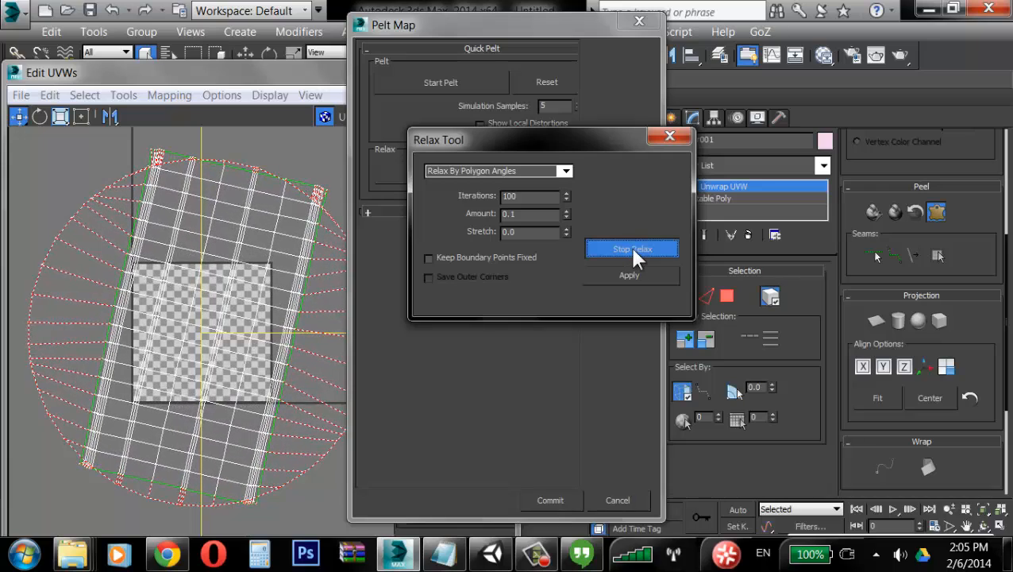
left_click(631, 248)
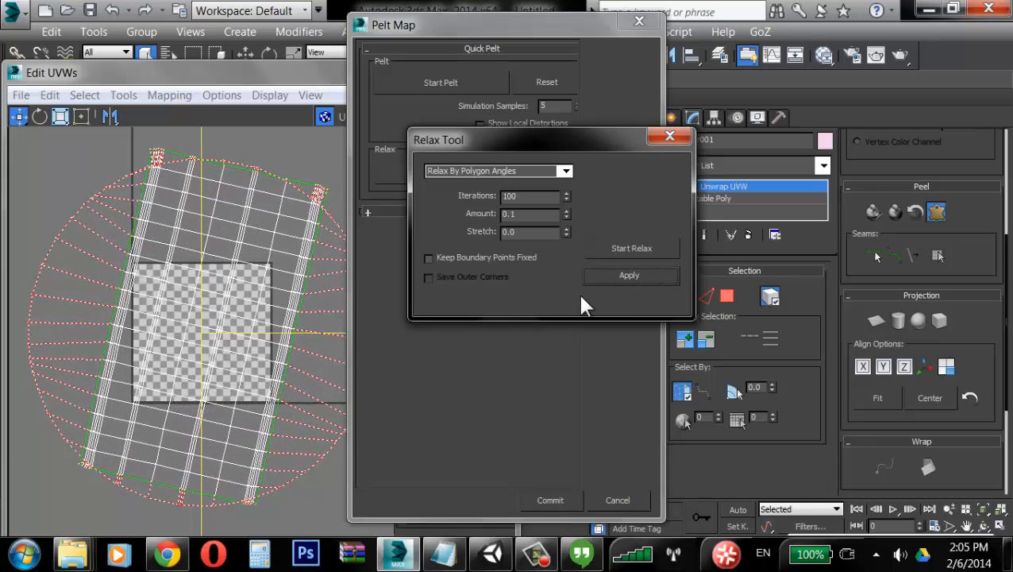
left_click(627, 276)
left_click(565, 500)
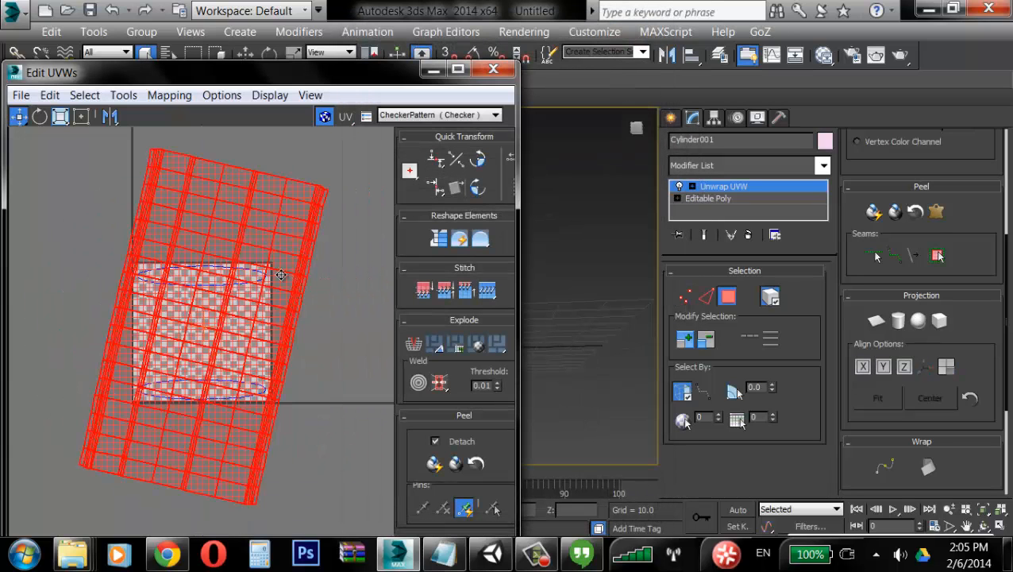
Step: Move the side cluster aside, then select the top cap's UVs, pelt-map and relax them, and commit
left_click_drag(238, 326, 391, 328)
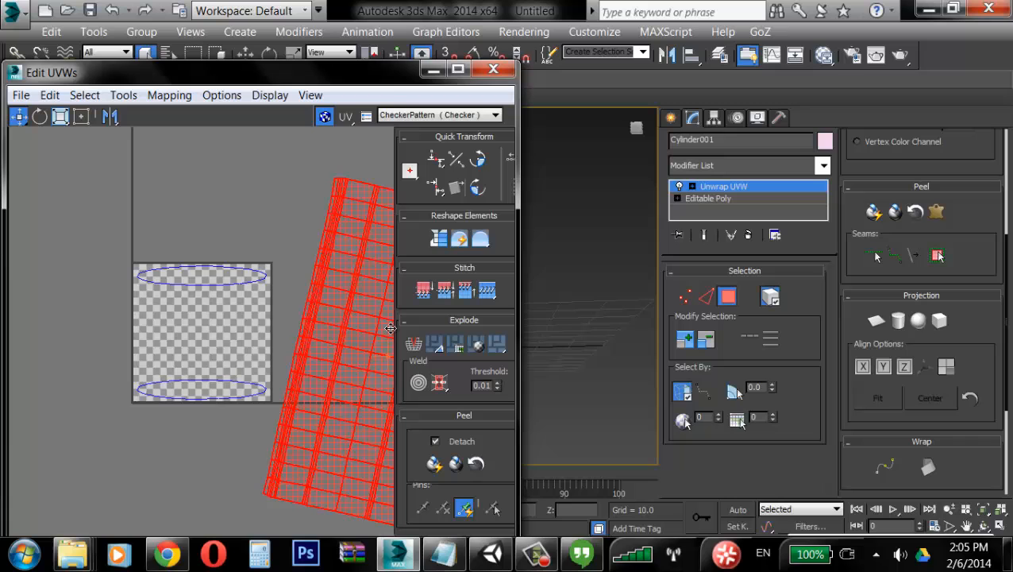
left_click(238, 275)
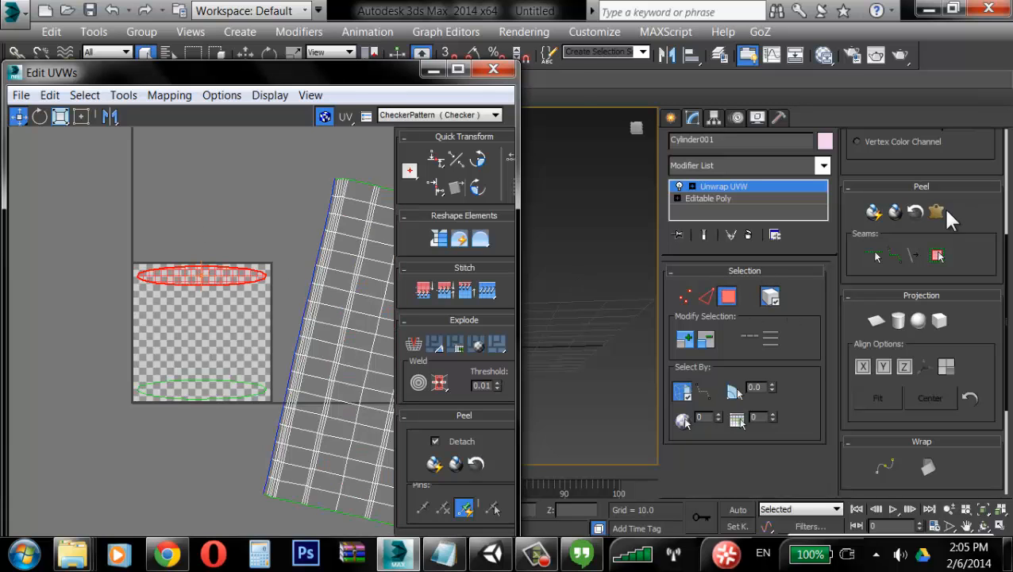
left_click(938, 211)
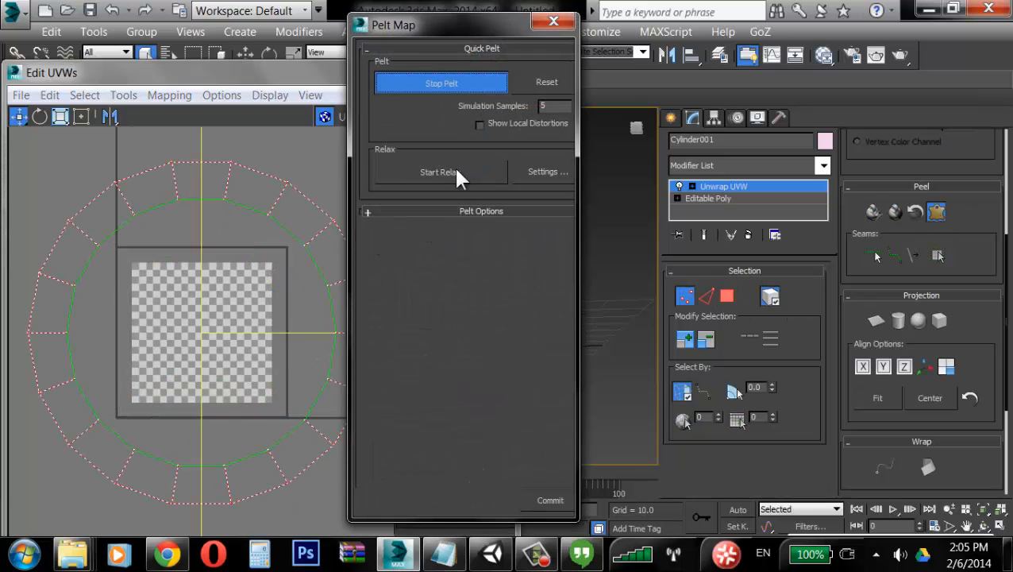
left_click(454, 172)
left_click(486, 176)
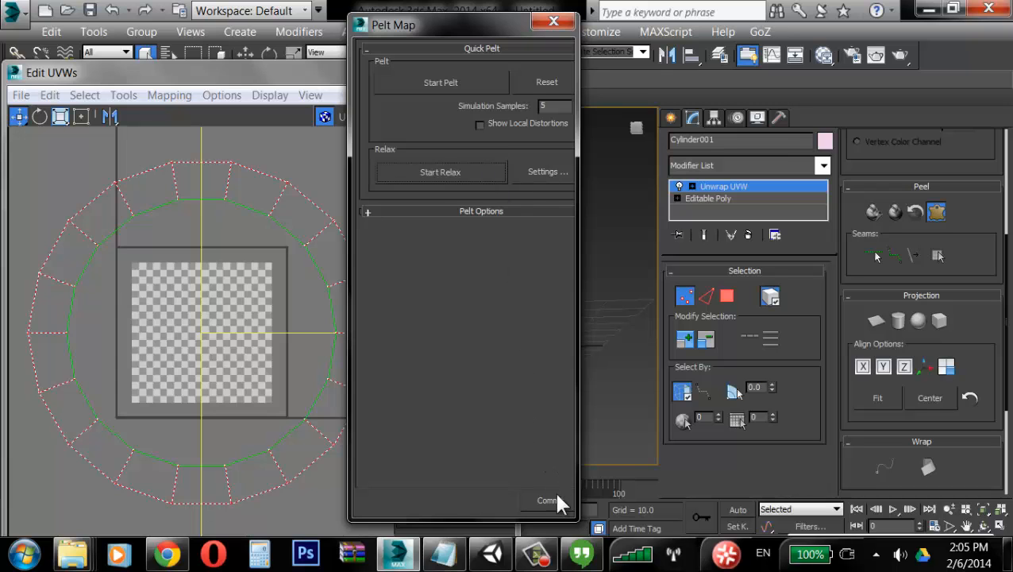
left_click(552, 500)
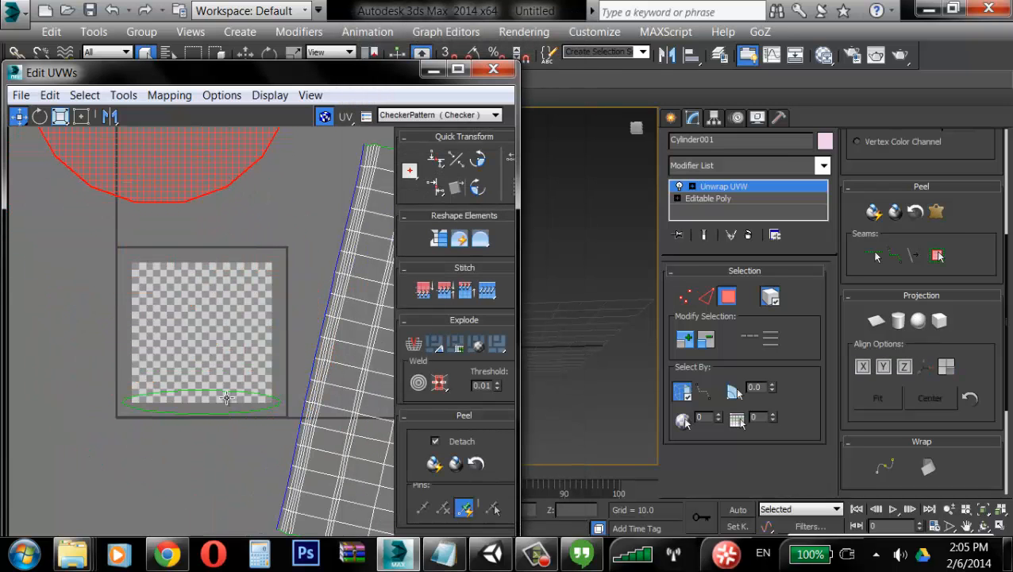
Step: Select the bottom cap's UVs, pelt-map and relax them, and commit
left_click(226, 398)
left_click(936, 211)
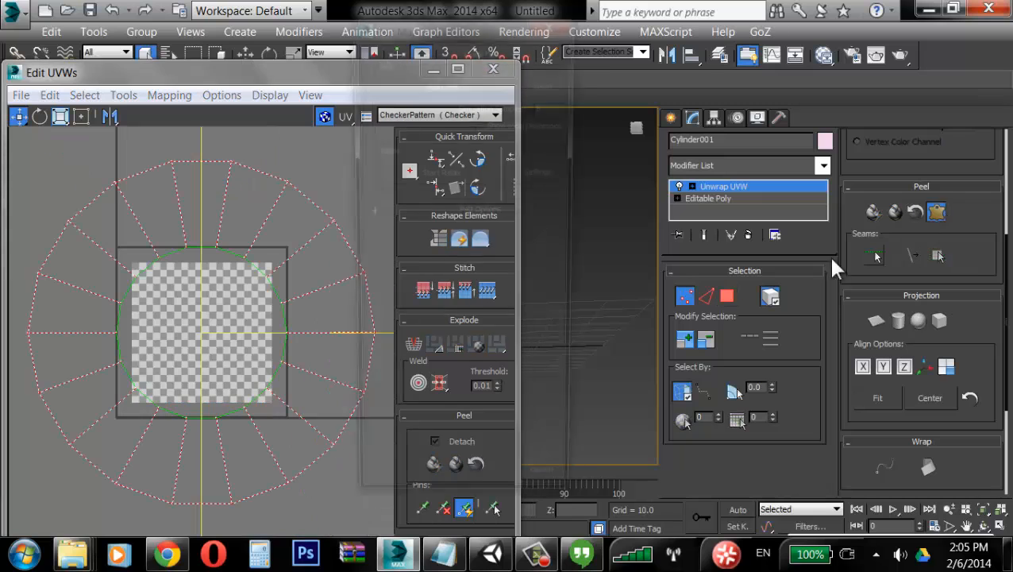
left_click(455, 169)
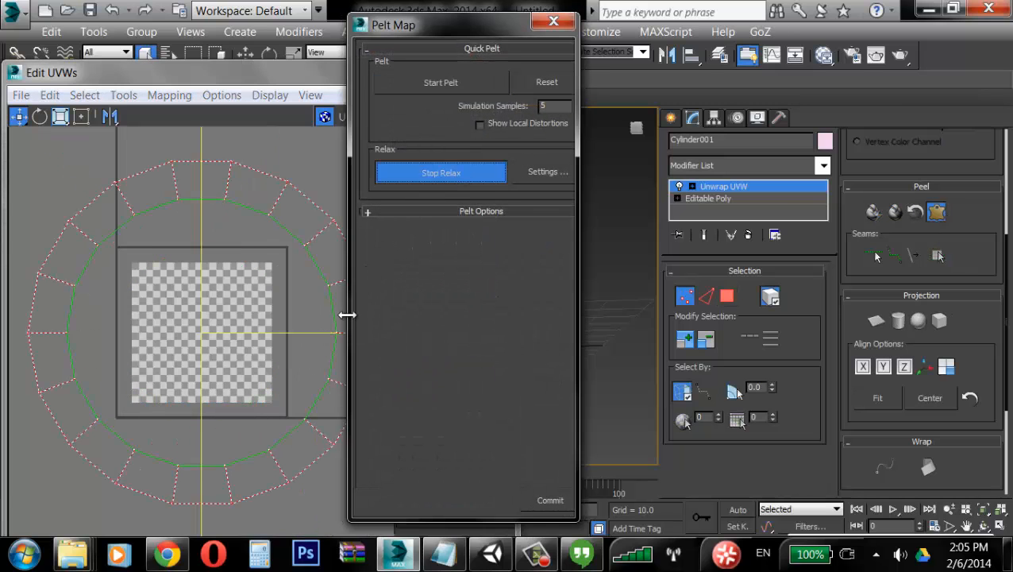
left_click(476, 176)
left_click(546, 497)
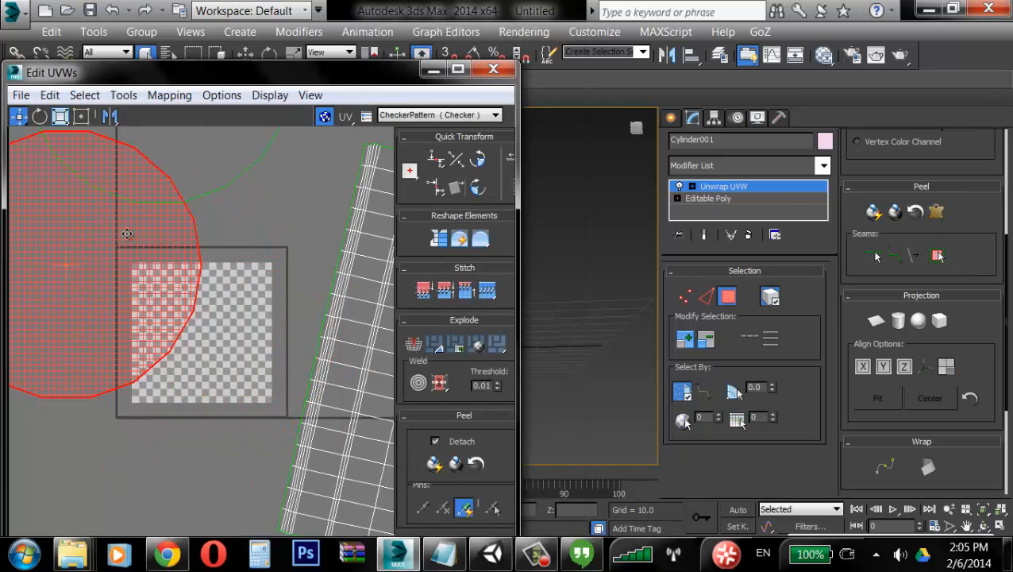
Step: Select the side cluster, rotate it to lie horizontally, and move it beside the two cap clusters
scroll(228, 310, "down", 4)
left_click(303, 284)
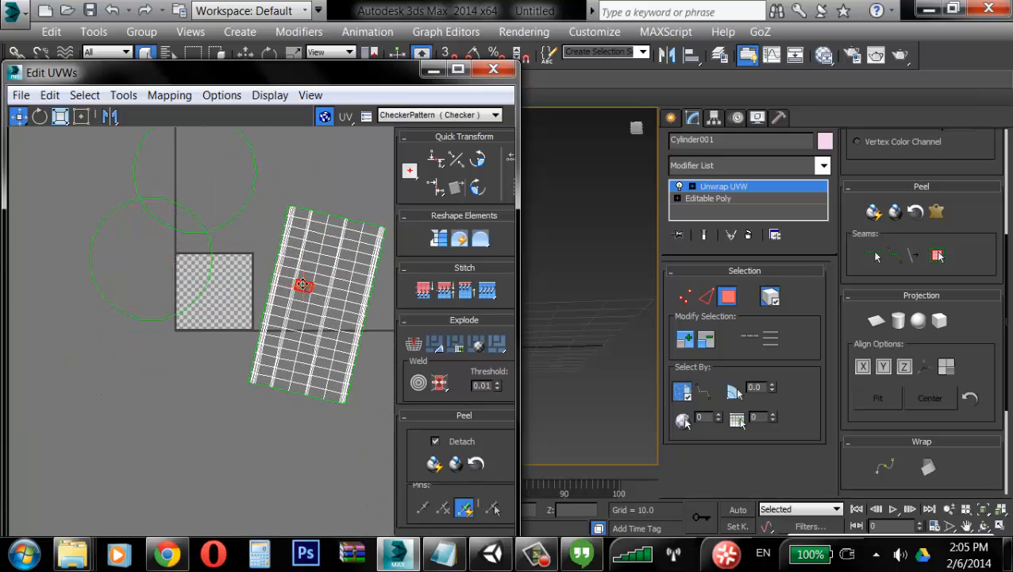
left_click_drag(282, 73, 330, 32)
left_click(342, 240)
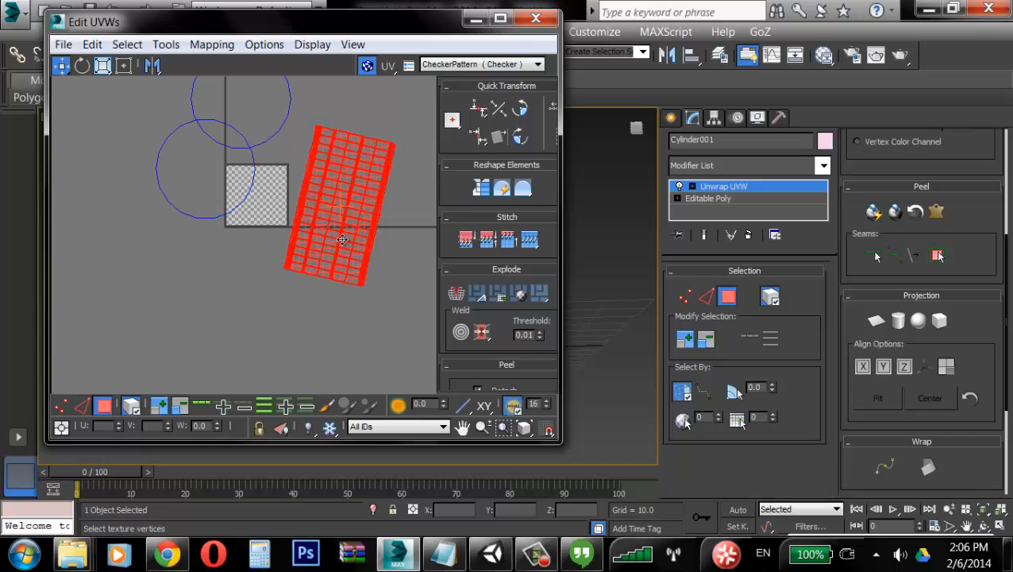
left_click(82, 67)
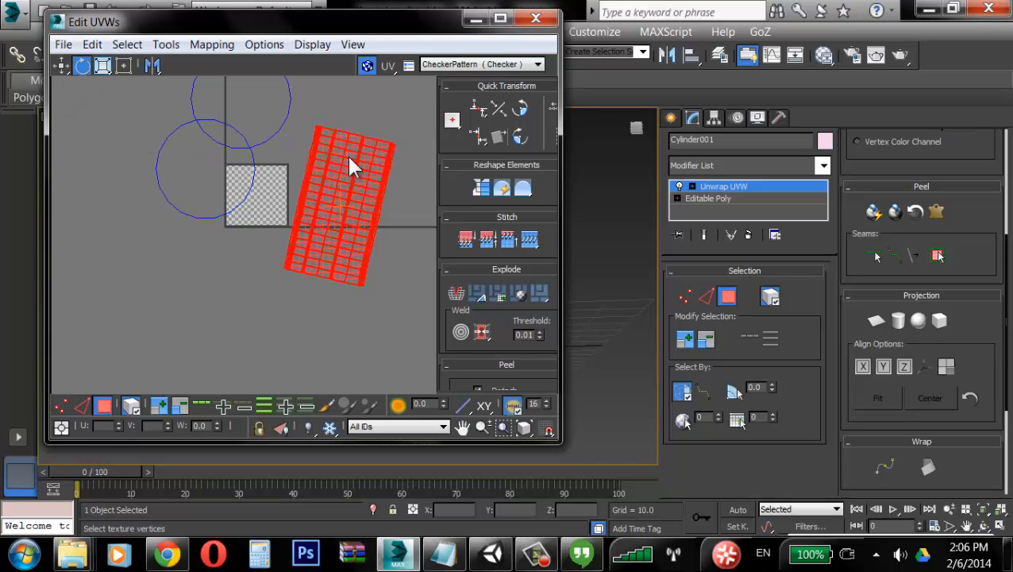
left_click_drag(347, 153, 401, 200)
left_click(480, 189)
left_click(357, 129)
middle_click_drag(357, 129, 325, 198)
scroll(324, 198, "down", 2)
Step: Select all UVs and pack them with Recursive Packing, Normalize Clusters on and Rescale Clusters off
key("ctrl+a")
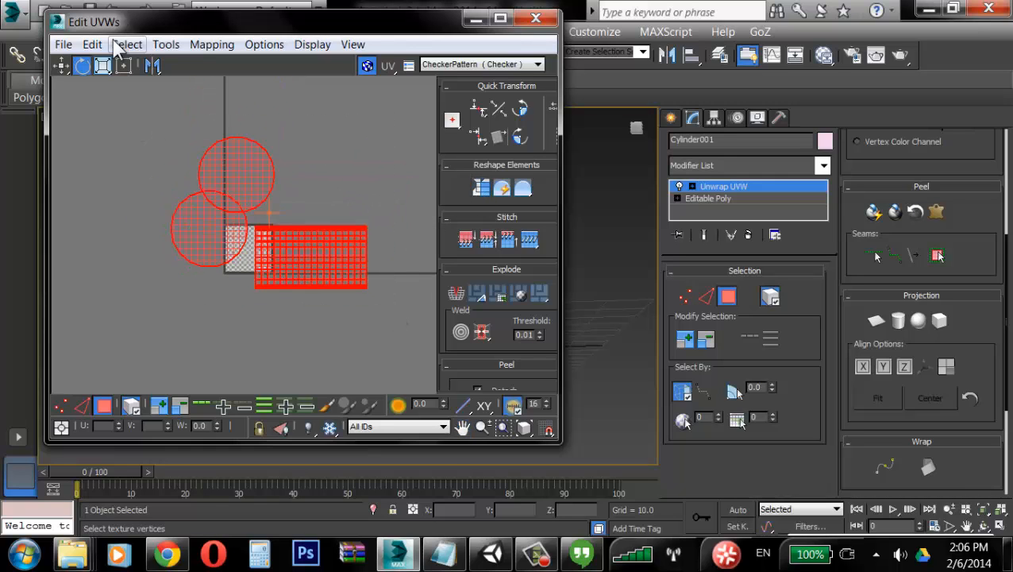
left_click(165, 45)
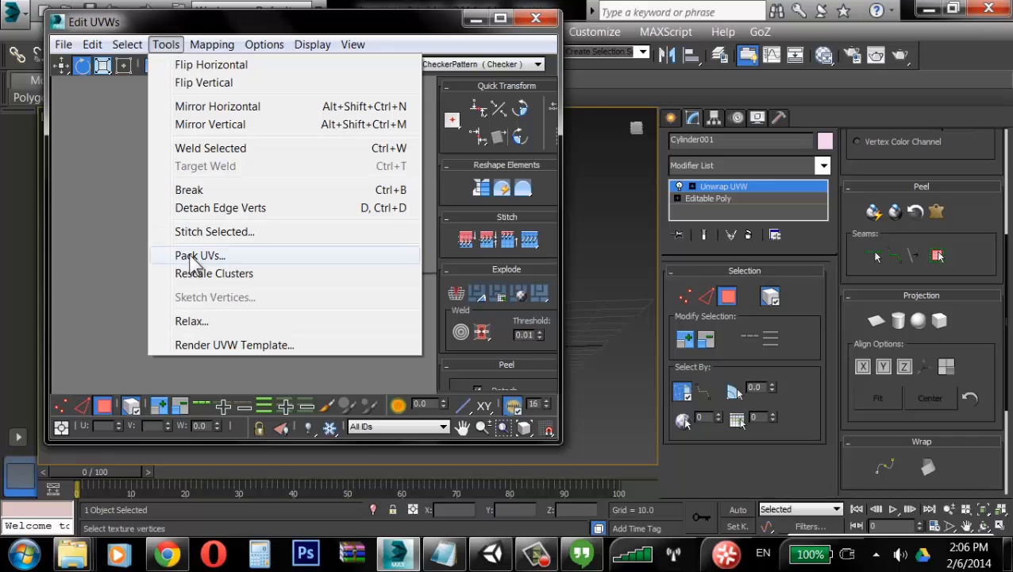
left_click(62, 44)
left_click(167, 45)
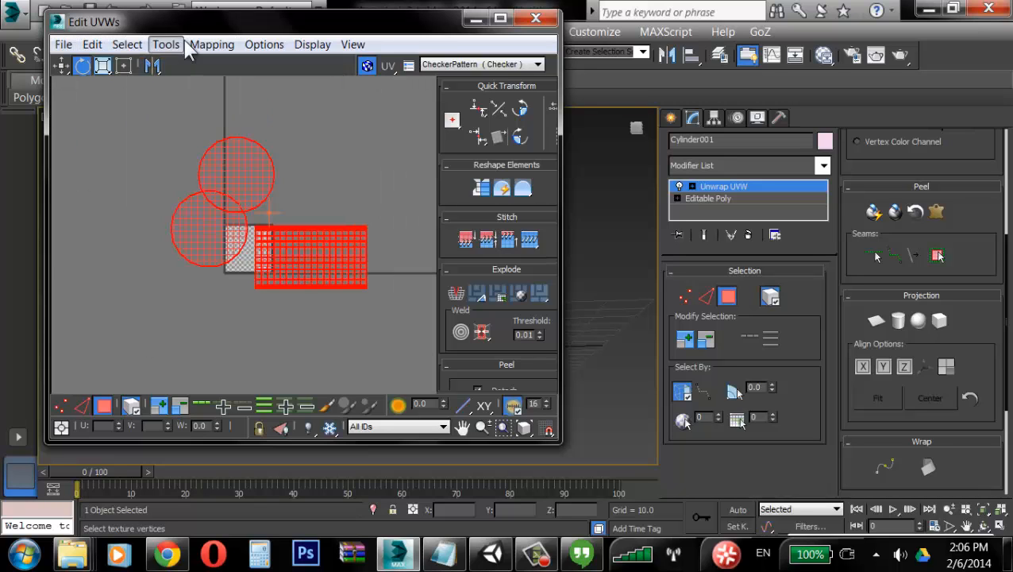
left_click(167, 45)
left_click(208, 255)
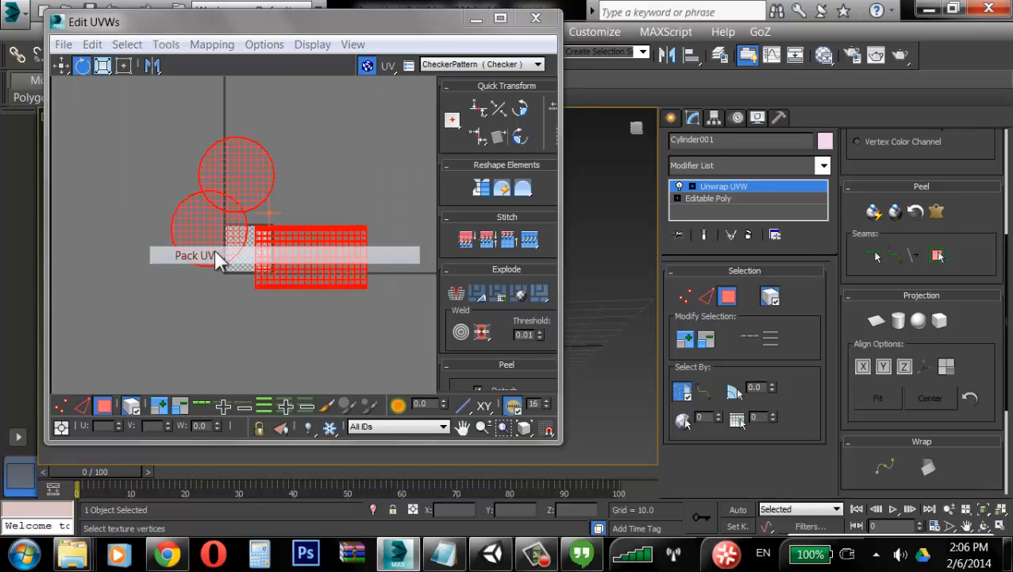
left_click(203, 95)
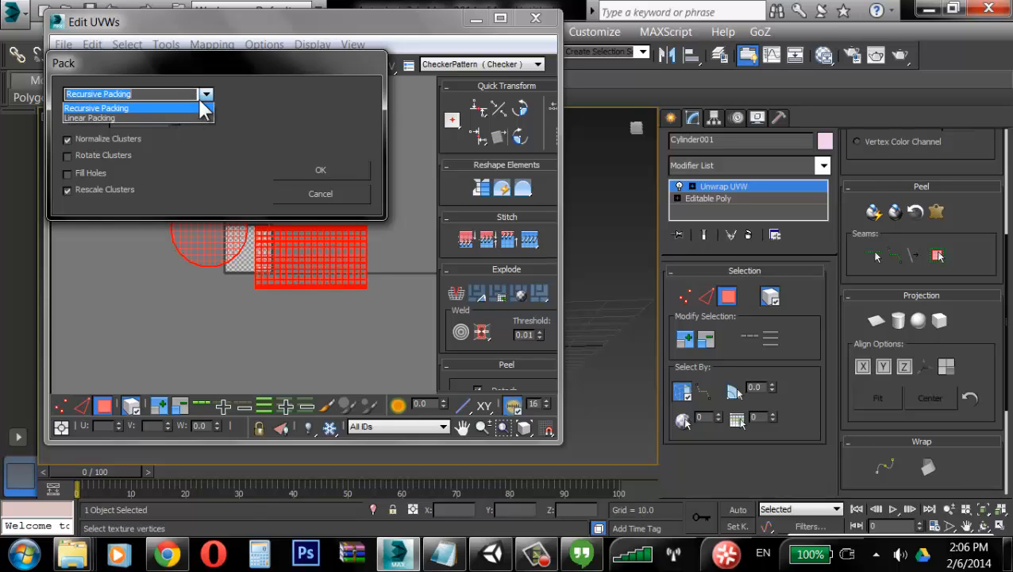
left_click(197, 96)
left_click(100, 137)
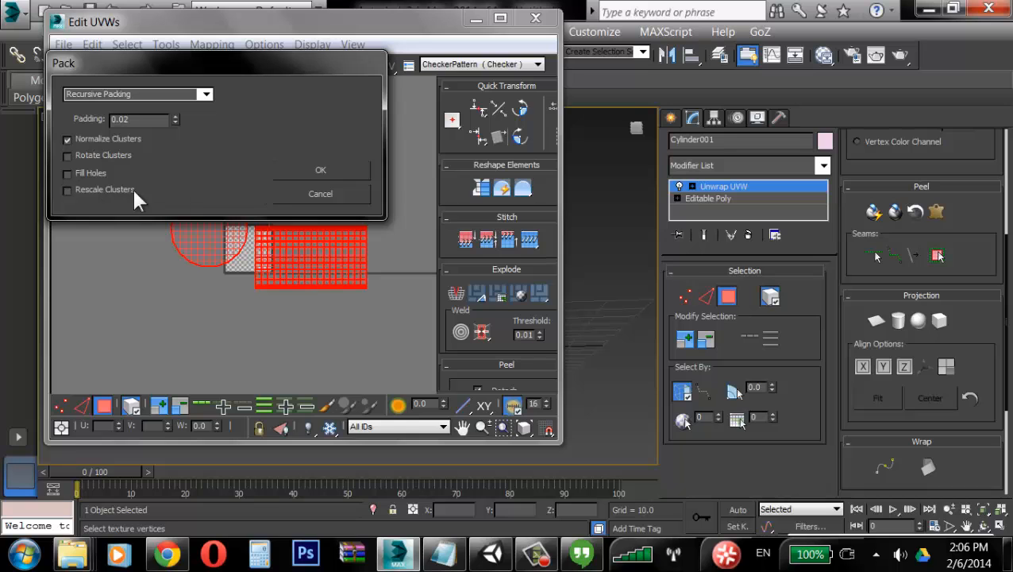
left_click(326, 169)
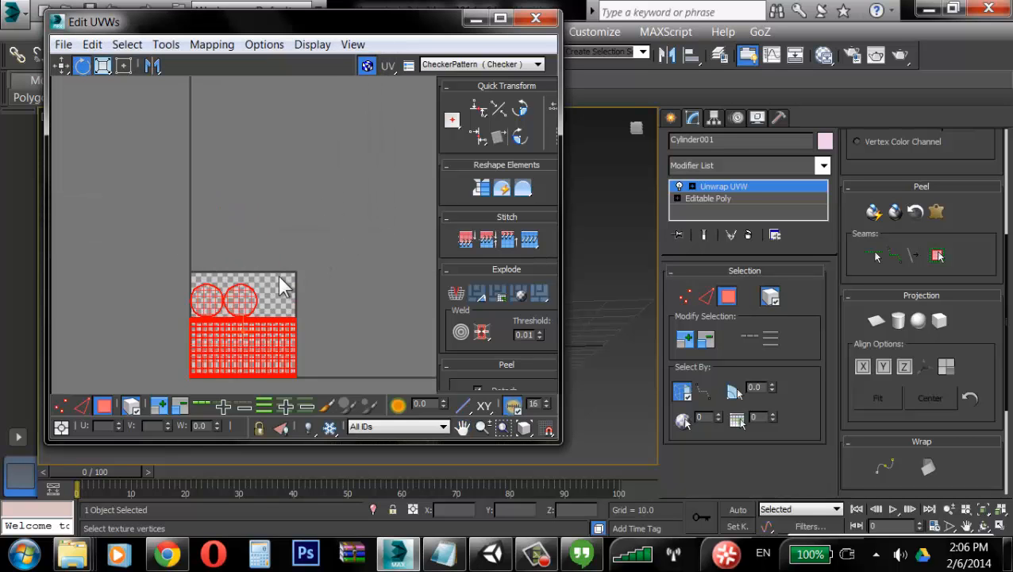
Step: Display the CheckerPattern map on the barrel to inspect the UV layout, then close the UV editor
scroll(277, 276, "up", 5)
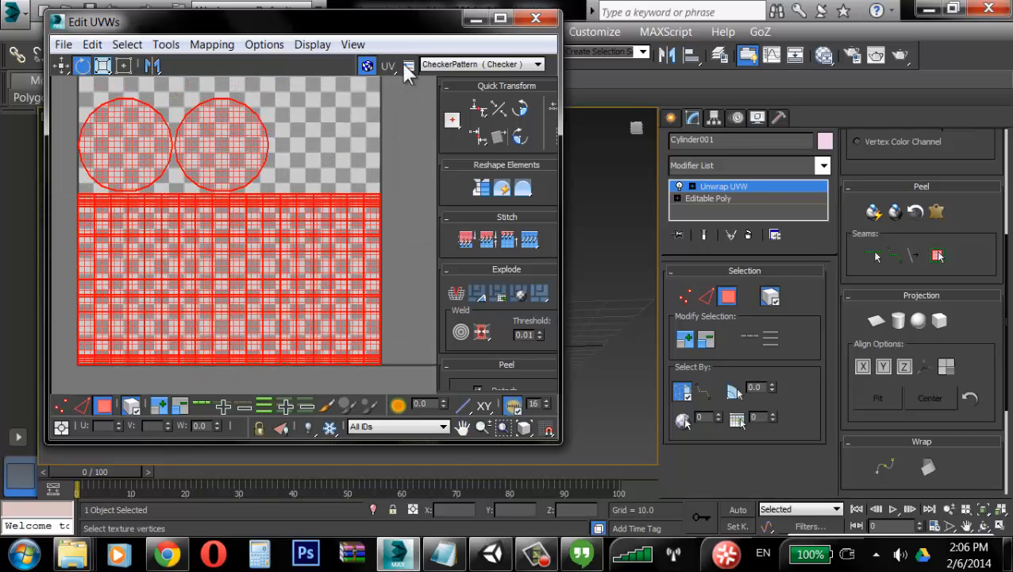
left_click_drag(444, 24, 882, 23)
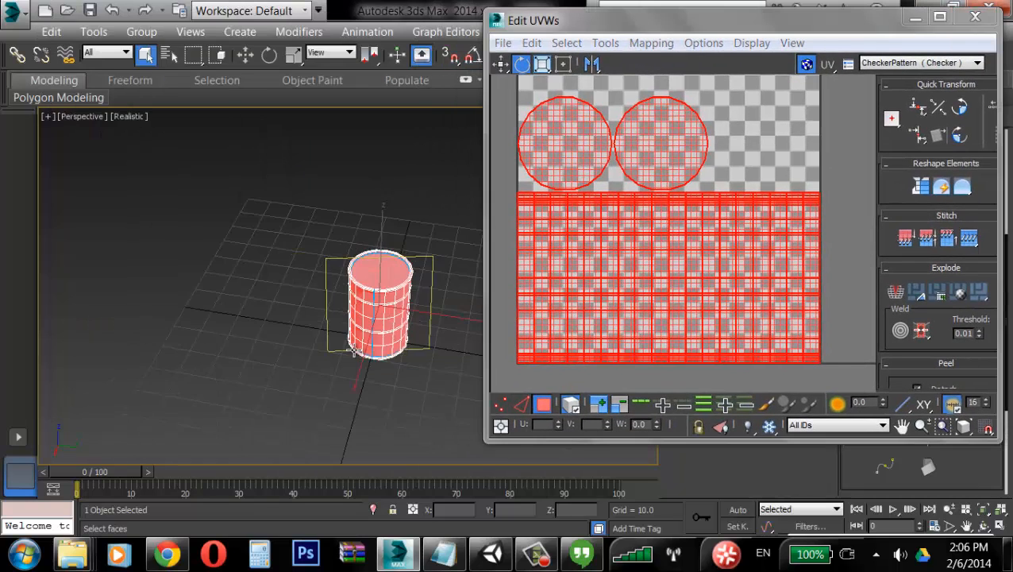
middle_click_drag(354, 351, 323, 355)
left_click(378, 240)
scroll(373, 265, "up", 4)
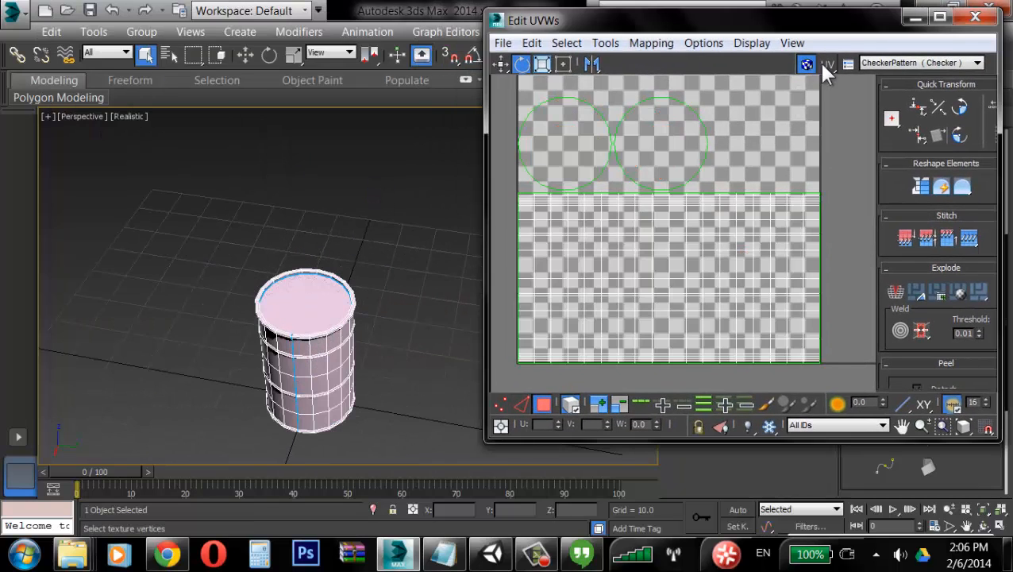
left_click(890, 63)
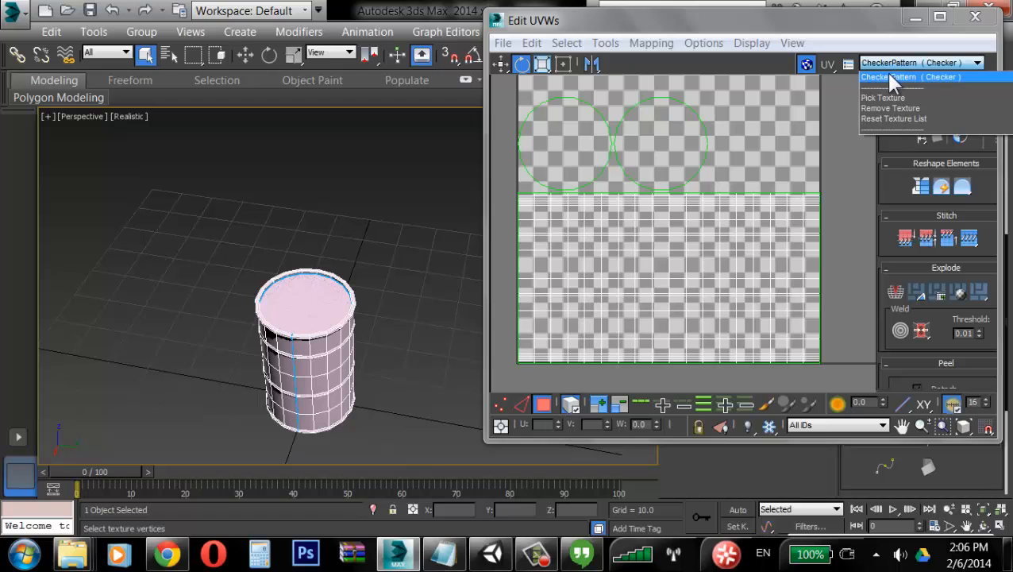
left_click(889, 77)
middle_click_drag(277, 341, 298, 262, "alt")
scroll(277, 295, "up", 5)
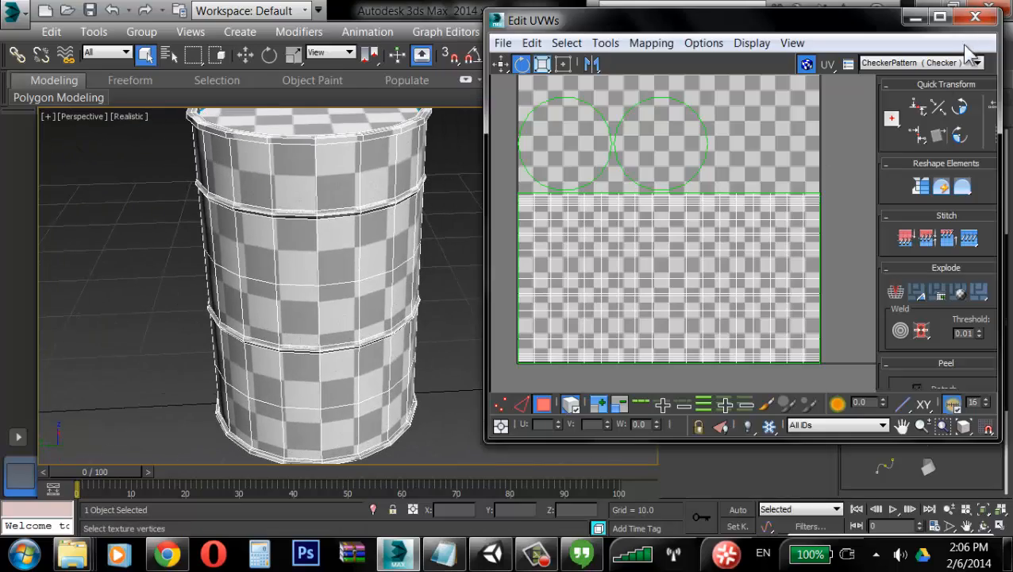
left_click(975, 16)
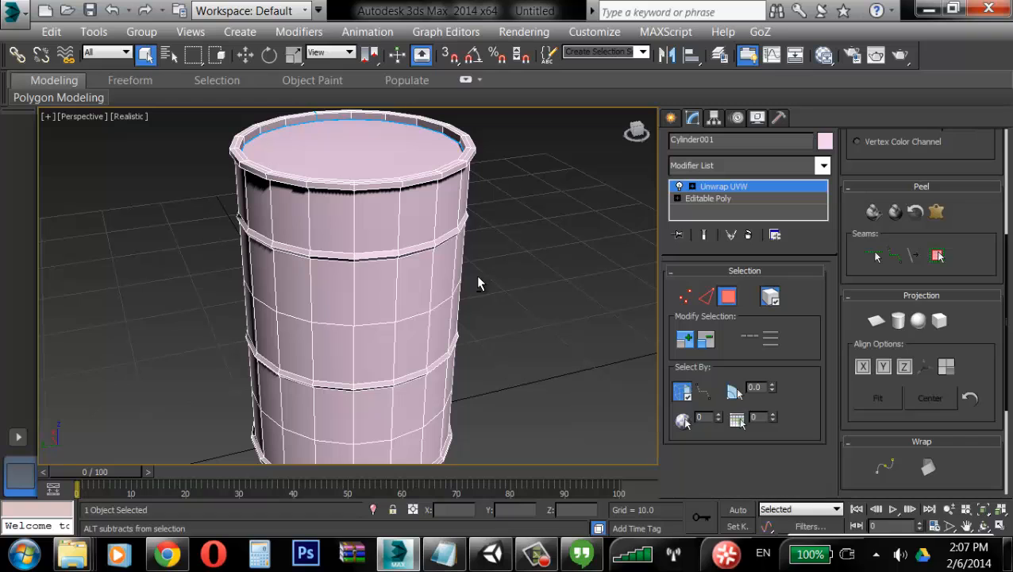
Step: Leave the Unwrap UVW sub-object level and frame the whole barrel in the viewport
left_click(737, 186)
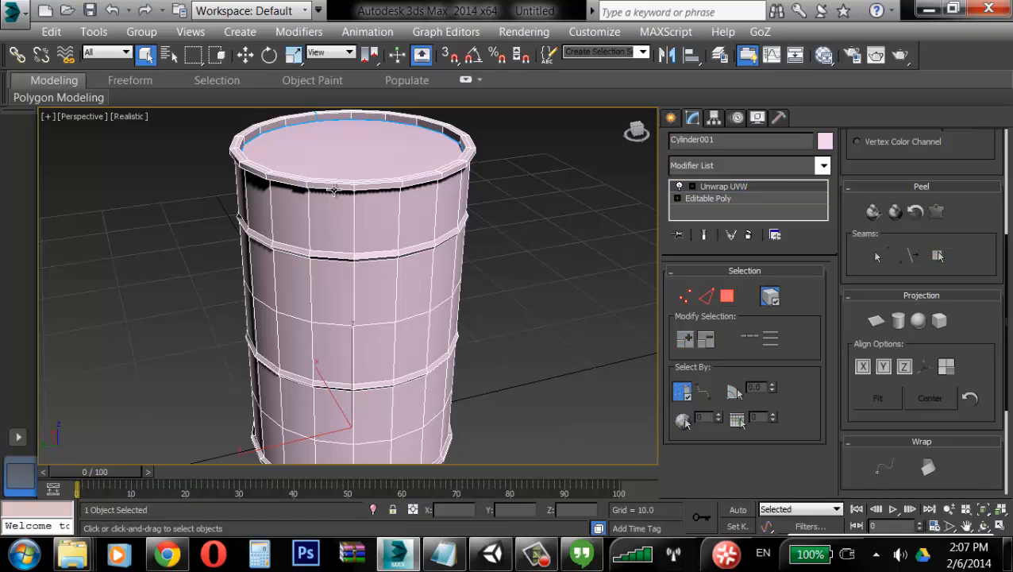
key("z")
scroll(257, 190, "up", 3)
scroll(182, 116, "down", 3)
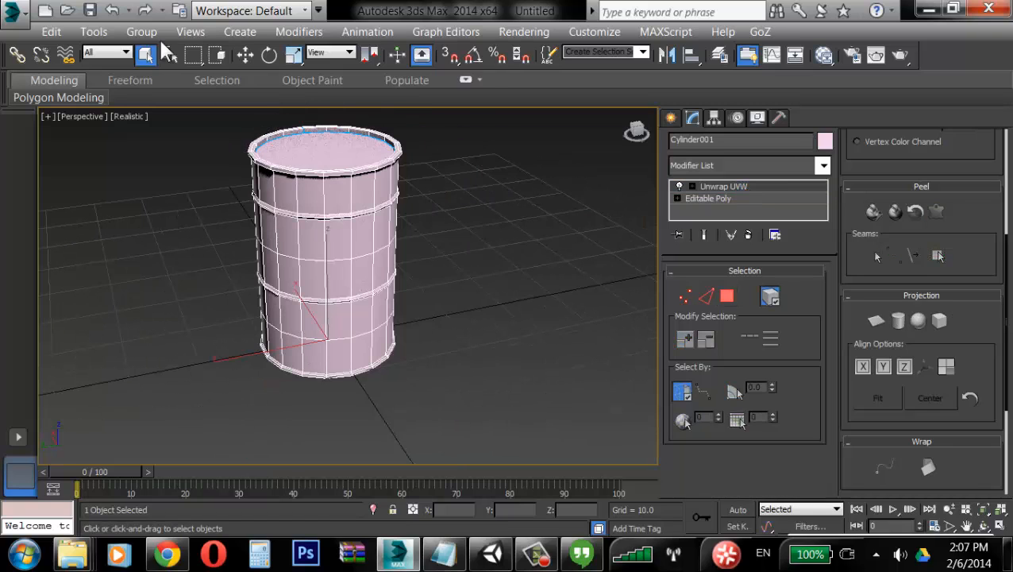
left_click(84, 27)
left_click(84, 49)
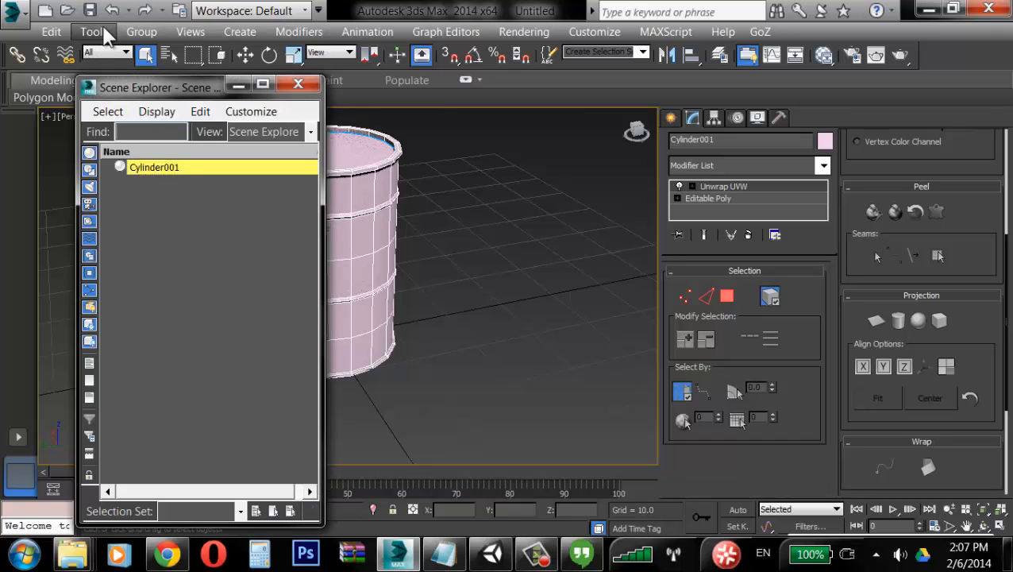
left_click(298, 84)
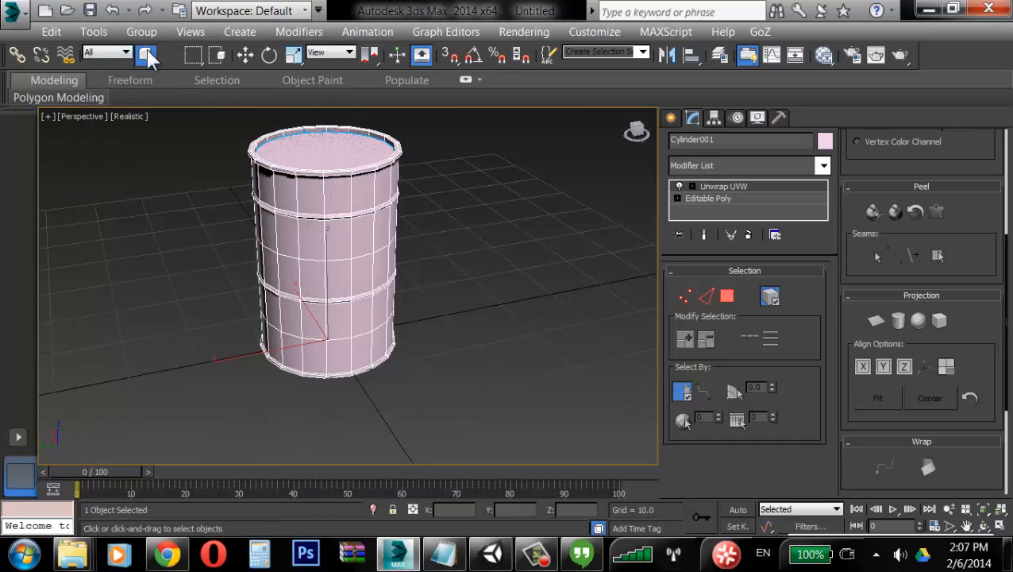
Step: Open the Viewport Canvas painting tool
left_click(93, 32)
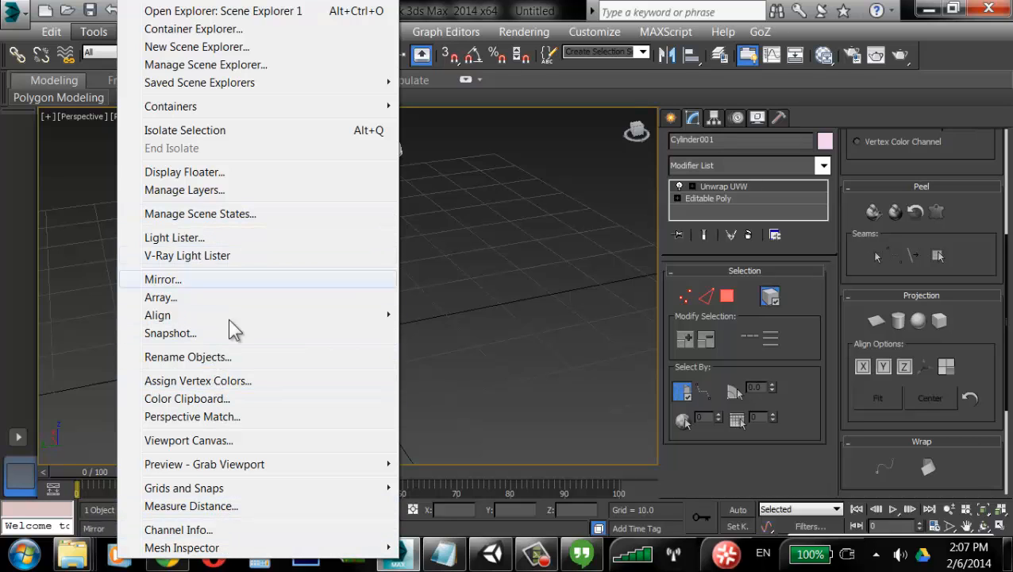
mouse_move(252, 466)
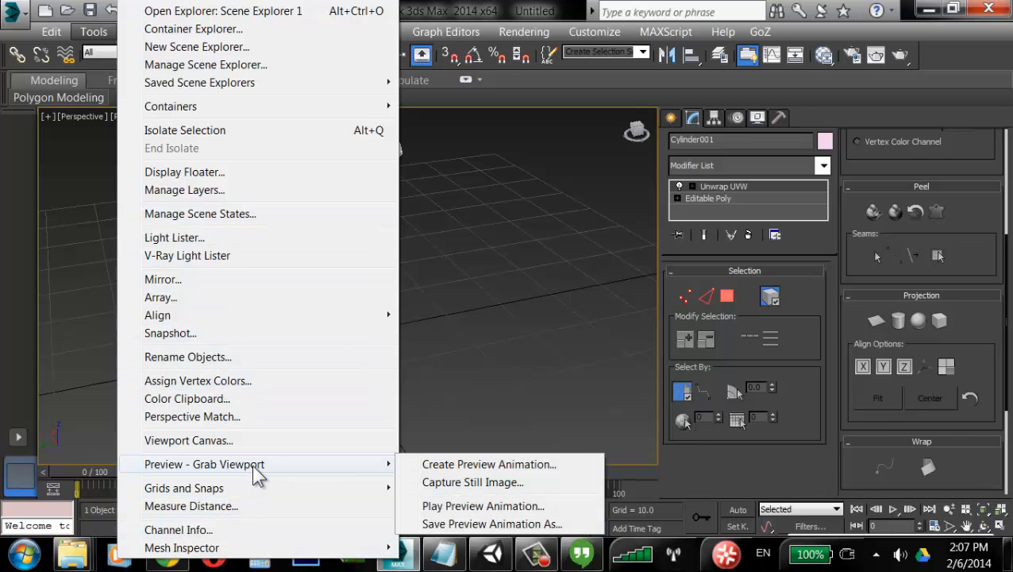
left_click(254, 442)
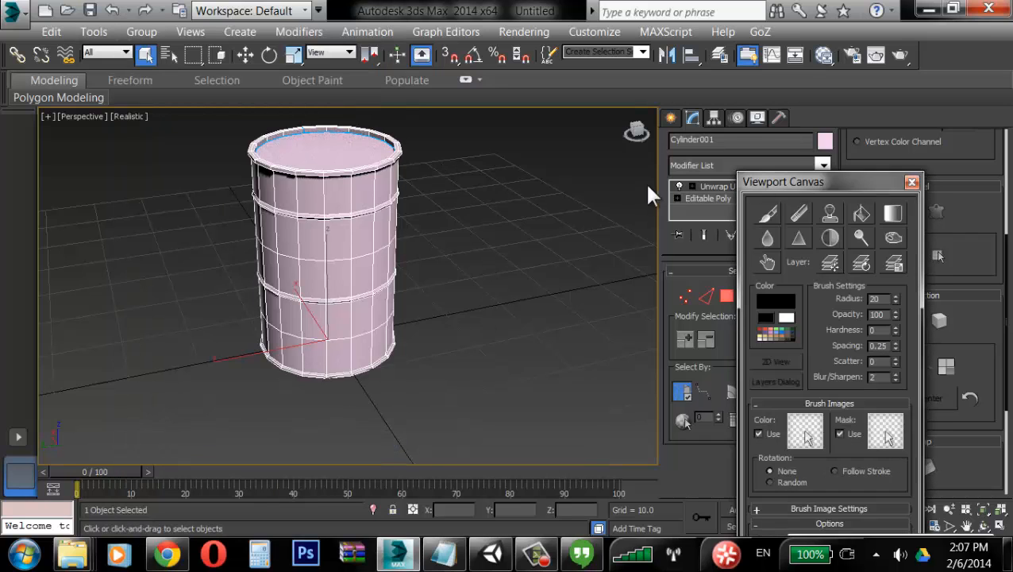
Step: Convert the barrel to an Editable Poly, collapsing the Unwrap UVW modifier
left_click_drag(860, 183, 185, 99)
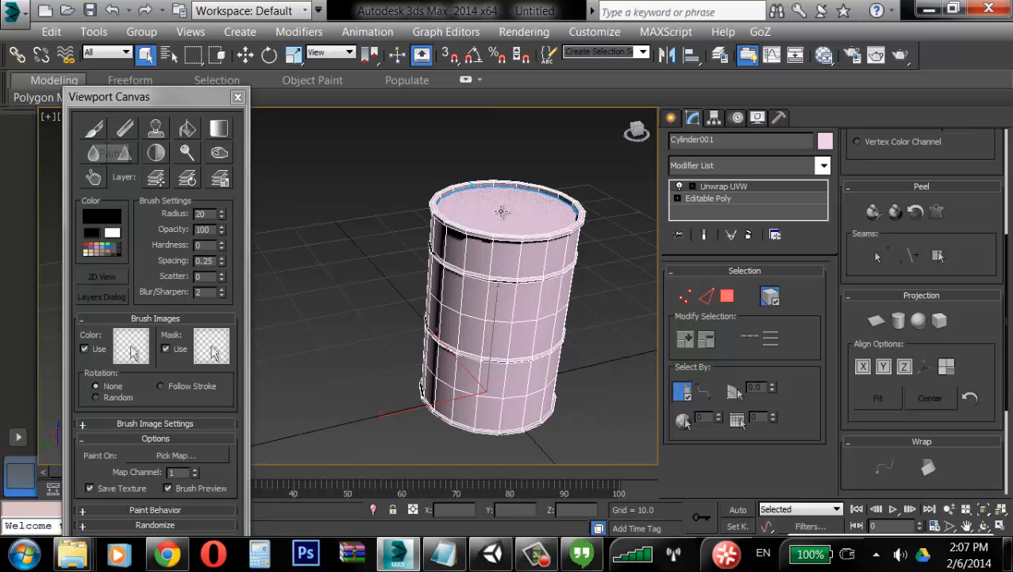
right_click(563, 236)
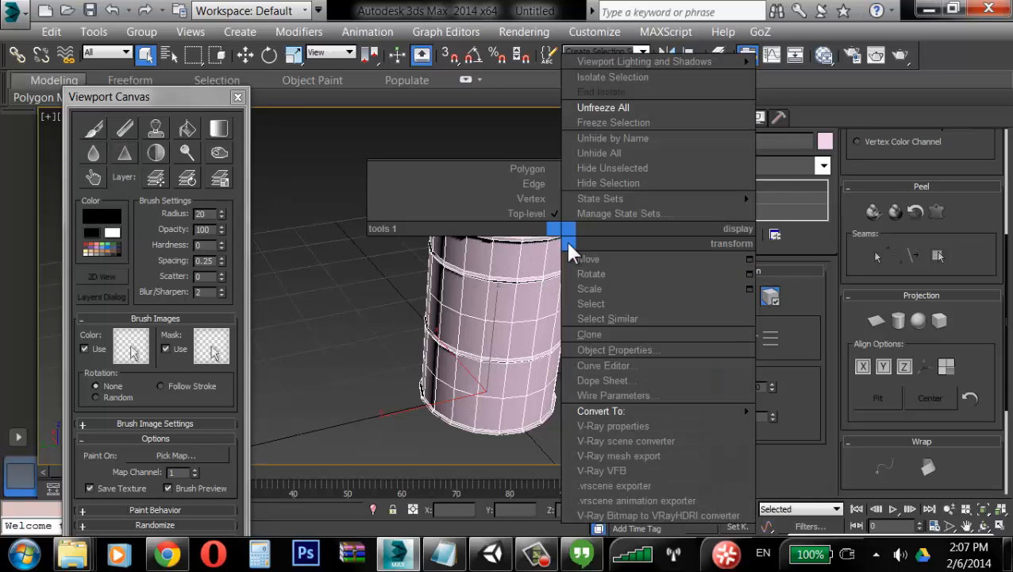
mouse_move(642, 410)
left_click(812, 422)
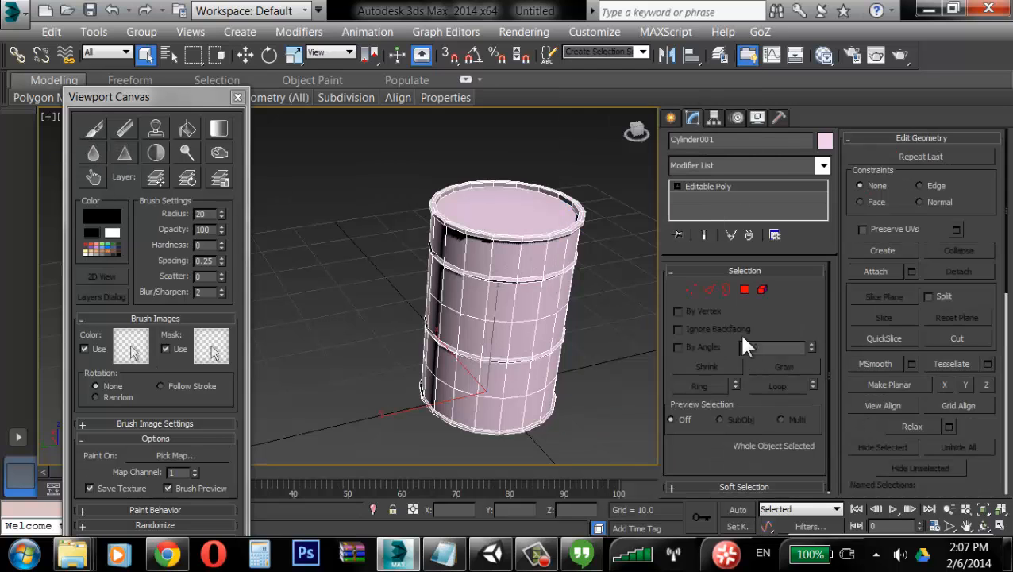
Step: Start the Paint brush, assign a standard material, target its Diffuse Color channel and create a 1024 × 1024 texture
left_click(94, 127)
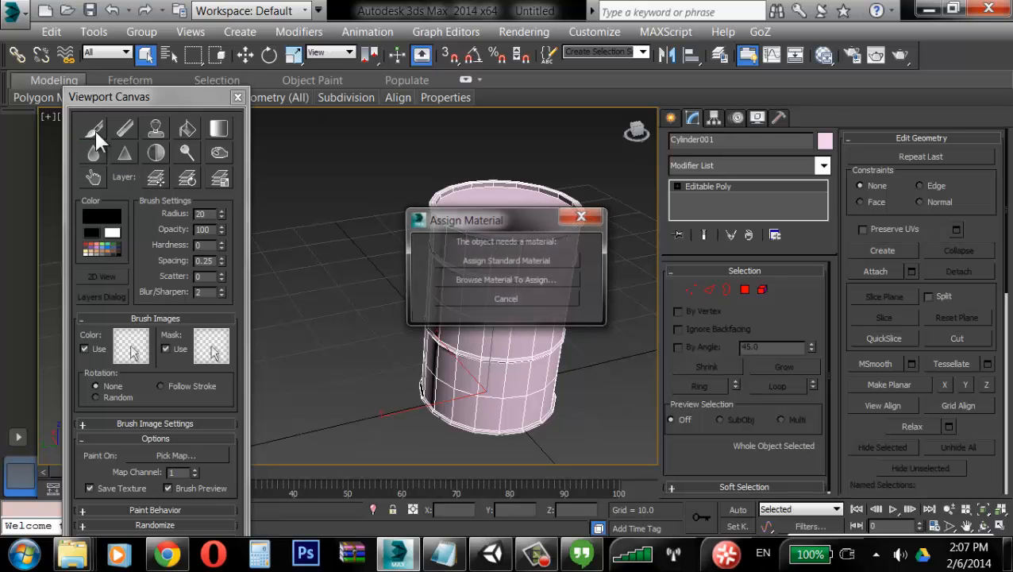
left_click_drag(508, 226, 345, 90)
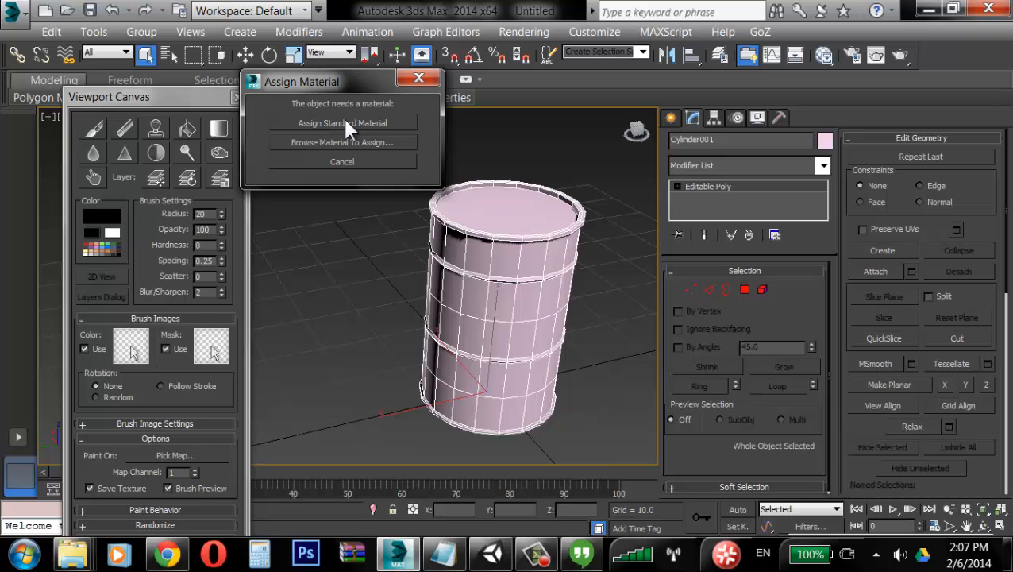
left_click(367, 124)
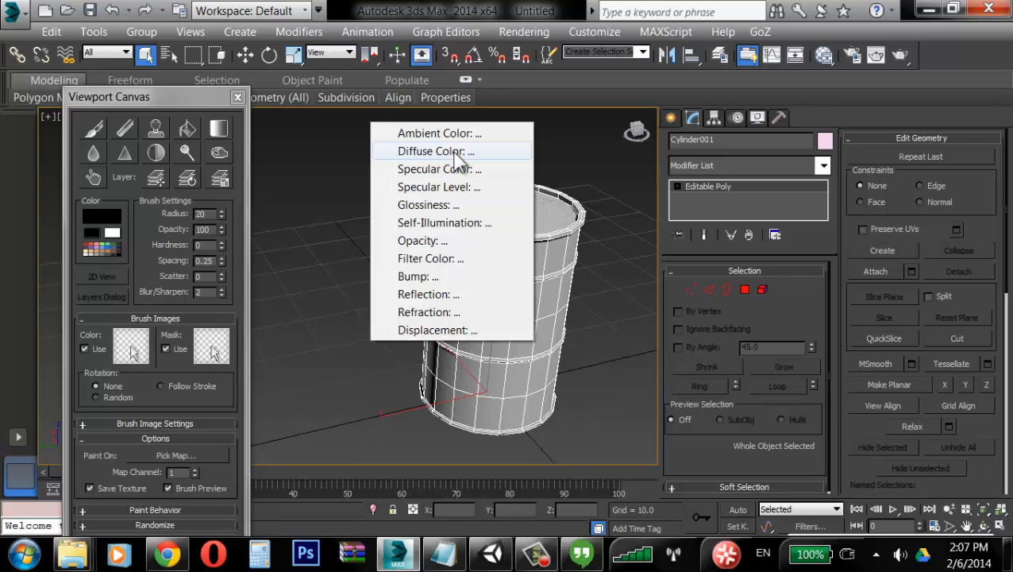
left_click(459, 152)
left_click_drag(505, 187, 352, 98)
left_click(385, 148)
left_click(378, 191)
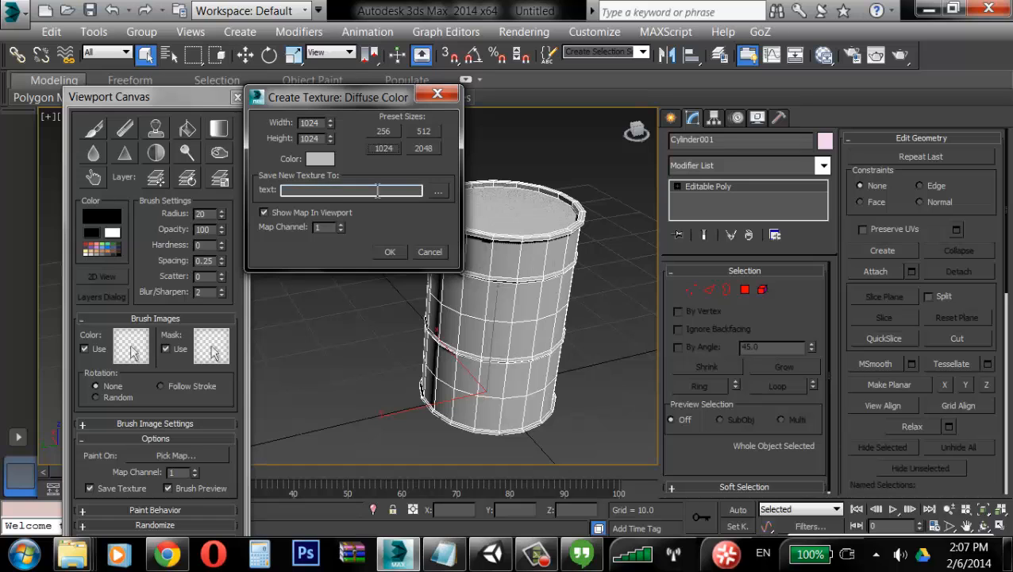
left_click(395, 252)
Step: Save the new texture to the Desktop as tambor_dif in Targa format and confirm the texture creation
left_click(442, 74)
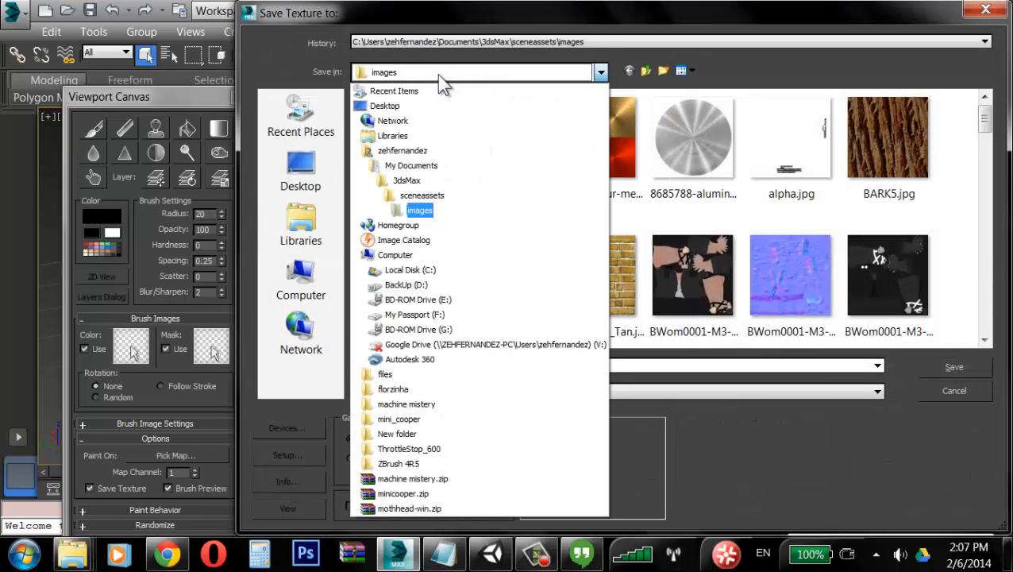
left_click(385, 105)
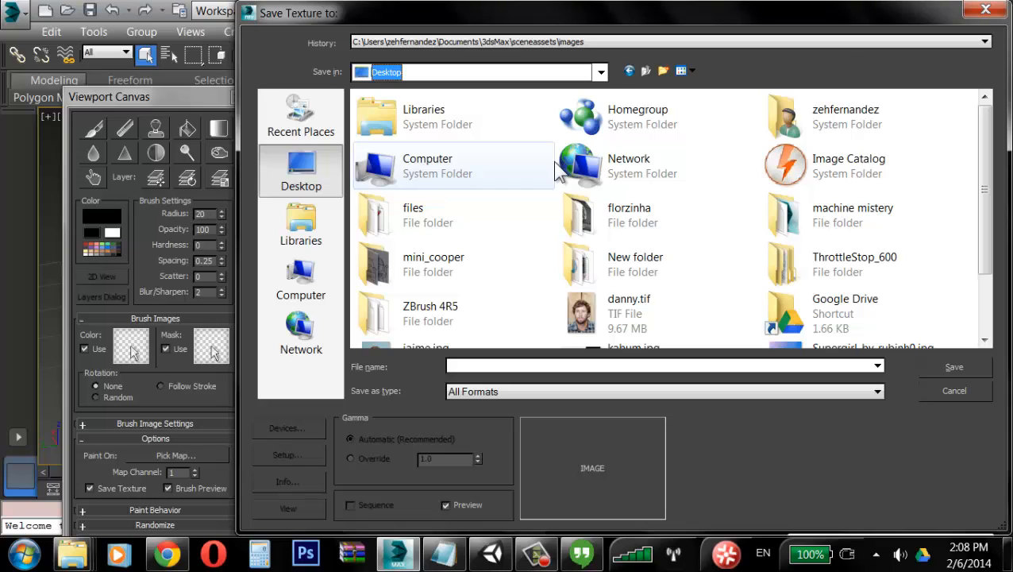
left_click(505, 367)
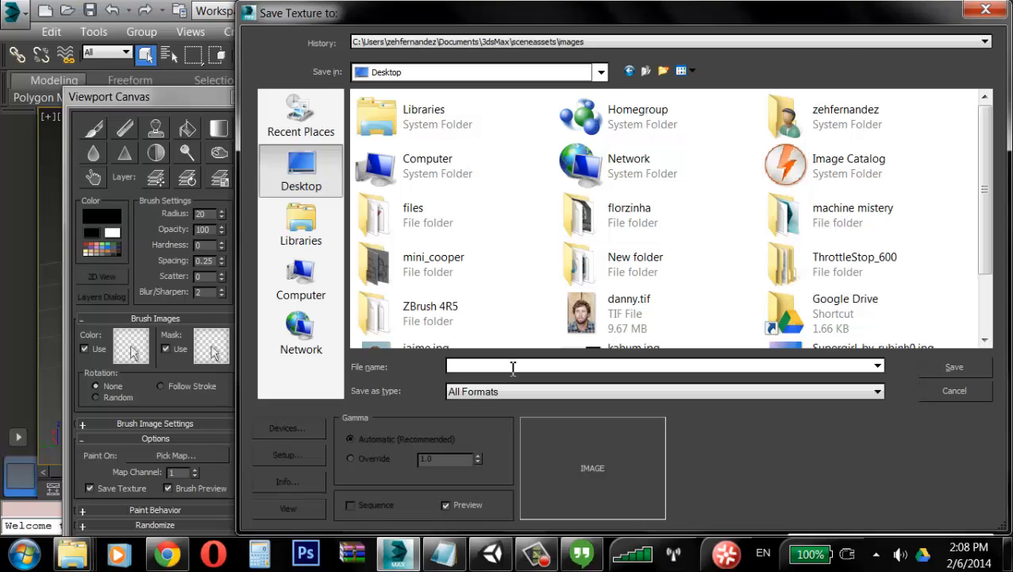
type("tambor_dif")
left_click(878, 392)
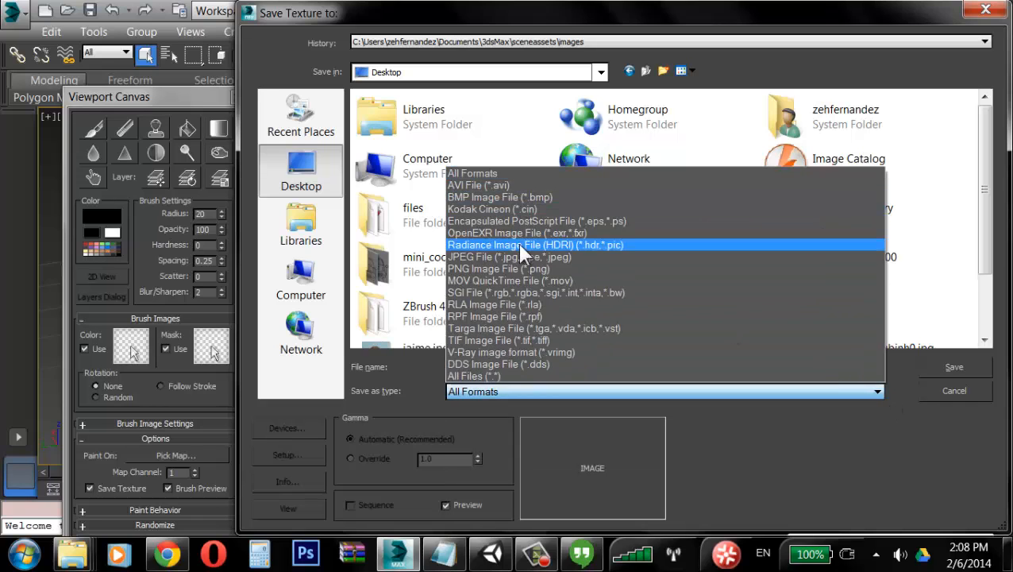
left_click(515, 328)
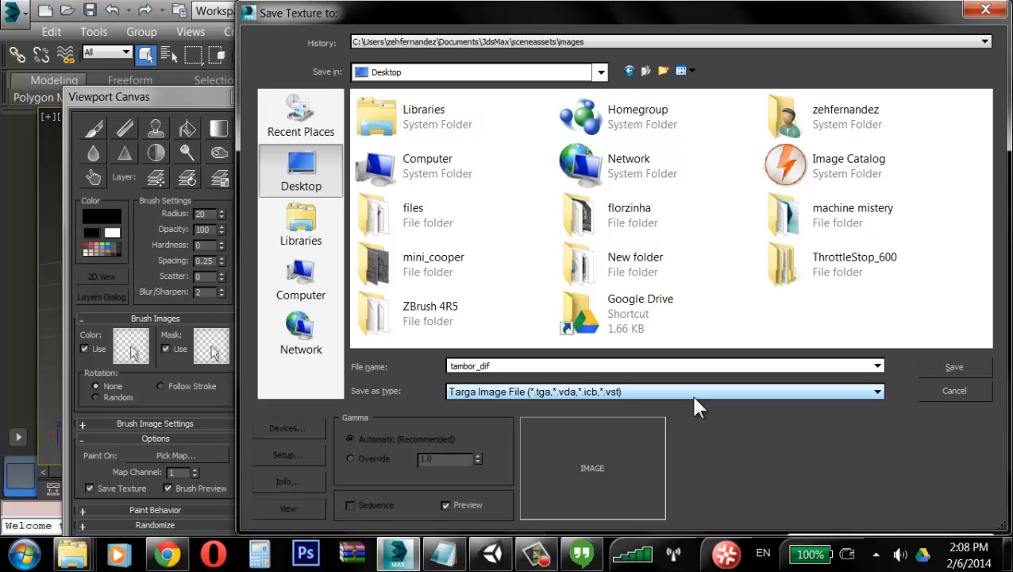
left_click(951, 367)
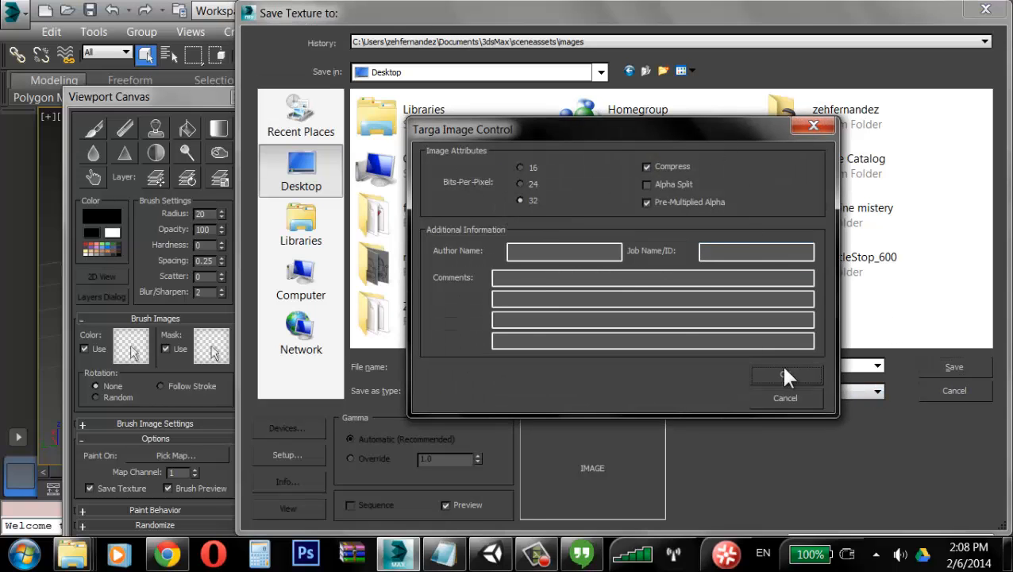
left_click(802, 375)
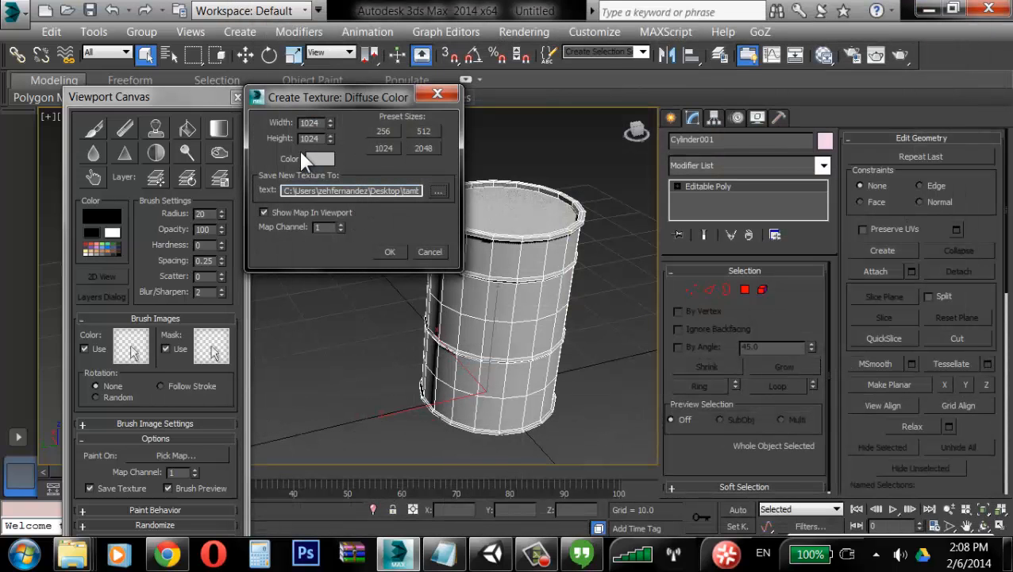
left_click(387, 253)
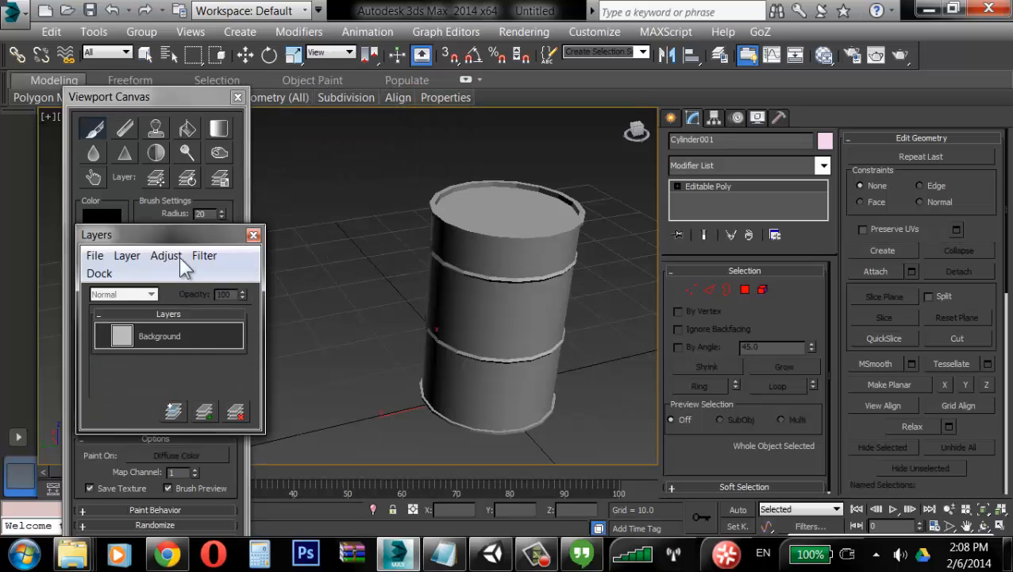
Step: Set the brush radius to 66 and opacity to 93, and pick a rust image as the brush color
mouse_move(182, 236)
left_mouse_down()
mouse_move(345, 169)
mouse_move(397, 90)
left_mouse_up()
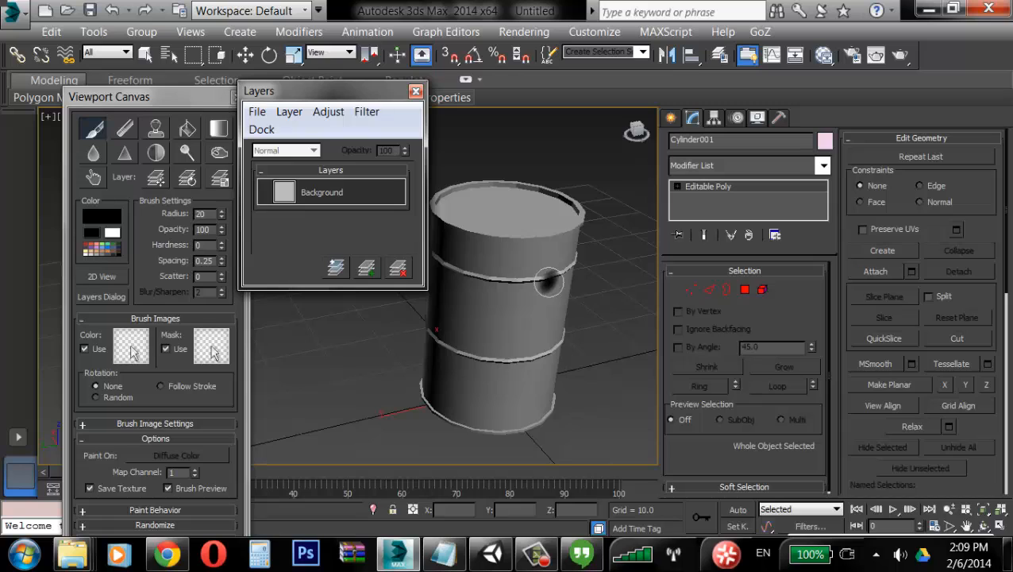
left_click_drag(549, 282, 526, 288, "alt+shift")
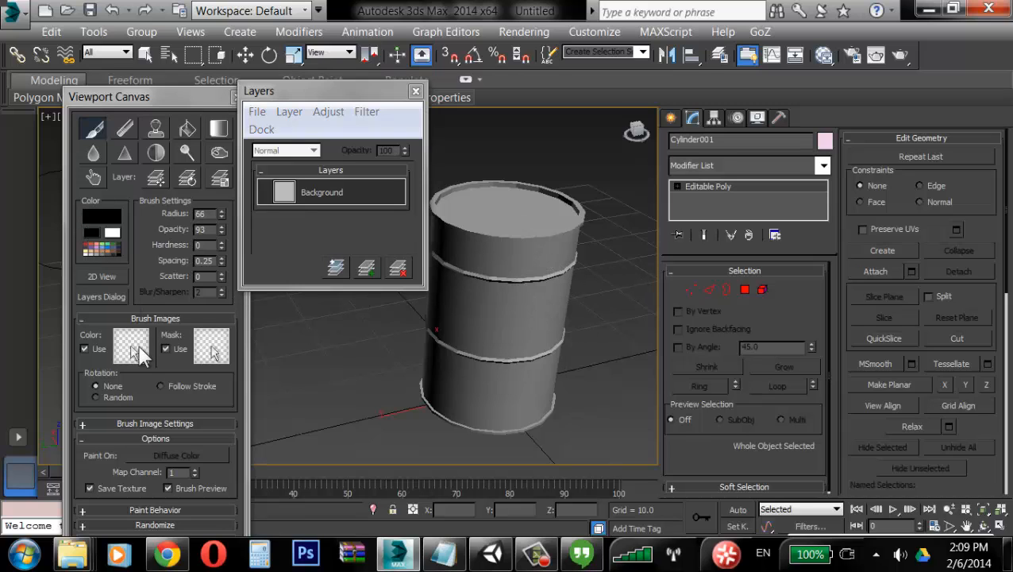
left_click(131, 346)
left_click(298, 349)
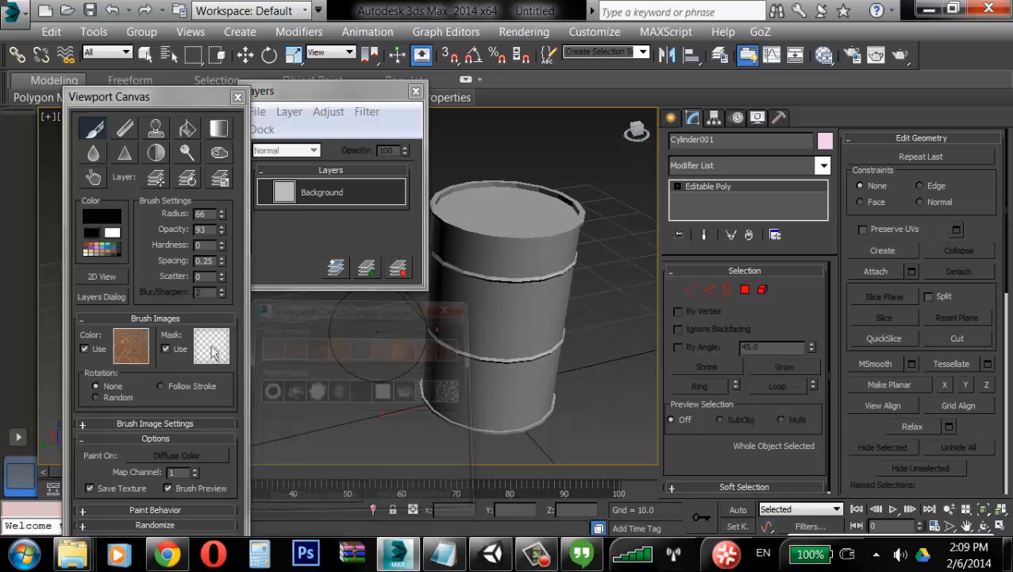
Step: Paint rust strokes over the barrel's side and top
mouse_move(550, 271)
left_mouse_down()
mouse_move(516, 305)
mouse_move(515, 267)
mouse_move(501, 338)
mouse_move(520, 414)
mouse_move(575, 361)
left_mouse_up()
middle_click_drag(602, 373, 582, 366, "alt")
mouse_move(525, 302)
left_mouse_down()
mouse_move(507, 331)
mouse_move(552, 277)
mouse_move(507, 296)
mouse_move(532, 358)
left_mouse_up()
middle_click_drag(566, 382, 476, 375, "alt")
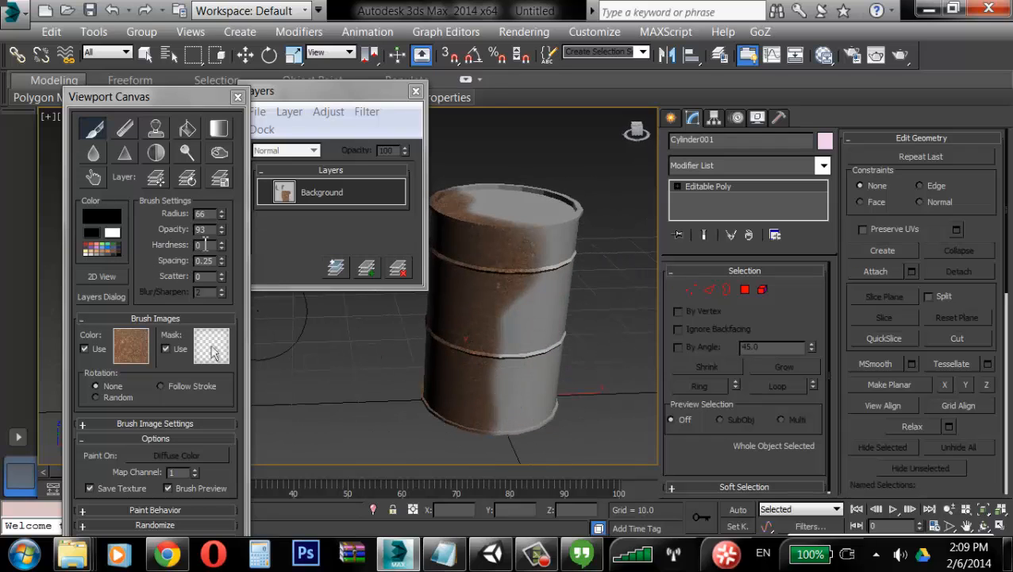
Step: Set the brush scatter to 9 and paint more rust across the barrel's body
left_click_drag(221, 272, 225, 265)
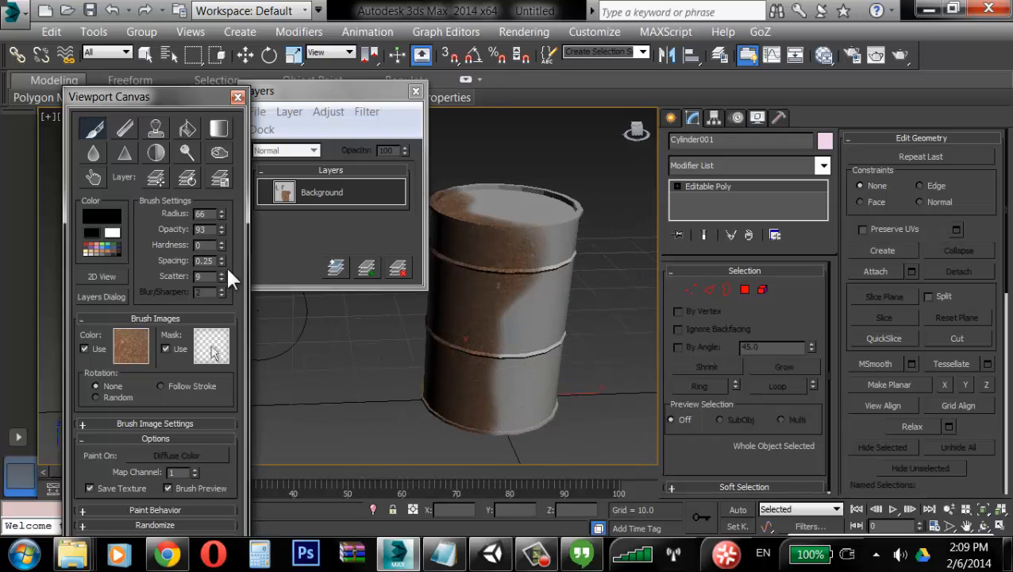
mouse_move(568, 268)
left_mouse_down()
mouse_move(513, 298)
mouse_move(504, 368)
mouse_move(513, 284)
mouse_move(572, 295)
left_mouse_up()
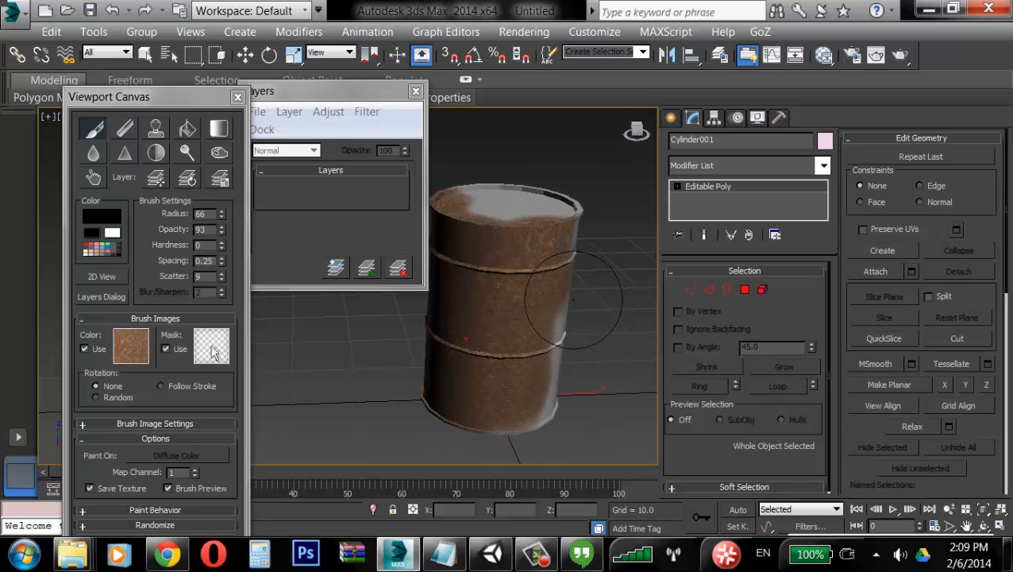
mouse_move(588, 297)
middle_mouse_down("alt")
mouse_move(556, 302)
mouse_move(498, 260)
middle_mouse_up("alt")
mouse_move(497, 260)
left_mouse_down()
mouse_move(493, 176)
mouse_move(550, 188)
mouse_move(533, 253)
left_mouse_up()
middle_click_drag(518, 338, 494, 282, "alt")
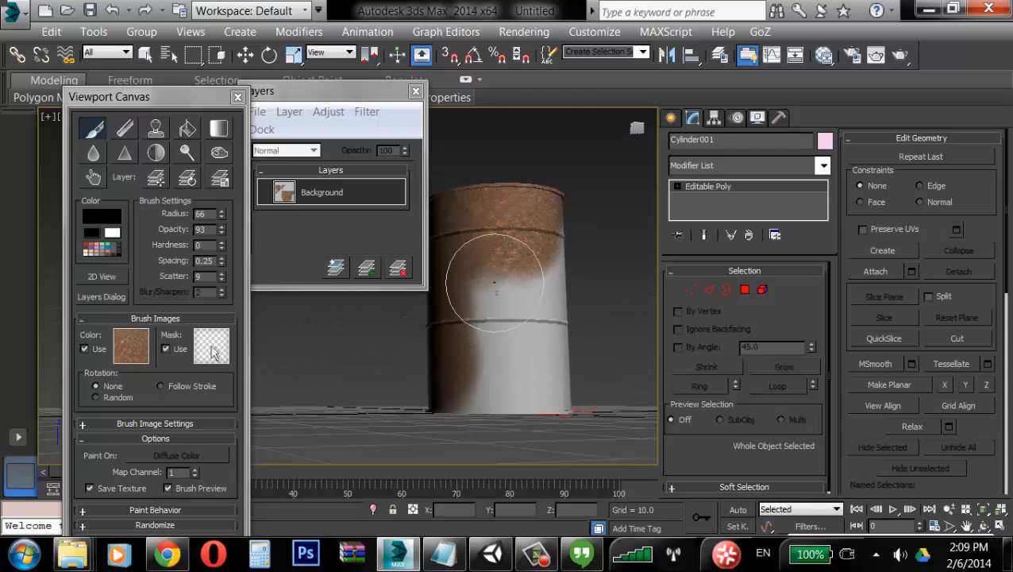
Step: Paint rust over the barrel's remaining white area near its base, orbiting around it
middle_click_drag(517, 421, 546, 286, "alt")
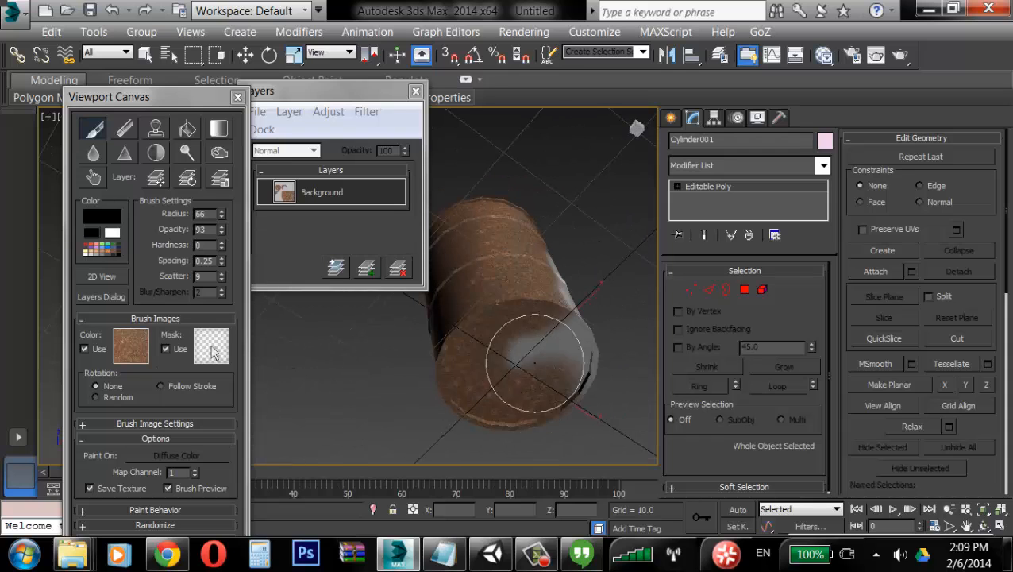
middle_click_drag(534, 363, 534, 326, "alt")
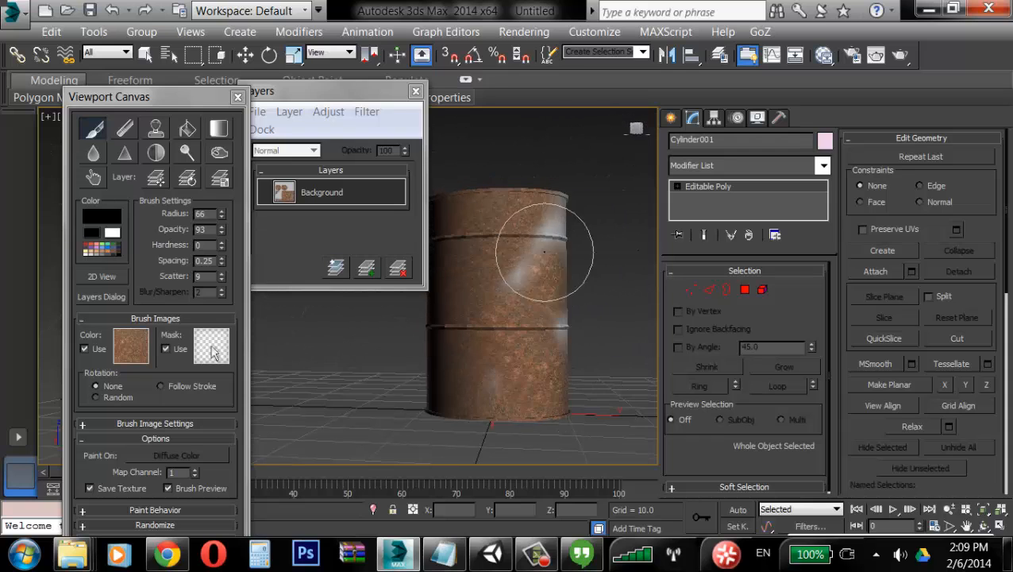
middle_click_drag(502, 425, 544, 246, "alt")
Step: Switch the brush image to the first color preset and paint it over the barrel's side and bottom
left_click(131, 353)
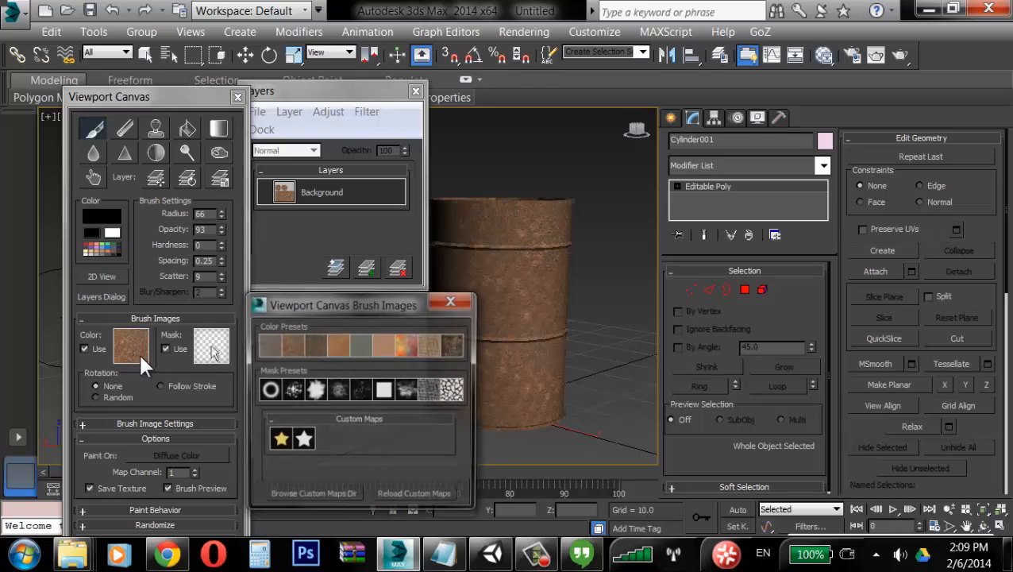
left_click(268, 345)
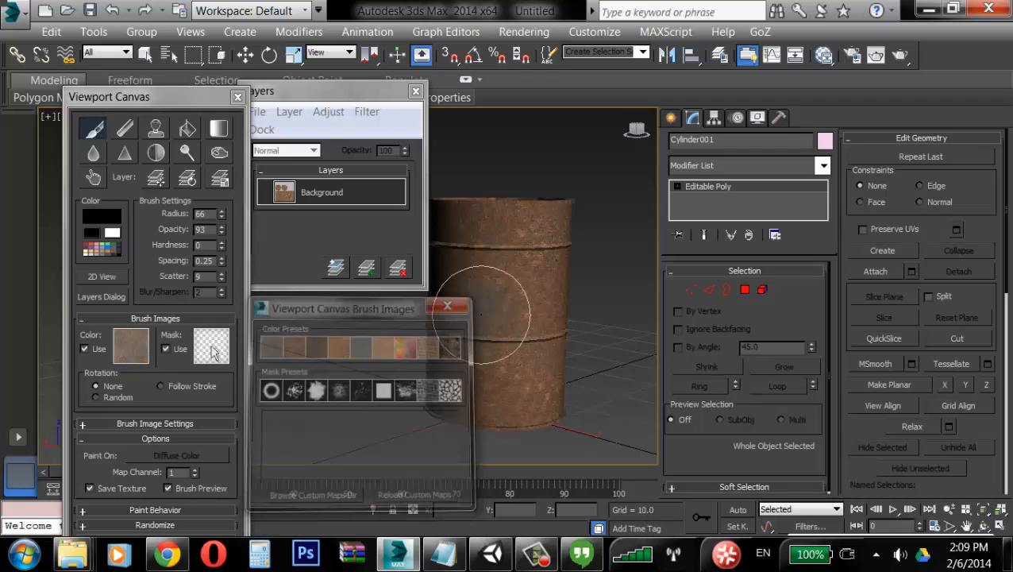
mouse_move(515, 345)
middle_mouse_down("alt")
mouse_move(522, 360)
mouse_move(542, 330)
middle_mouse_up("alt")
middle_click_drag(548, 409, 555, 348, "alt")
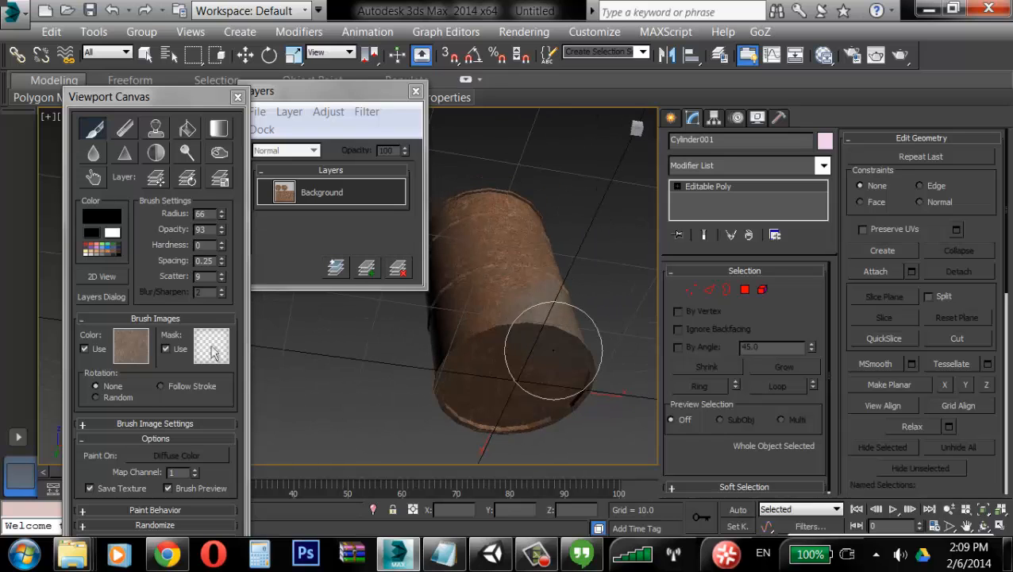
middle_click_drag(491, 361, 484, 335, "alt")
middle_click_drag(503, 203, 498, 233, "alt")
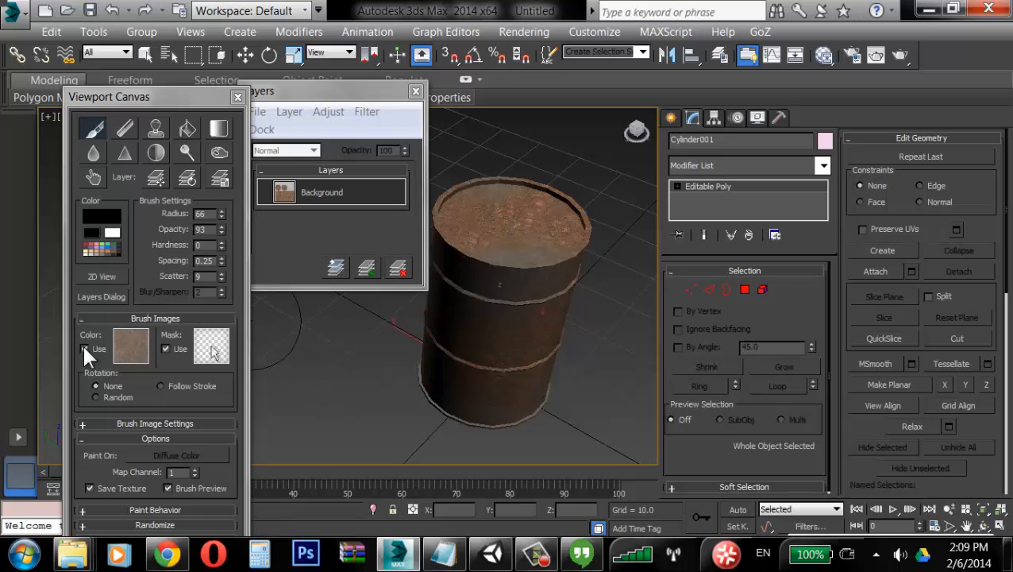
Step: Switch the brush image to the Concrete preset and paint gray patches over the barrel's top
left_click(123, 344)
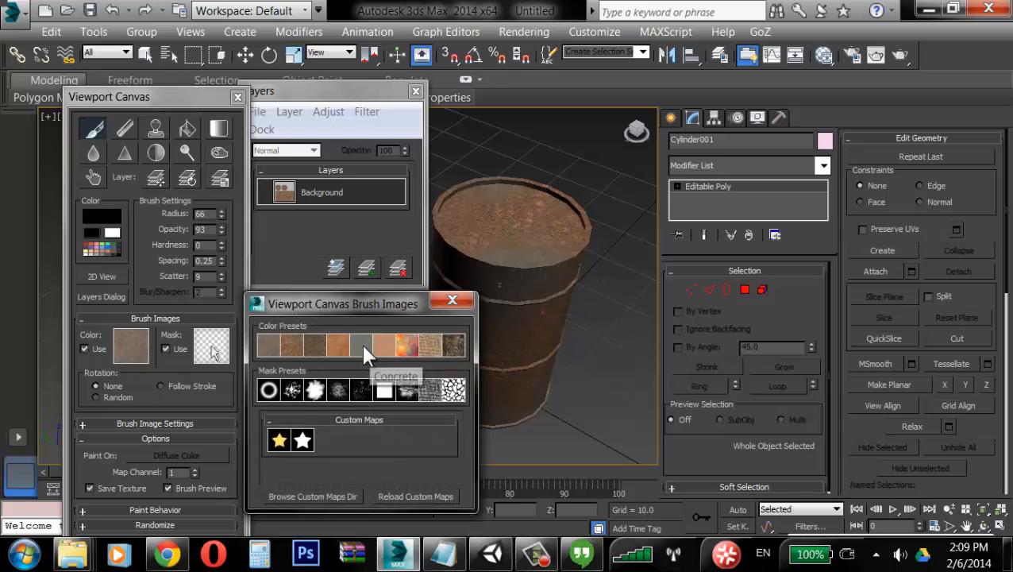
left_click(362, 345)
middle_click_drag(542, 294, 482, 349, "alt")
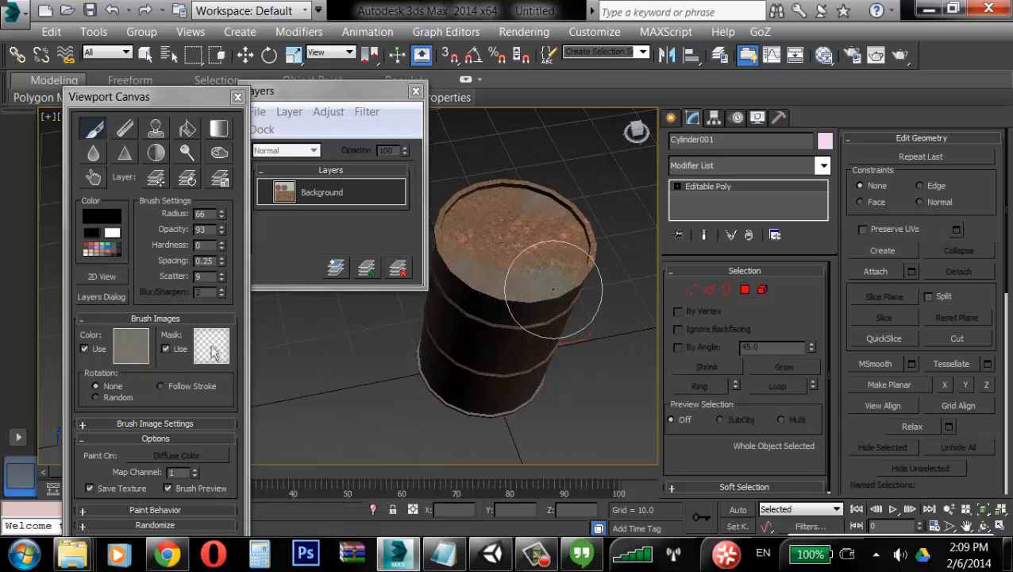
mouse_move(554, 287)
left_mouse_down("ctrl+shift")
mouse_move(554, 306)
mouse_move(553, 280)
left_mouse_up("ctrl+shift")
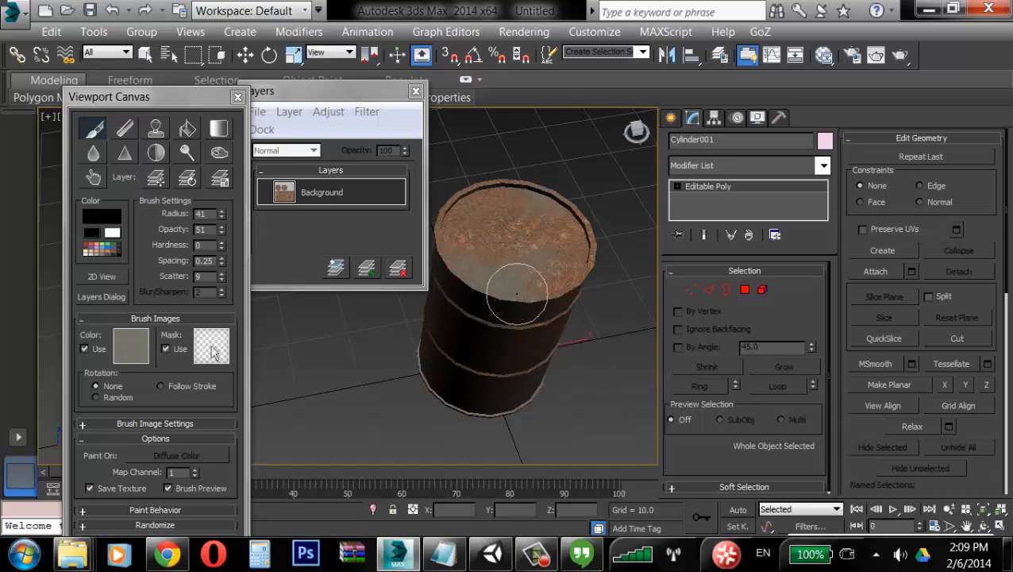
middle_click_drag(509, 215, 445, 231, "alt")
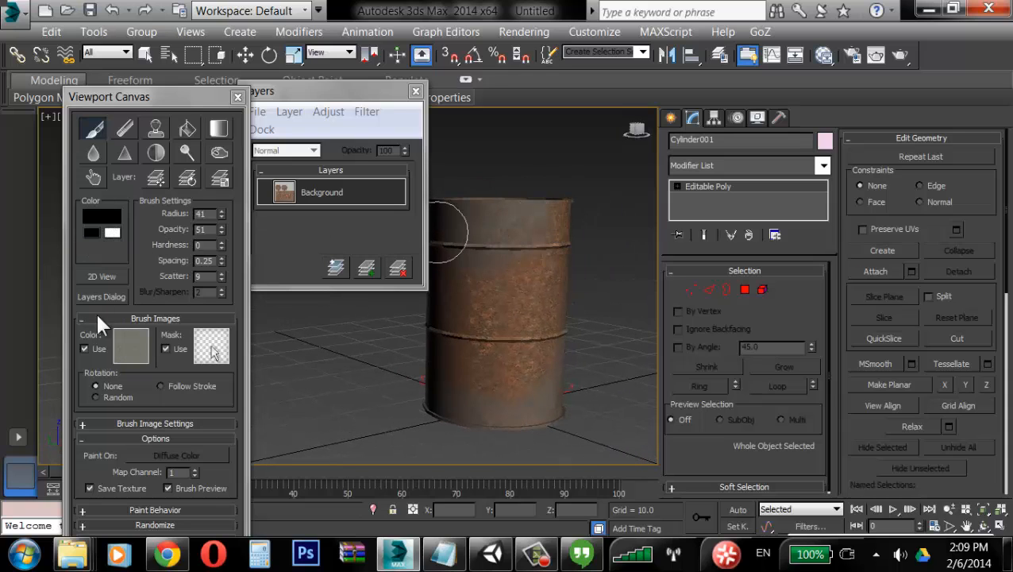
Step: Turn off the color brush image and set the paint color to R75, G9, B0
left_click(93, 341)
left_click(101, 222)
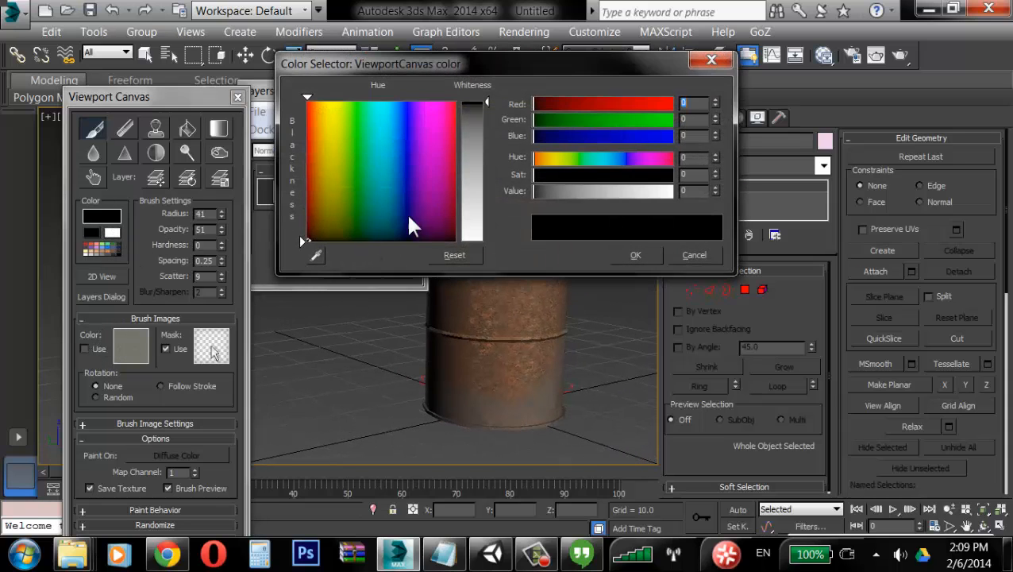
left_click(451, 149)
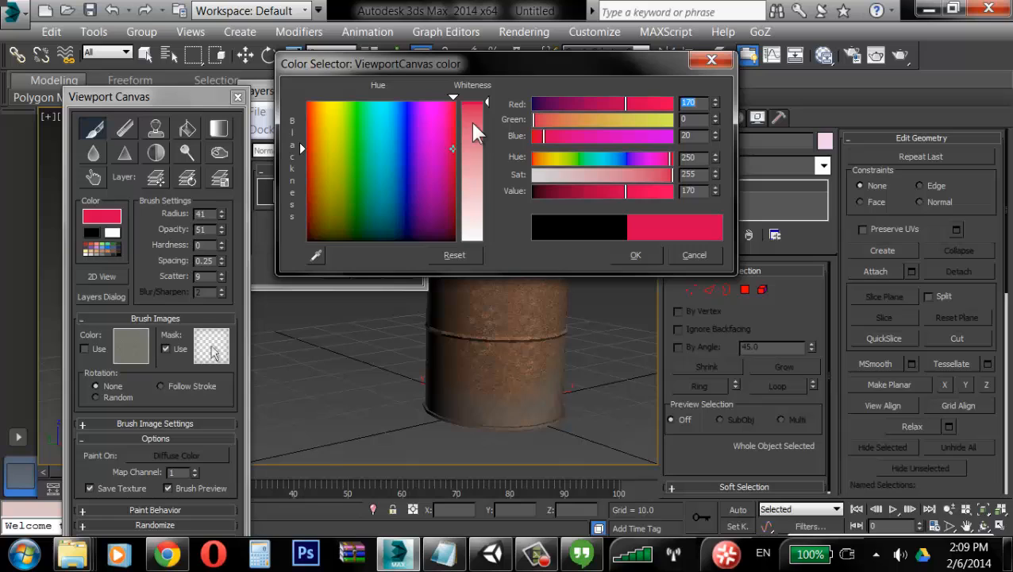
left_click(541, 157)
left_click(542, 157)
mouse_move(563, 194)
left_mouse_down()
mouse_move(537, 167)
mouse_move(563, 195)
left_mouse_up()
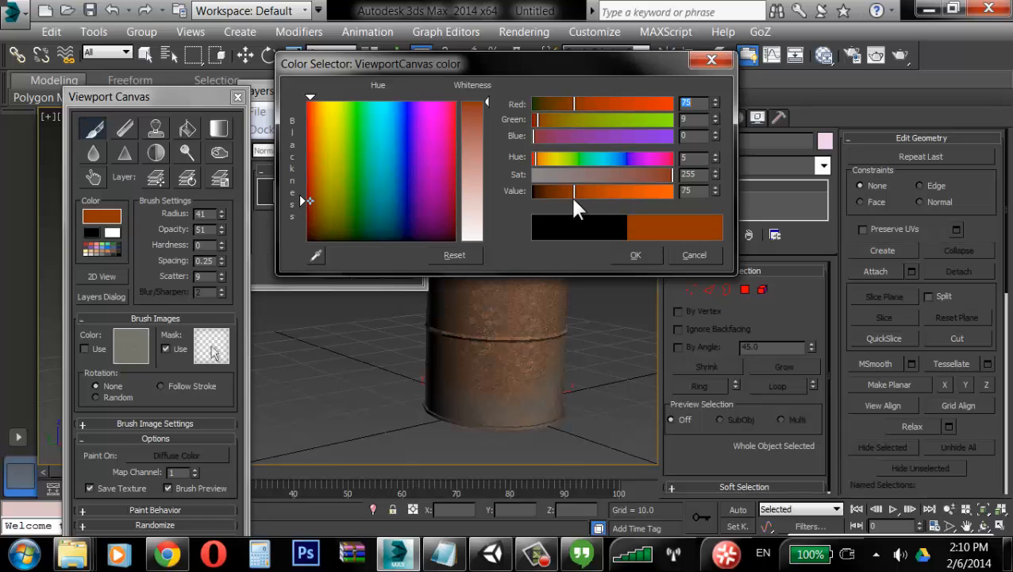
left_click(635, 255)
Step: Paint a dark red stain on the barrel's upper side and undo it
left_click(518, 230)
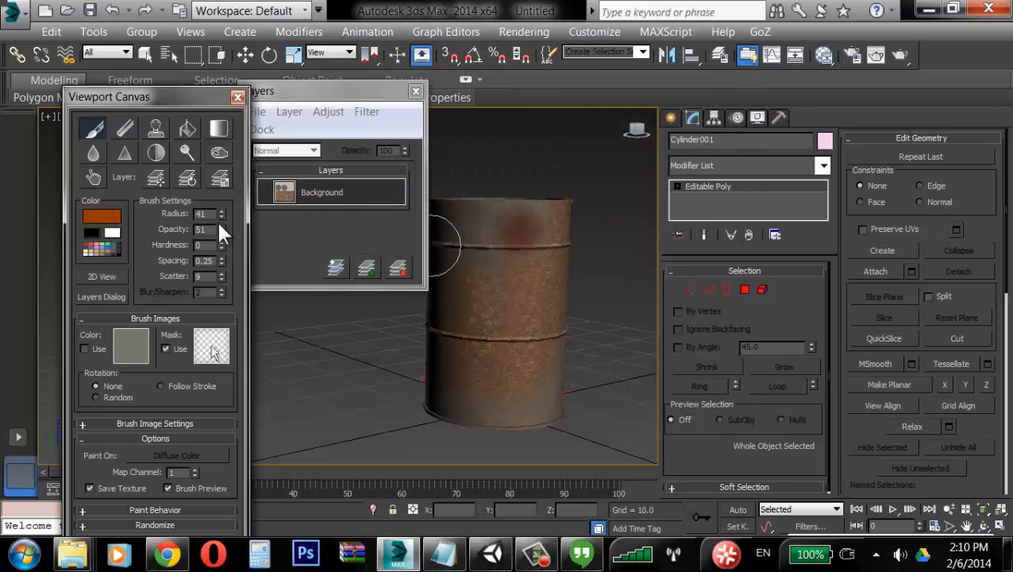
left_click_drag(520, 226, 505, 272)
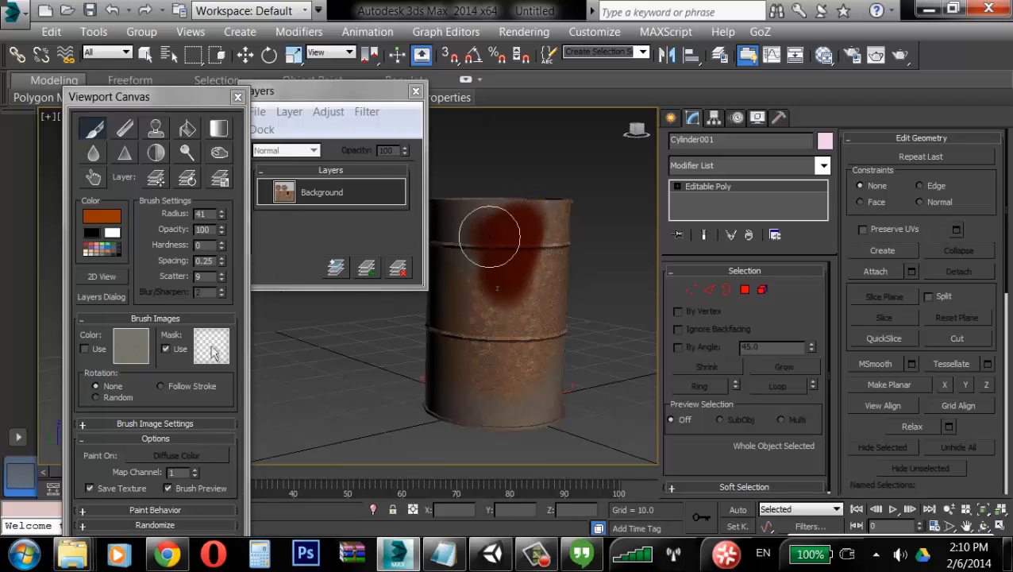
key("ctrl+z")
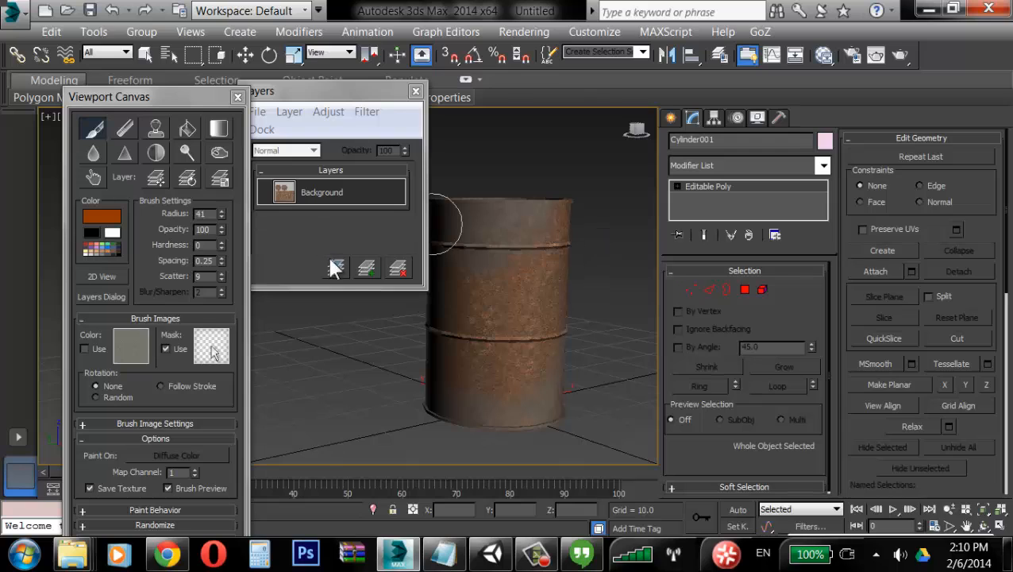
Step: Add a new paint layer and set the paint color to R130, G15, B0
left_click(366, 267)
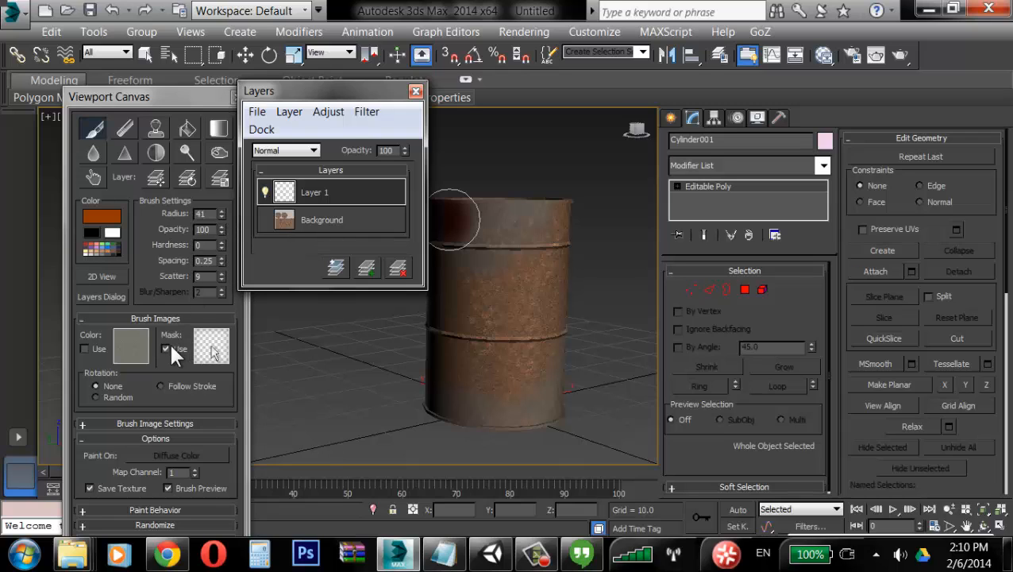
mouse_move(494, 211)
left_mouse_down()
mouse_move(497, 275)
mouse_move(540, 209)
mouse_move(456, 211)
left_mouse_up()
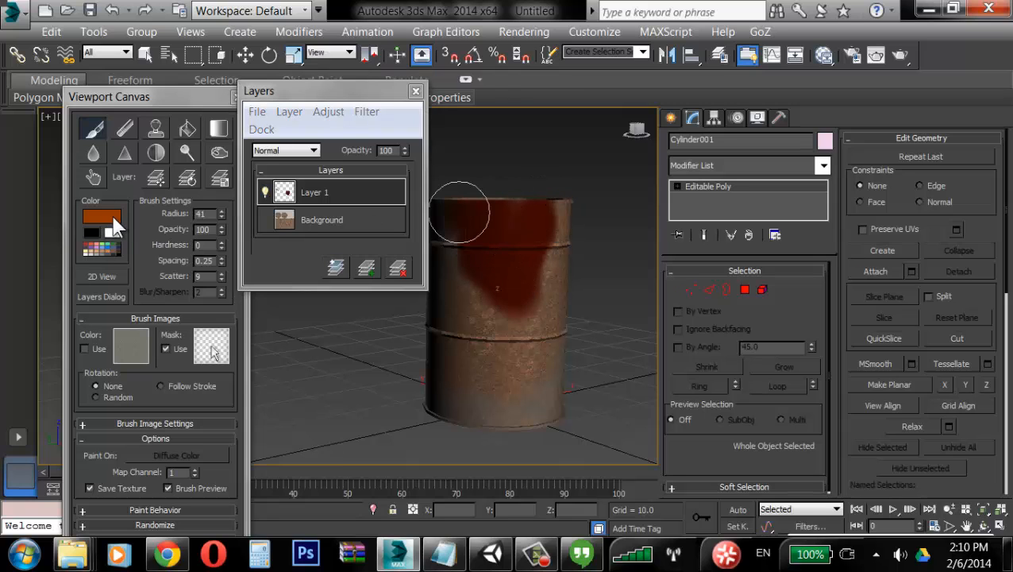
left_click(112, 219)
left_click_drag(575, 190, 603, 193)
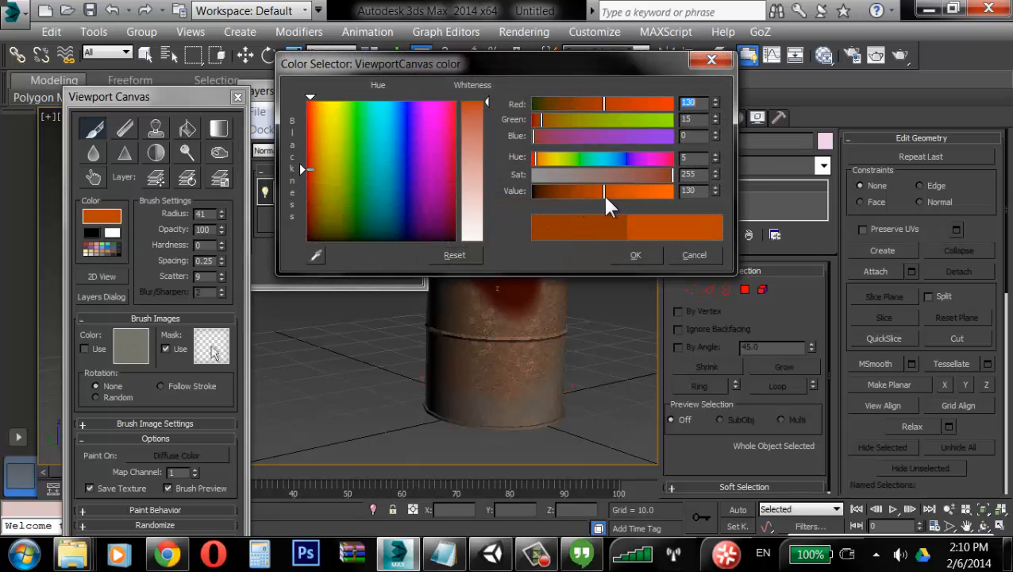
left_click(635, 255)
Step: Paint orange-red over the barrel's body, rims and top on the new layer
mouse_move(529, 229)
left_mouse_down()
mouse_move(475, 215)
mouse_move(536, 244)
mouse_move(506, 396)
mouse_move(479, 353)
mouse_move(459, 434)
mouse_move(514, 400)
mouse_move(534, 400)
mouse_move(521, 324)
mouse_move(533, 326)
left_mouse_up()
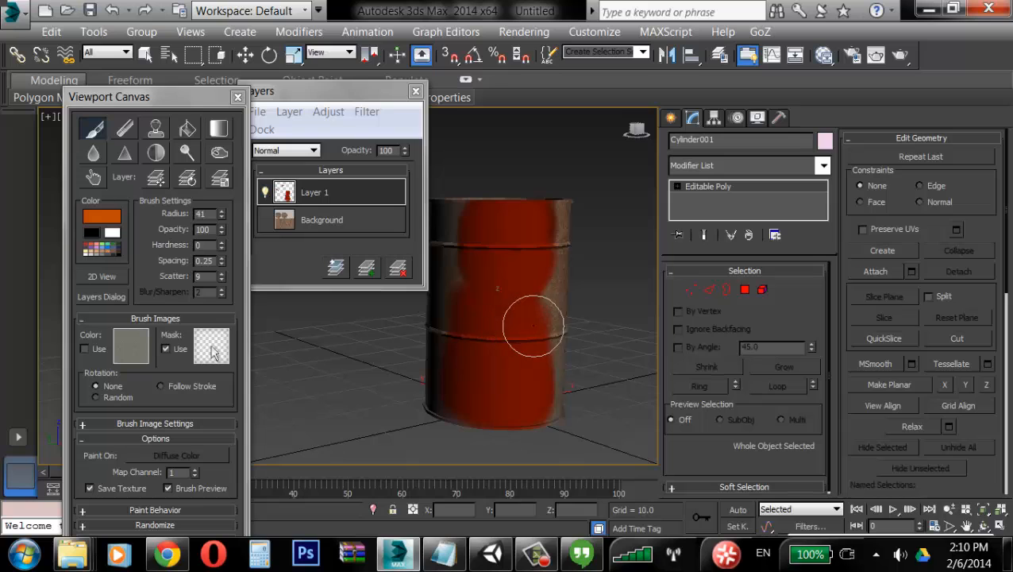
middle_click_drag(541, 326, 483, 325, "alt")
mouse_move(493, 238)
left_mouse_down()
mouse_move(470, 211)
mouse_move(491, 205)
left_mouse_up()
middle_click_drag(492, 205, 498, 213, "alt")
mouse_move(469, 238)
left_mouse_down()
mouse_move(501, 217)
mouse_move(529, 304)
mouse_move(542, 275)
mouse_move(530, 296)
left_mouse_up()
middle_click_drag(532, 287, 520, 222, "alt")
mouse_move(478, 257)
left_mouse_down()
mouse_move(462, 327)
mouse_move(482, 425)
mouse_move(501, 389)
left_mouse_up()
middle_click_drag(502, 389, 464, 310, "alt")
mouse_move(464, 310)
left_mouse_down()
mouse_move(560, 326)
mouse_move(558, 316)
left_mouse_up()
middle_click_drag(558, 315, 491, 315, "alt")
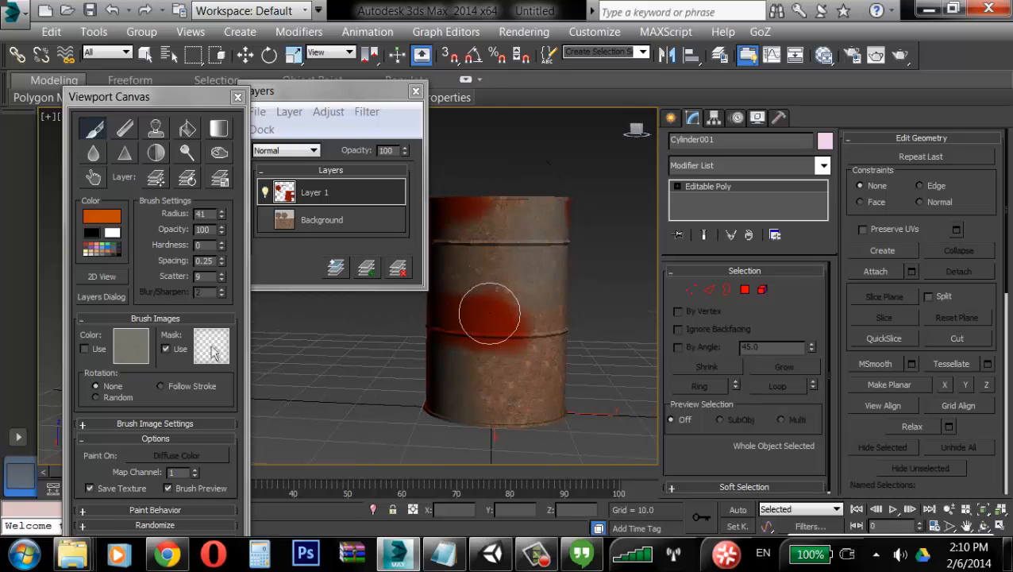
mouse_move(491, 314)
left_mouse_down()
mouse_move(527, 323)
mouse_move(539, 343)
left_mouse_up()
middle_click_drag(538, 330, 486, 316, "alt")
left_click_drag(486, 316, 533, 333)
middle_click_drag(533, 333, 502, 317, "alt")
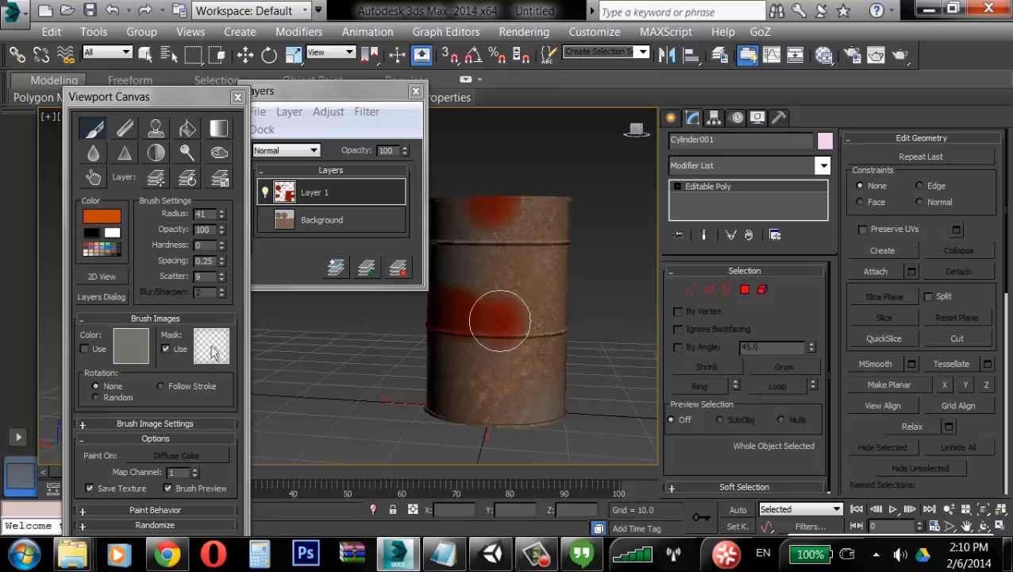
mouse_move(502, 317)
left_mouse_down()
mouse_move(520, 368)
mouse_move(520, 414)
mouse_move(556, 385)
left_mouse_up()
middle_click_drag(556, 386, 476, 413, "alt")
mouse_move(476, 413)
left_mouse_down()
mouse_move(533, 289)
mouse_move(479, 219)
mouse_move(538, 210)
mouse_move(525, 227)
left_mouse_up()
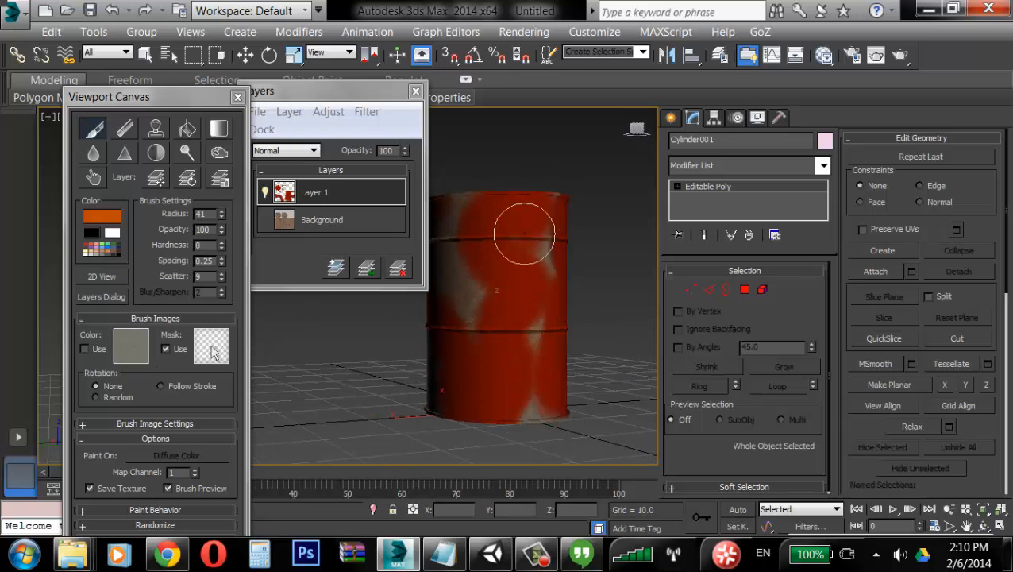
middle_click_drag(524, 226, 550, 290, "alt")
left_click_drag(550, 290, 486, 242)
middle_click_drag(486, 242, 449, 278, "alt")
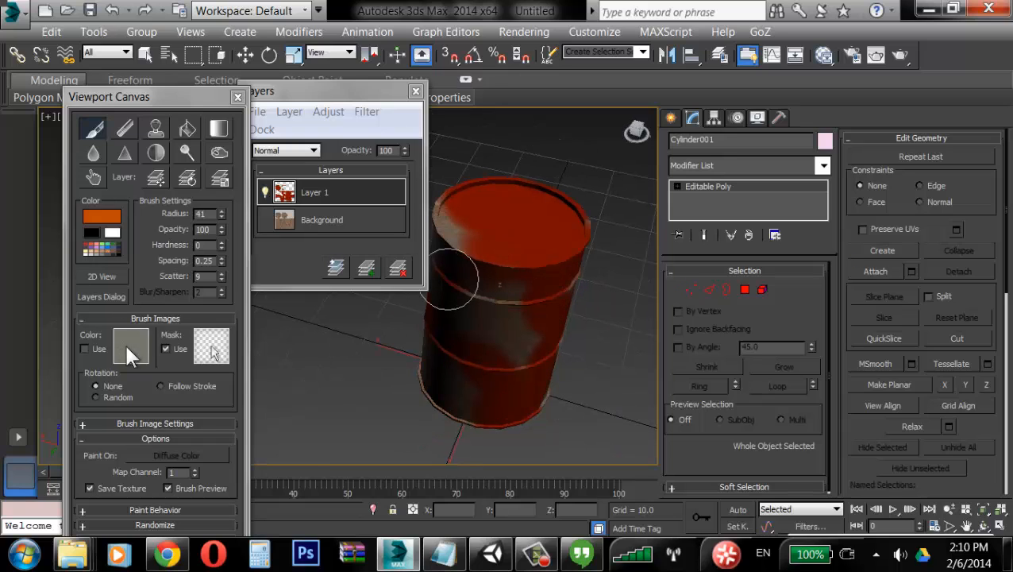
Step: Re-enable the Concrete color brush image and paint worn gray patches over the red paint
left_click(86, 349)
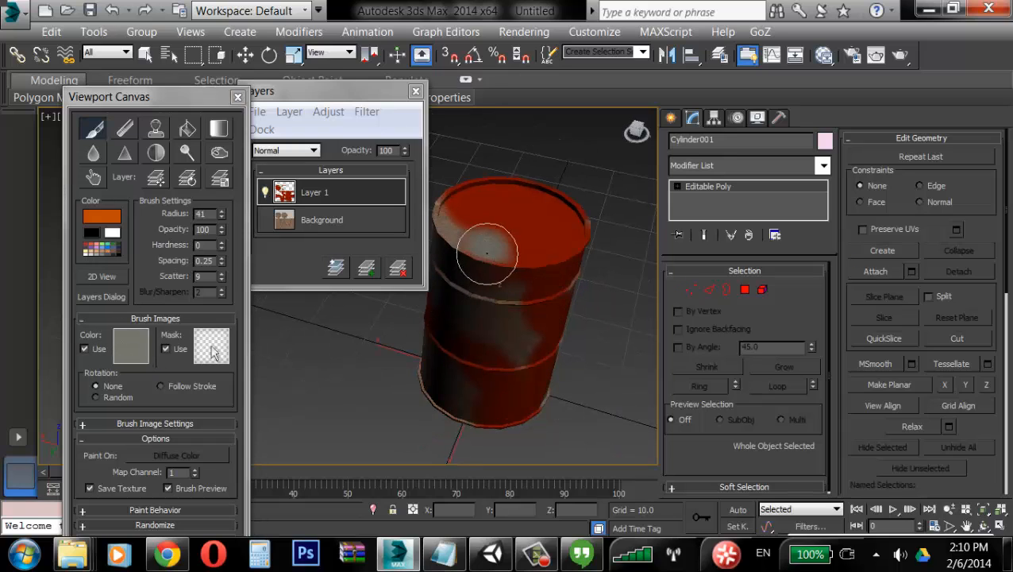
middle_click_drag(538, 294, 562, 256, "alt")
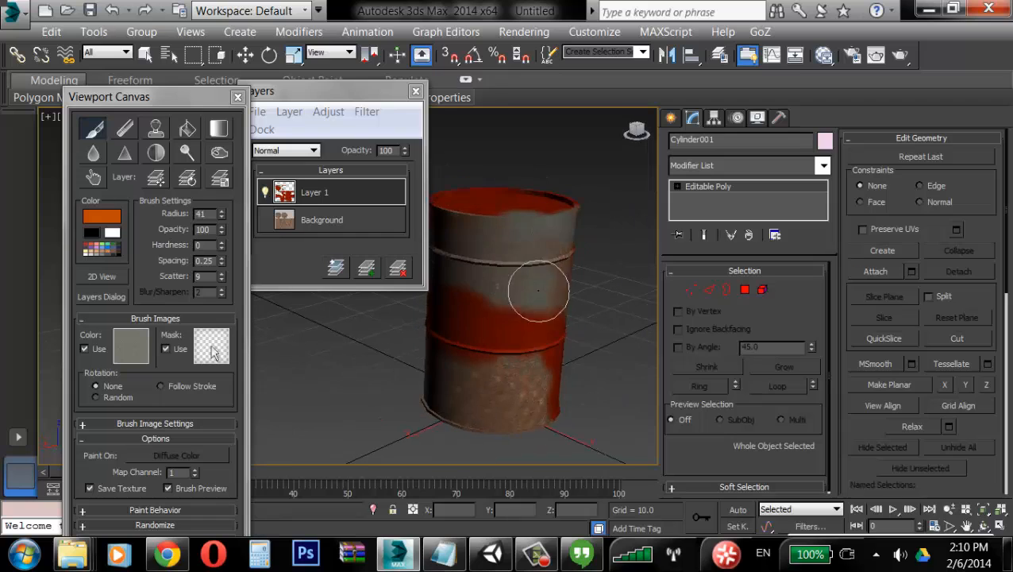
left_click_drag(536, 296, 531, 337)
middle_click_drag(508, 337, 528, 329, "alt")
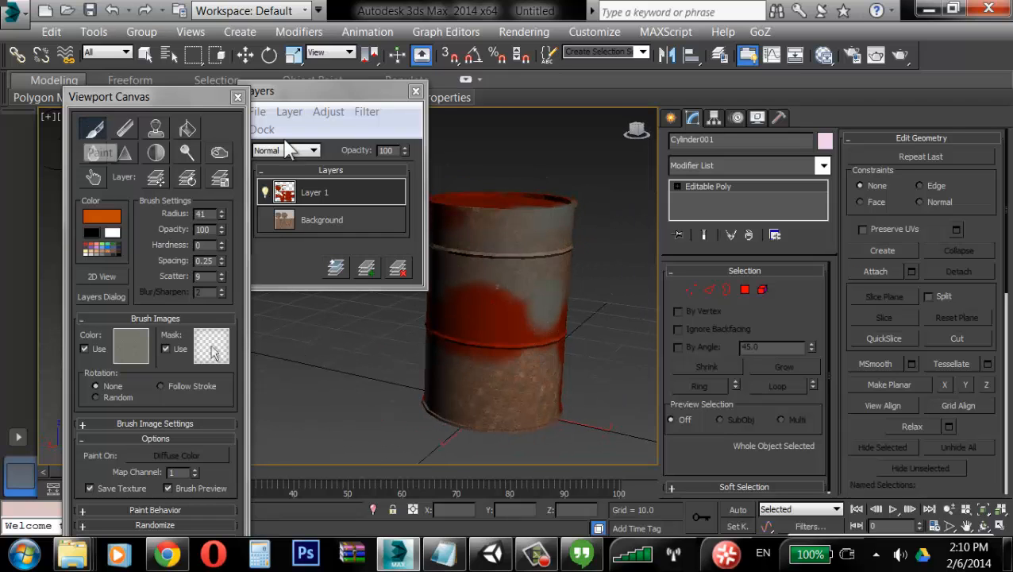
Step: Exit painting, flatten the layers into the current texture, and close Viewport Canvas
left_click(94, 129)
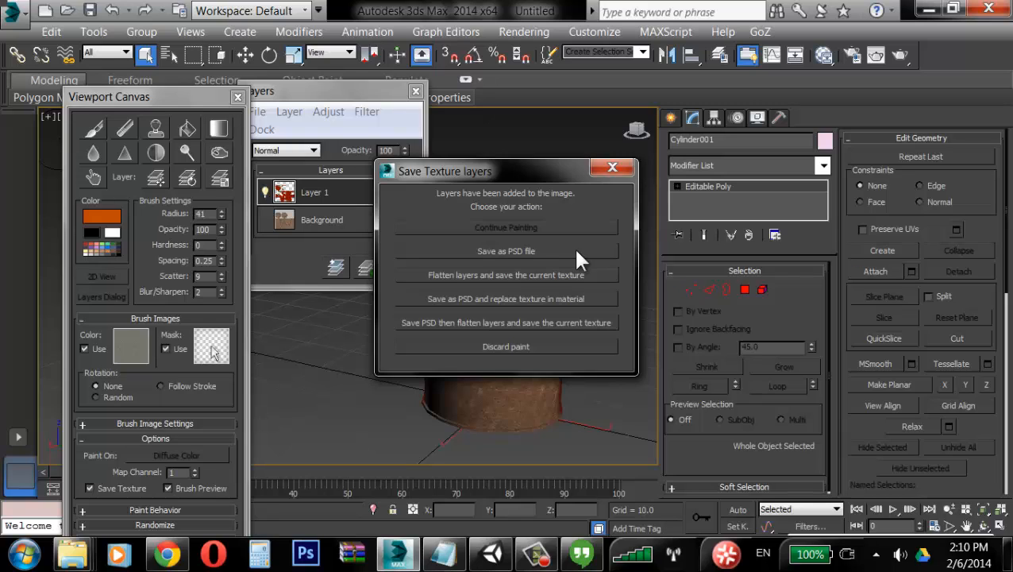
left_click(520, 273)
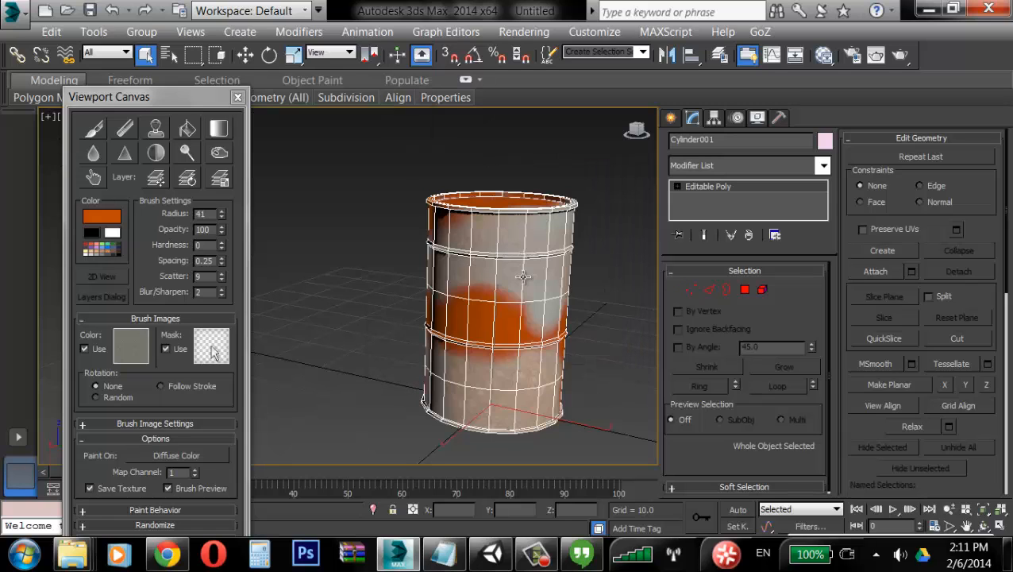
left_click(594, 261)
middle_click_drag(532, 279, 418, 276, "alt")
left_click(531, 318)
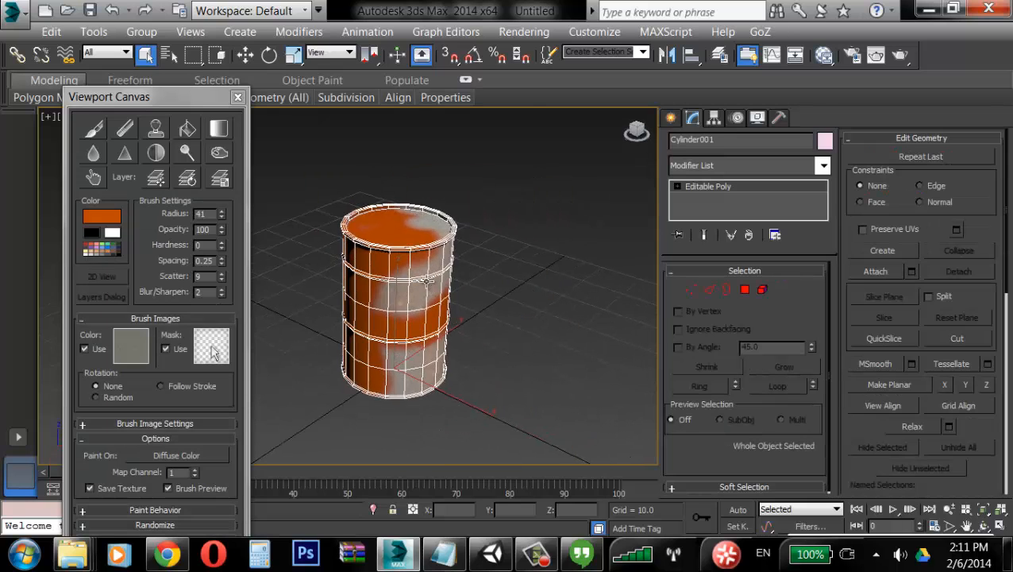
left_click(238, 97)
left_click(417, 160)
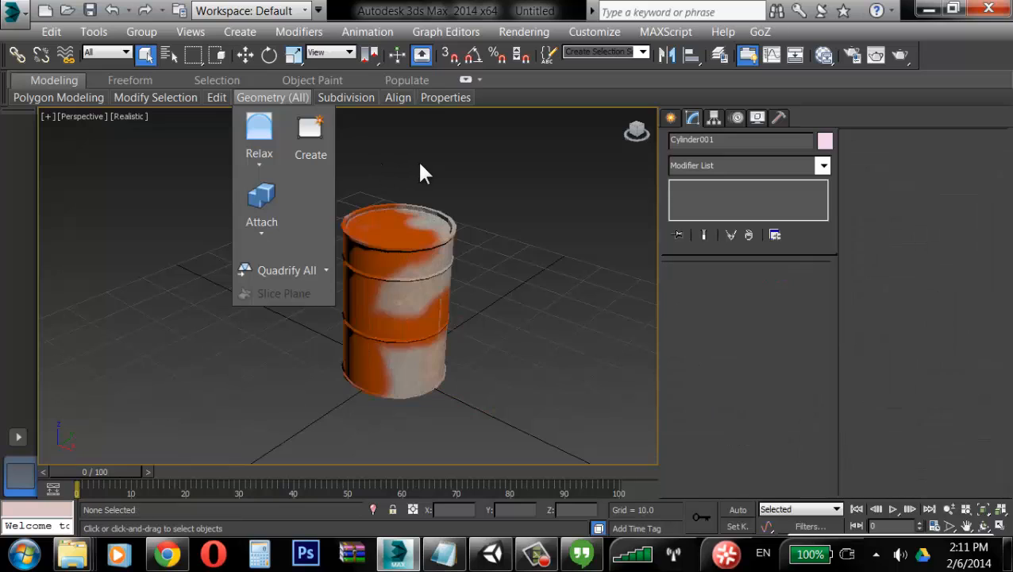
left_click(432, 280)
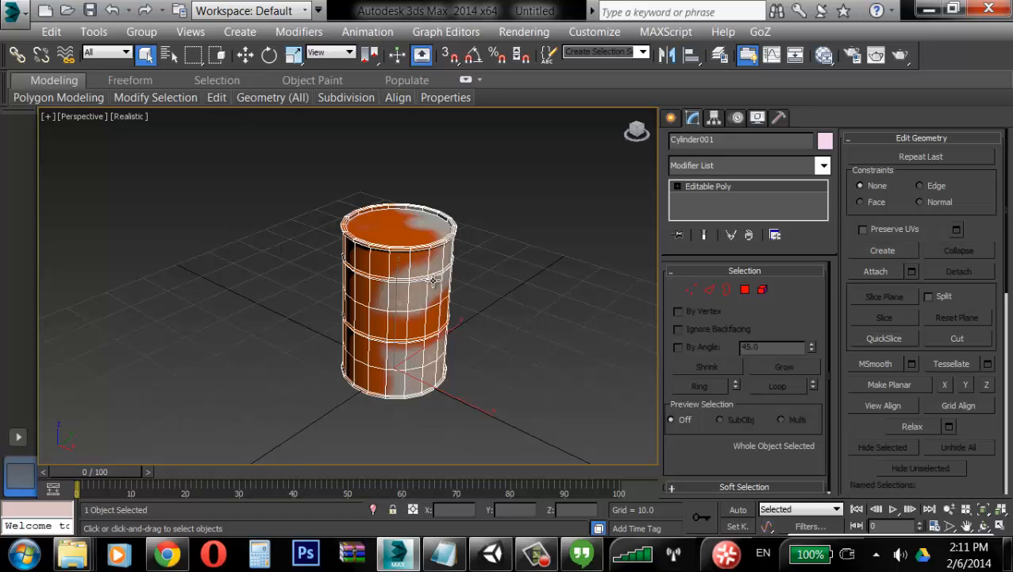
left_click(520, 276)
left_click(434, 276)
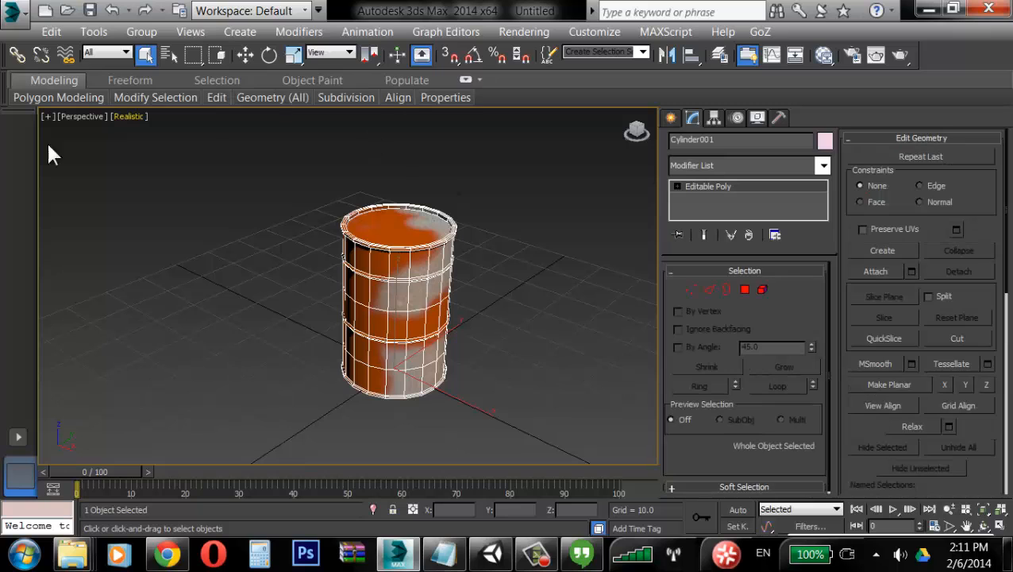
Step: Open the Save As dialog and browse to the BackUp (D:) drive
left_click(17, 13)
left_click(65, 219)
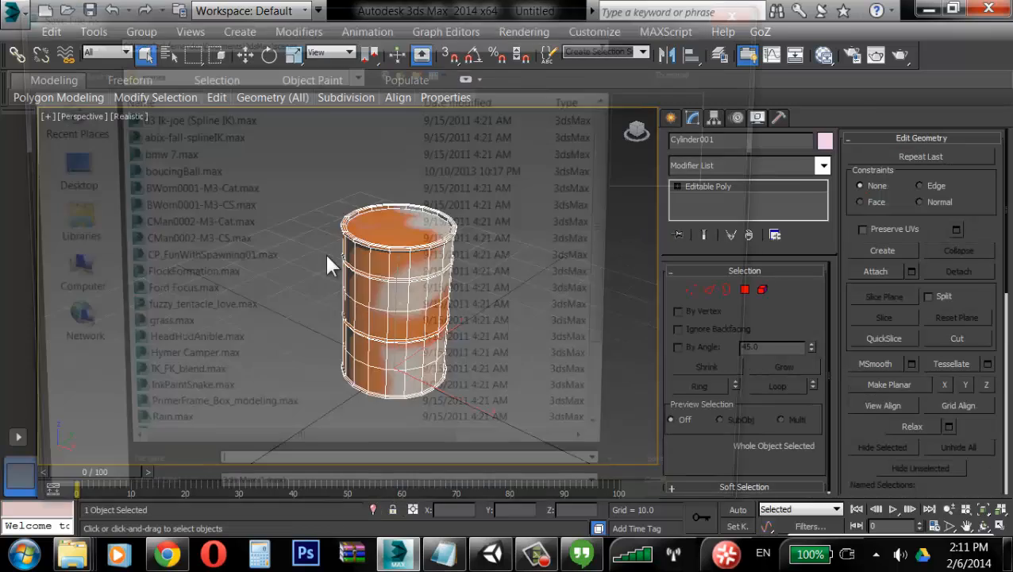
left_click(56, 168)
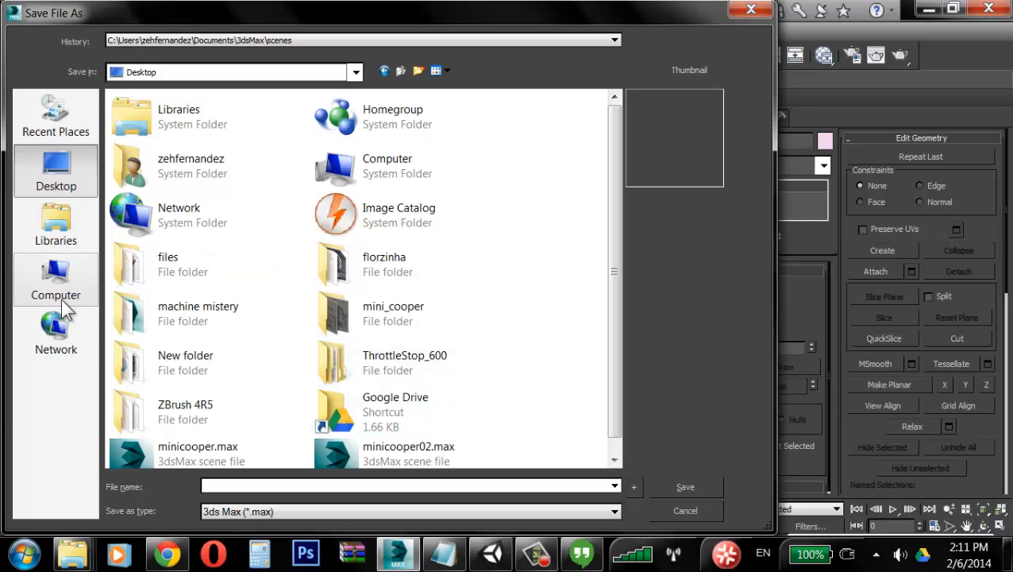
left_click(44, 278)
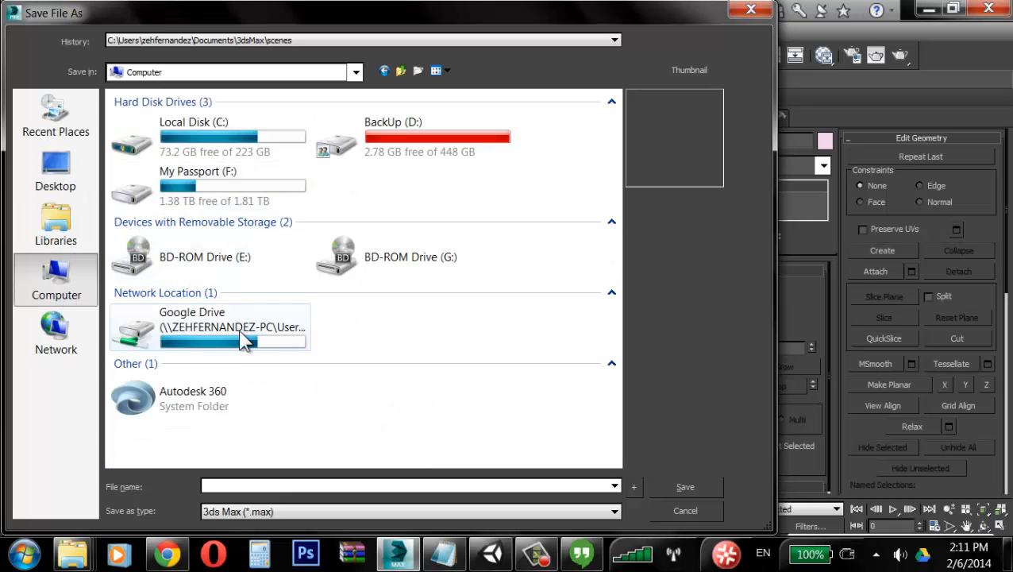
double_click(389, 147)
scroll(238, 318, "down", 3)
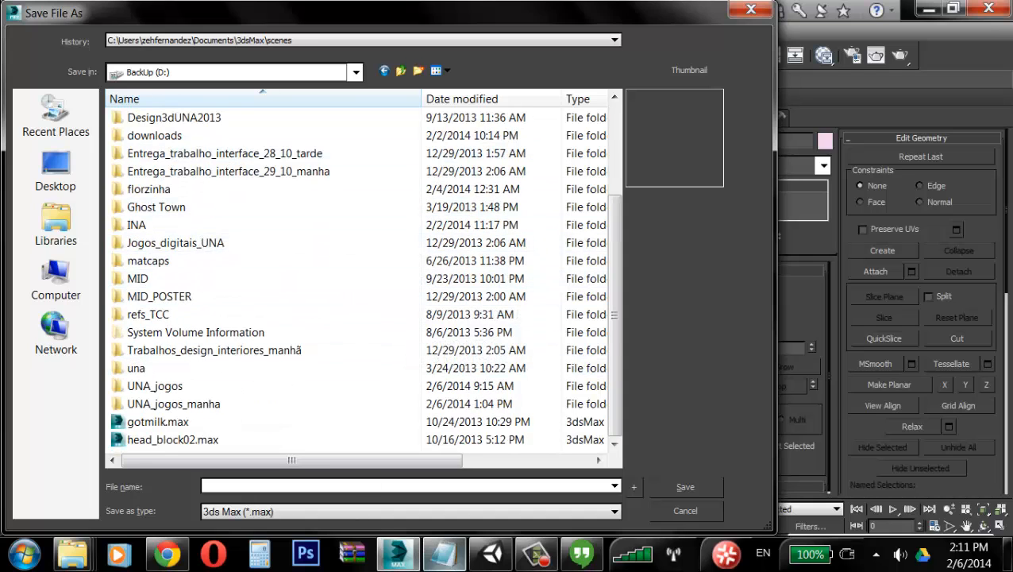
Step: Switch to Unity, start a new project and browse for its location on the BackUp (D:) drive
left_click(504, 561)
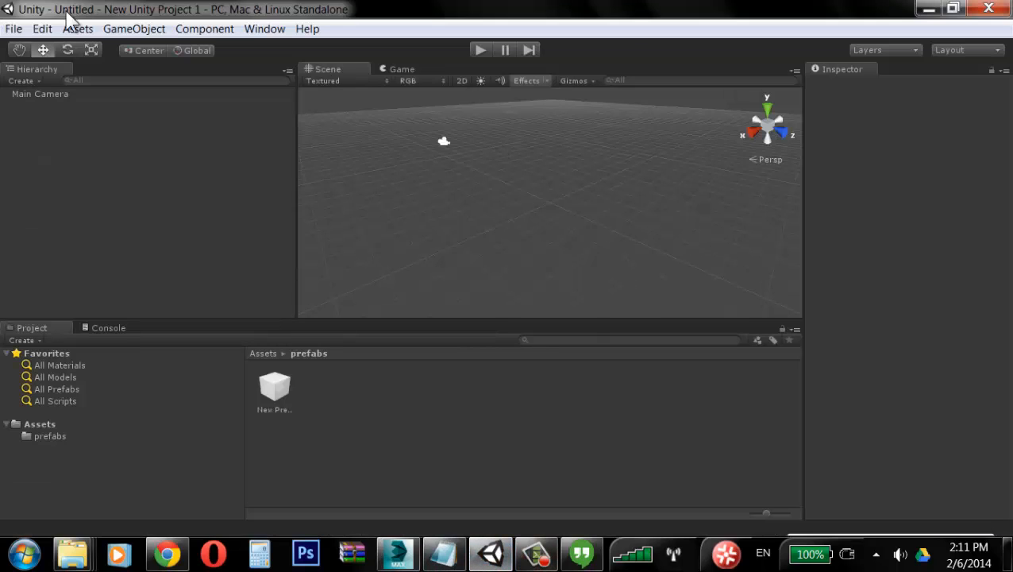
left_click(13, 30)
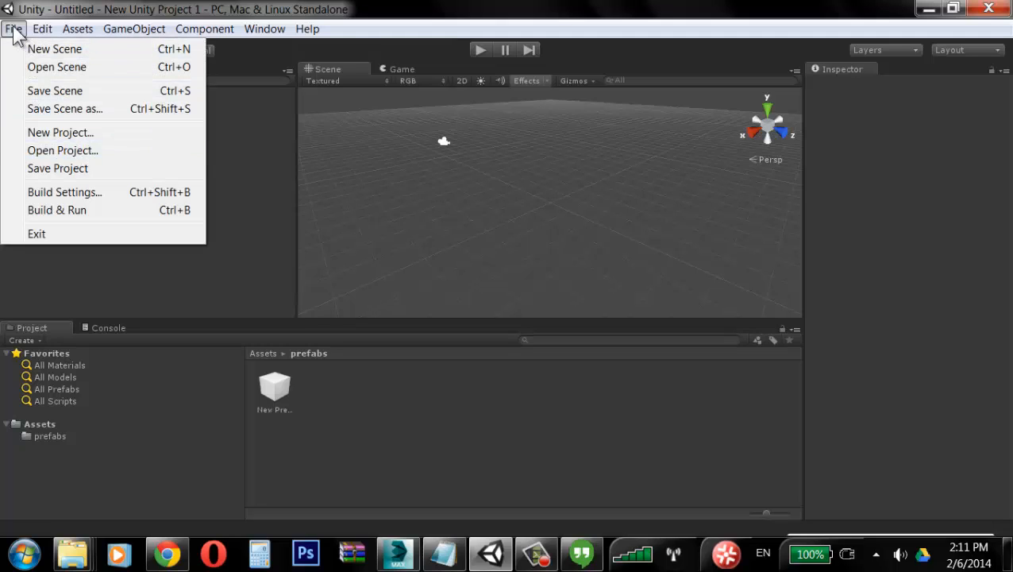
left_click(71, 133)
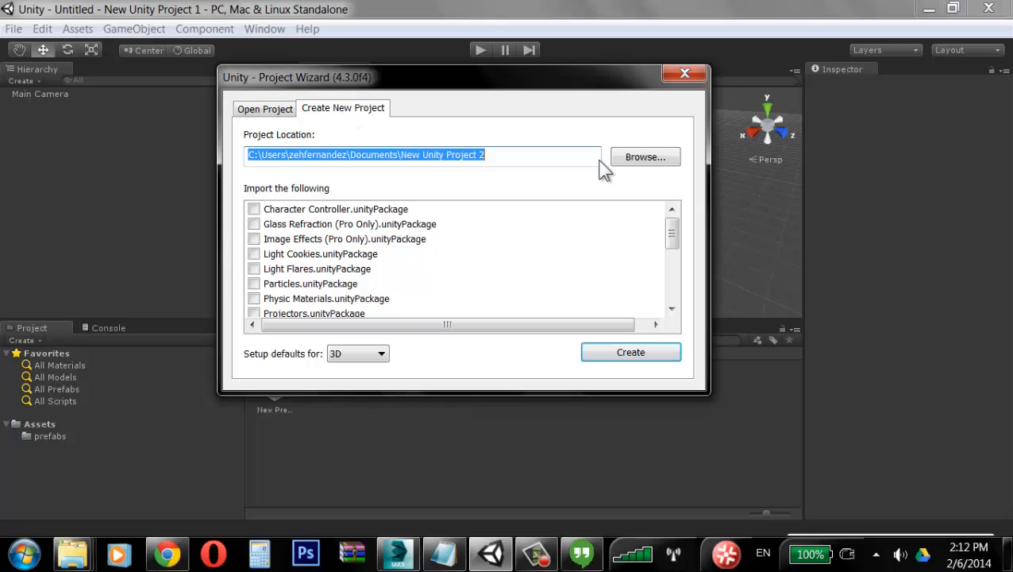
left_click(645, 157)
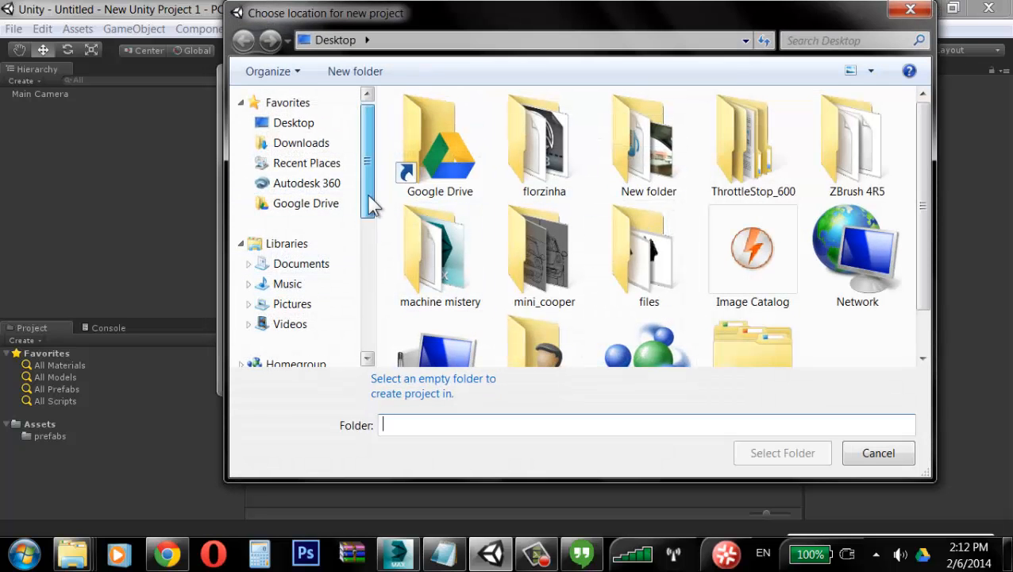
left_click_drag(372, 205, 368, 316)
left_click(318, 199)
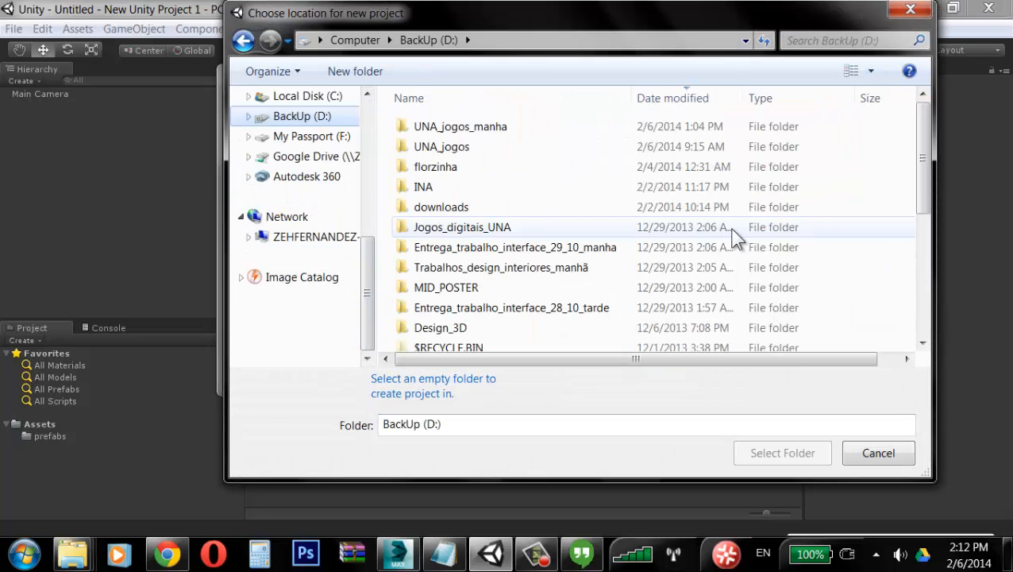
Step: Create a new folder named UNA_jogos_tarde on D: and choose it as the project location
right_click(843, 214)
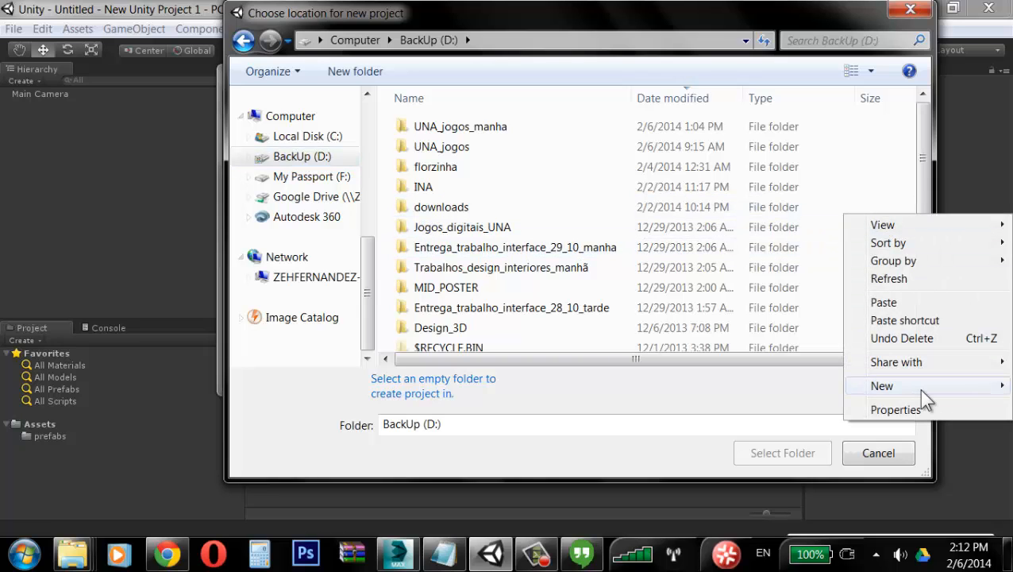
mouse_move(794, 386)
left_click(676, 127)
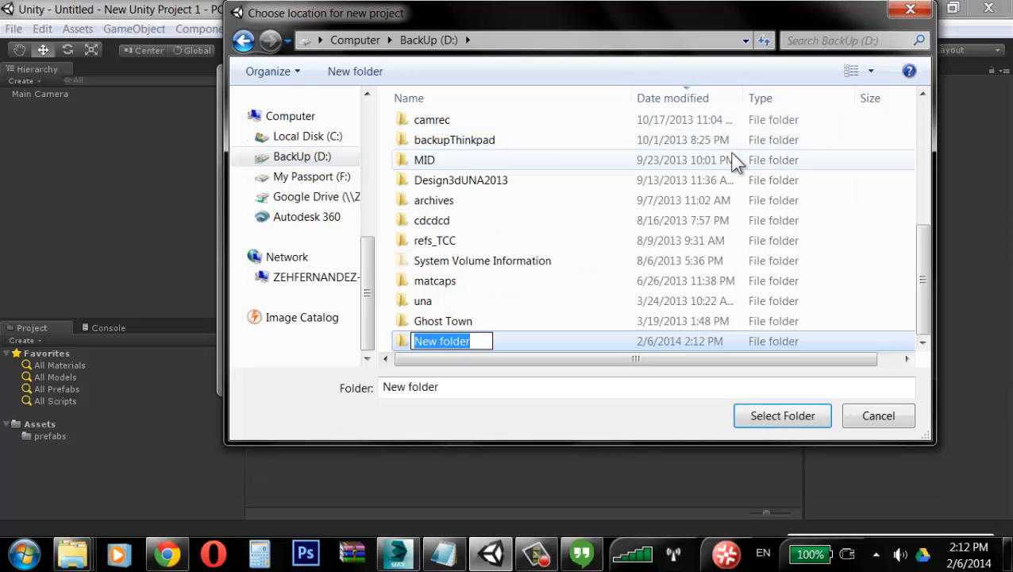
type("UNA_jogos_tarde")
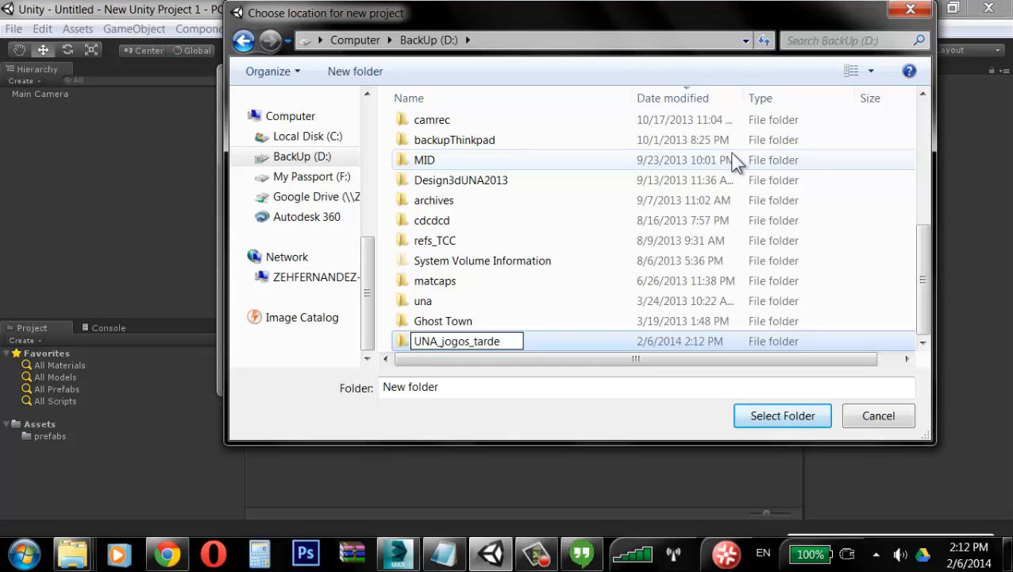
key("Return")
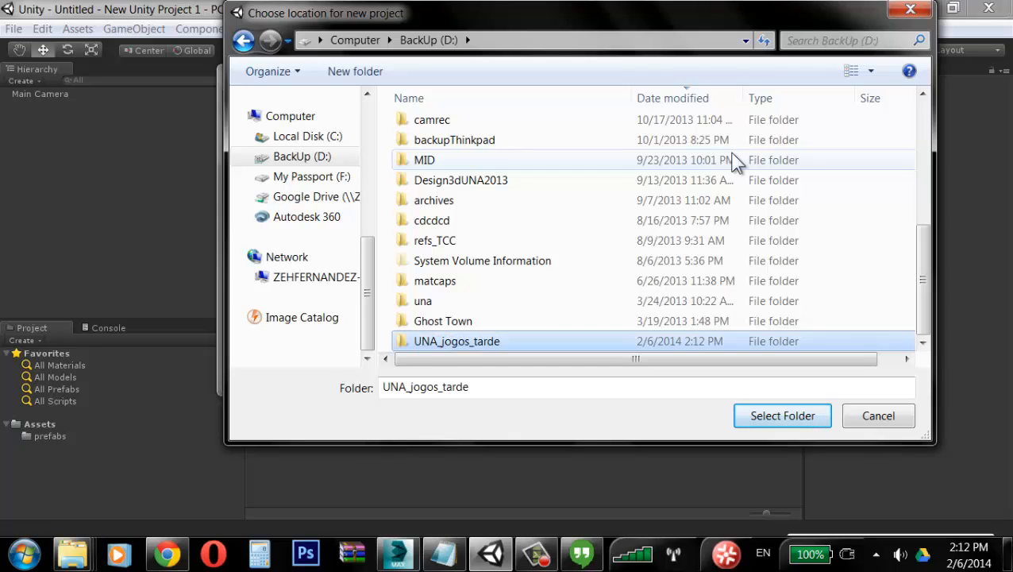
left_click(820, 418)
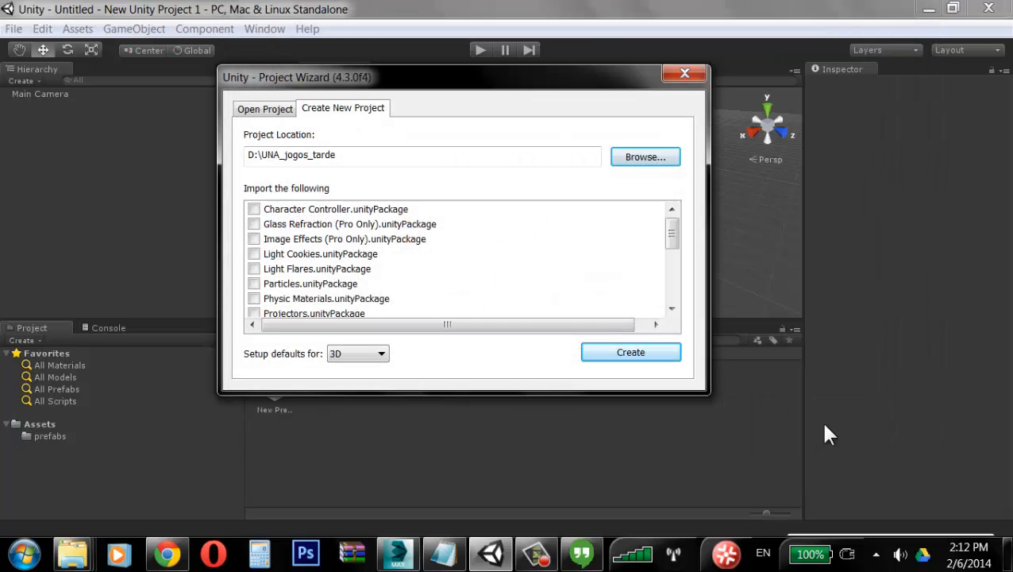
Step: Set the setup defaults to 3D, create the project, and close the welcome window
left_click(356, 354)
left_click(354, 372)
left_click(621, 350)
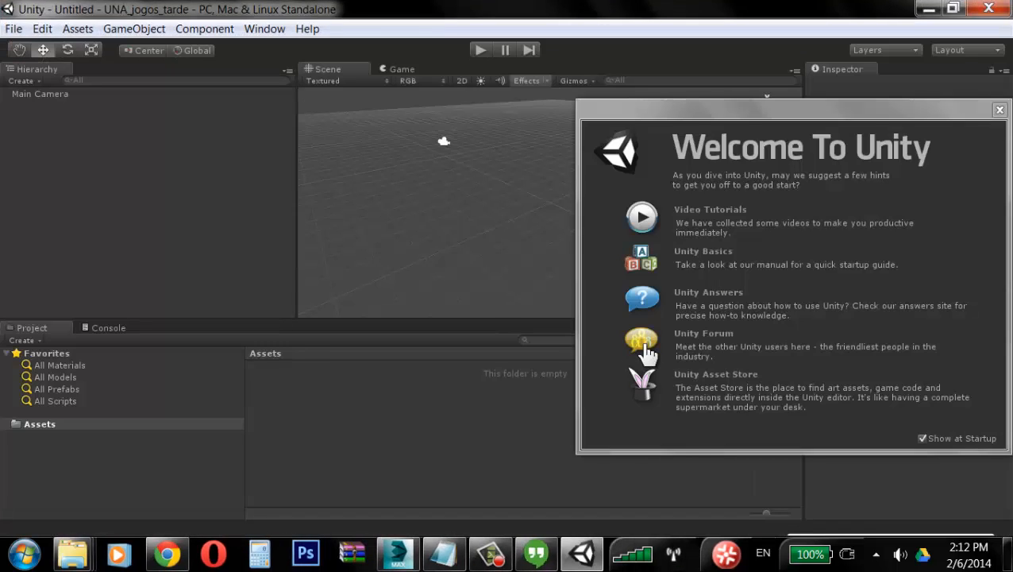
left_click(999, 110)
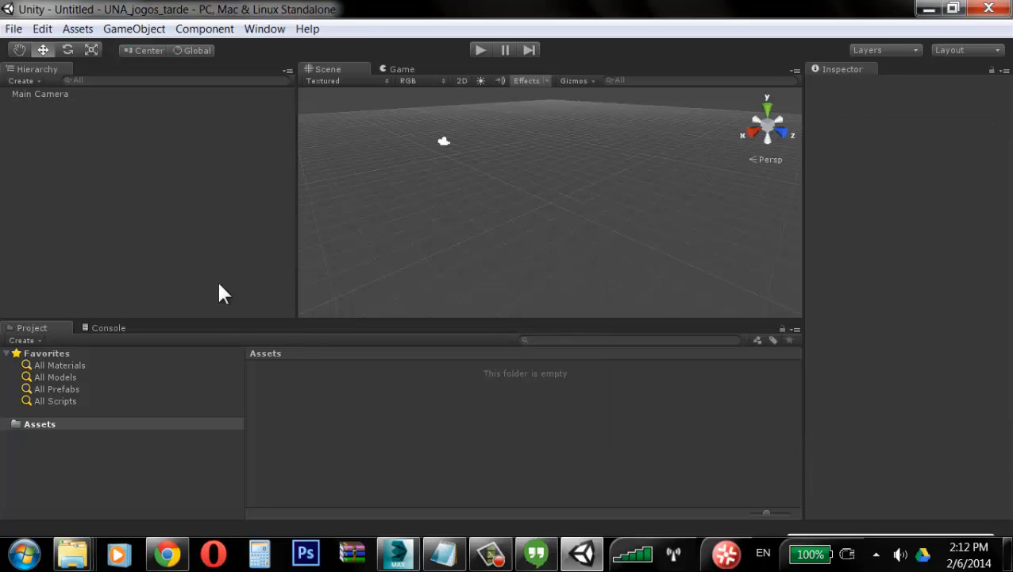
Step: Enlarge the Project panel and select the Assets folder
left_click_drag(223, 324, 227, 293)
left_click(19, 399)
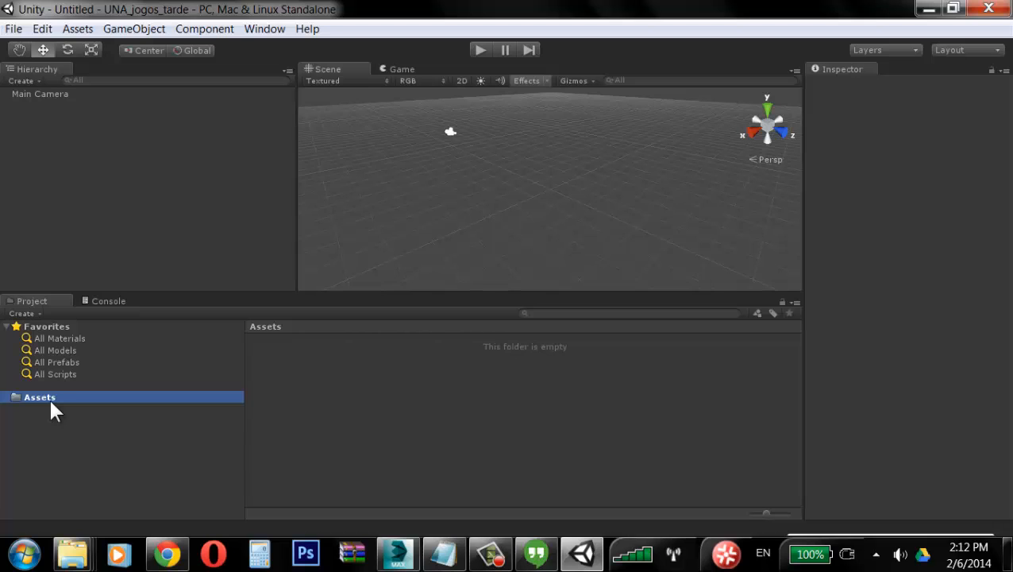
Step: Open the UNA_jogos_tarde project folder in Windows Explorer and inspect its subfolders, including Assets
key("super+e")
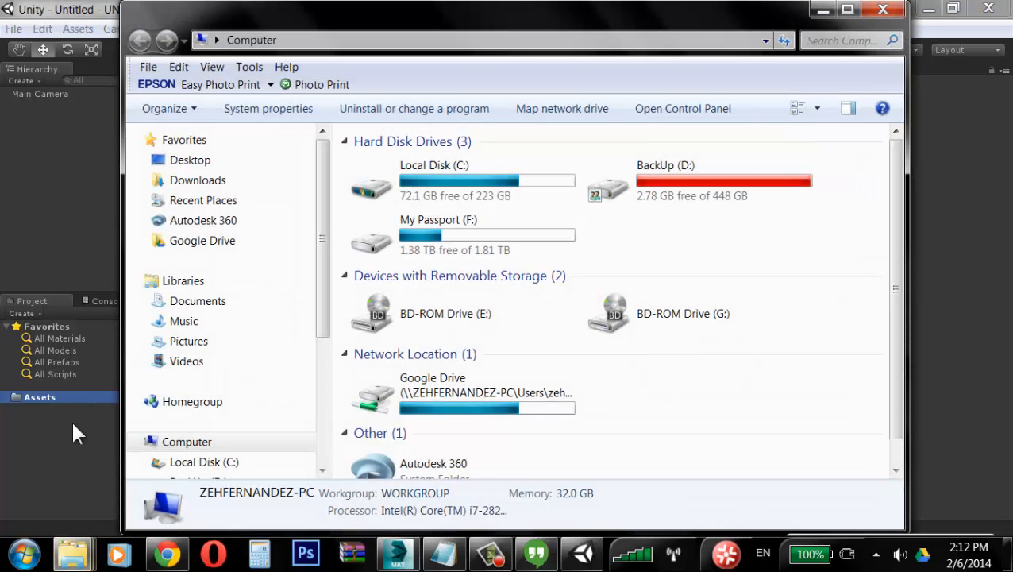
double_click(734, 161)
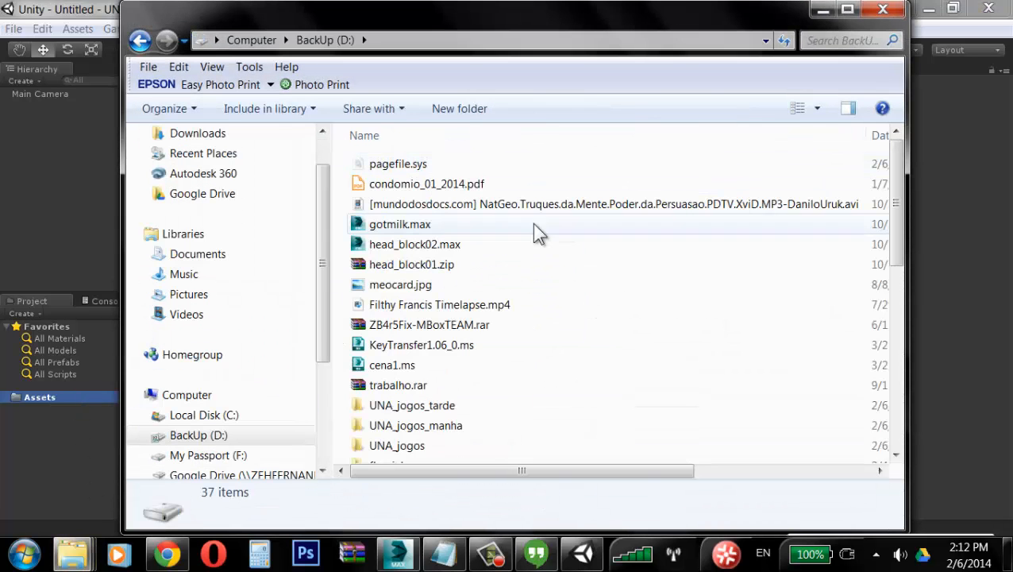
double_click(421, 402)
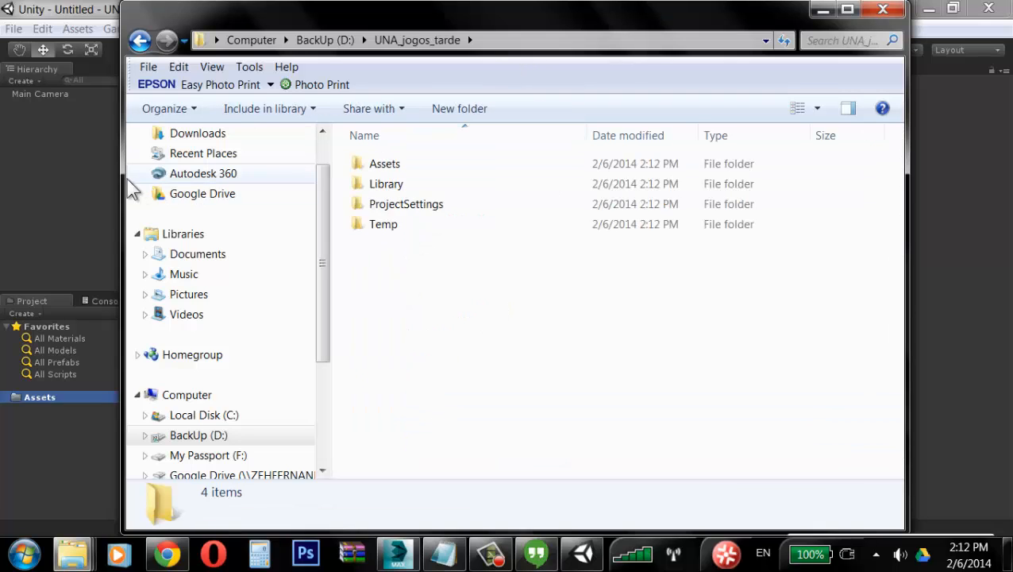
left_click_drag(123, 180, 392, 161)
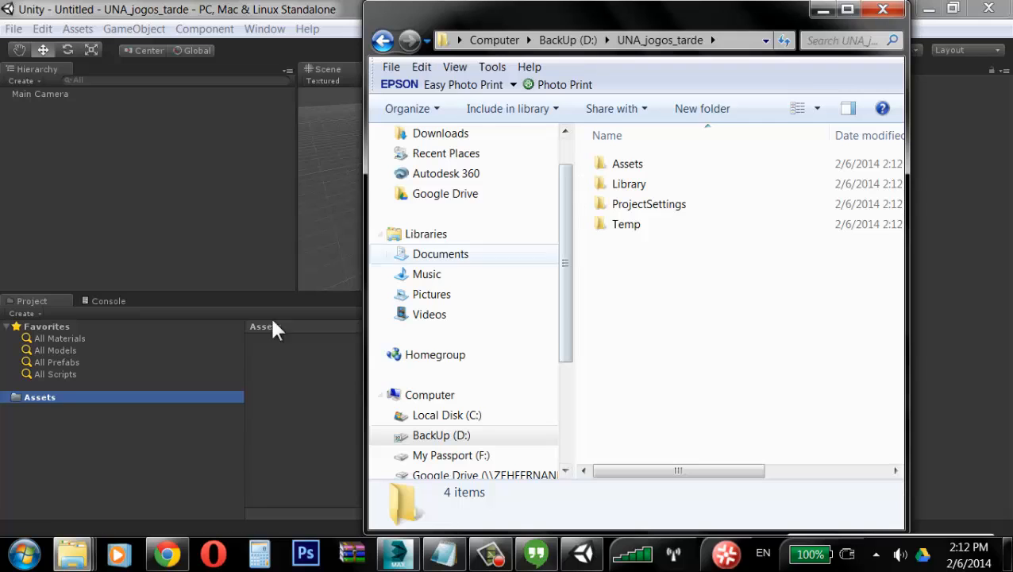
left_click(7, 404)
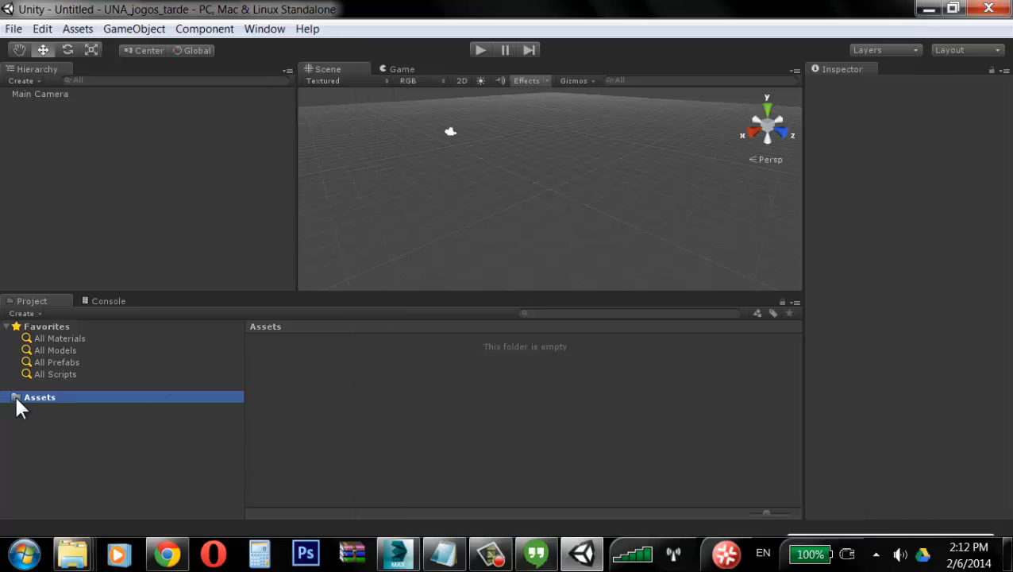
mouse_move(73, 554)
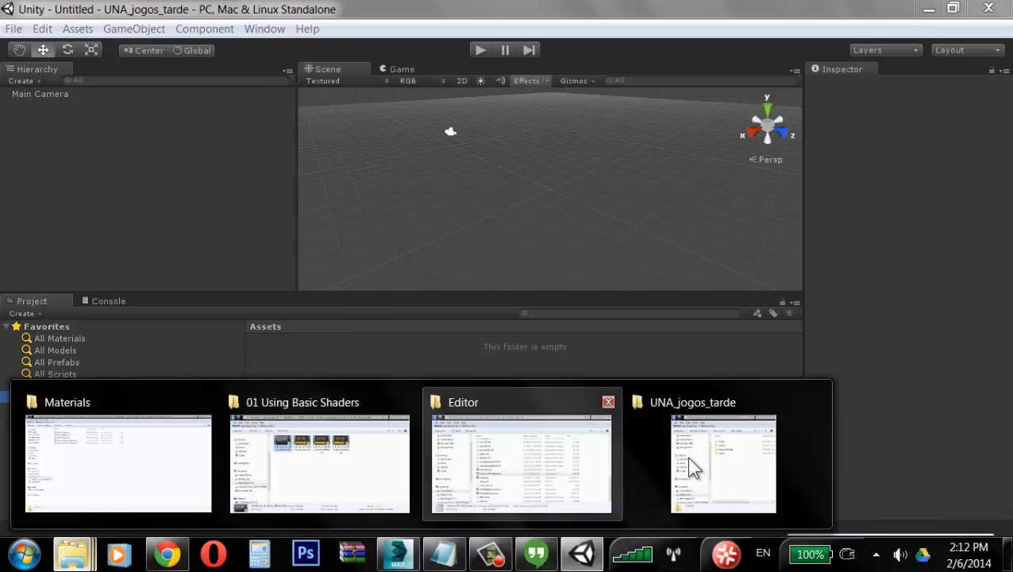
left_click(689, 455)
left_click(626, 225)
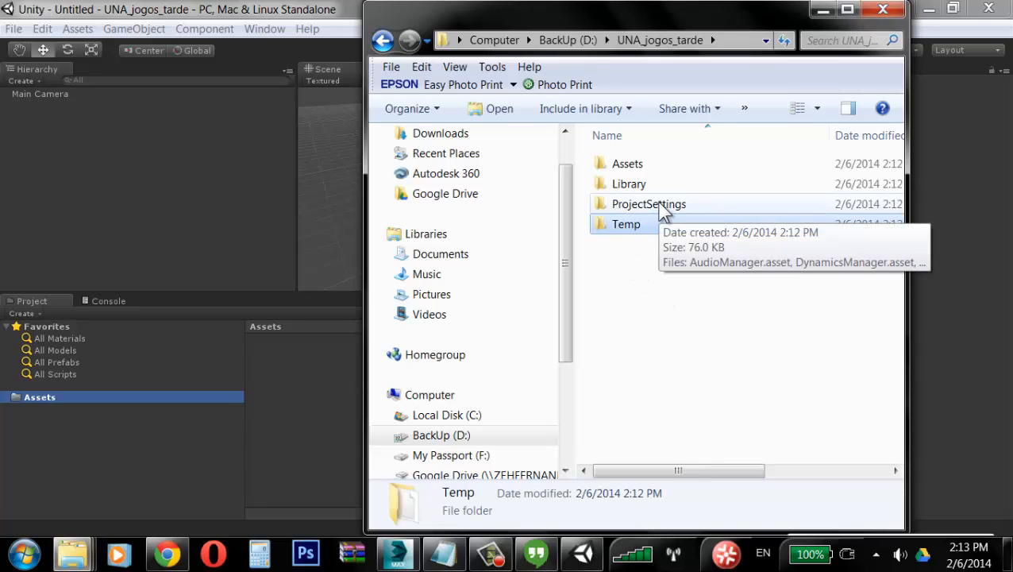
left_click(664, 208)
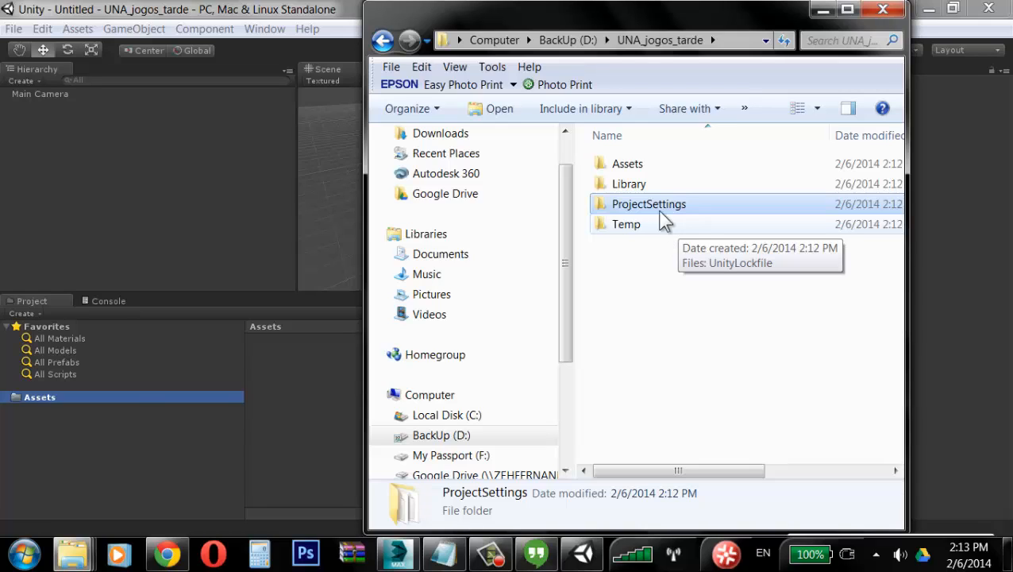
left_click(645, 171)
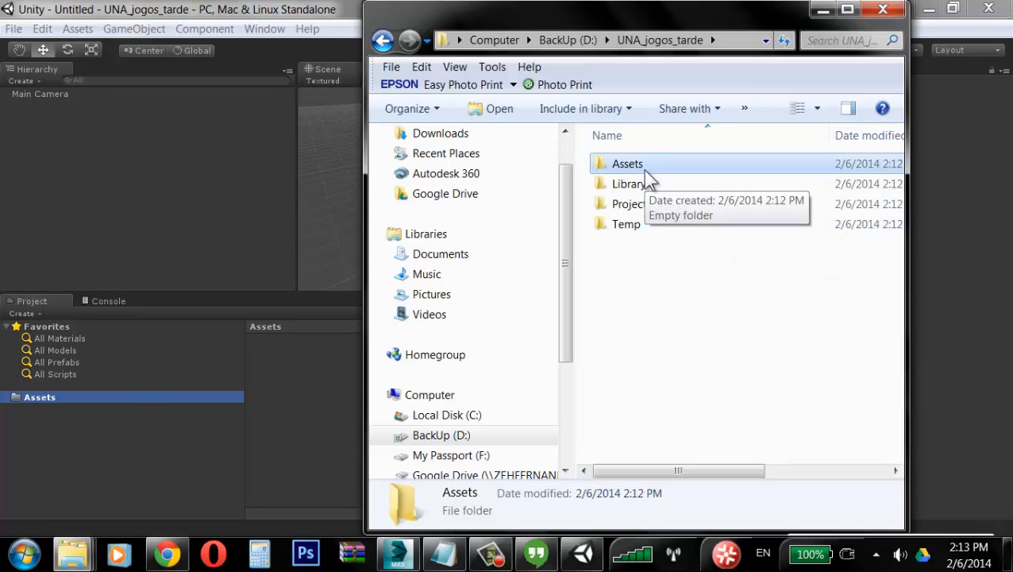
double_click(645, 170)
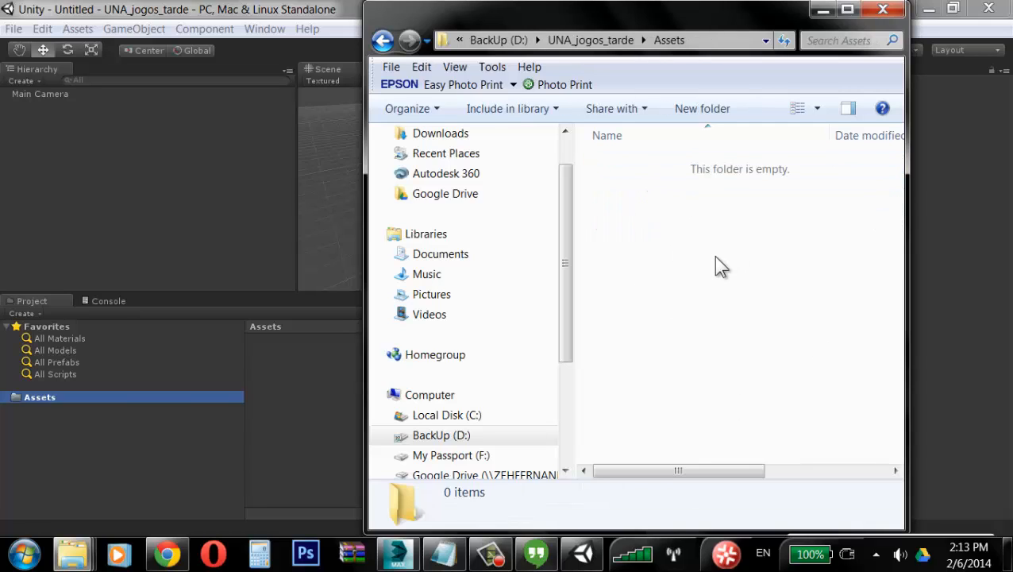
left_click(310, 9)
Step: Create a folder named meshes inside the project's Assets
right_click(324, 391)
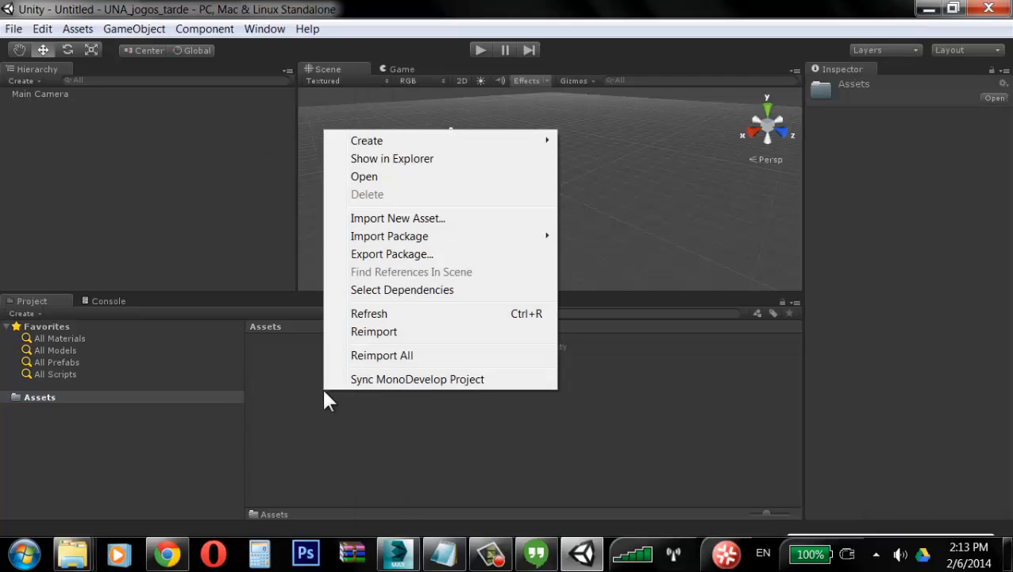
left_click(306, 377)
right_click(326, 386)
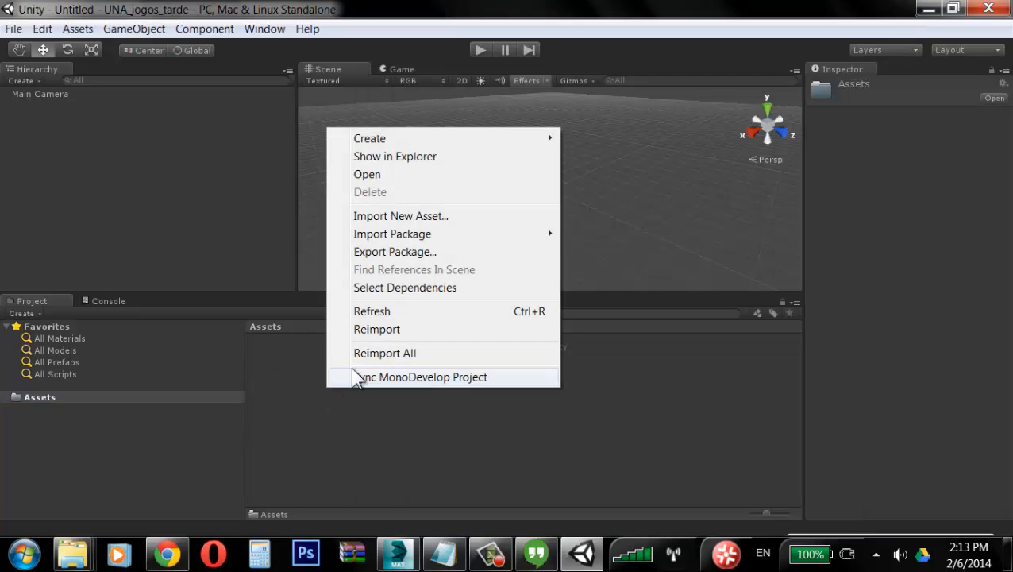
mouse_move(422, 137)
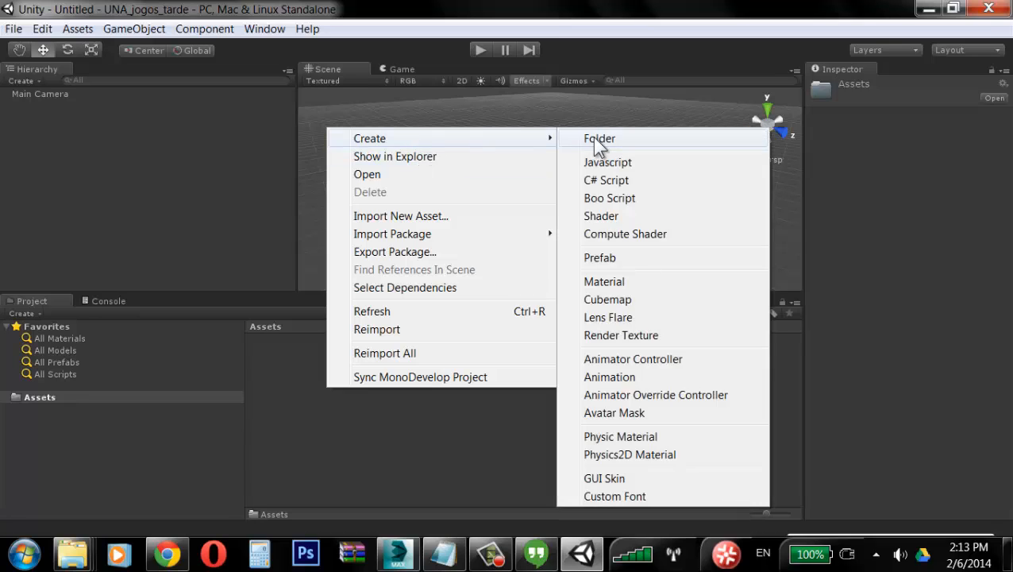
left_click(600, 139)
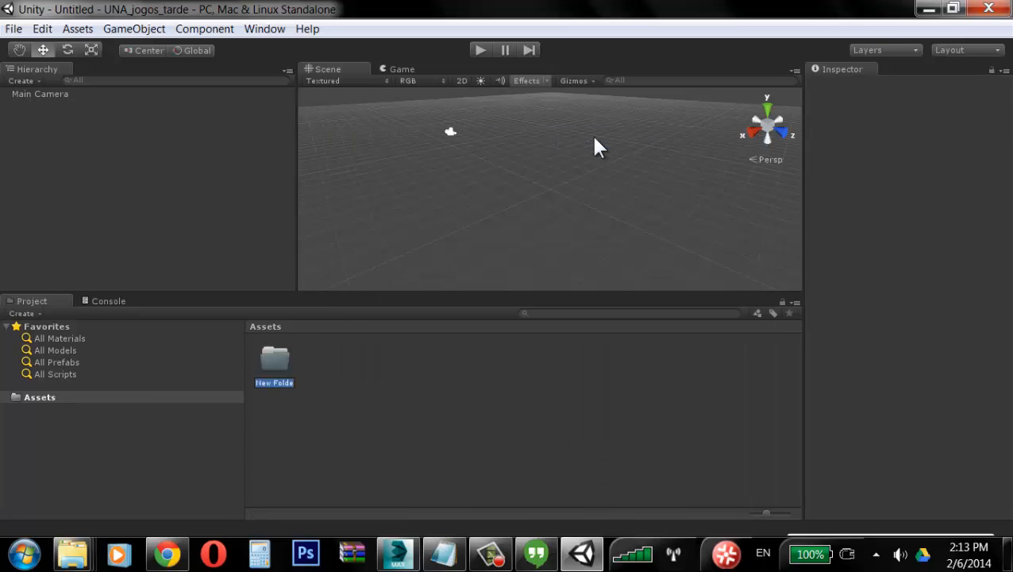
type("meshes")
key("Return")
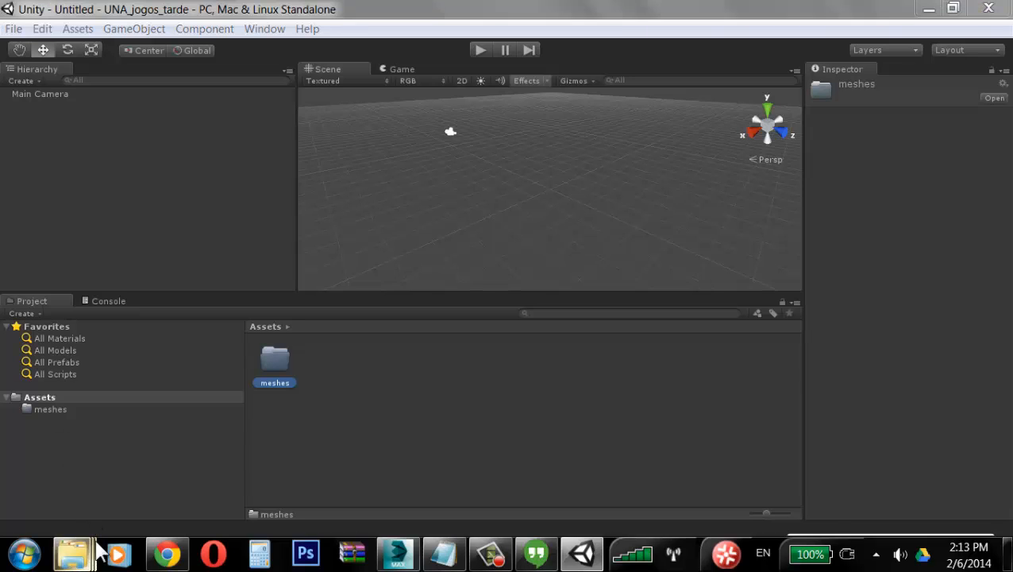
Step: Check the meshes folder in Explorer's Assets folder, then open it in the Project panel
mouse_move(71, 555)
left_click(719, 446)
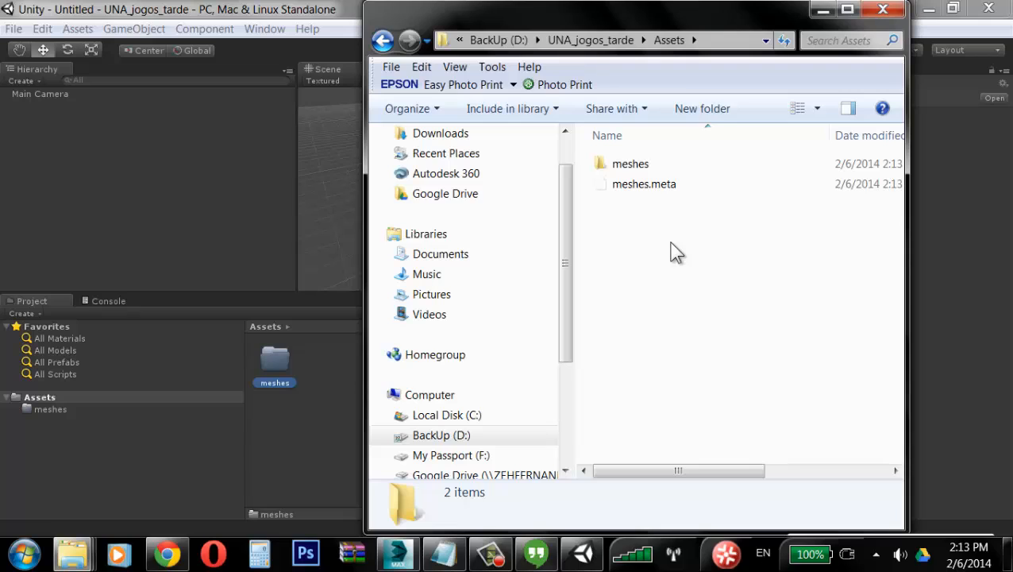
left_click(880, 11)
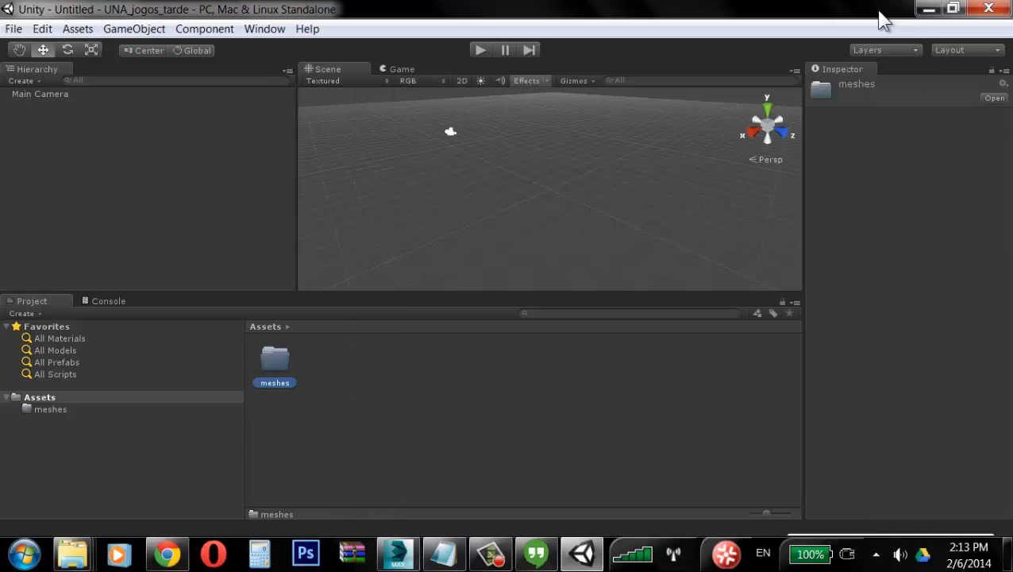
double_click(288, 363)
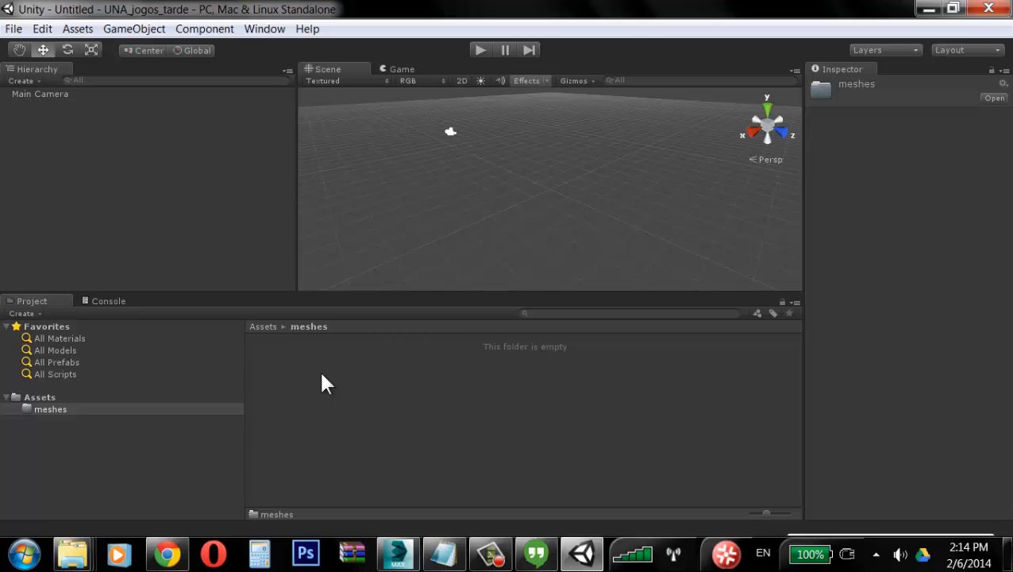
Step: Create a new folder named textures inside the project's Assets
left_click(50, 398)
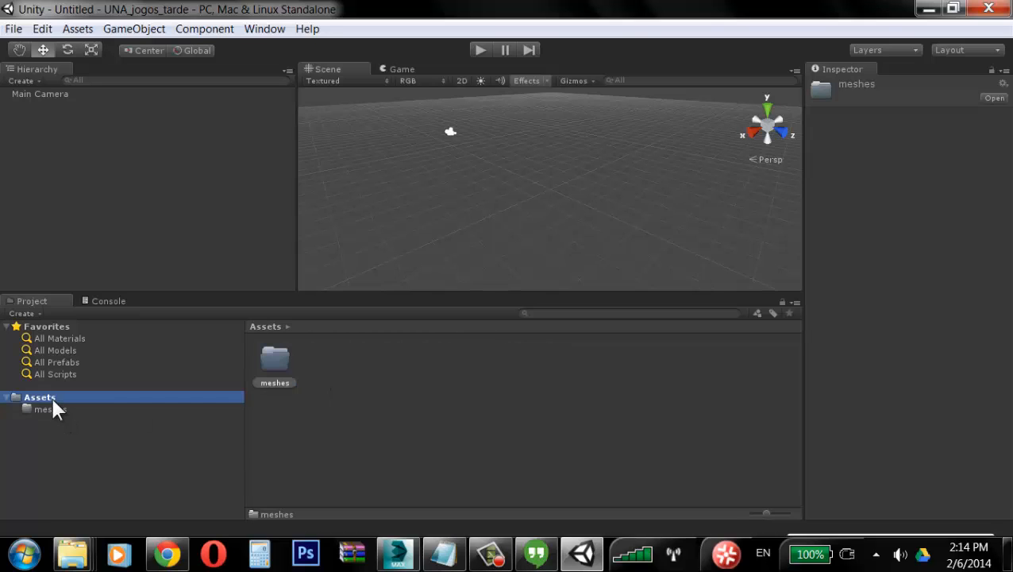
right_click(442, 423)
mouse_move(551, 173)
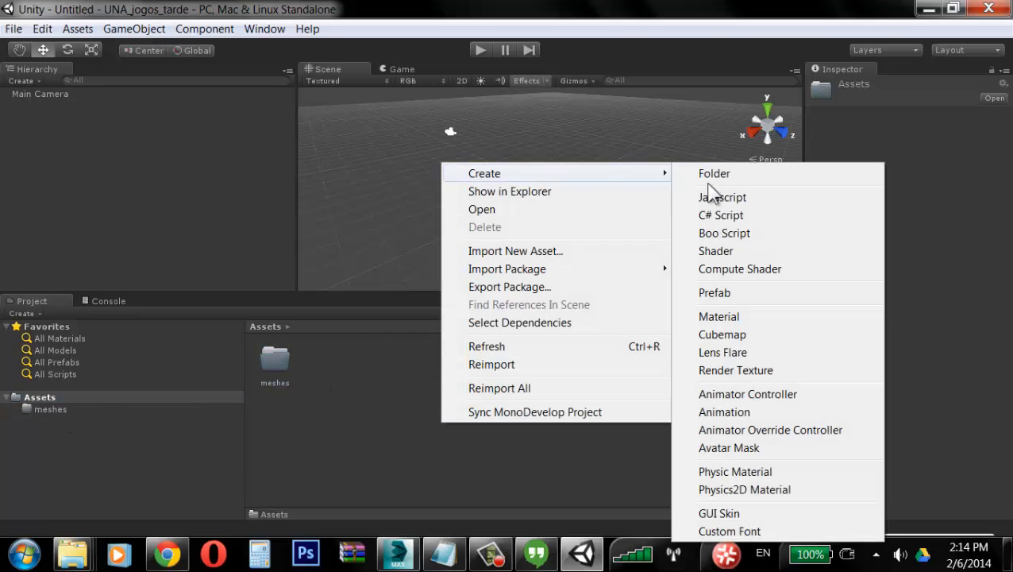
left_click(718, 177)
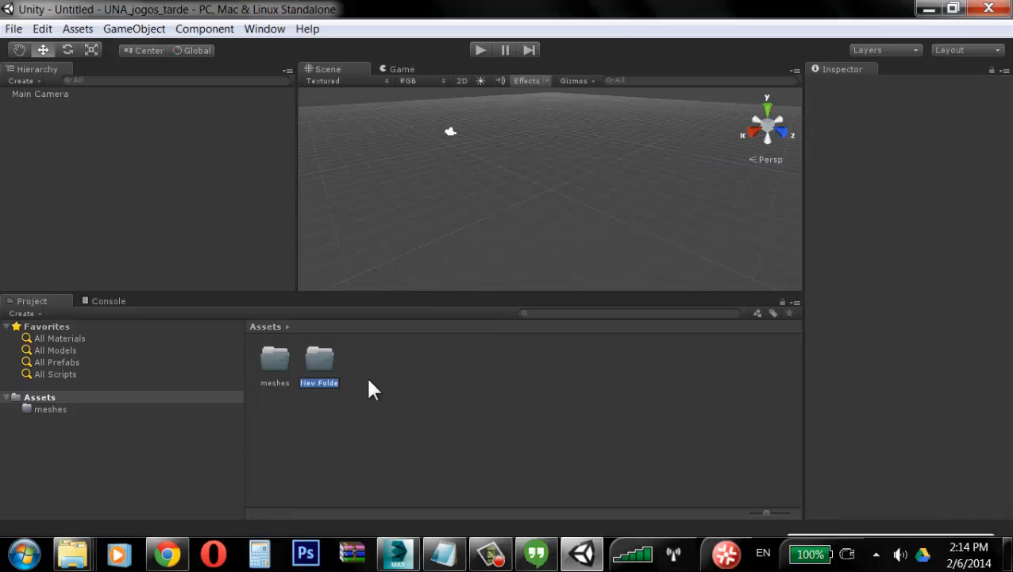
type("textures_2d")
key("BackSpace")
key("BackSpace")
key("BackSpace")
key("Return")
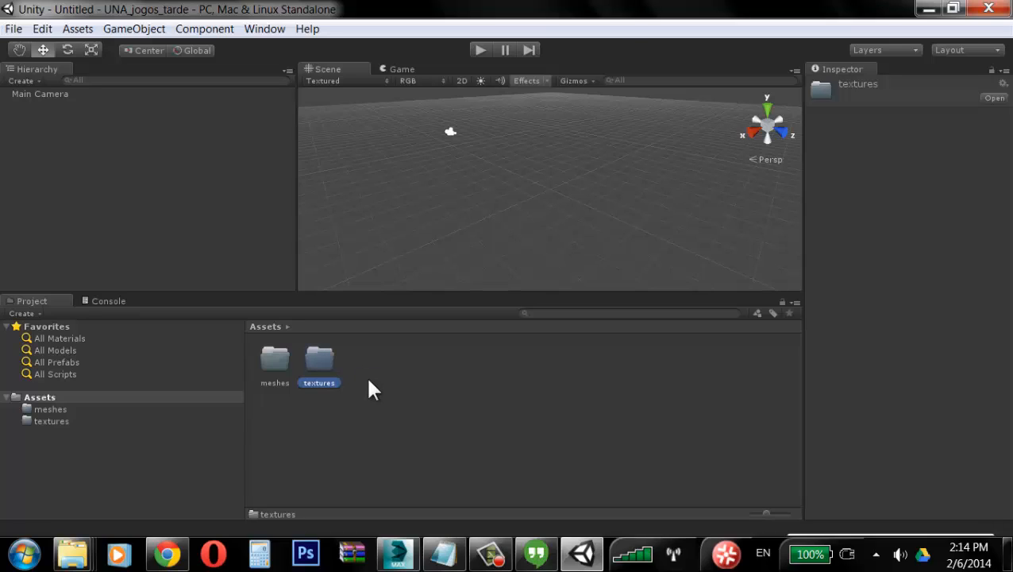
left_click(369, 379)
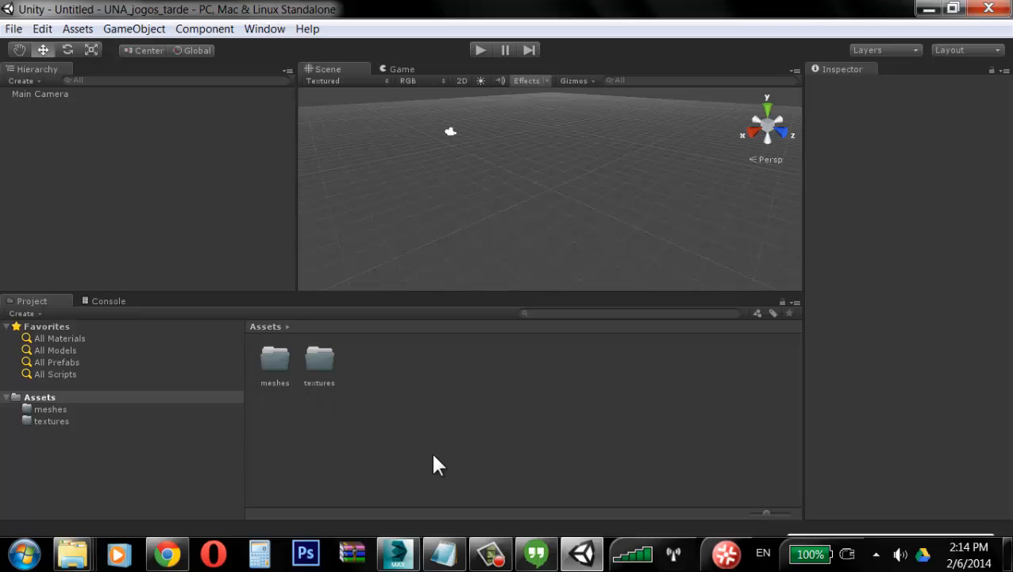
Step: Switch to 3ds Max and cancel the open Save File As dialog
left_click(397, 554)
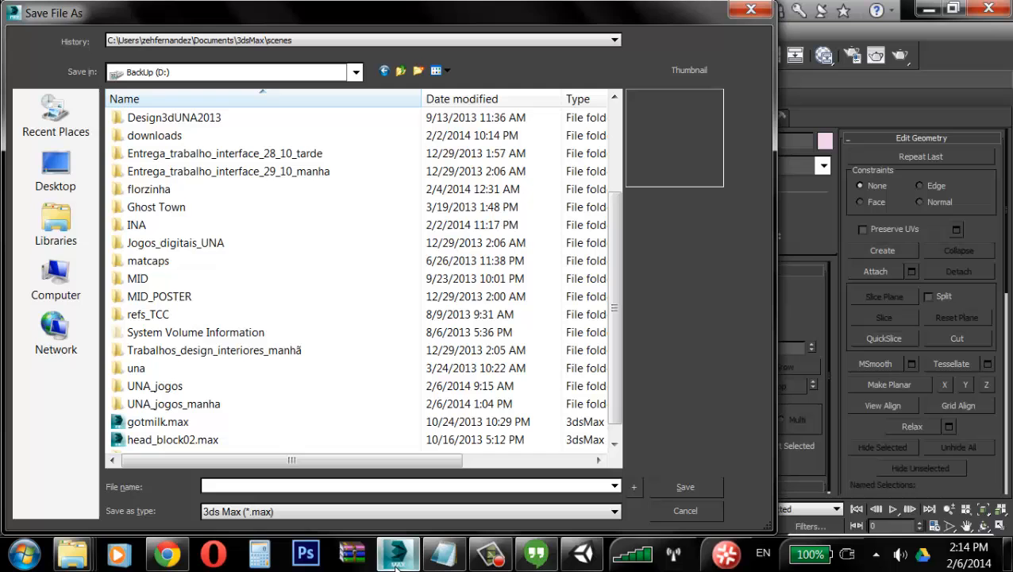
left_click(669, 510)
left_click(527, 264)
left_click(439, 262)
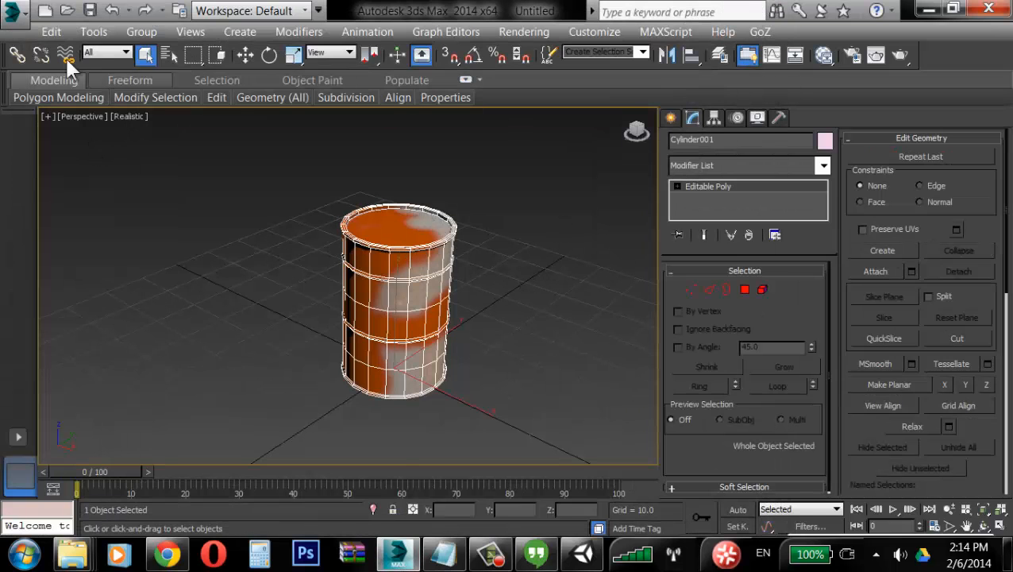
Step: Start Save As for the scene and browse to the UNA_jogos_tarde project folder on drive D
left_click(13, 11)
left_click(90, 219)
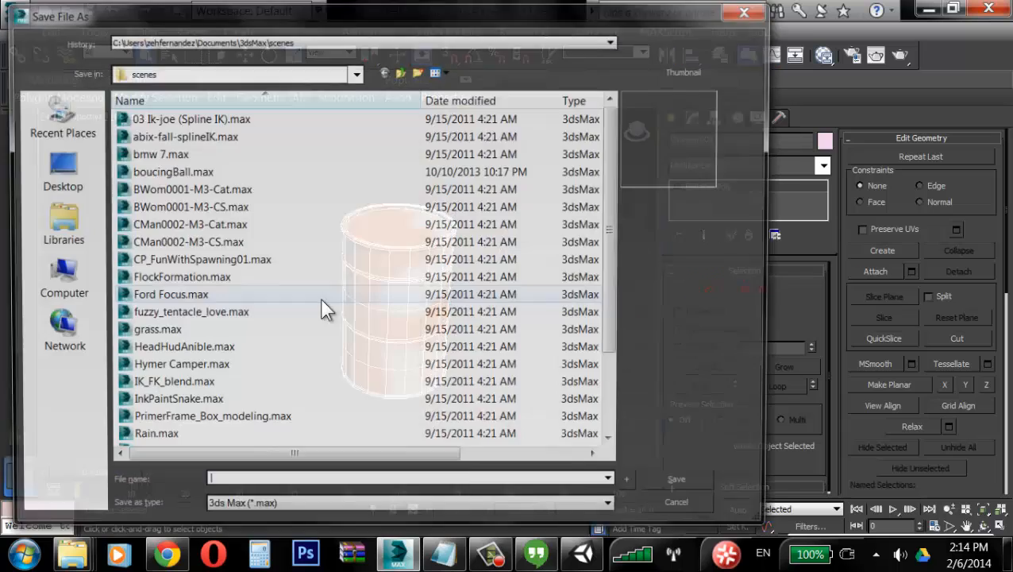
left_click(56, 169)
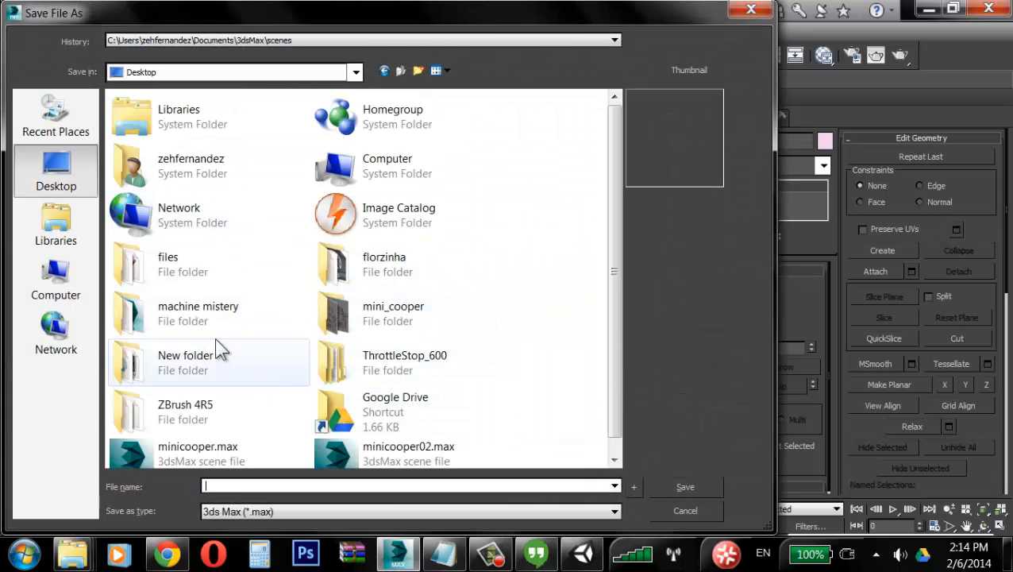
scroll(488, 286, "down", 1)
left_click(57, 285)
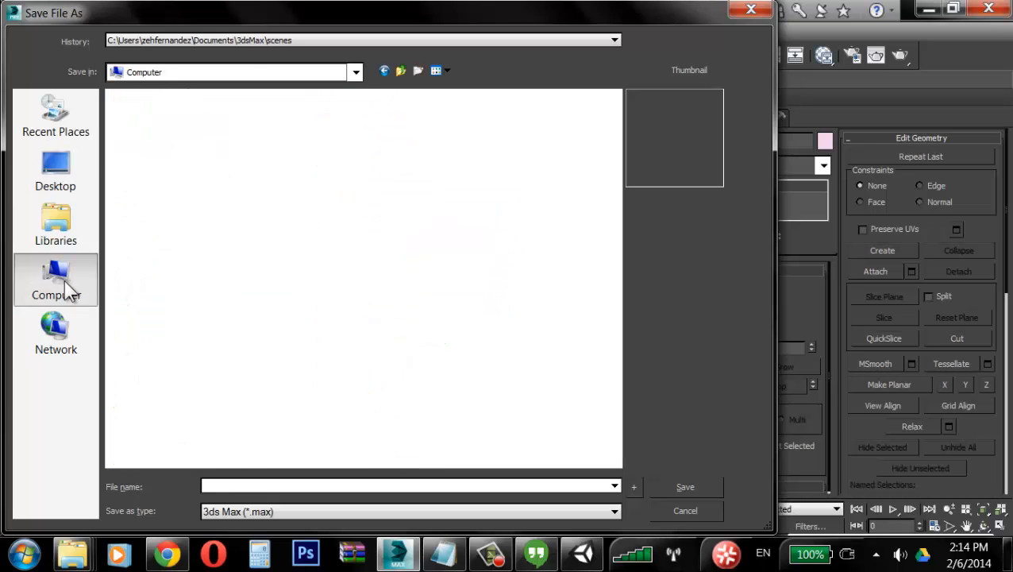
double_click(342, 133)
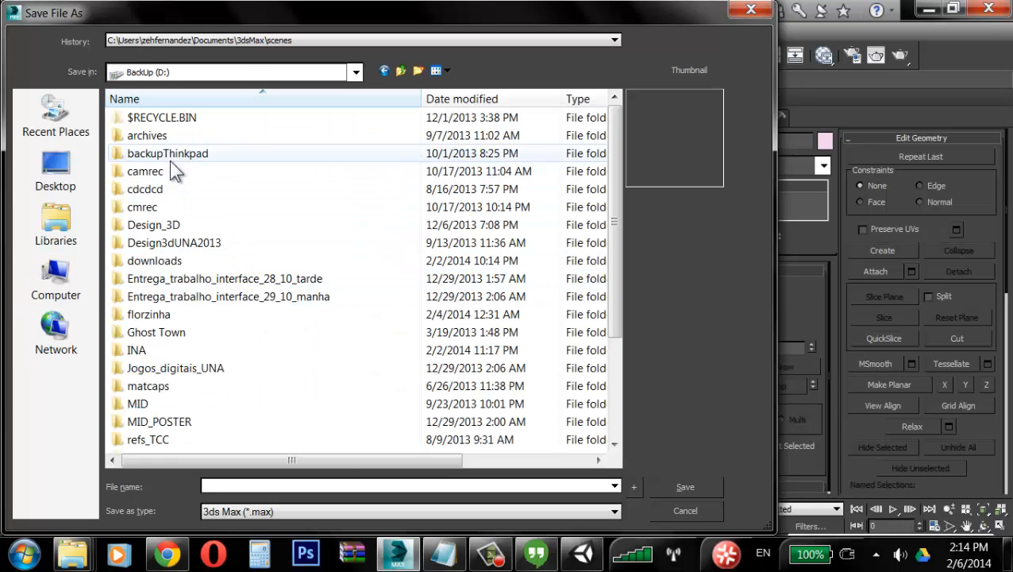
left_click(195, 369)
scroll(222, 393, "down", 3)
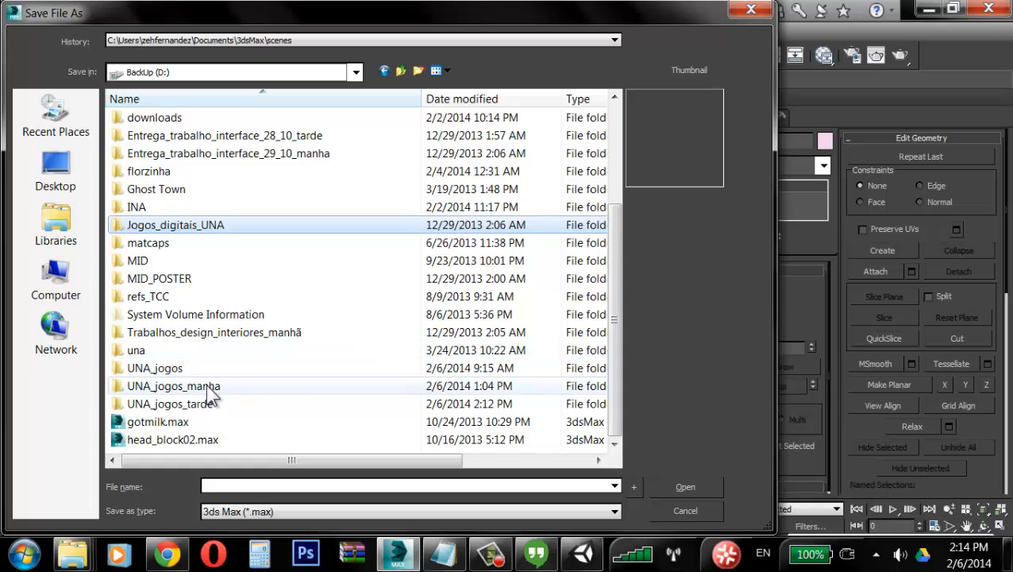
double_click(205, 405)
Step: Create a new folder named models inside the UNA_jogos_tarde folder and open it
right_click(274, 250)
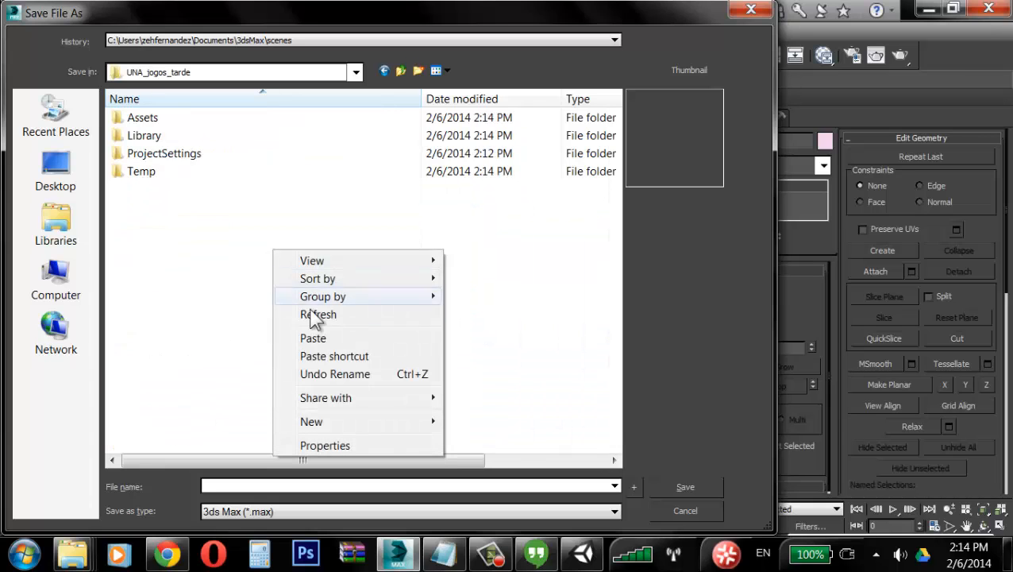
mouse_move(336, 421)
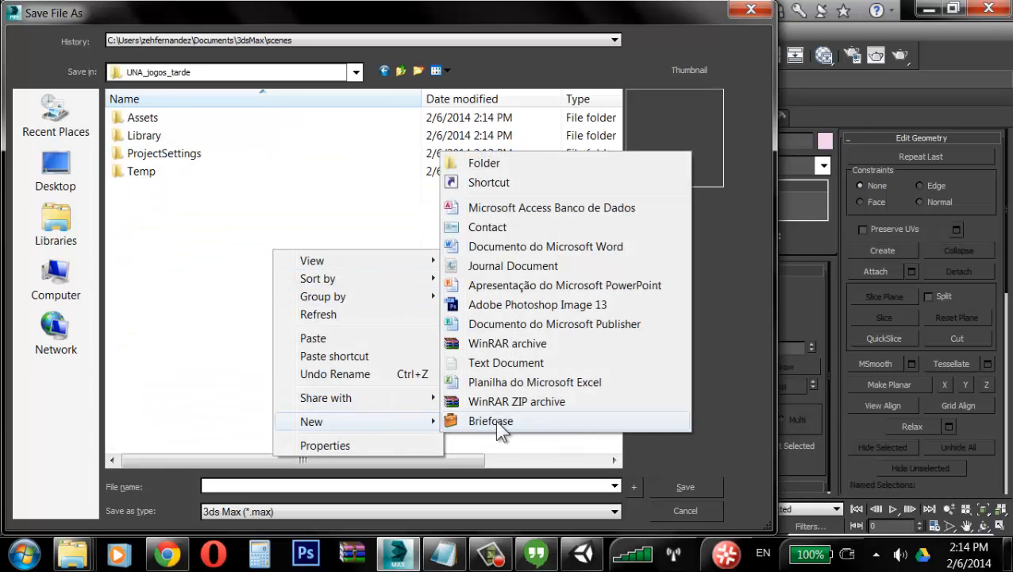
left_click(505, 163)
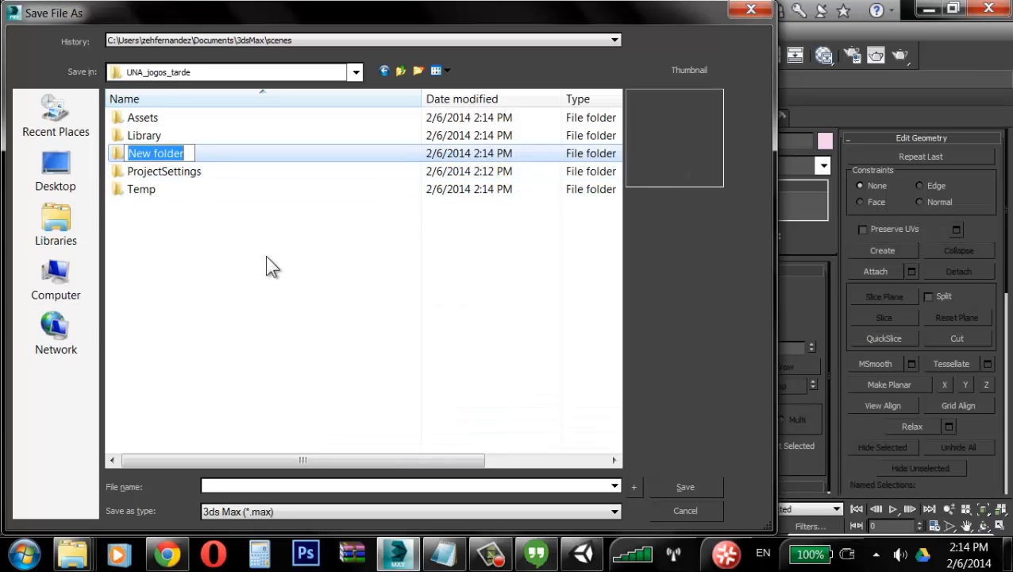
type("models")
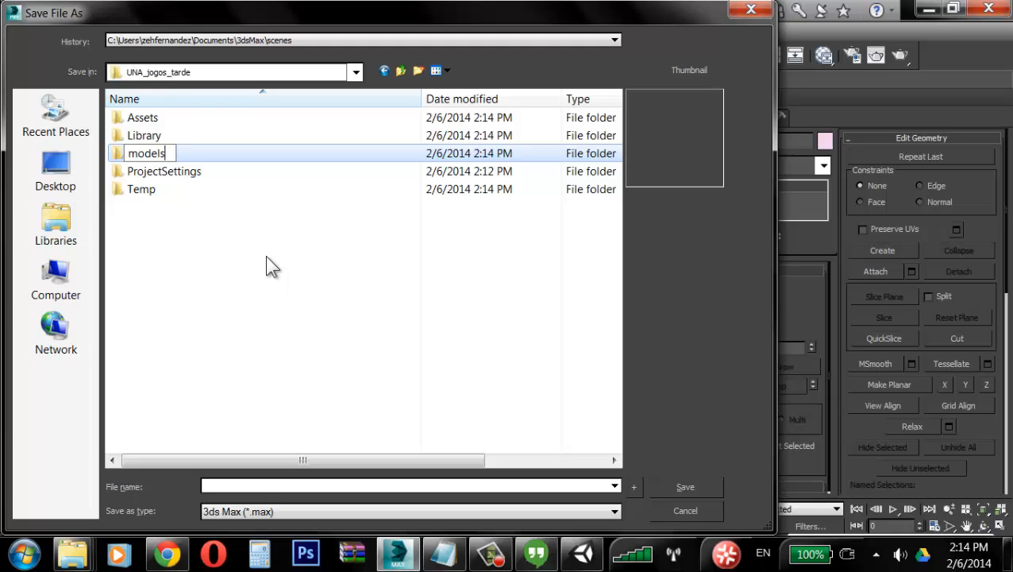
key("Return")
key("Return")
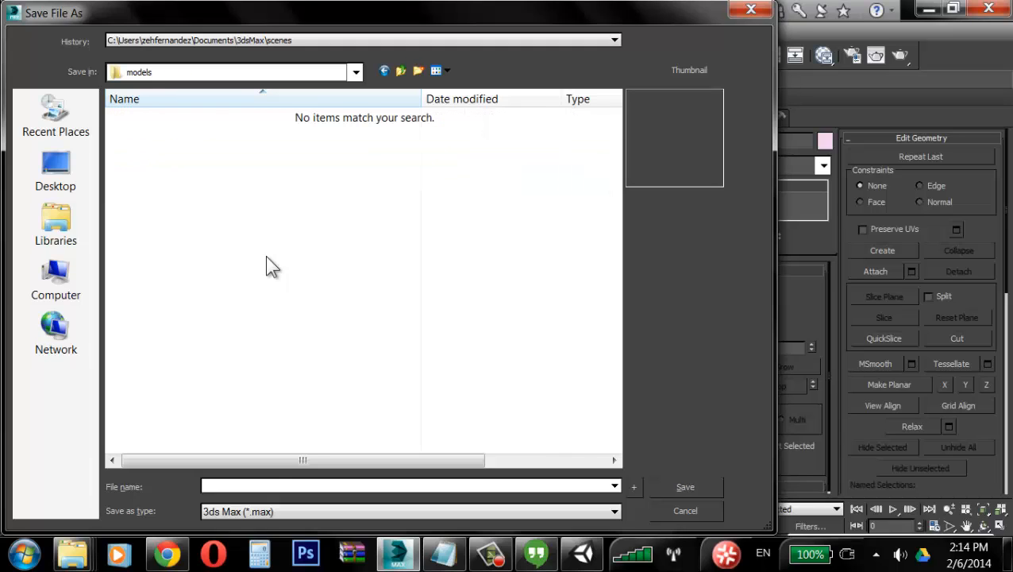
Step: Save the barrel scene as barril_01 in the models folder
left_click(270, 487)
type("barril_01")
left_click(717, 489)
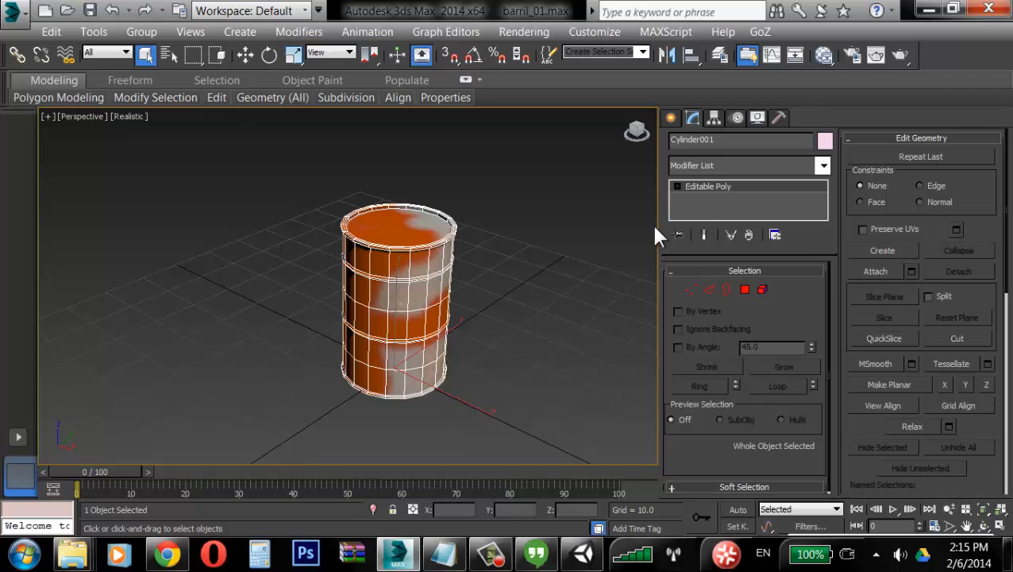
Step: Activate the Move tool on the barrel and set the reference coordinate system to Local
left_click_drag(660, 226, 834, 216)
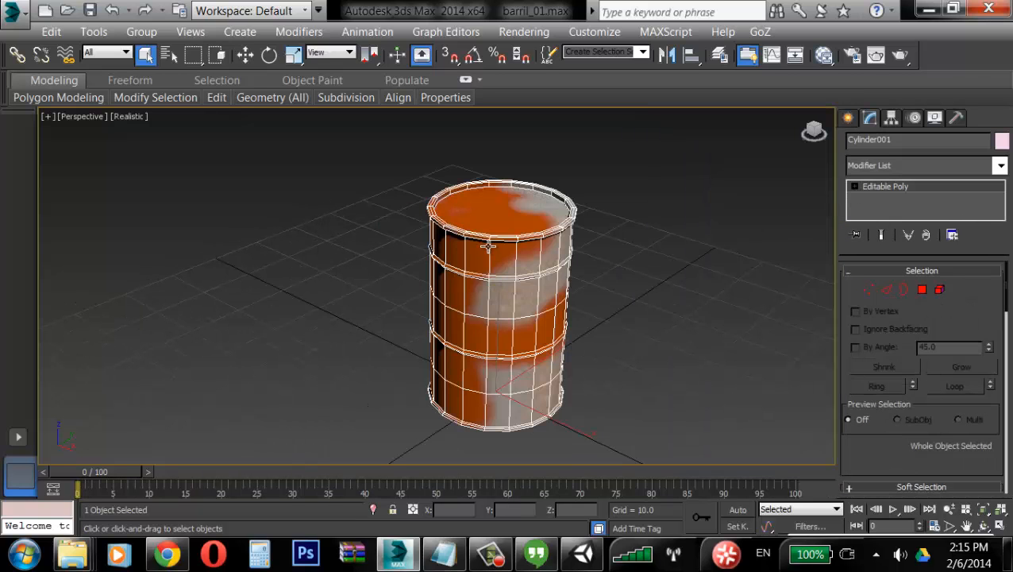
key("w")
middle_click_drag(539, 328, 505, 292, "alt")
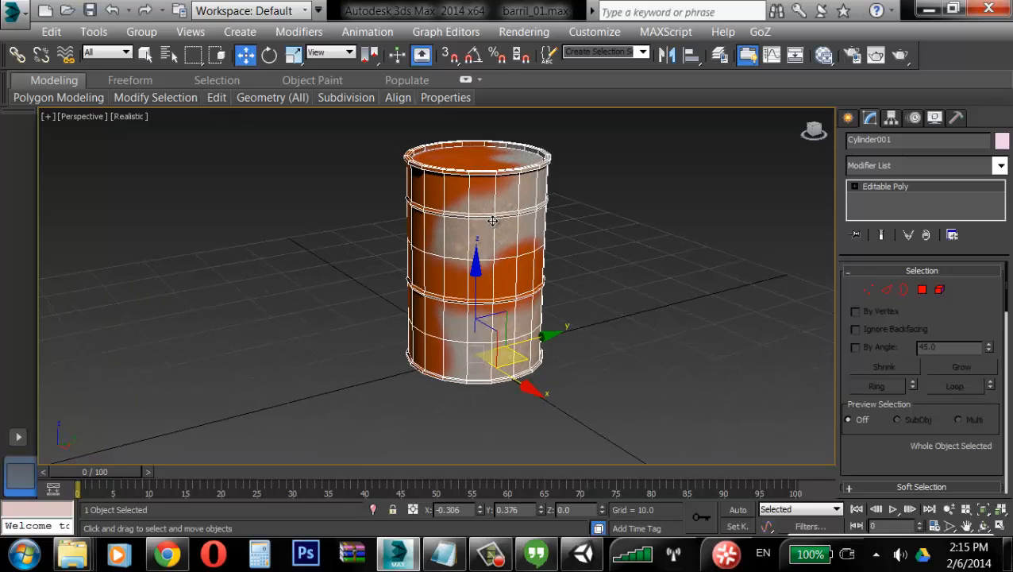
middle_click_drag(492, 220, 360, 246, "alt")
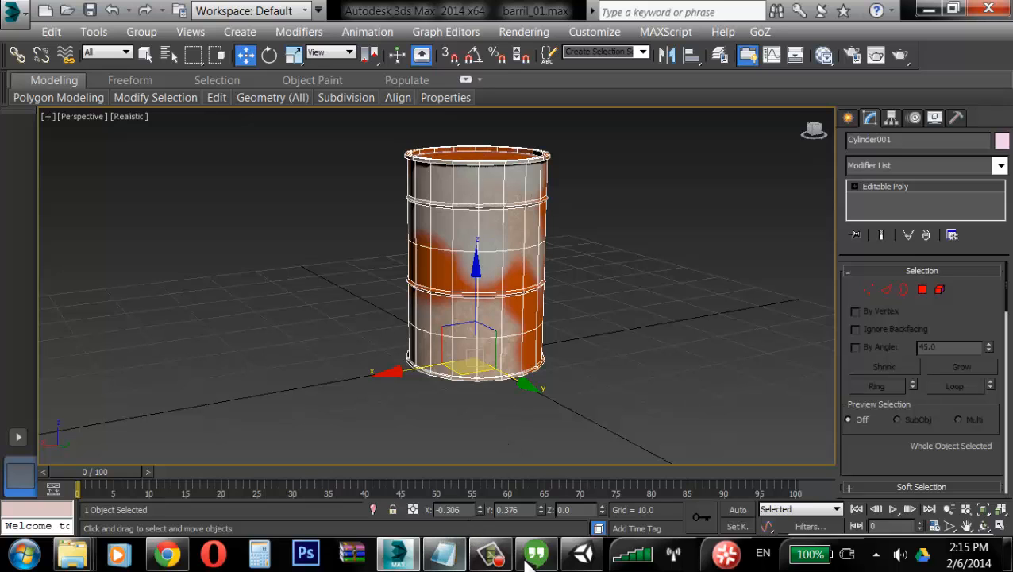
left_click(583, 553)
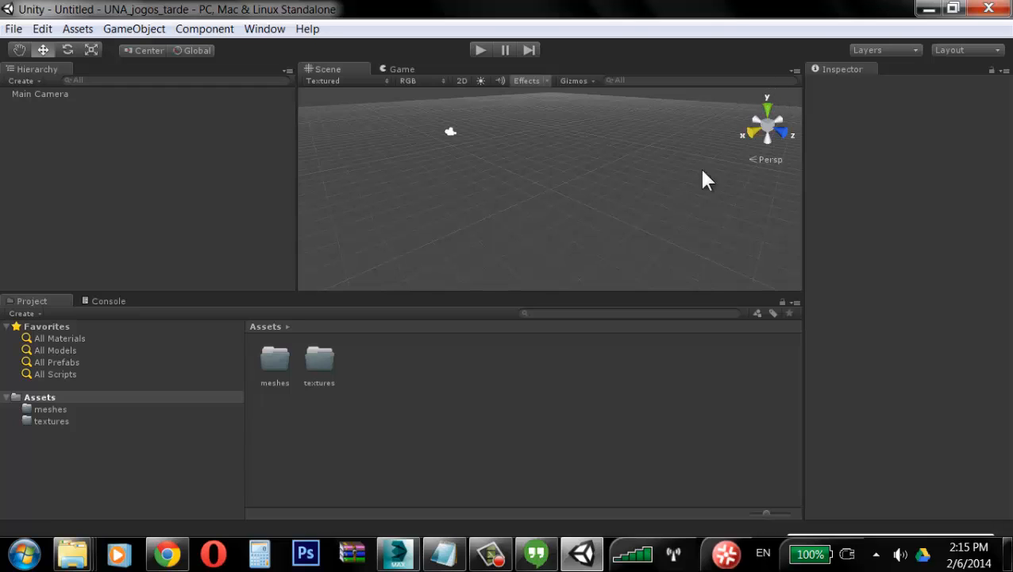
left_click(386, 562)
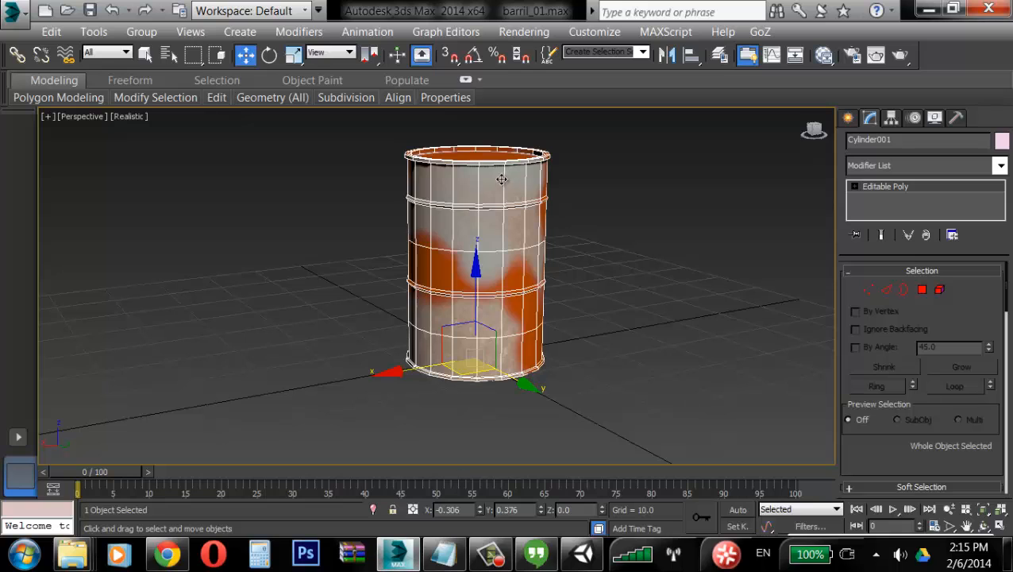
middle_click_drag(478, 231, 495, 253, "alt")
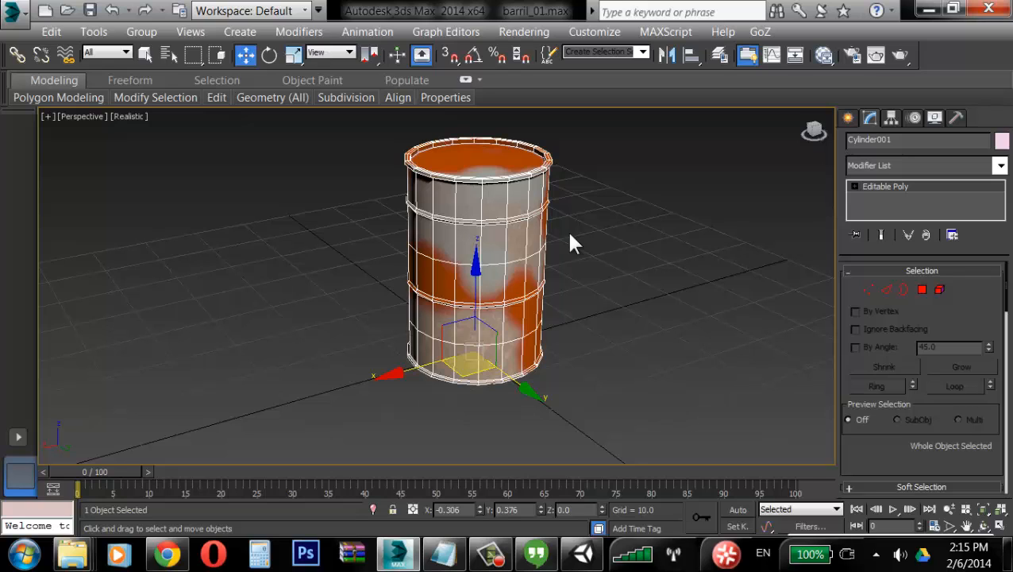
left_click(612, 234)
left_click(527, 227)
left_click(342, 55)
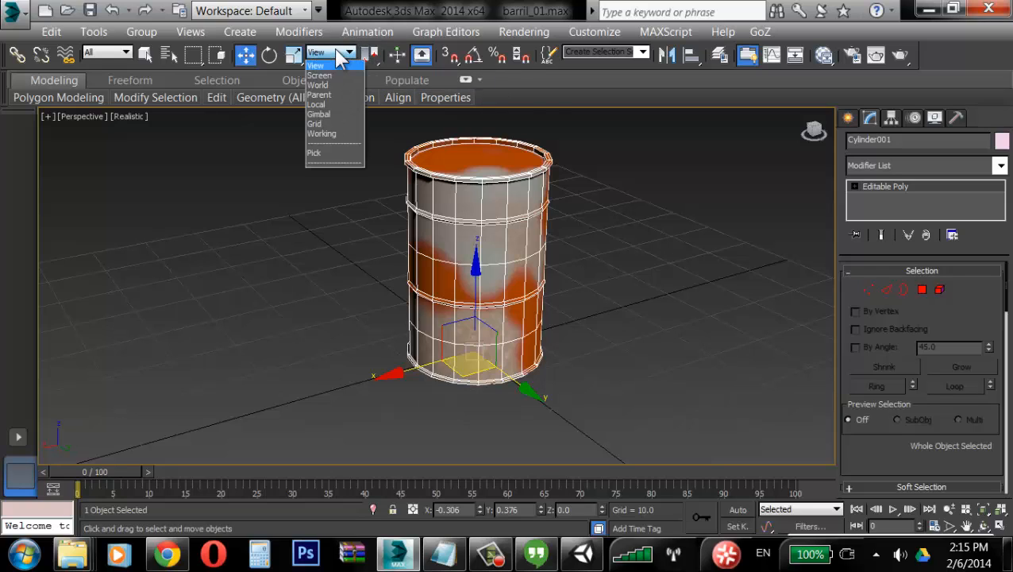
left_click(332, 105)
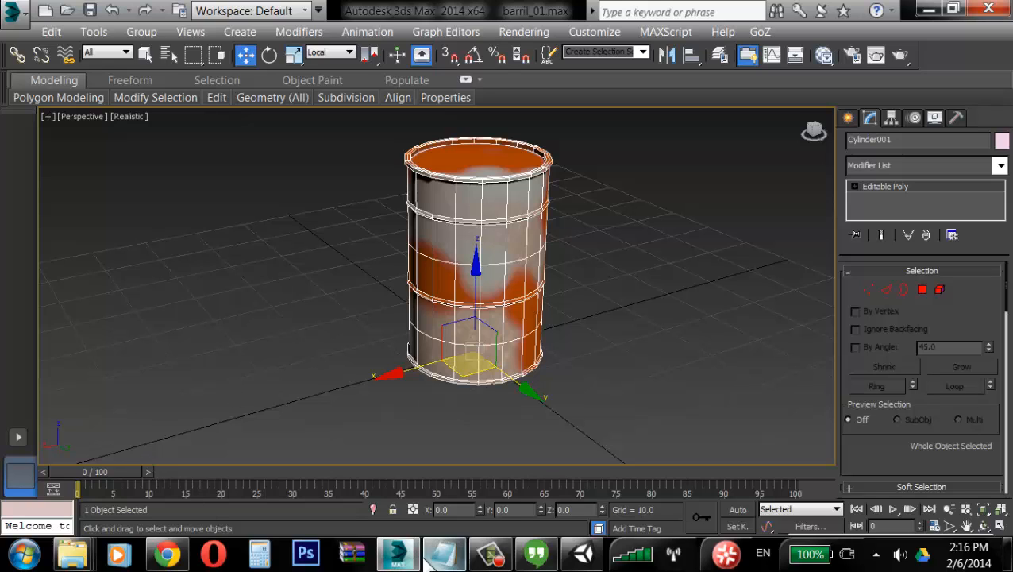
Step: Enable Affect Pivot Only for the barrel and turn on angle snap
left_click(583, 554)
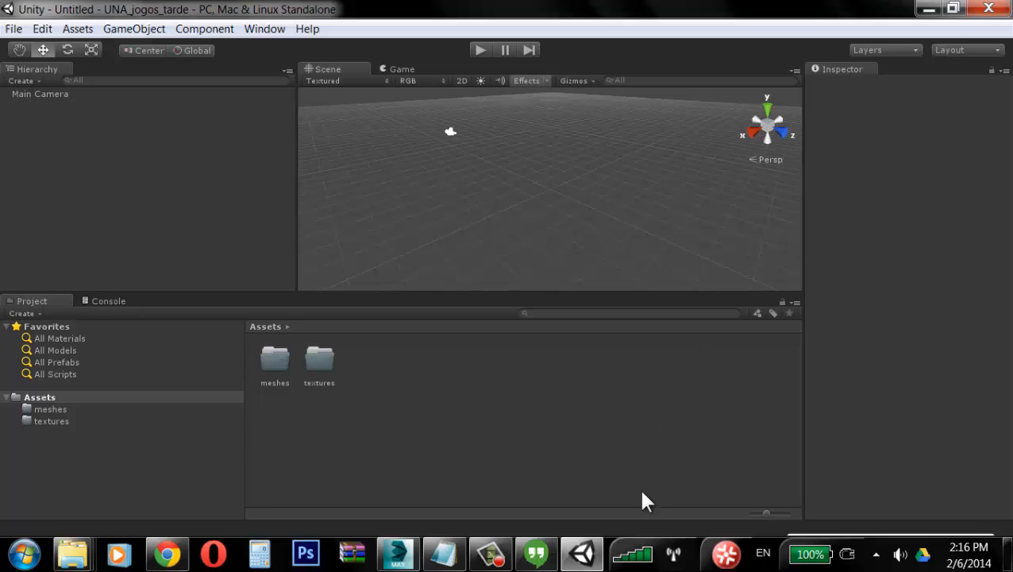
left_click(381, 552)
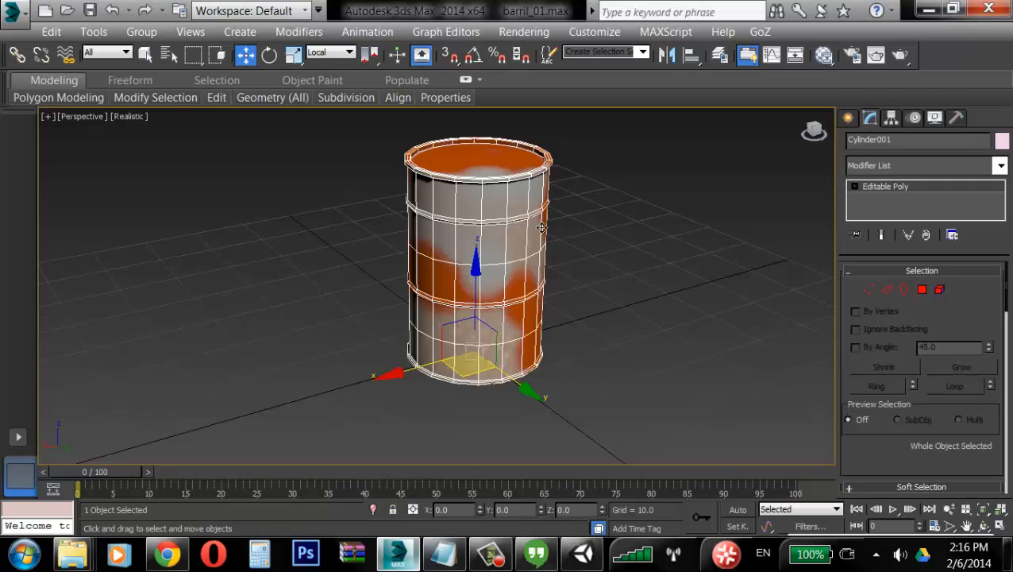
middle_click_drag(694, 220, 651, 238)
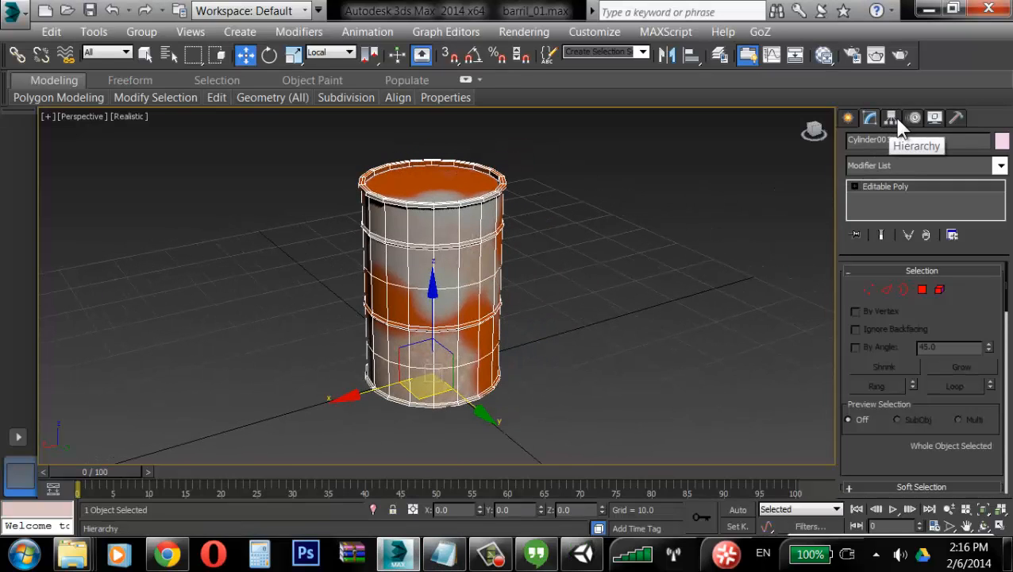
left_click(898, 121)
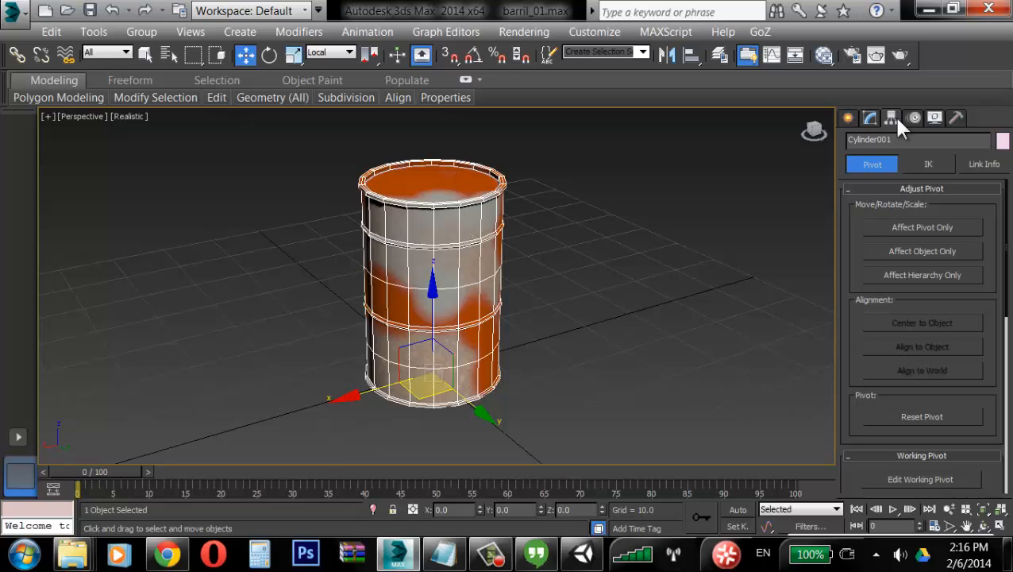
left_click(937, 229)
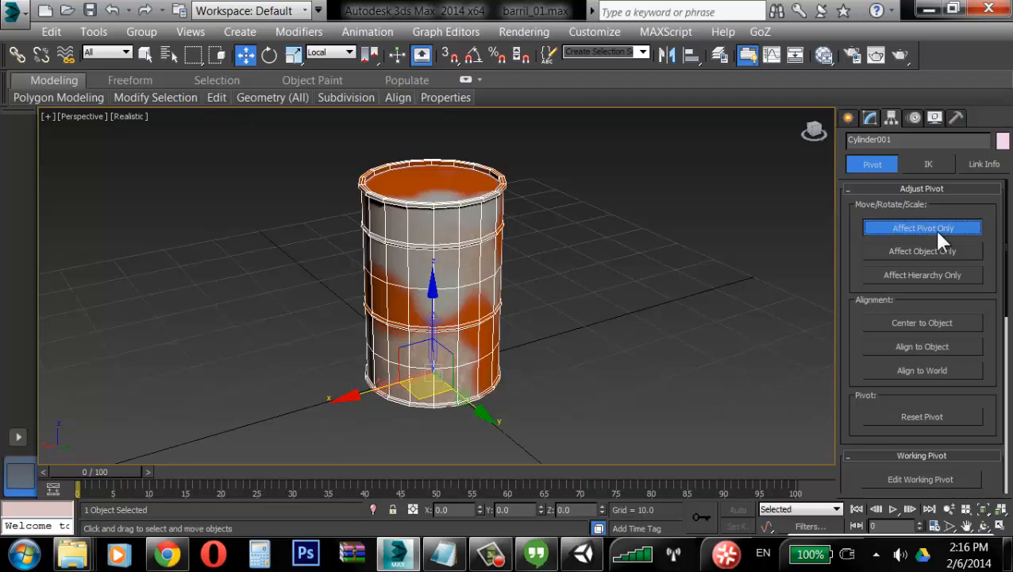
left_click(473, 57)
Step: Rotate the barrel's pivot 90 degrees about the X axis with the Rotate tool
left_click(270, 56)
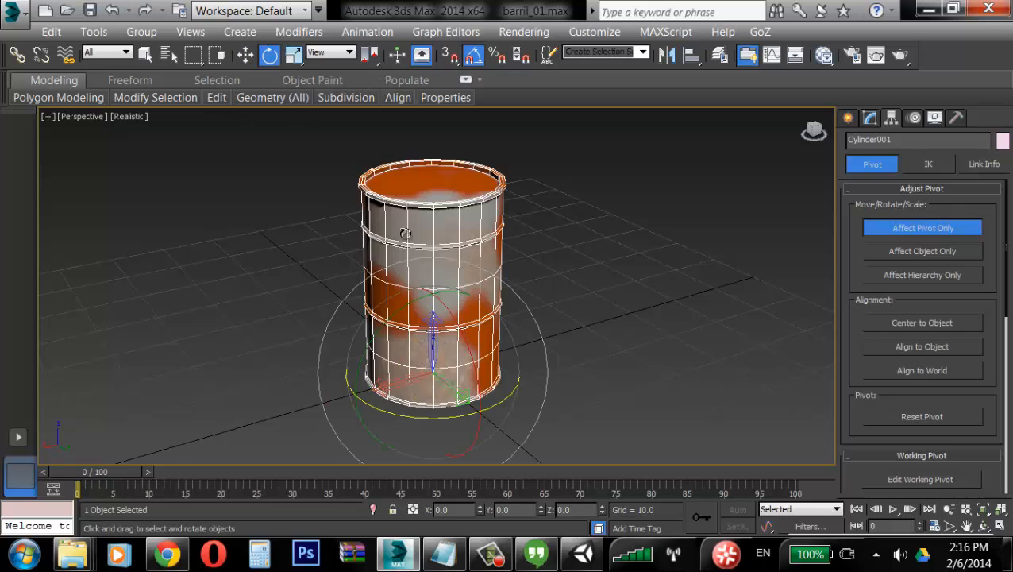
left_click_drag(470, 351, 430, 294)
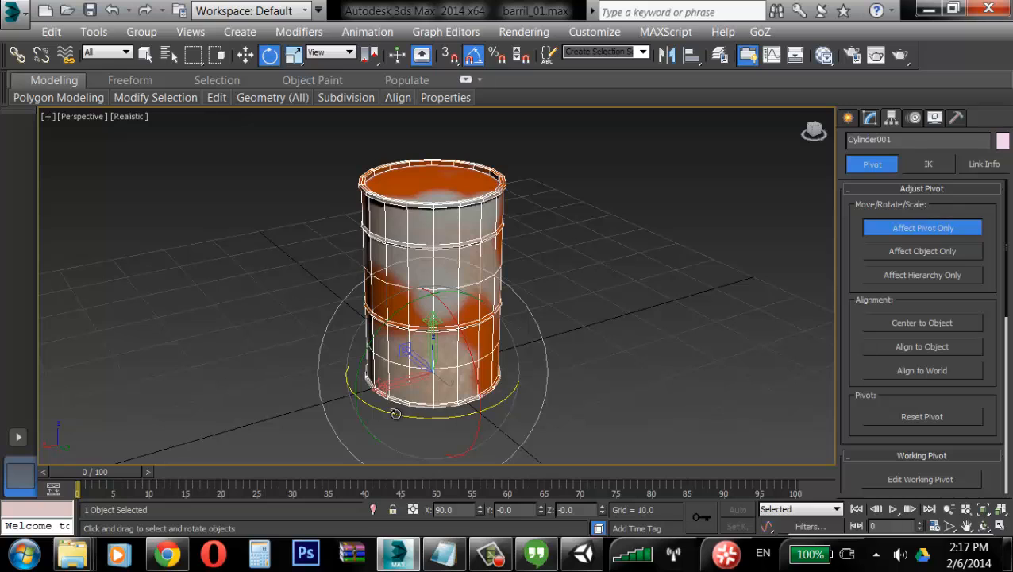
Step: Rotate the barrel's pivot -180 degrees about the Z axis
mouse_move(398, 413)
left_mouse_down()
mouse_move(429, 417)
mouse_move(376, 424)
mouse_move(397, 419)
left_mouse_up()
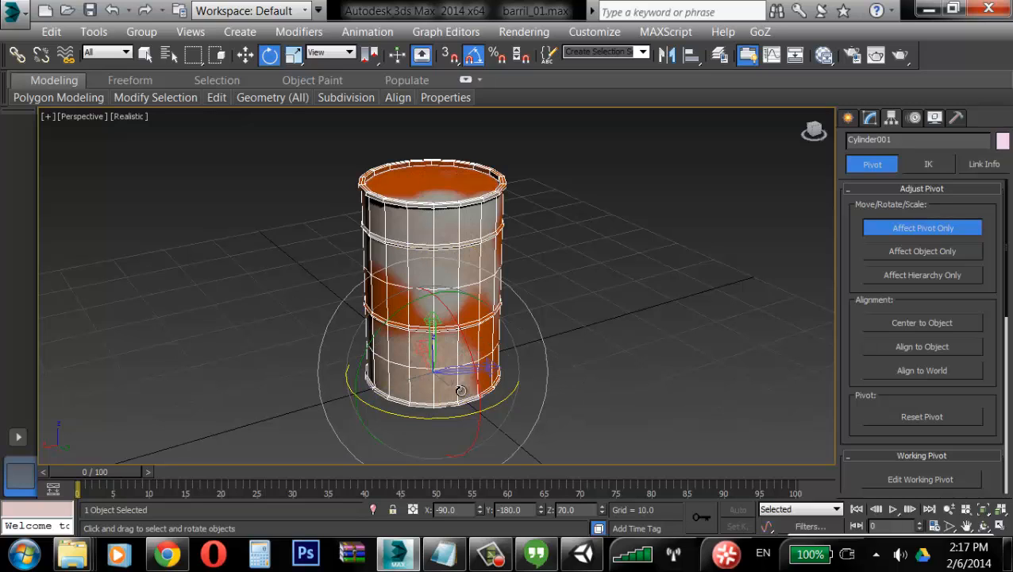
key("ctrl+z")
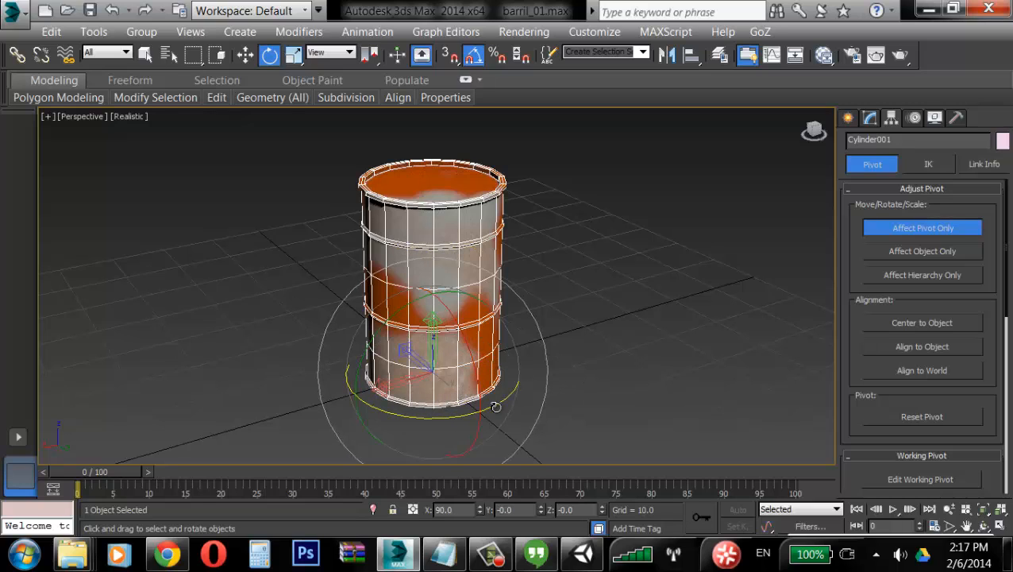
left_click_drag(501, 401, 352, 413)
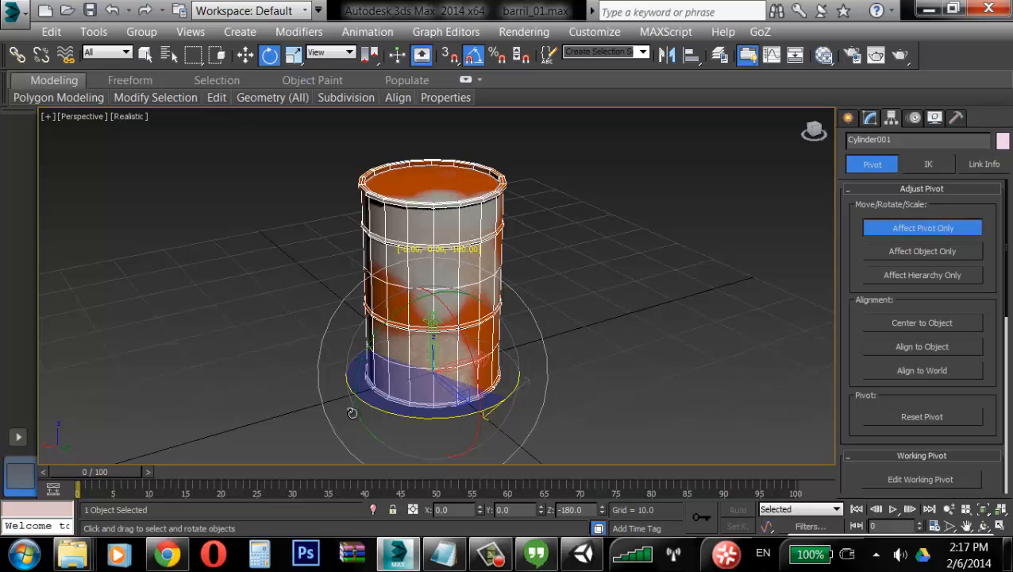
left_click_drag(351, 413, 352, 412)
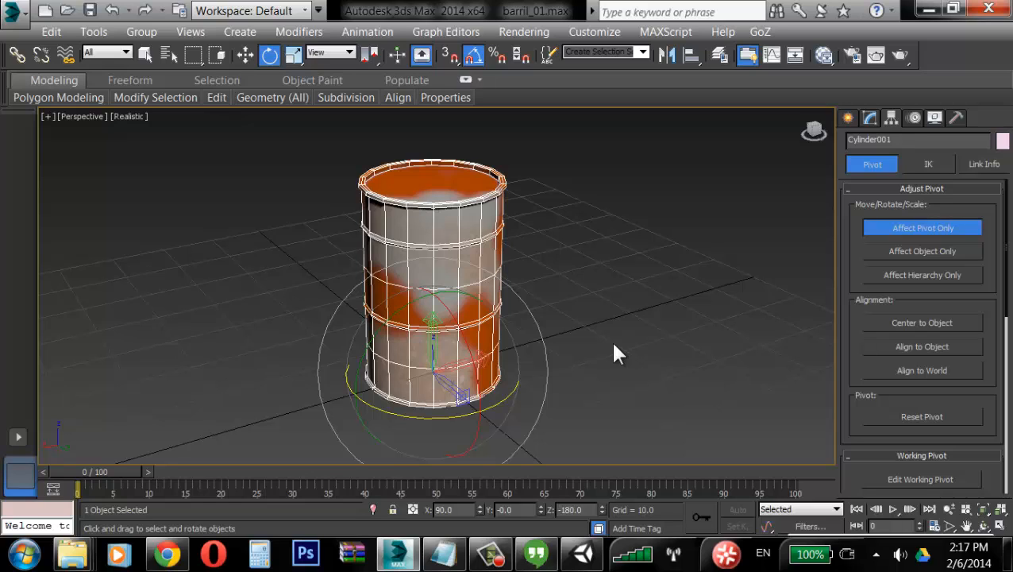
Step: Turn off Affect Pivot Only and switch back to the Move tool for the barrel
left_click(917, 229)
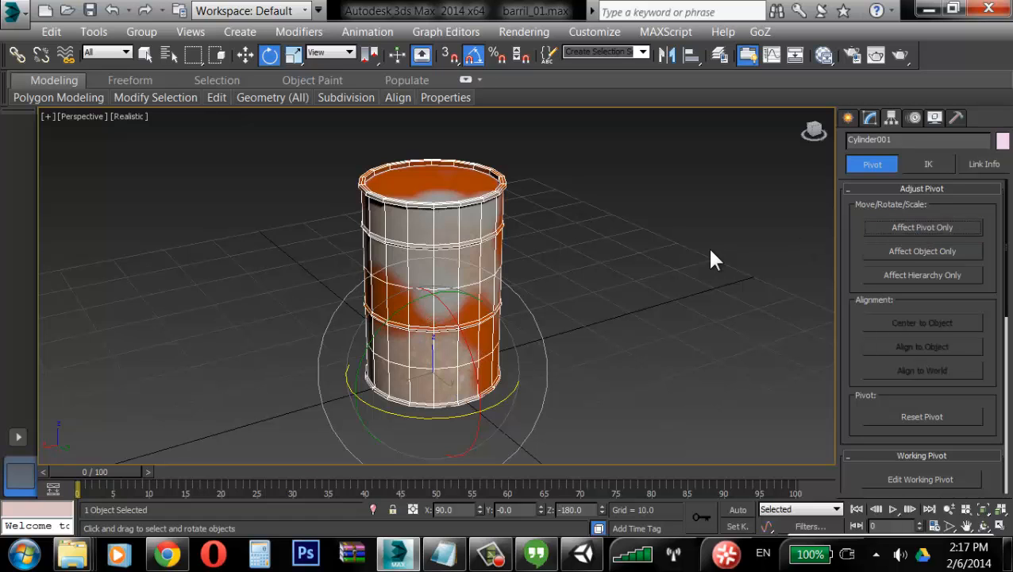
mouse_move(624, 296)
middle_mouse_down("alt")
mouse_move(441, 316)
mouse_move(601, 294)
mouse_move(616, 278)
mouse_move(584, 270)
mouse_move(590, 283)
middle_mouse_up("alt")
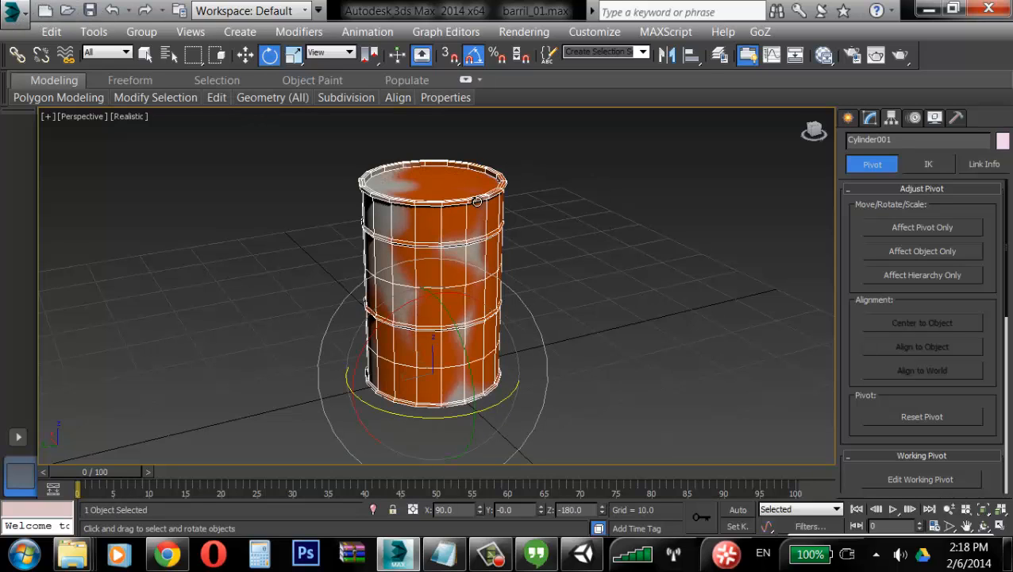
key("w")
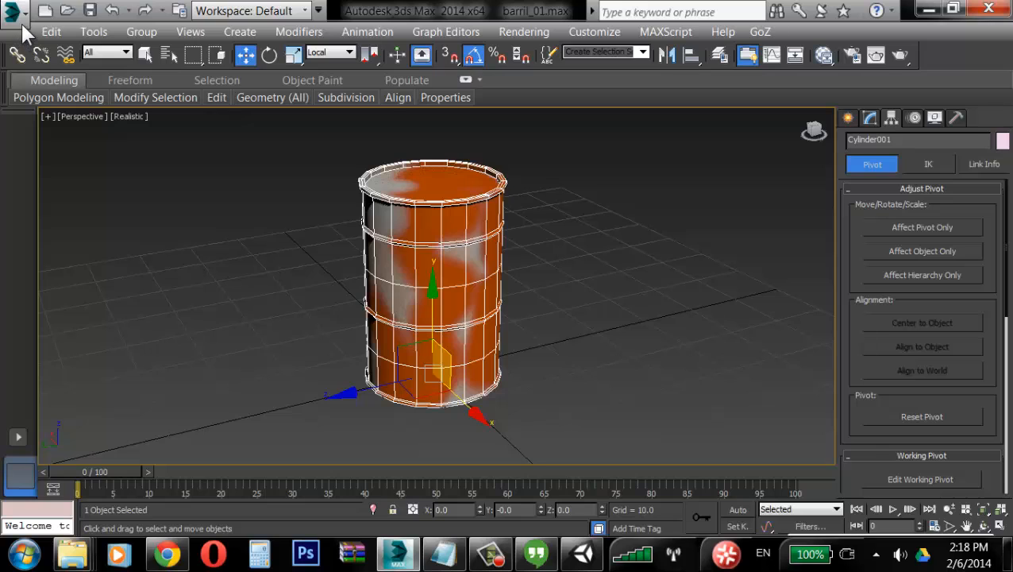
Step: Start exporting only the selected barrel with Export Selected
left_click(20, 22)
left_click(22, 24)
left_click(660, 234)
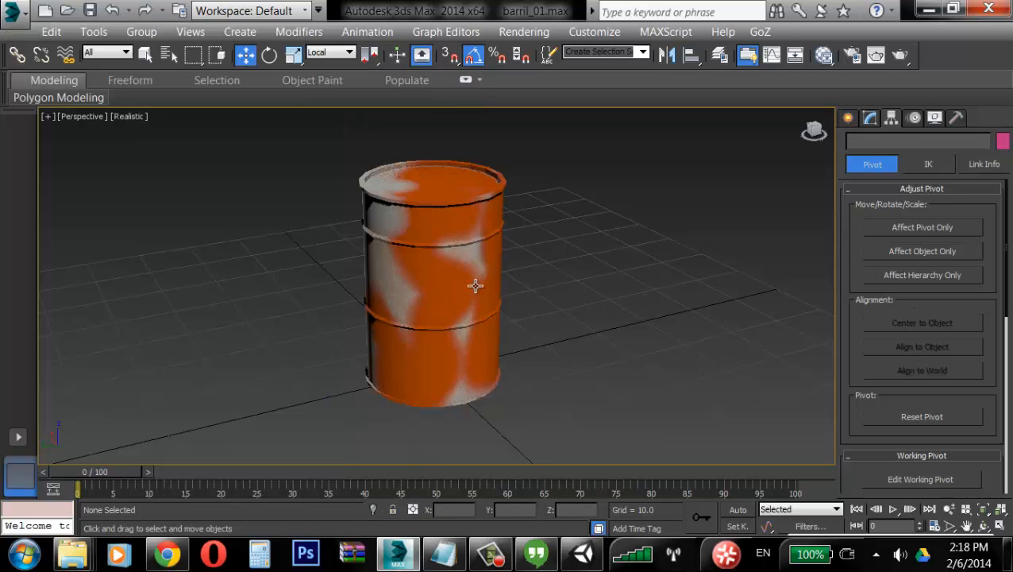
left_click(475, 286)
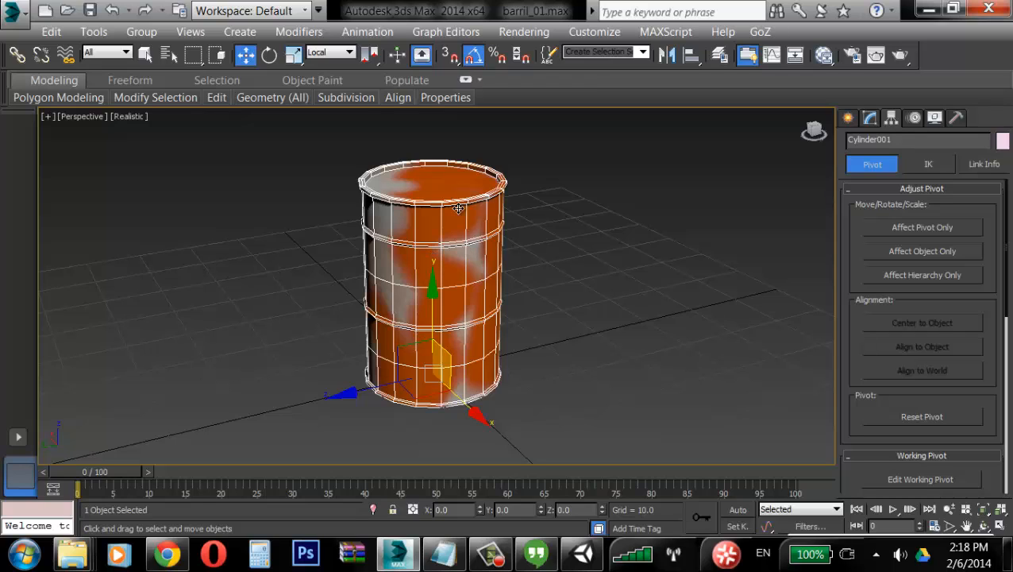
left_click(23, 21)
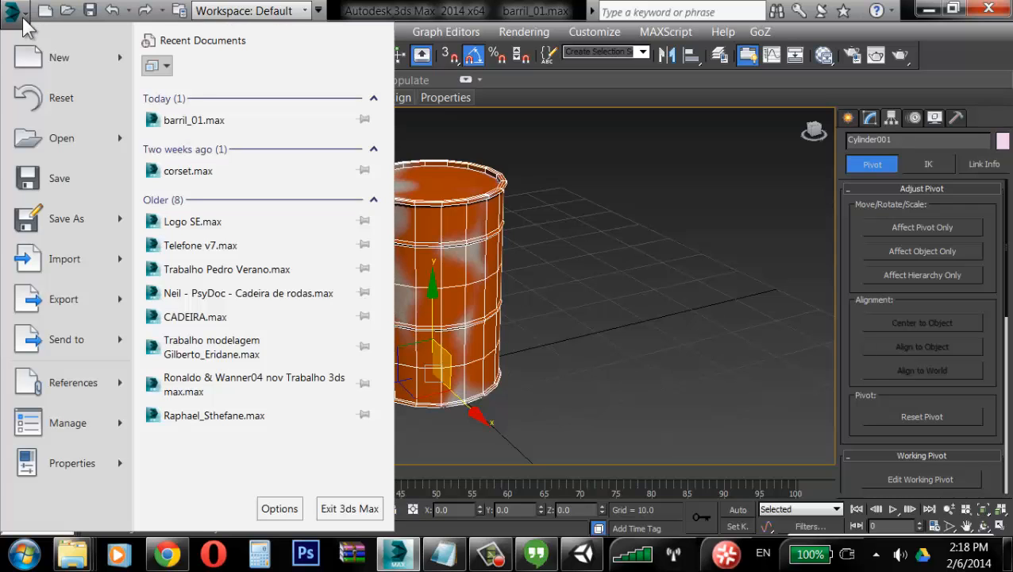
mouse_move(120, 299)
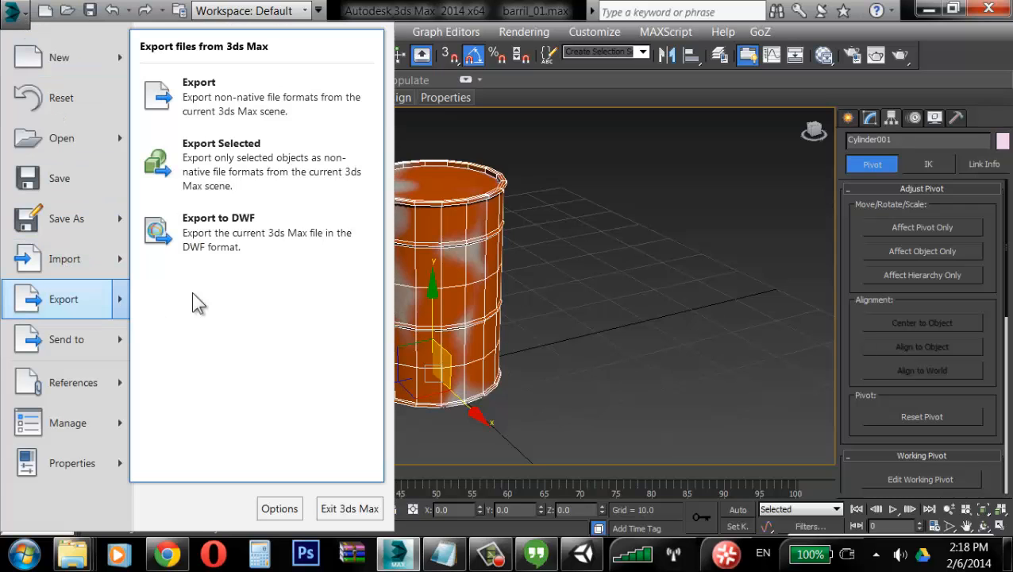
left_click(276, 162)
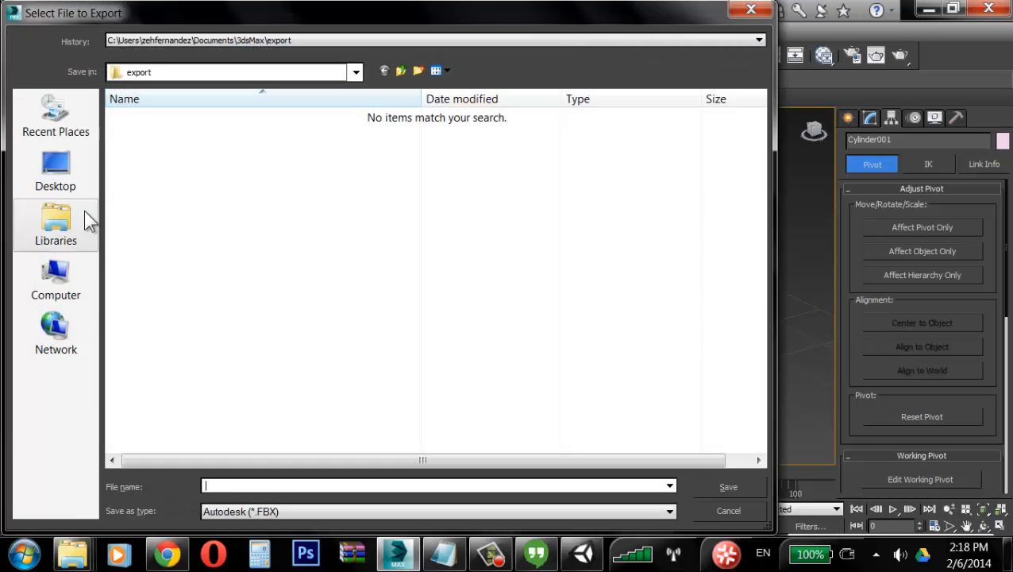
Step: Browse to the meshes folder inside Assets of the UNA_jogos_tarde project on the BackUp (D:) drive
left_click(78, 297)
double_click(605, 153)
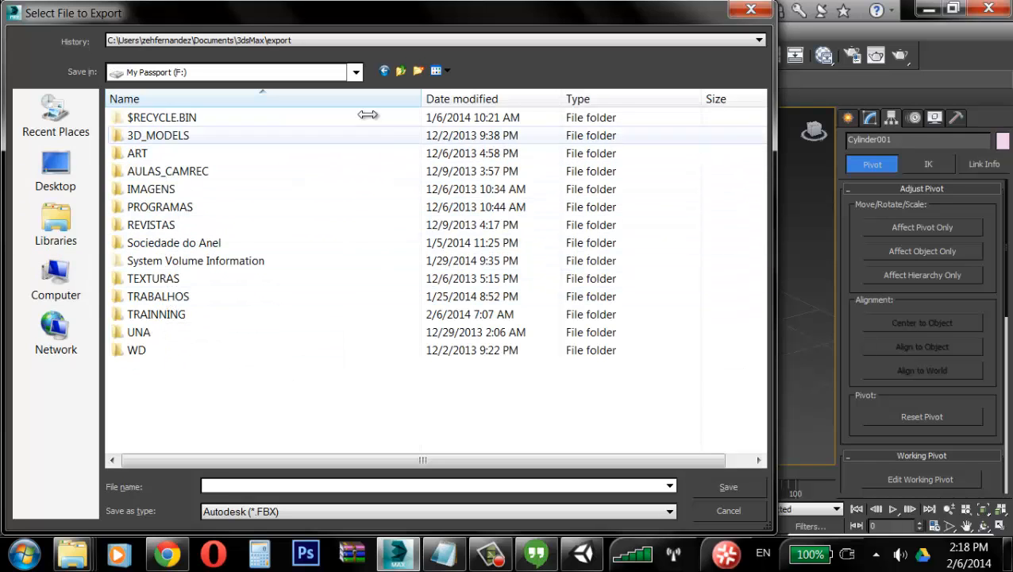
left_click(402, 71)
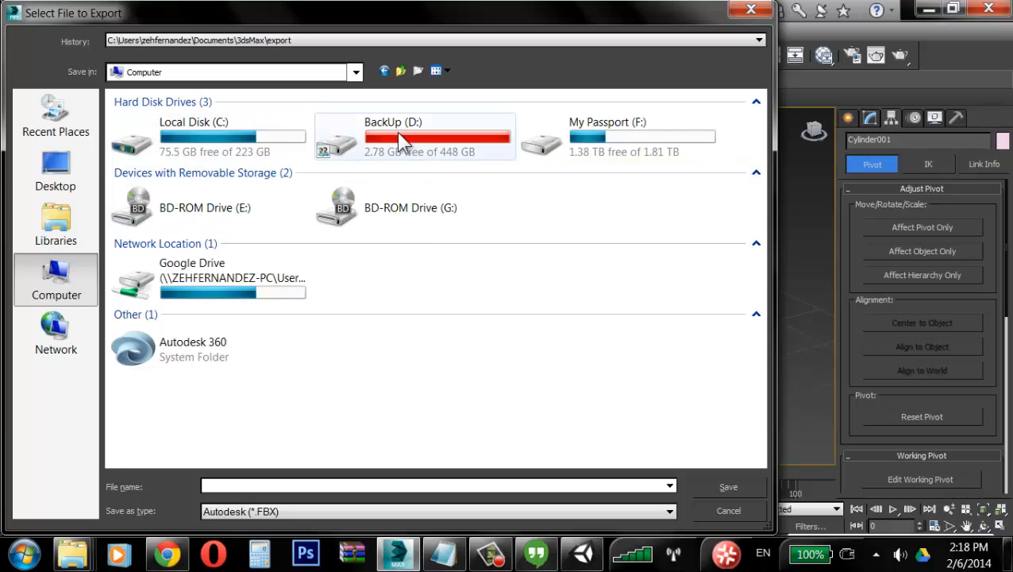
double_click(401, 141)
scroll(256, 316, "down", 2)
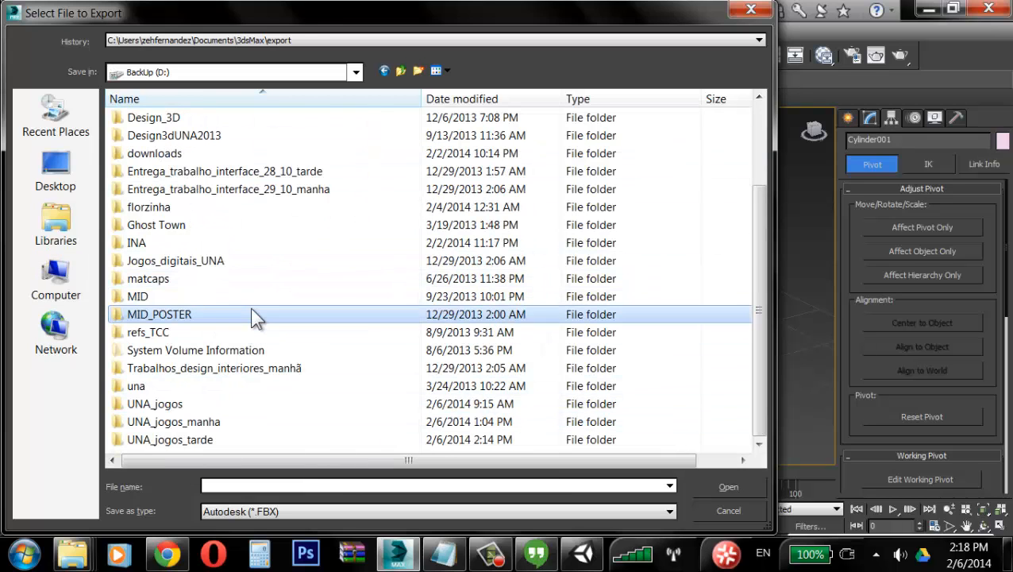
double_click(192, 439)
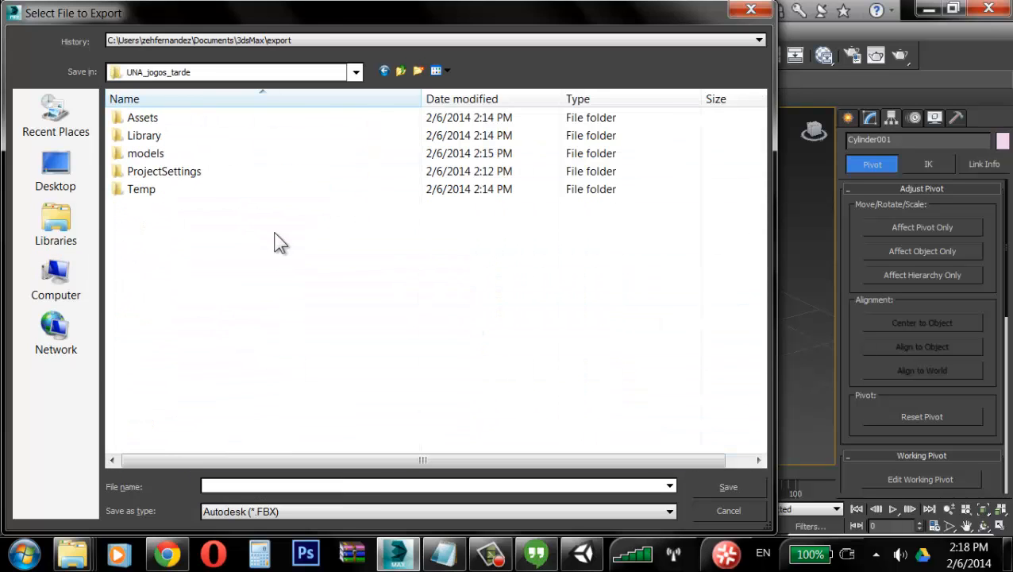
double_click(142, 121)
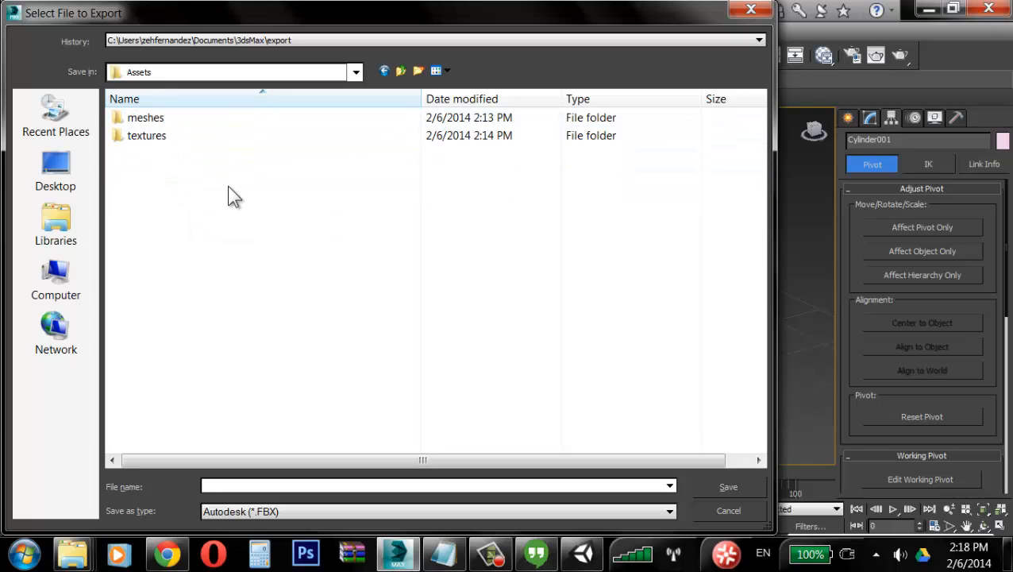
double_click(151, 119)
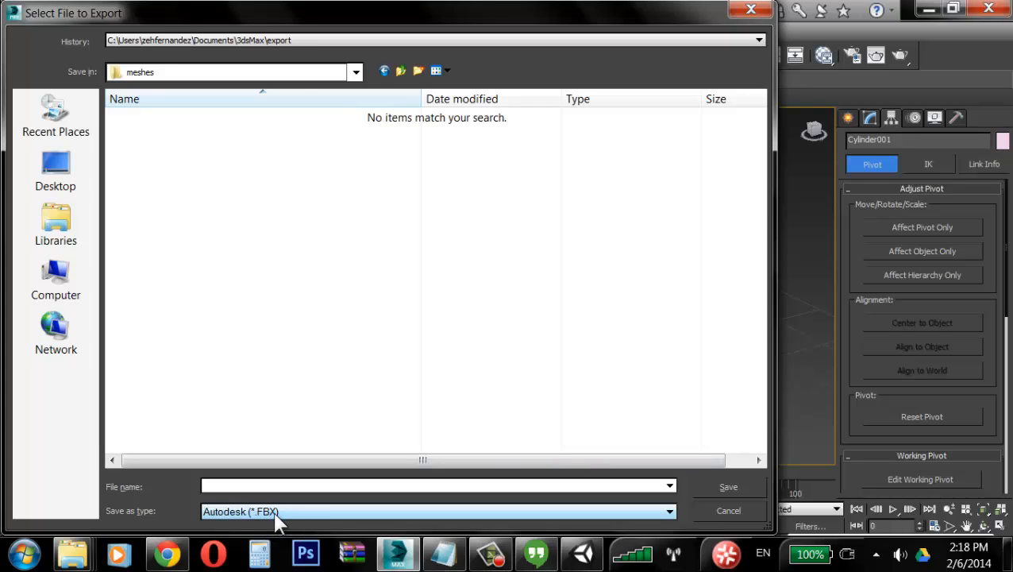
Step: Name the export file barril_01 and save it as Autodesk FBX
left_click(257, 485)
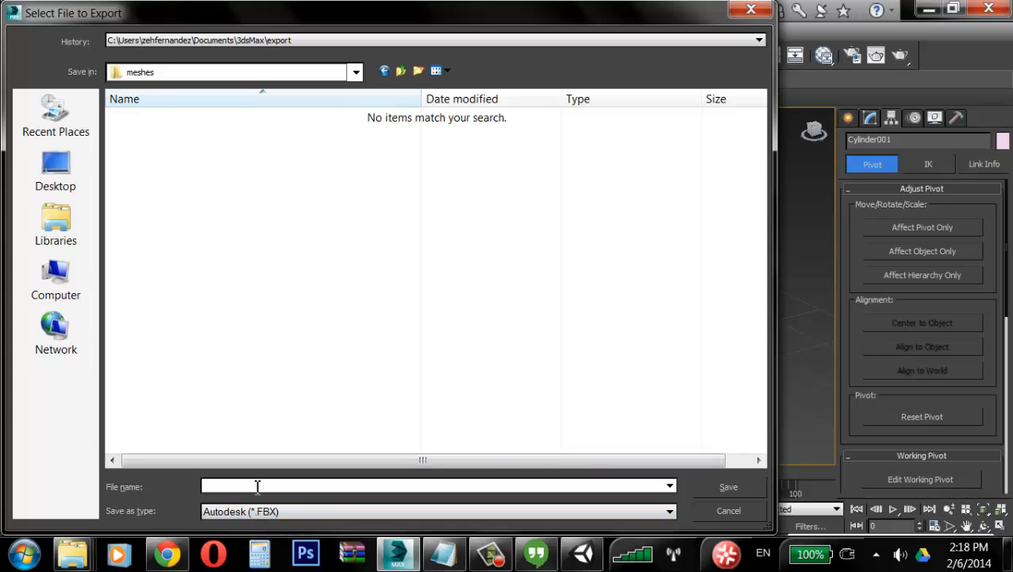
type("a")
key("BackSpace")
type("barril_01")
left_click(758, 486)
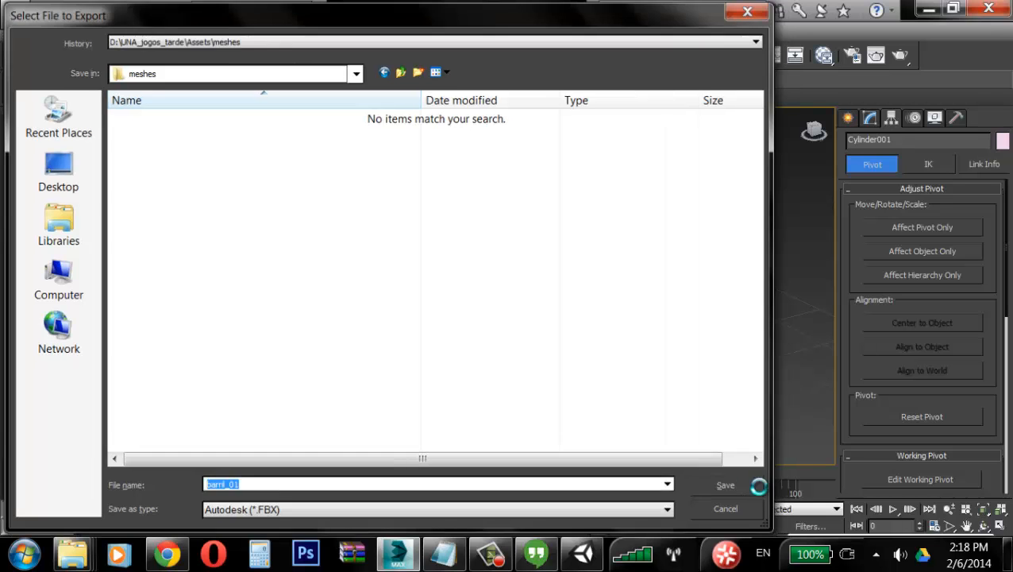
Step: Review the FBX Export dialog's Include, Advanced Options and Information sections
left_click_drag(432, 50, 365, 26)
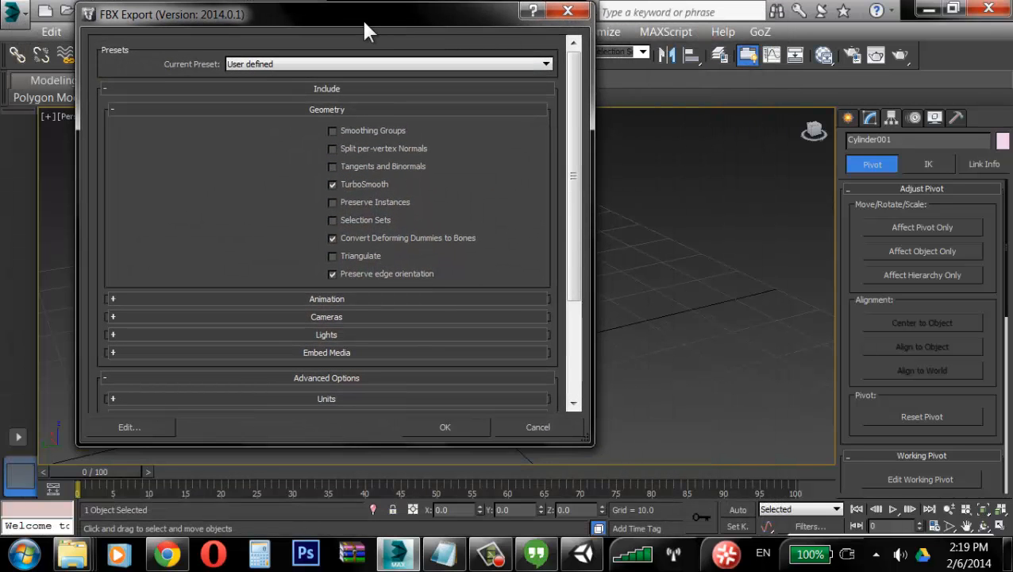
left_click(325, 109)
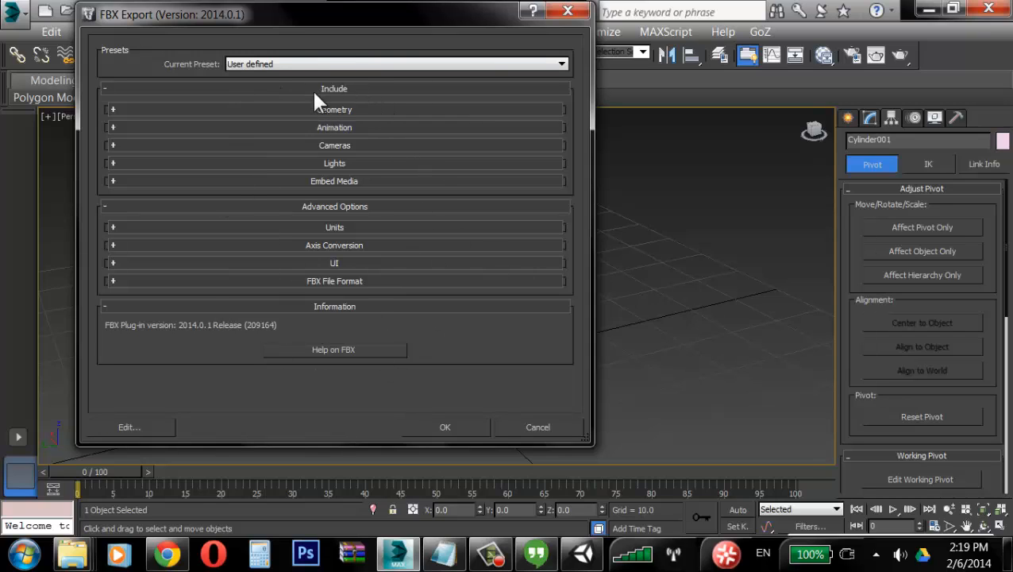
left_click(162, 88)
left_click(143, 108)
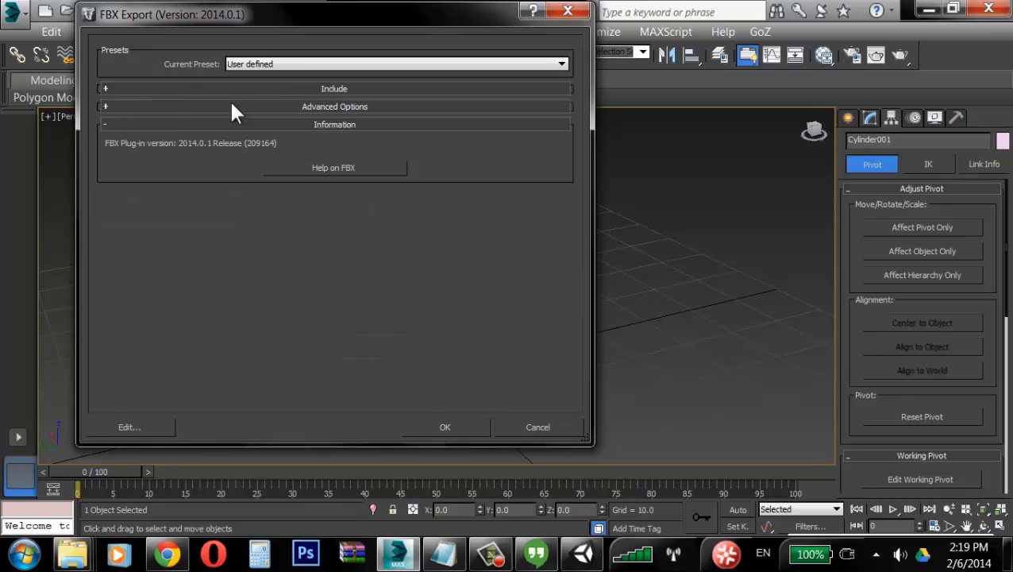
left_click(331, 125)
left_click(339, 126)
left_click(352, 125)
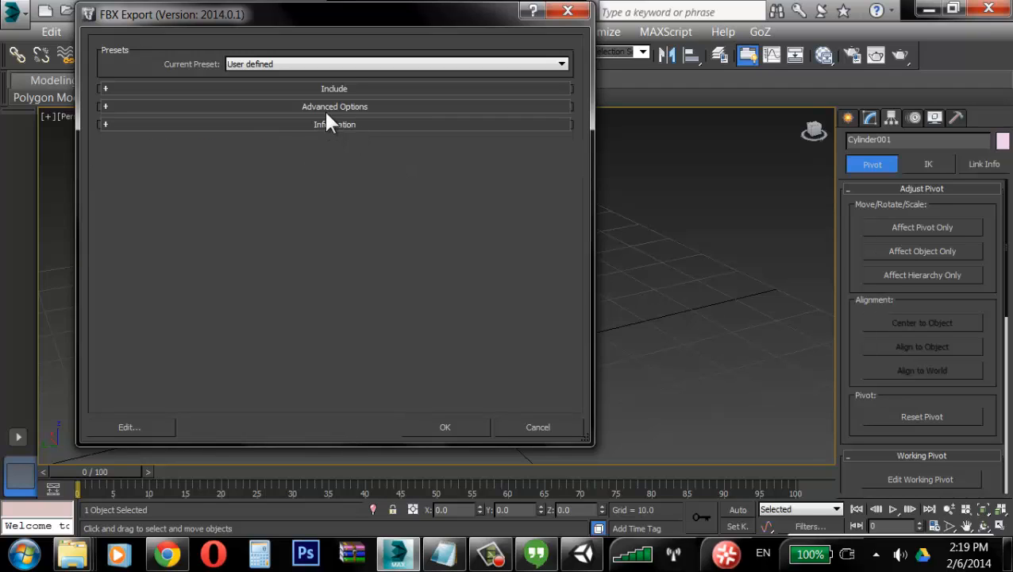
left_click(285, 89)
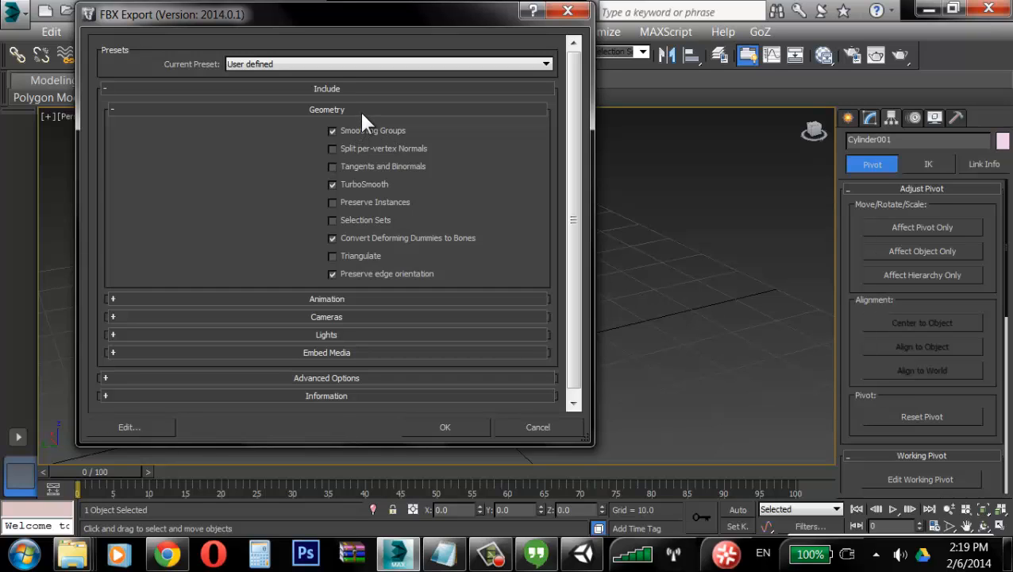
Step: Examine the Geometry, Animation, Cameras and Lights include options of the FBX export
left_click(361, 111)
left_click(350, 127)
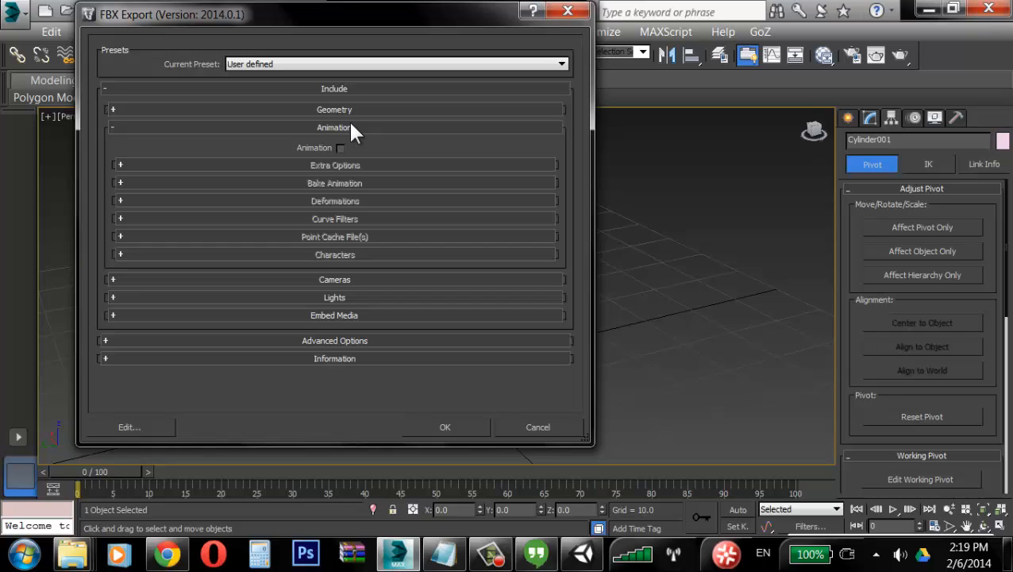
left_click(357, 127)
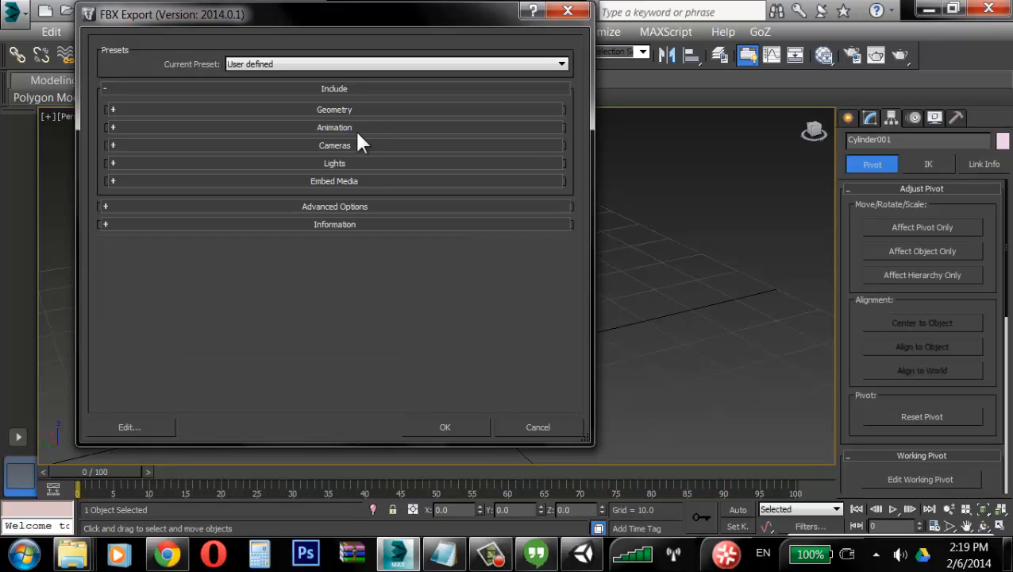
left_click(357, 145)
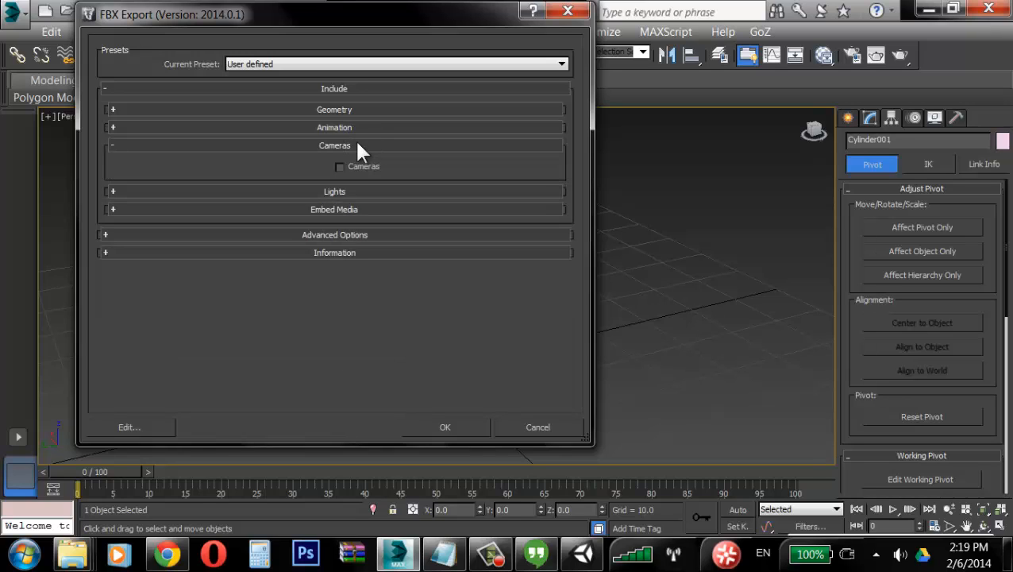
left_click(357, 145)
left_click(358, 163)
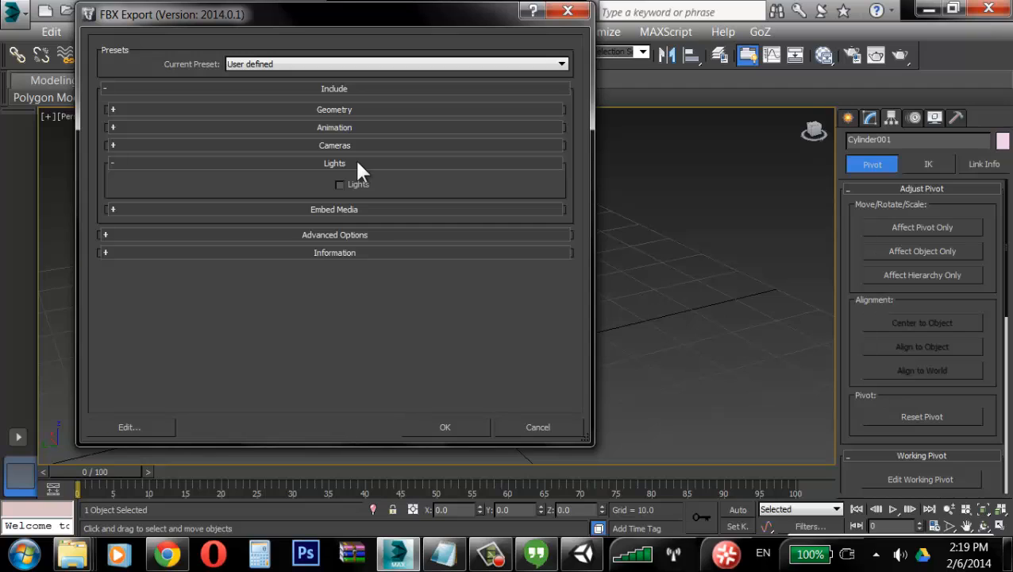
left_click(357, 164)
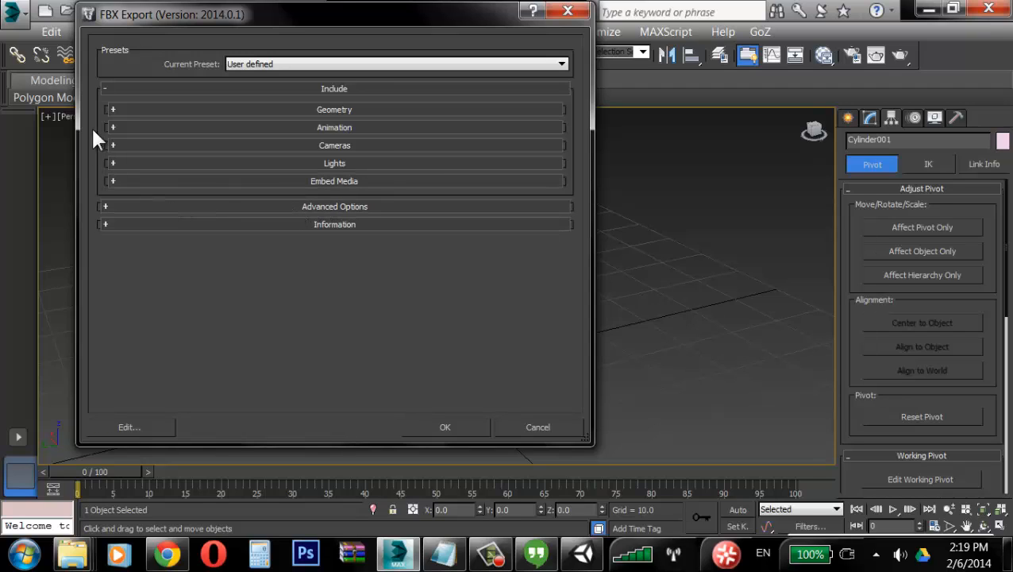
Step: Disable automatic units and set the scene units converted to Meters in the FBX export options
left_click(109, 89)
left_click(114, 104)
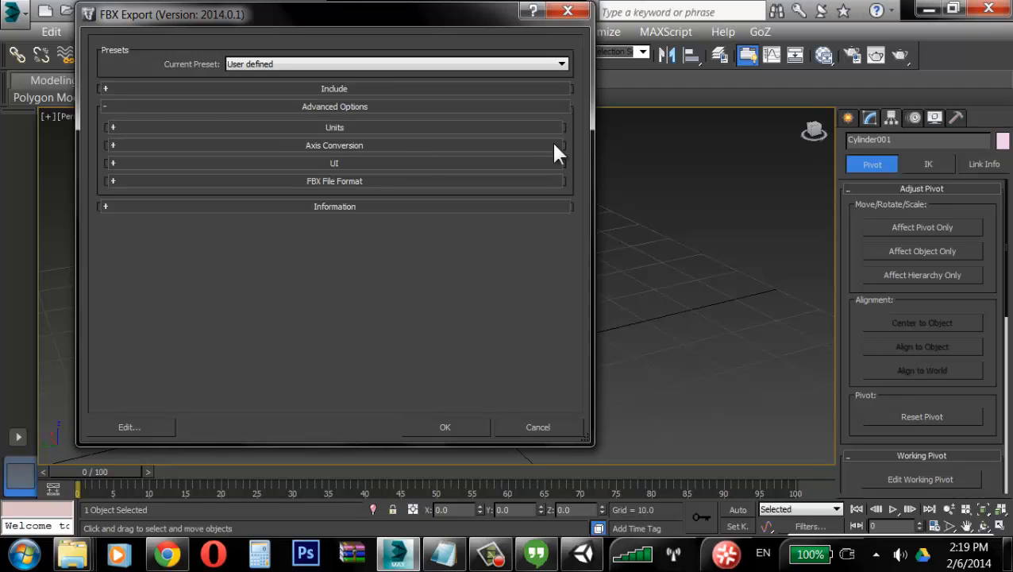
left_click(350, 127)
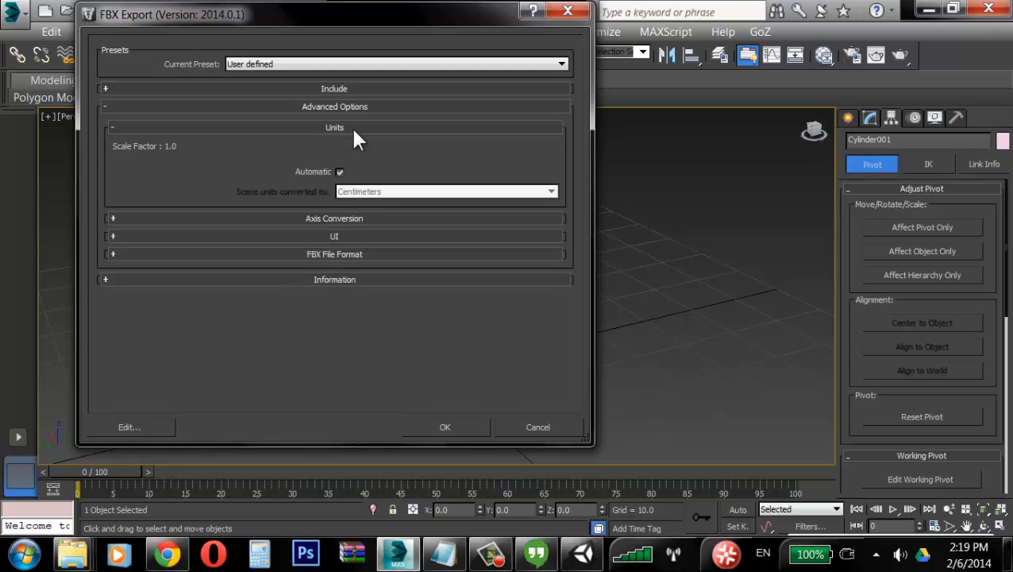
left_click(340, 173)
left_click(397, 192)
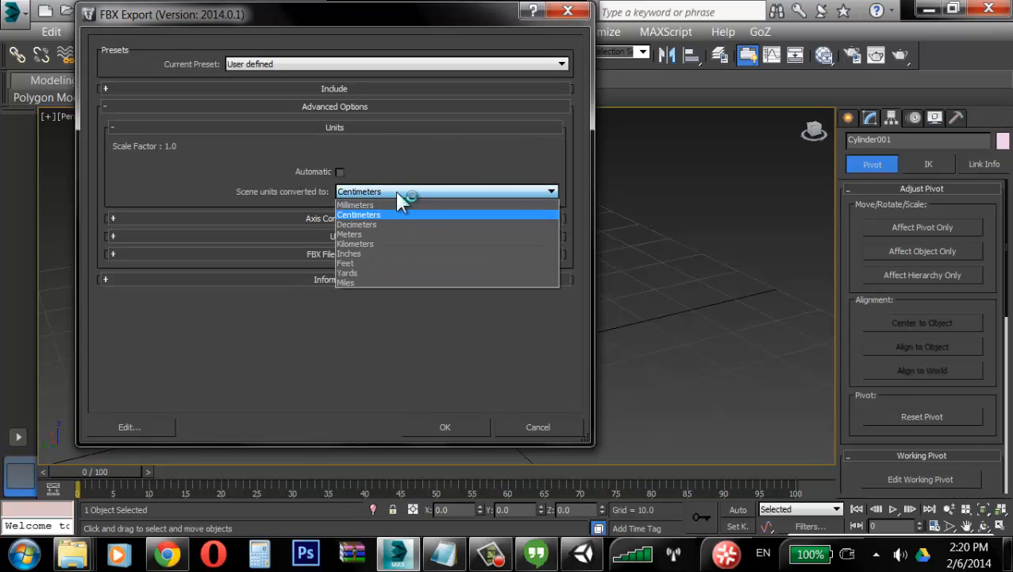
left_click(397, 193)
left_click(397, 192)
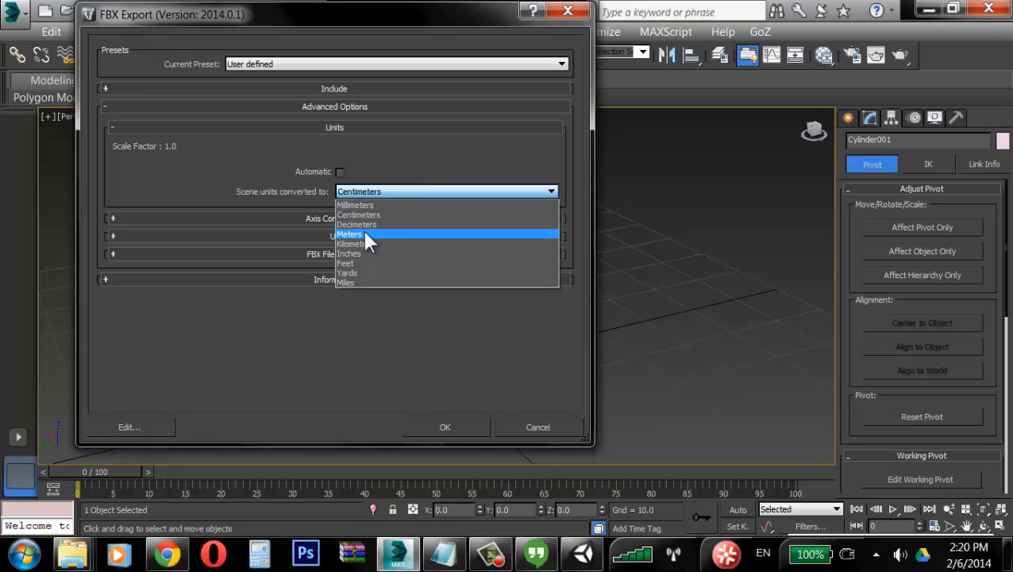
left_click(352, 162)
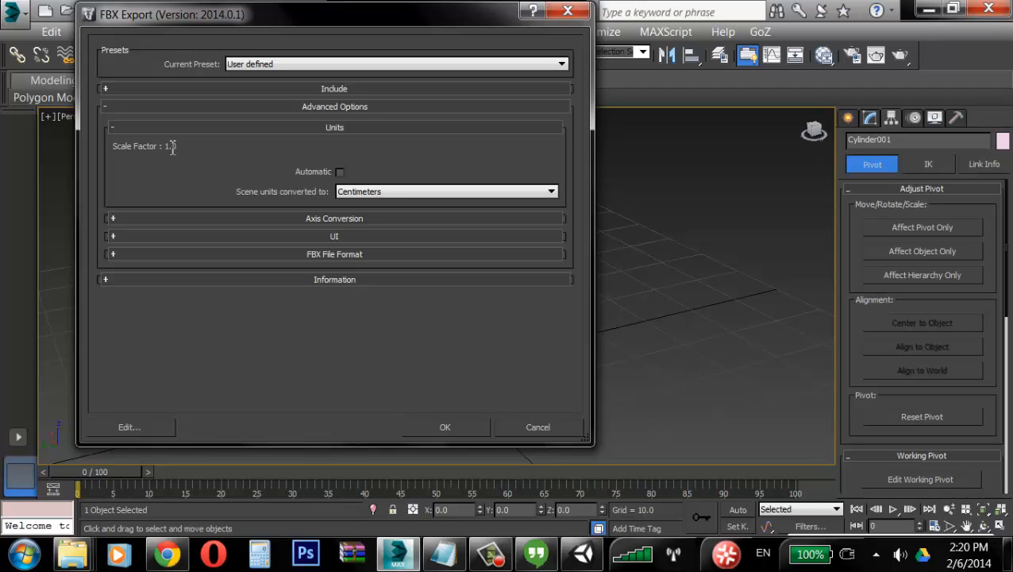
left_click(385, 192)
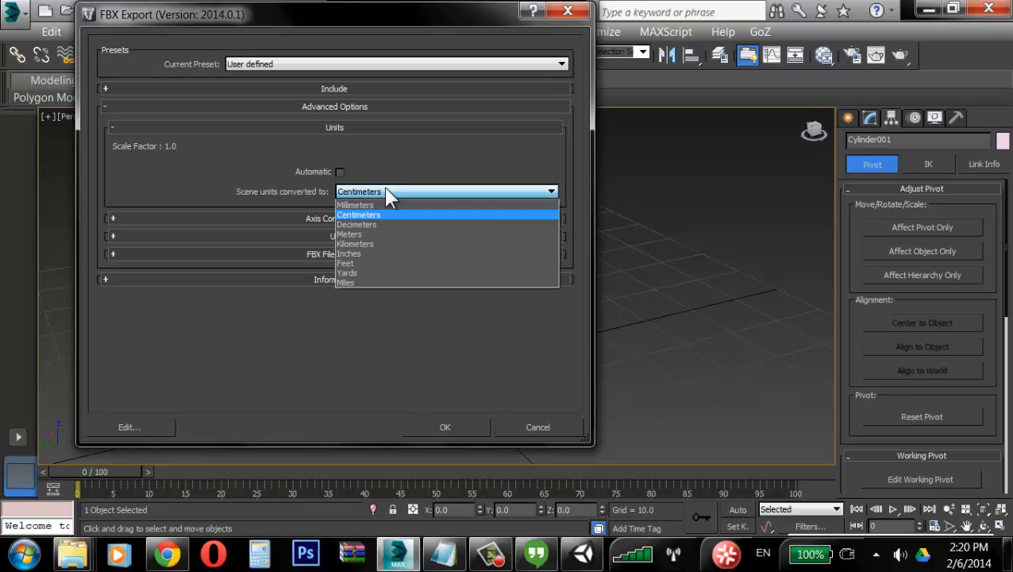
left_click(380, 235)
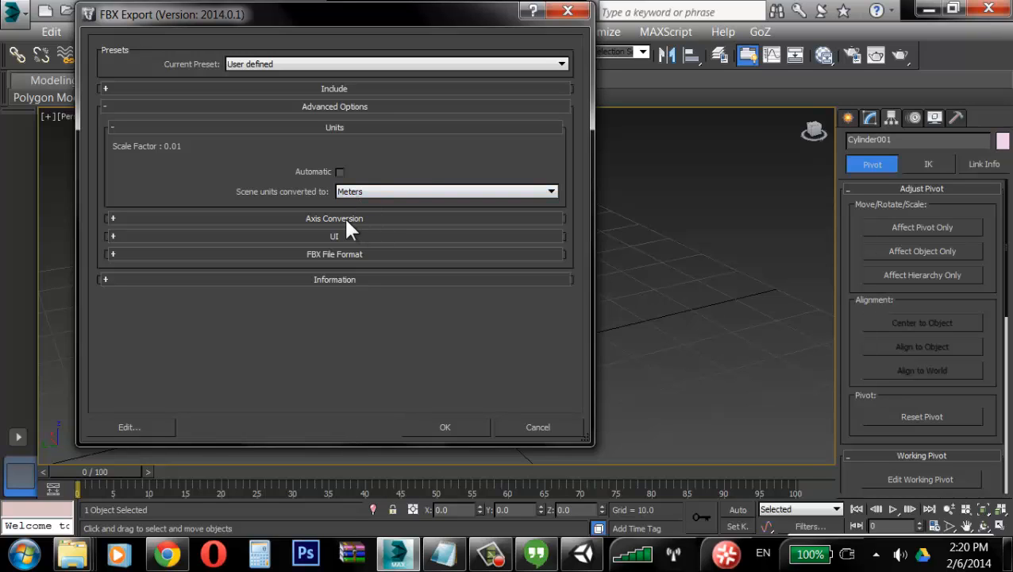
Step: Set the Up Axis to Y-up under Axis Conversion
left_click(346, 220)
left_click(361, 241)
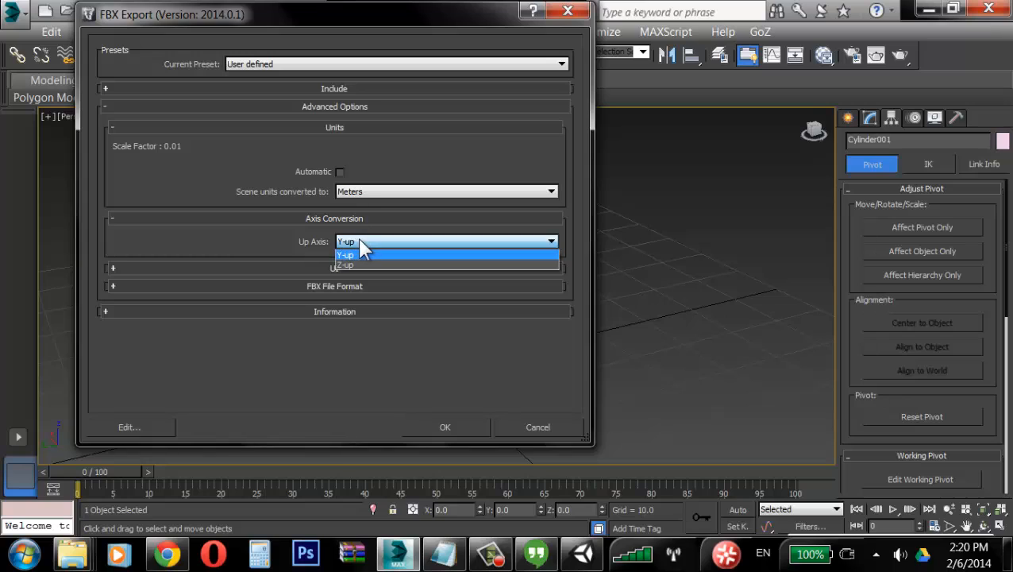
left_click(336, 241)
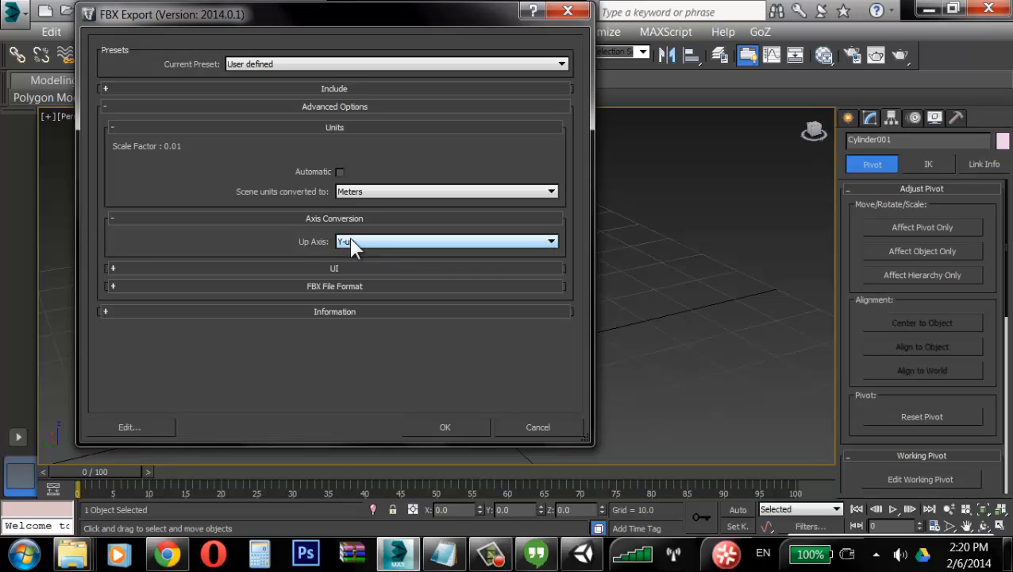
left_click(348, 245)
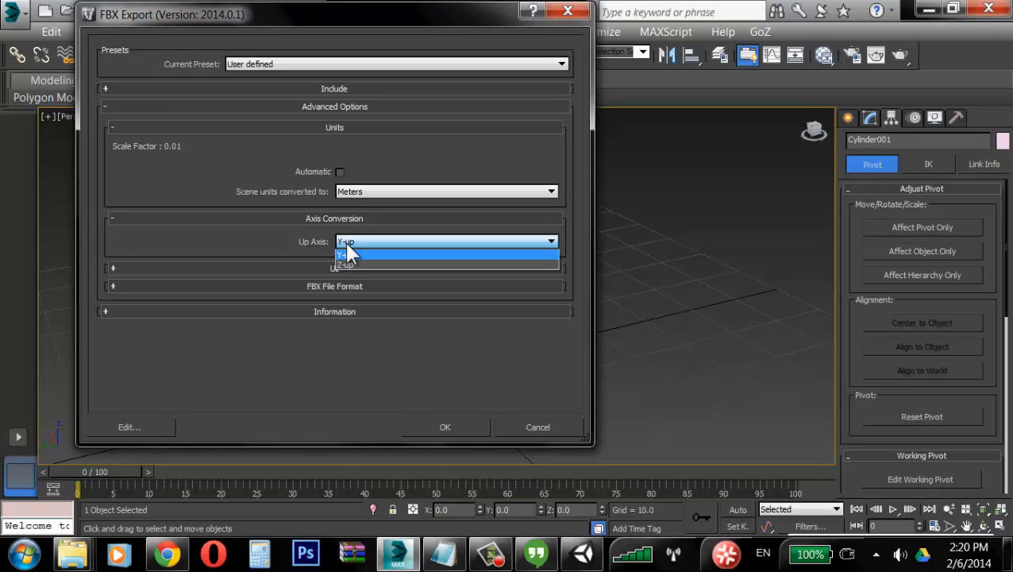
Step: Recheck the Up Axis choice and collapse the Axis Conversion section of the FBX export options
left_click(346, 251)
left_click(347, 243)
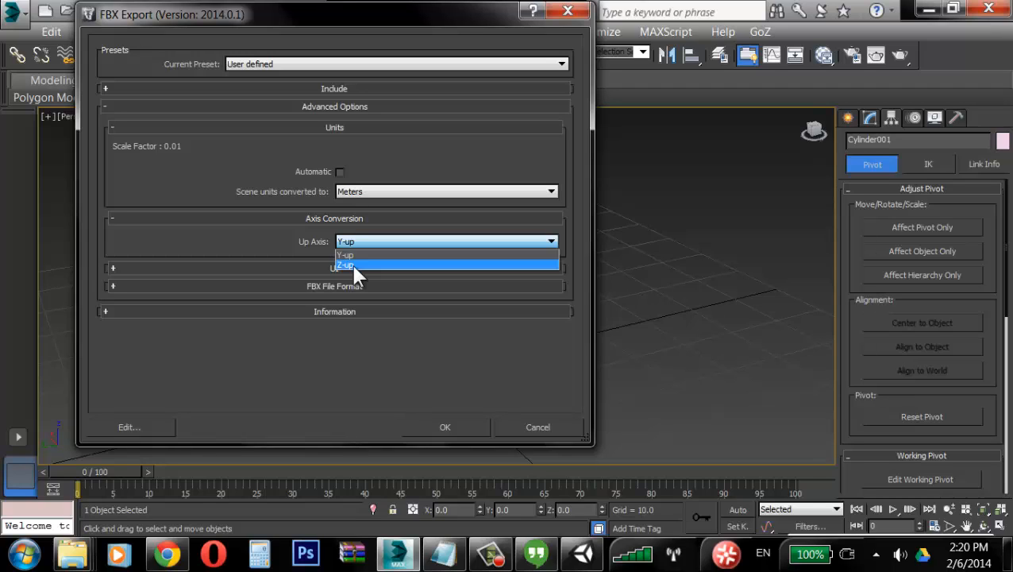
left_click(354, 254)
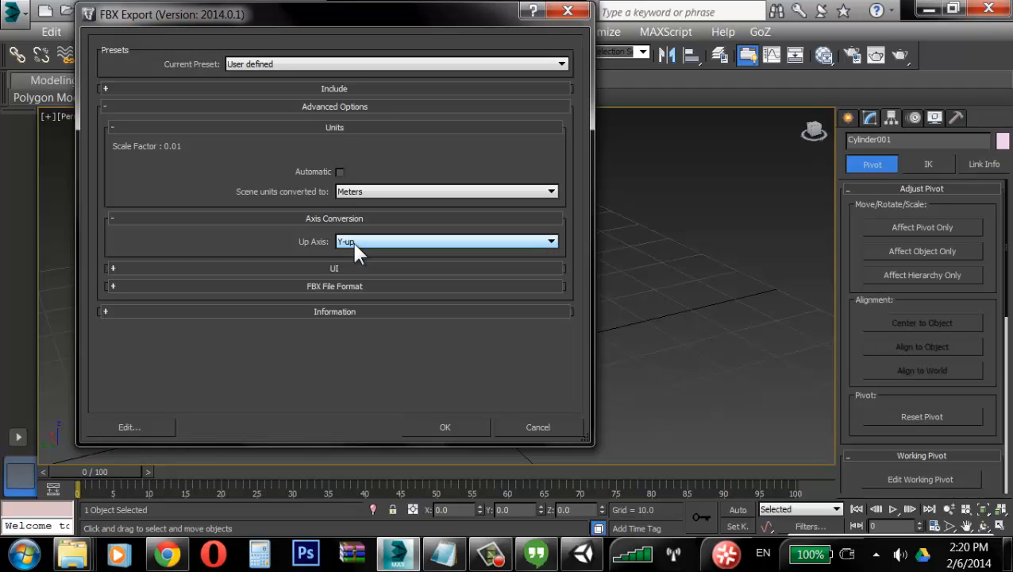
left_click(350, 220)
left_click(354, 235)
left_click(359, 236)
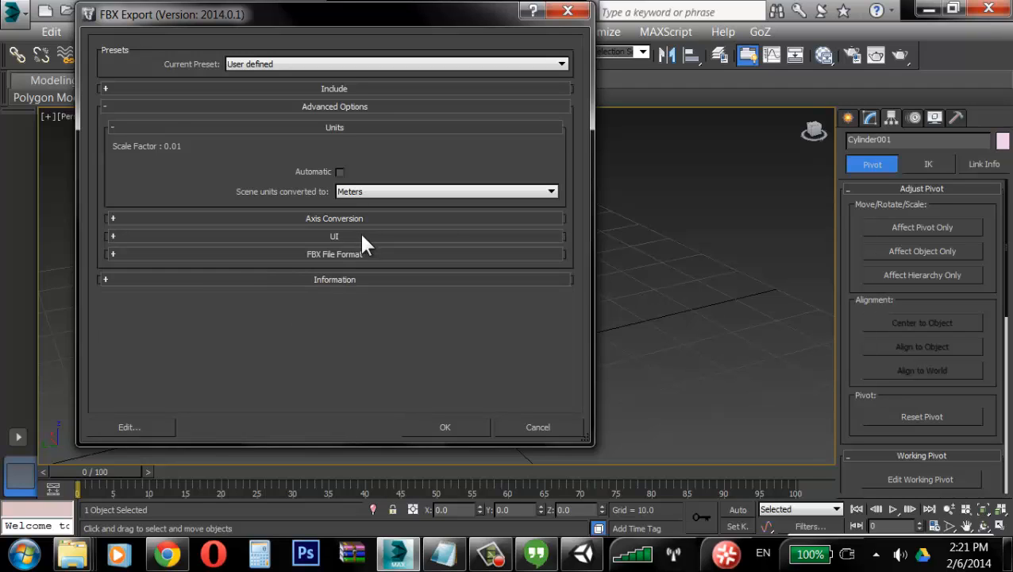
Step: Set the FBX file format version to FBX 2013 with Binary type and confirm the export
left_click(340, 254)
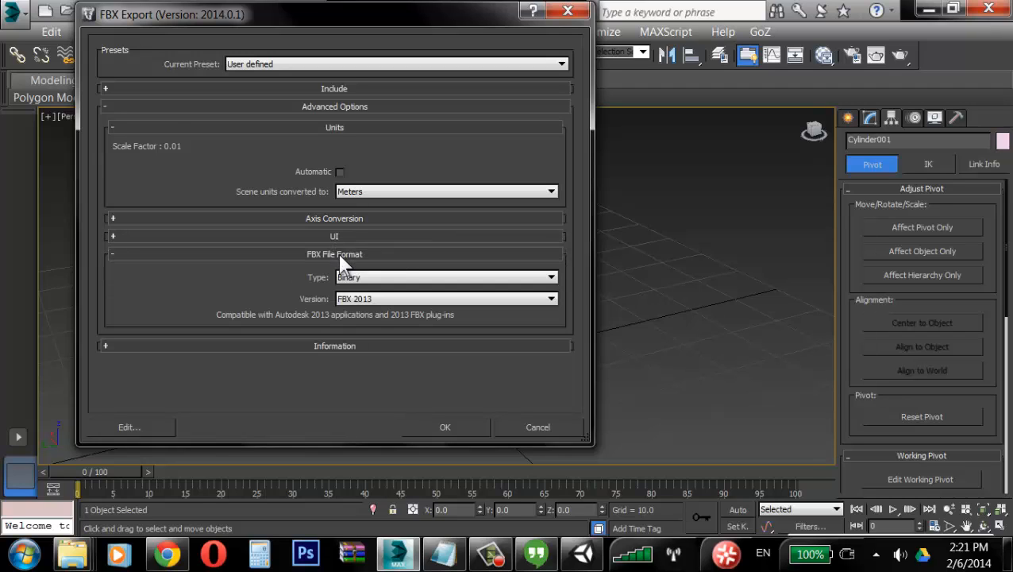
left_click(379, 299)
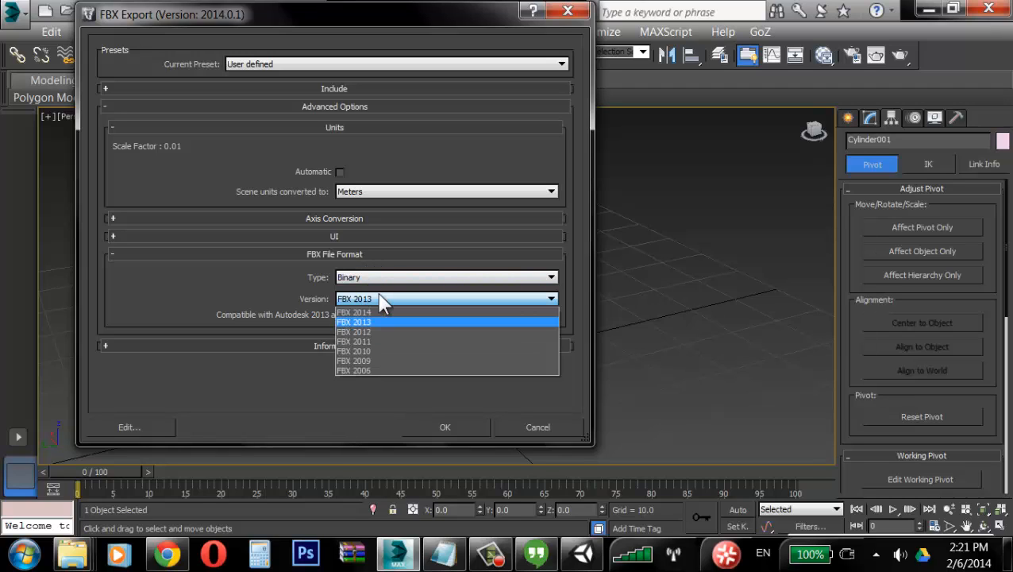
left_click(371, 296)
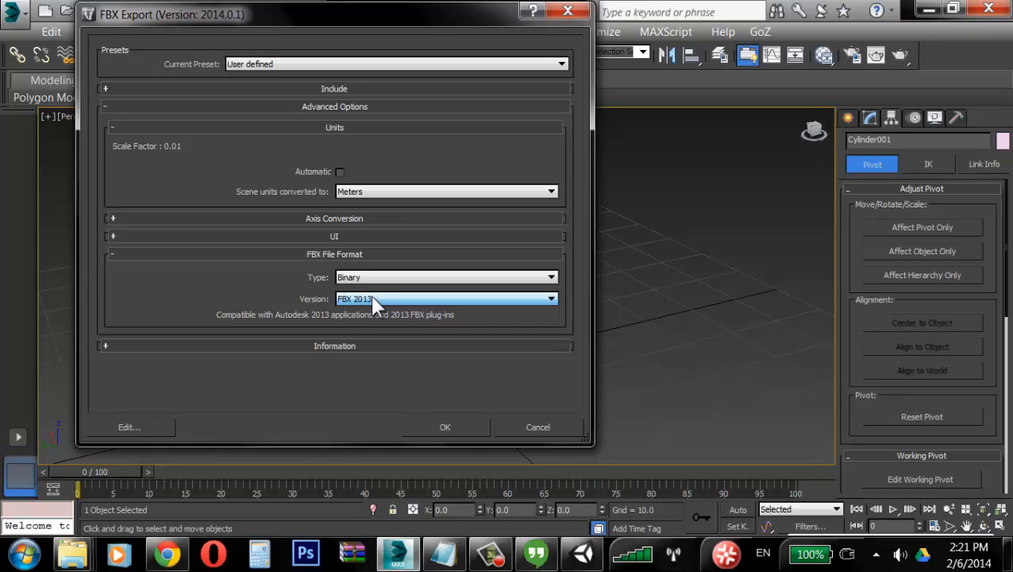
left_click(370, 297)
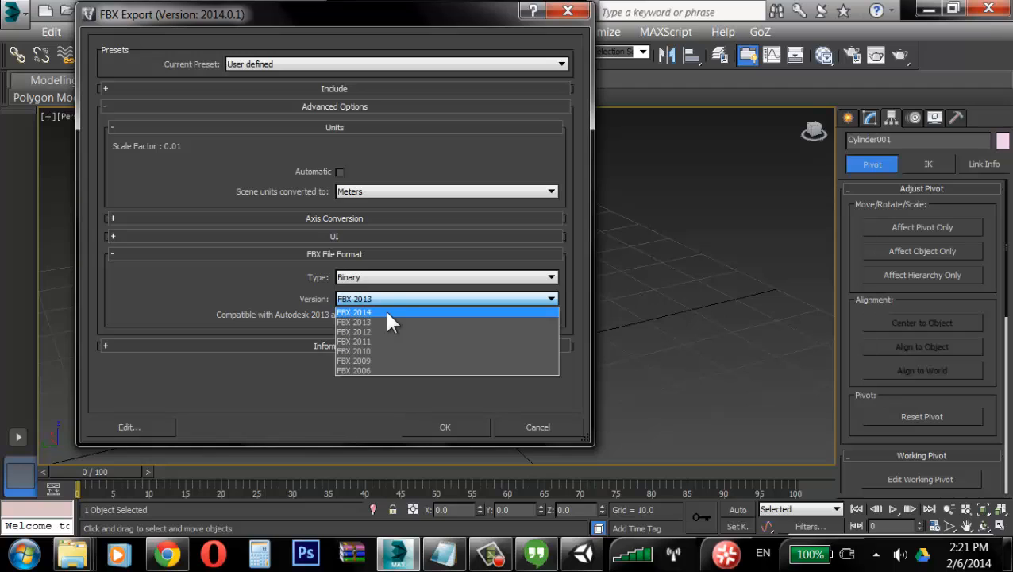
left_click(384, 321)
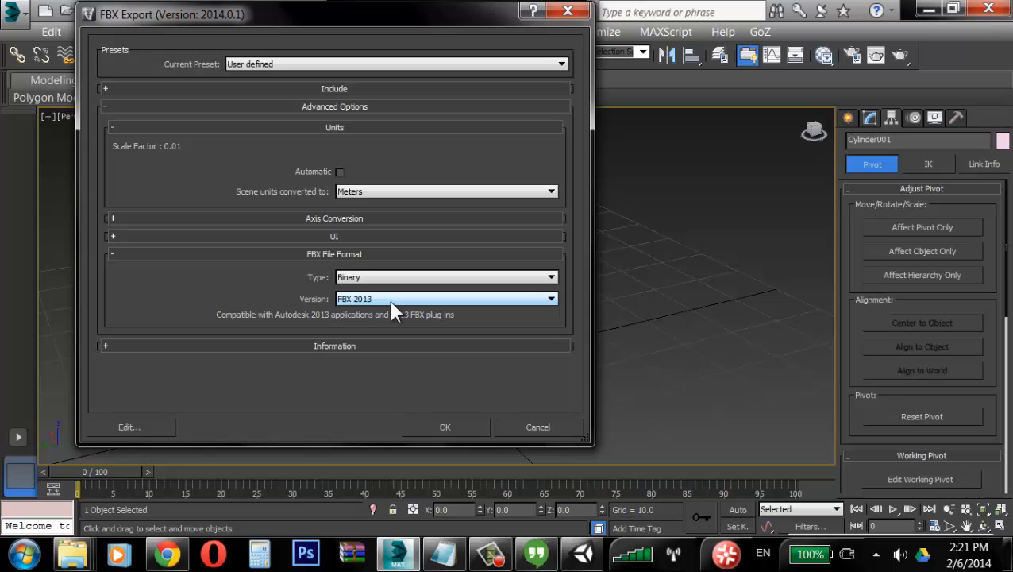
left_click(446, 427)
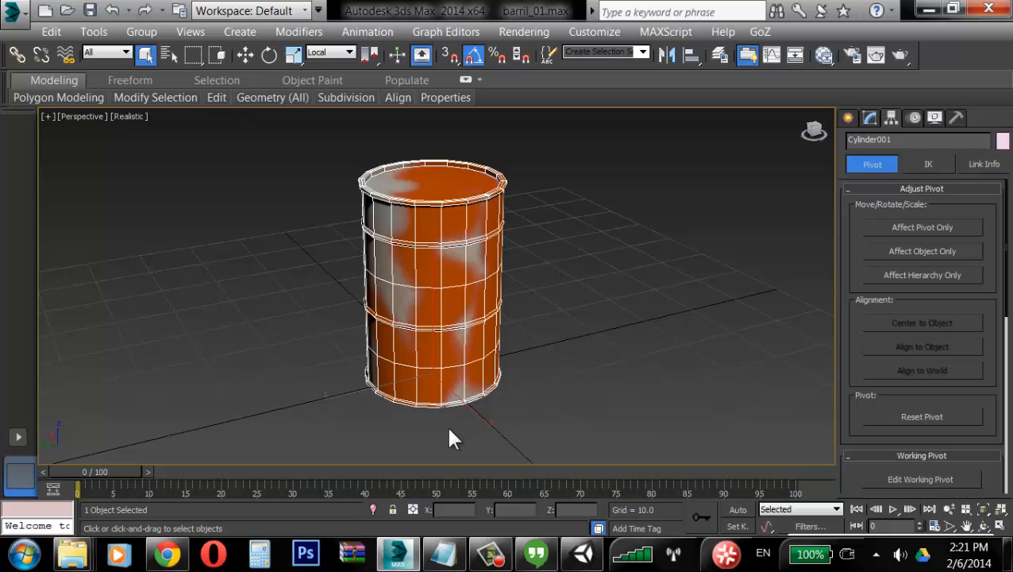
Step: Switch to Unity and inspect the imported barril_01 model's import settings and preview
left_click(594, 556)
double_click(268, 363)
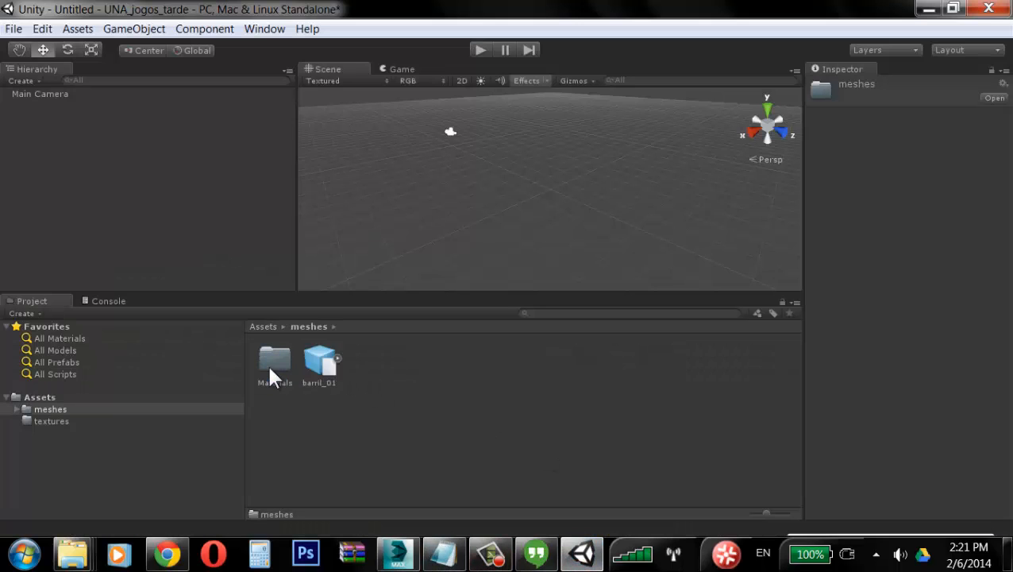
left_click(324, 370)
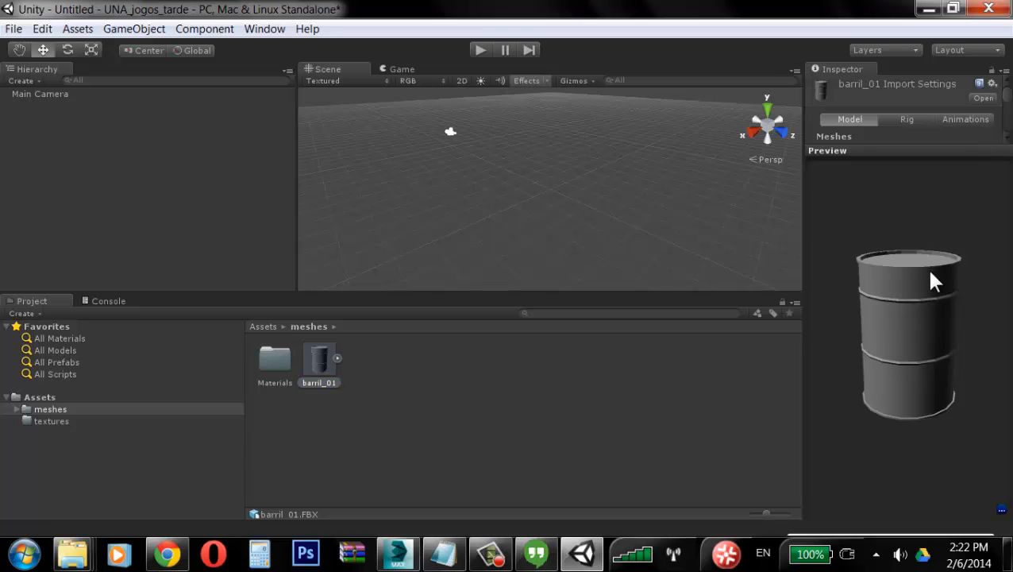
left_click_drag(933, 282, 918, 324)
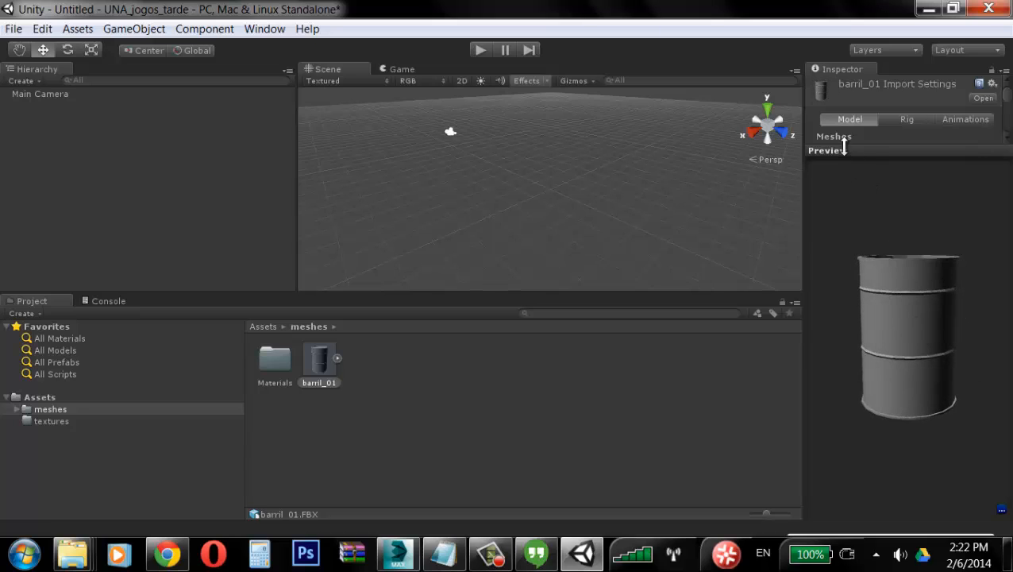
left_click_drag(845, 150, 876, 393)
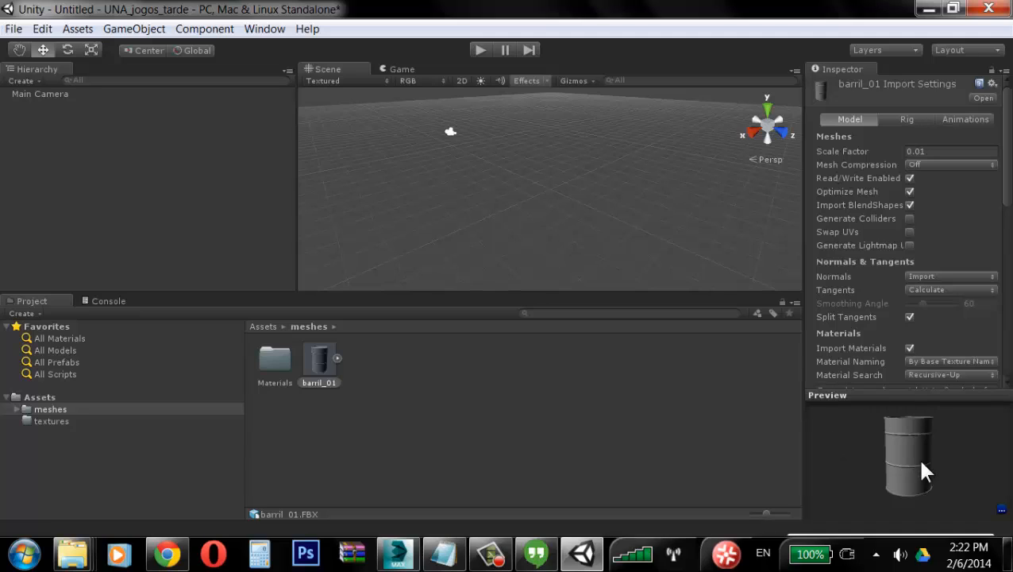
left_click_drag(924, 470, 921, 486)
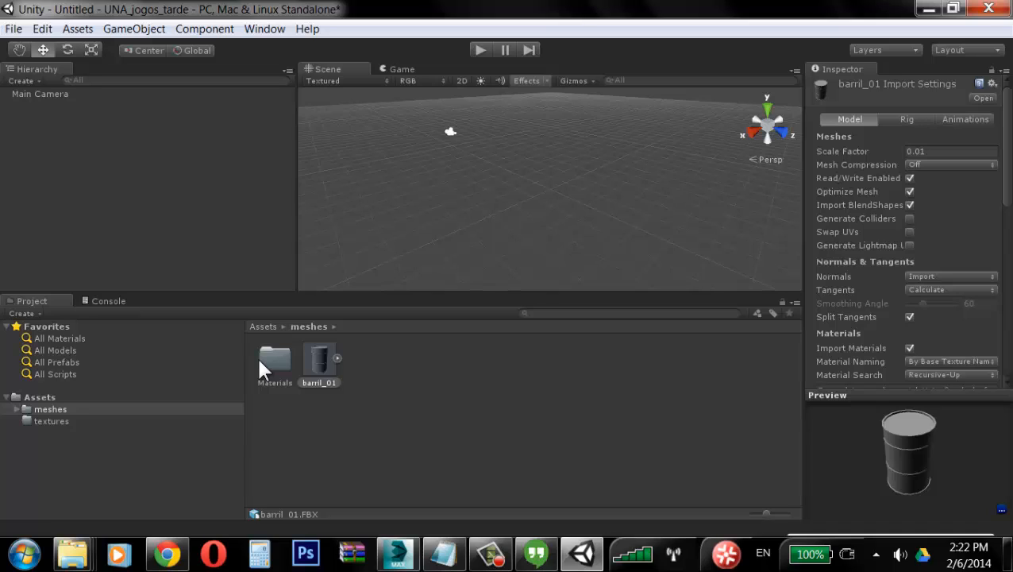
Step: Browse the meshes folder's Materials subfolder to check the imported barrel material
left_click(41, 409)
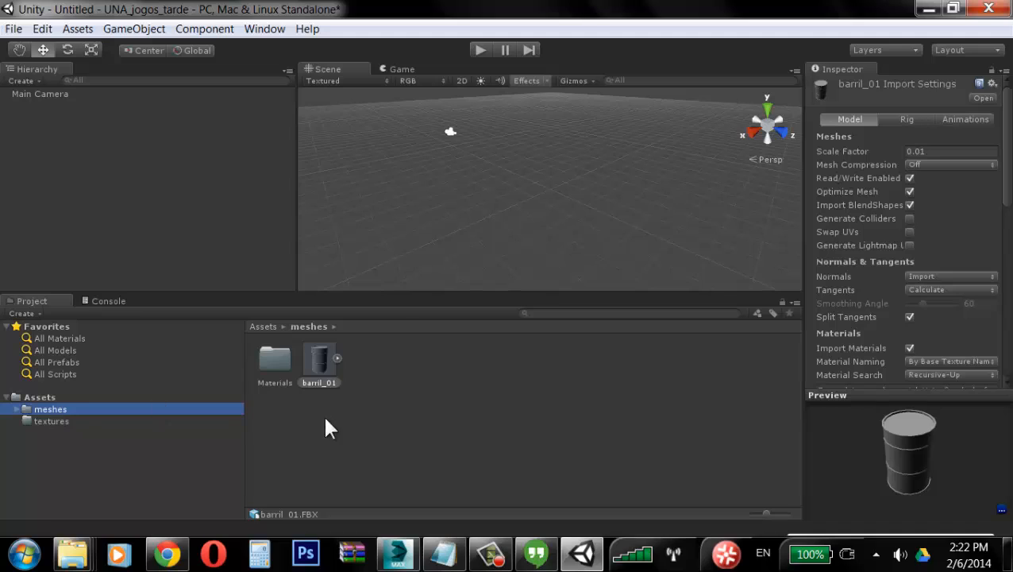
left_click(286, 362)
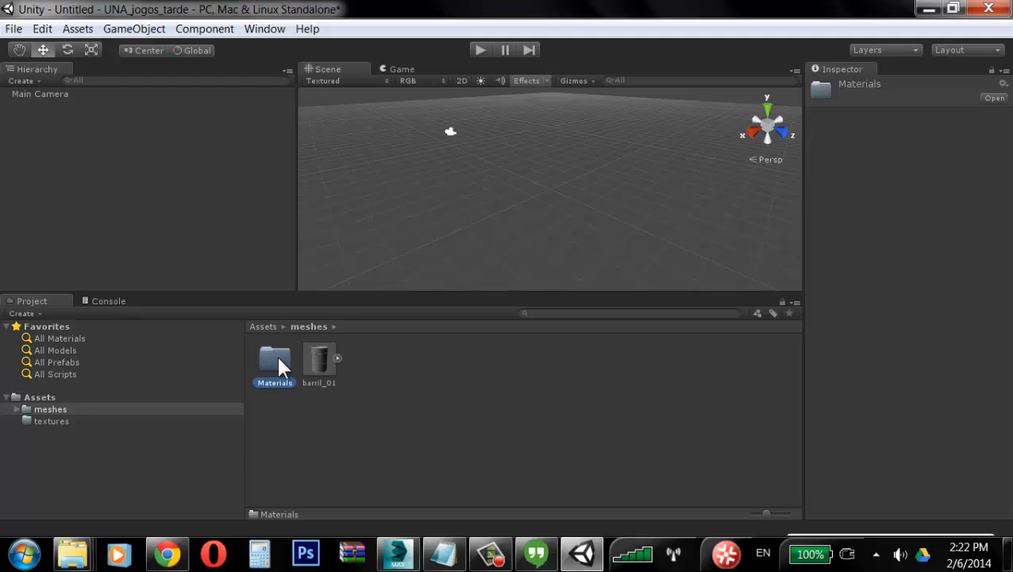
double_click(278, 361)
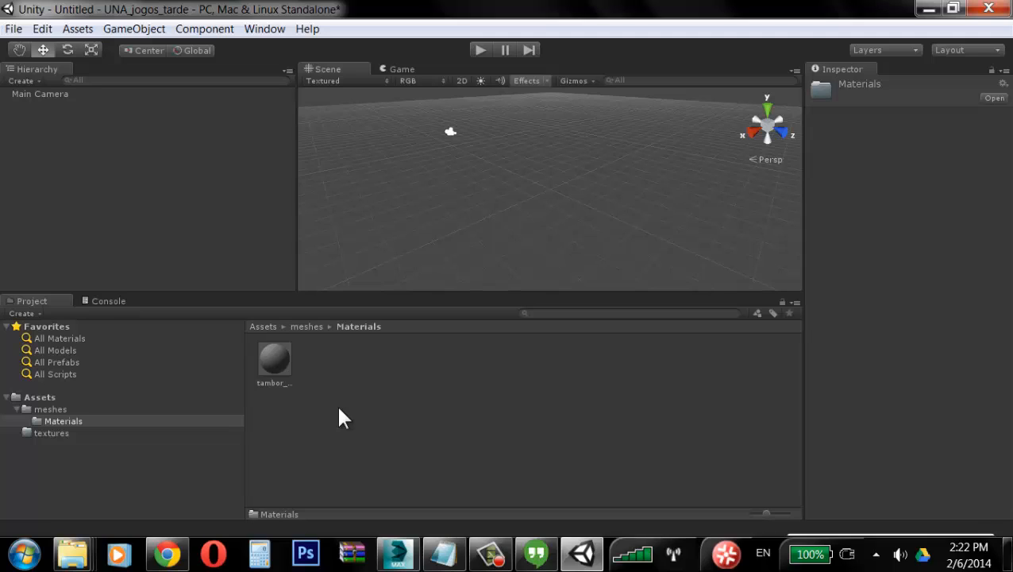
left_click(35, 410)
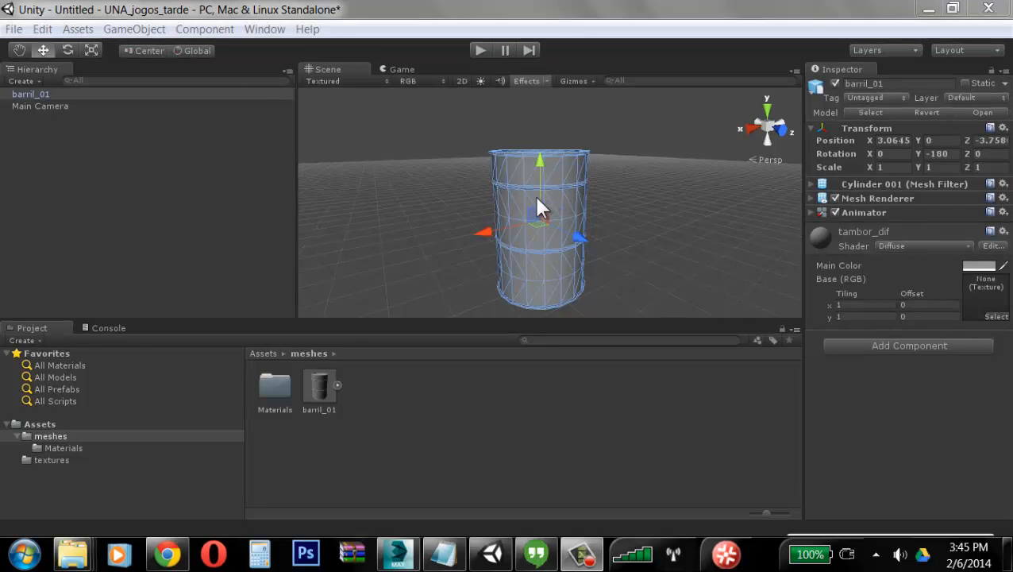
mouse_move(539, 208)
left_mouse_down("alt")
mouse_move(550, 238)
mouse_move(548, 188)
mouse_move(548, 218)
left_mouse_up("alt")
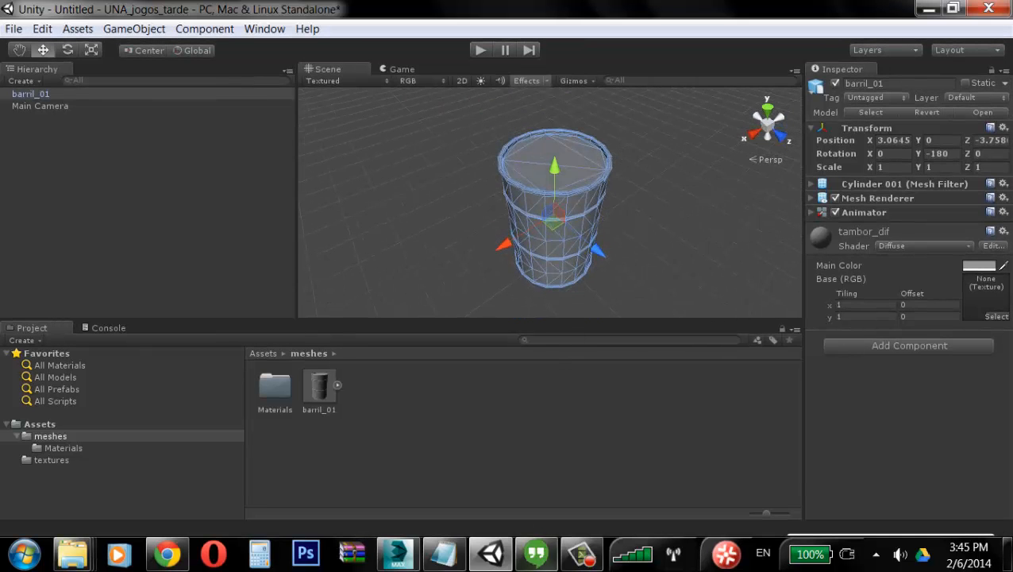
left_click(409, 554)
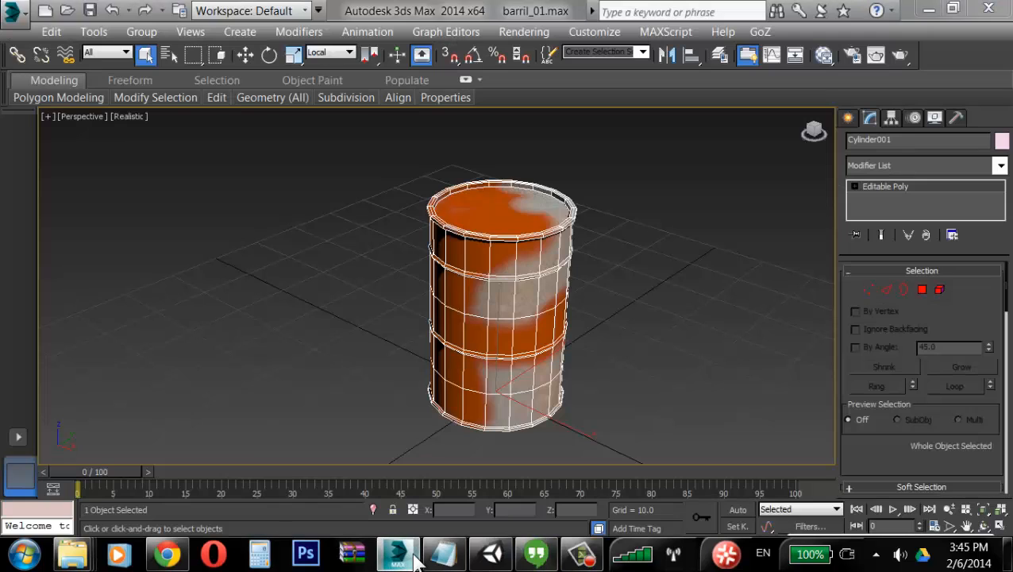
left_click(13, 11)
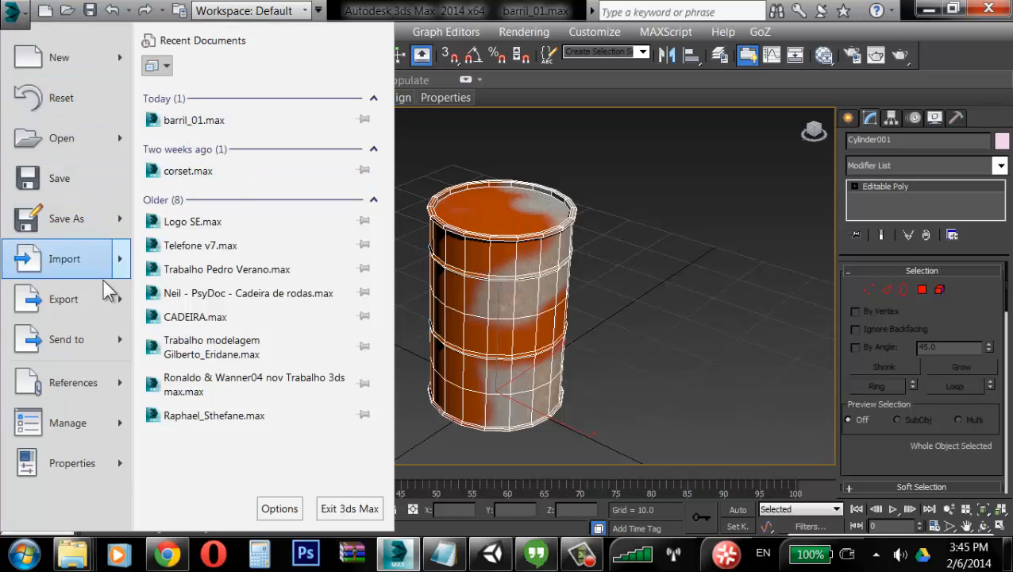
mouse_move(125, 310)
left_click(693, 333)
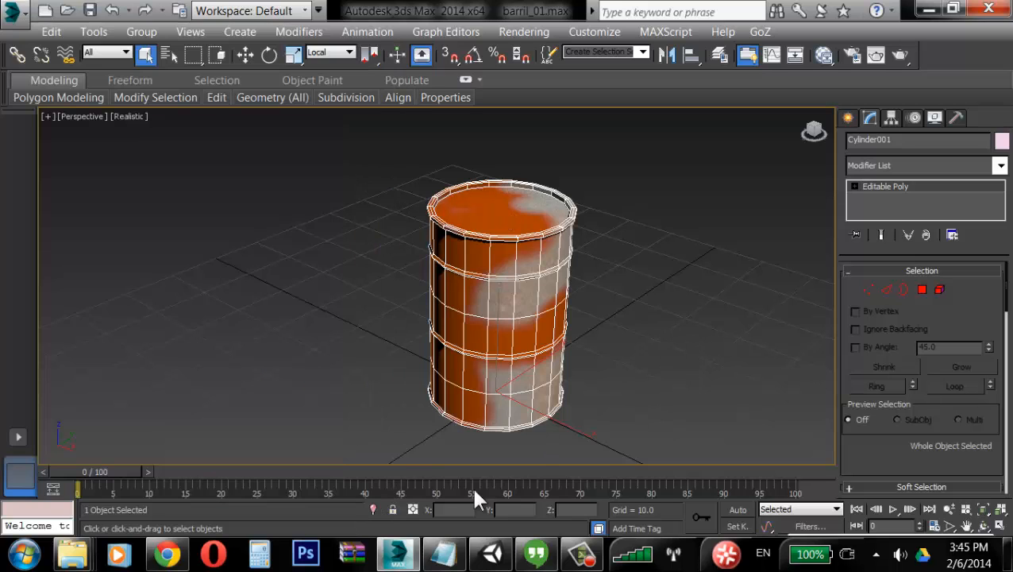
left_click(491, 554)
Step: Review barril_01's import settings and select the barrel instance in the scene
left_click(317, 387)
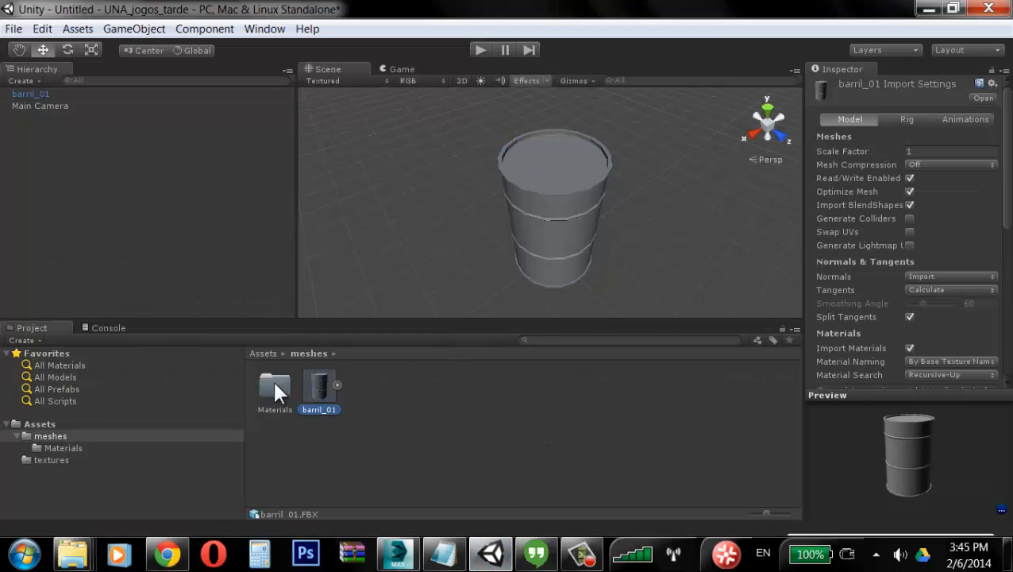
left_click(54, 439)
left_click(310, 400)
left_click(568, 230)
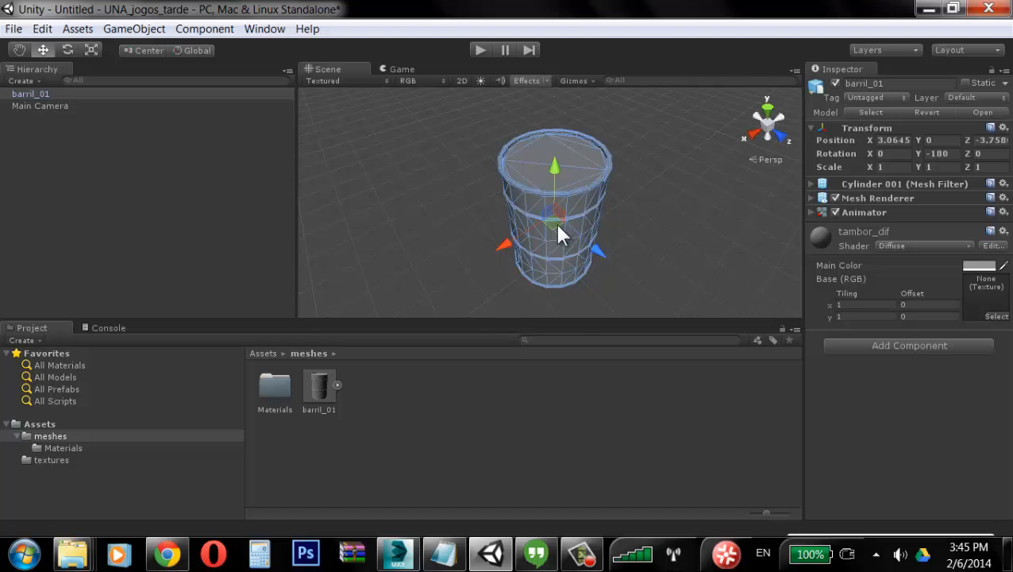
Step: Locate the tambor_dif.tga texture file in the project's Assets textures folder in Explorer
left_click(398, 553)
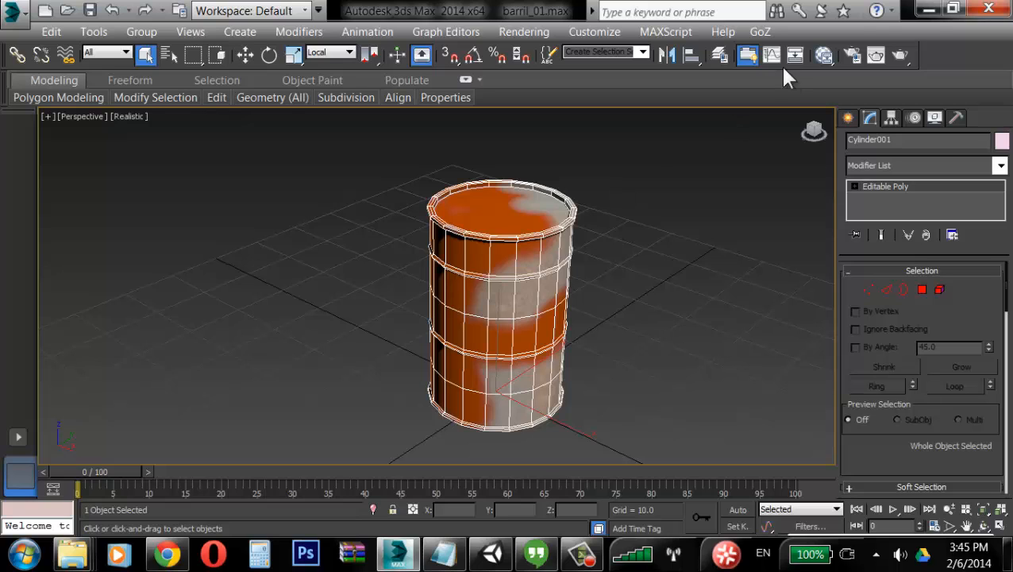
left_click(931, 10)
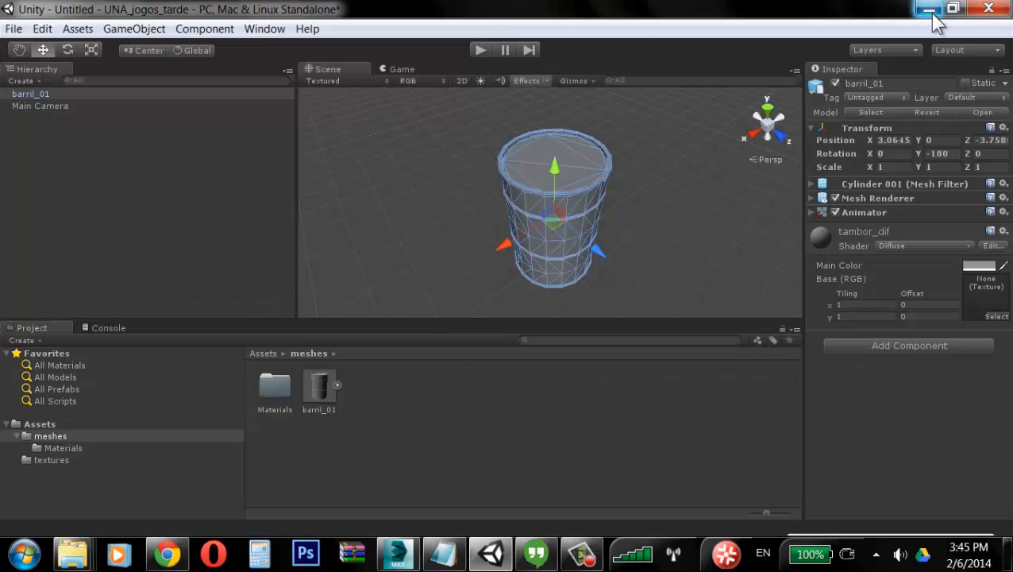
left_click(1008, 562)
left_click(878, 417)
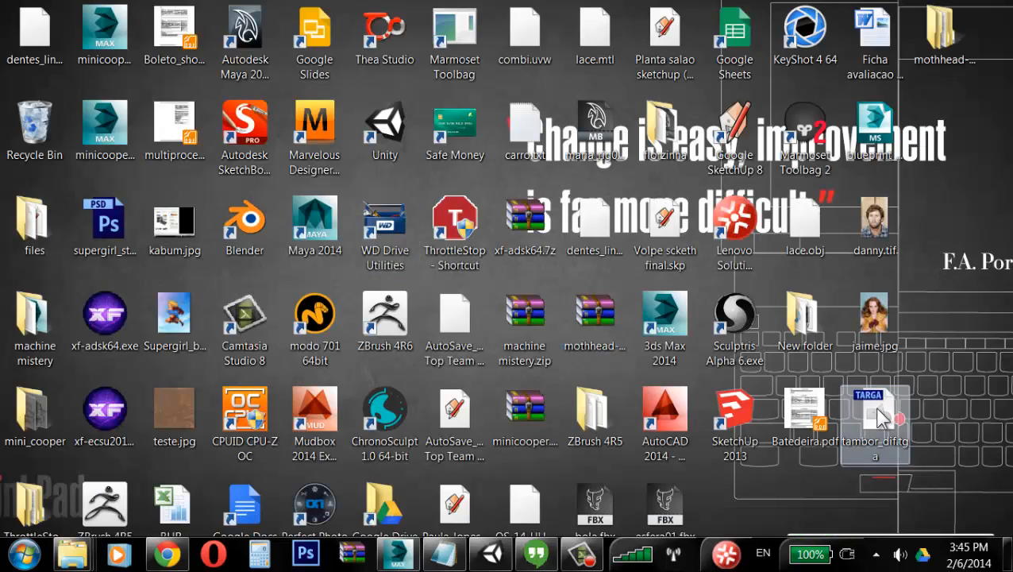
right_click(877, 417)
left_click(791, 320)
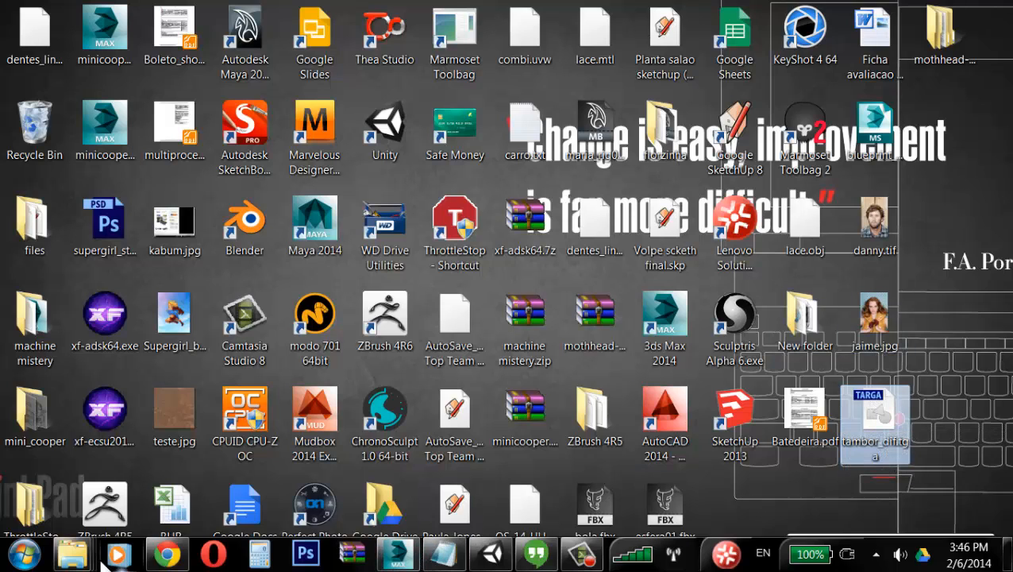
mouse_move(72, 553)
left_click(118, 479)
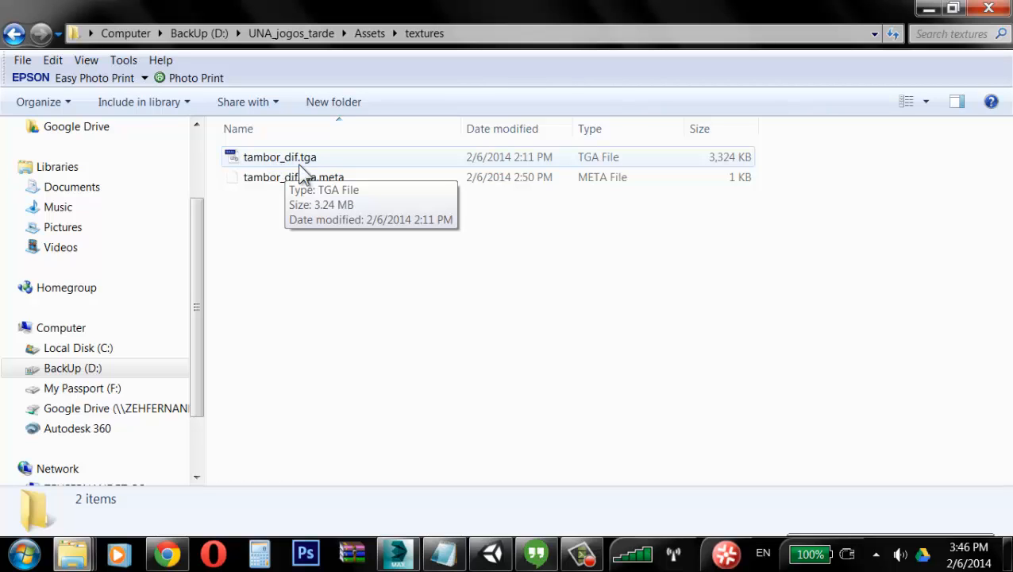
left_click(491, 552)
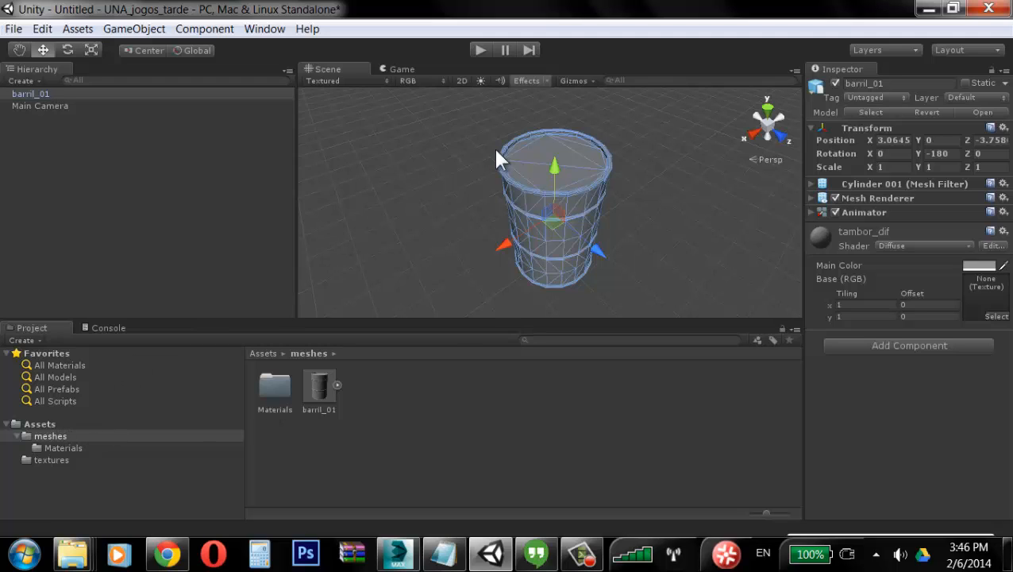
Step: Open the textures folder and inspect the tambor_dif texture's import settings and enlarged preview
left_click(59, 422)
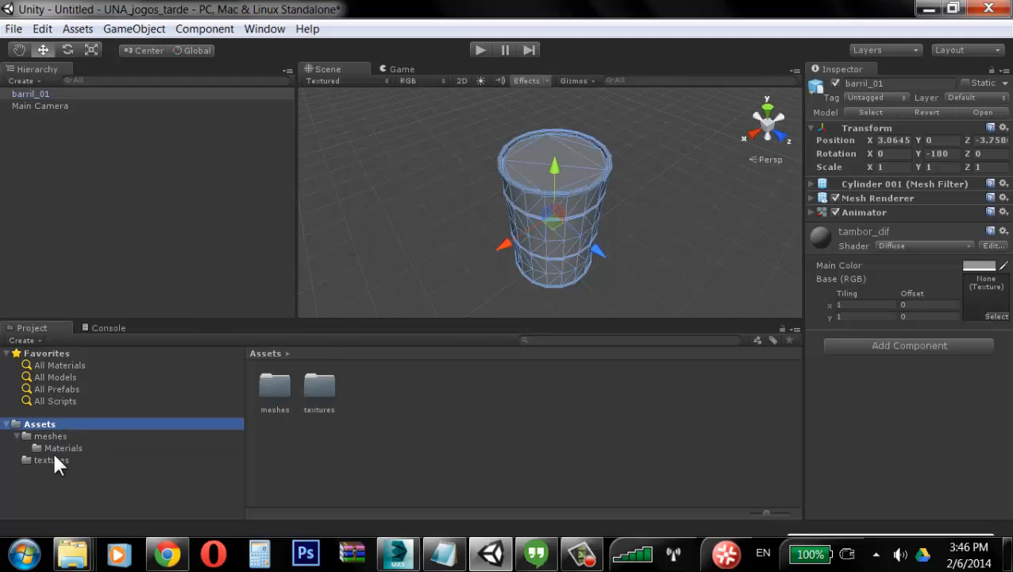
left_click(51, 460)
left_click(278, 389)
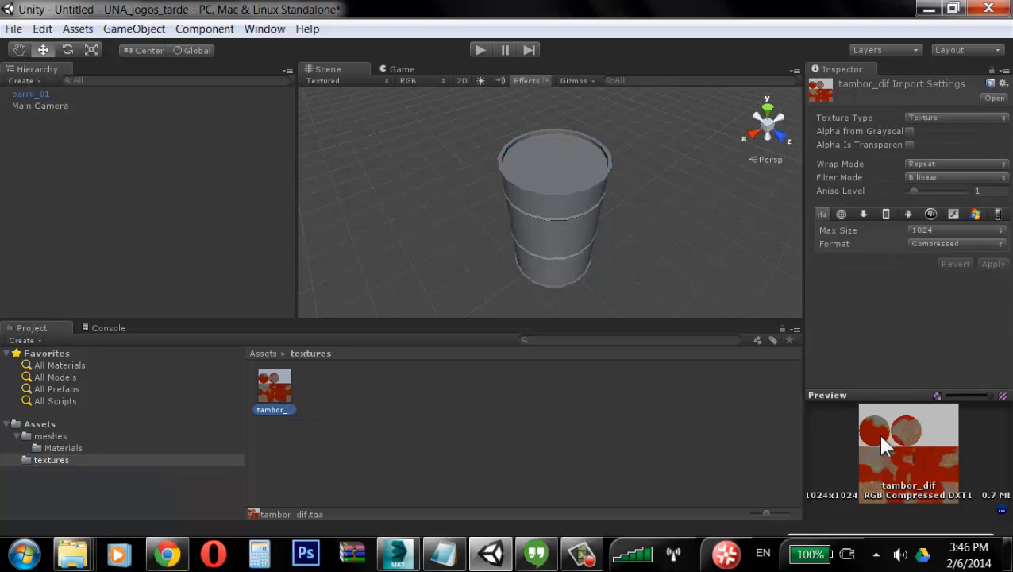
left_click_drag(905, 395, 900, 254)
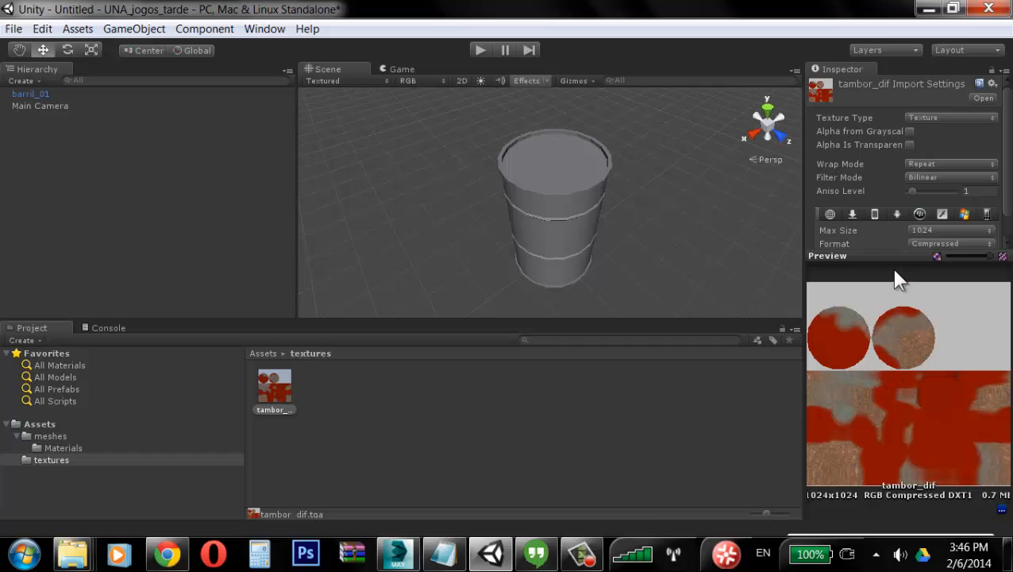
left_click_drag(904, 258, 902, 308)
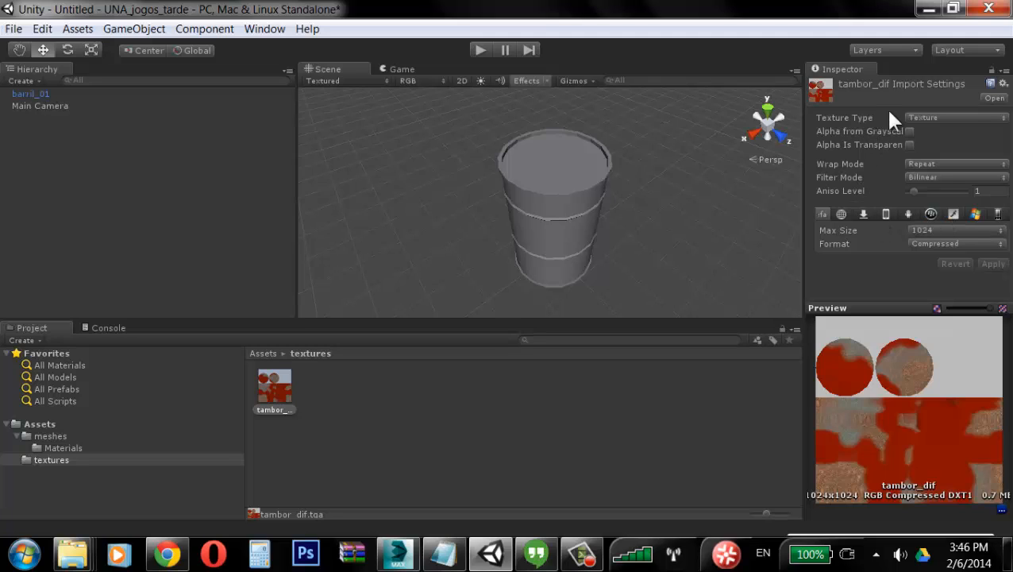
Step: Enable Alpha Is Transparency in tambor_dif's import settings, keeping Texture type and Bilinear filter, and apply the changes
left_click(949, 119)
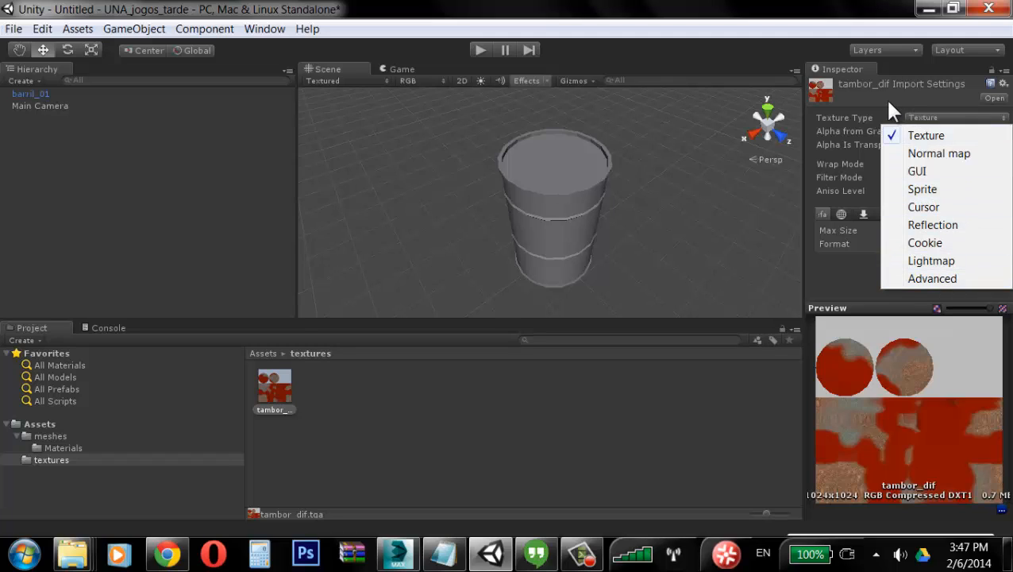
left_click(921, 136)
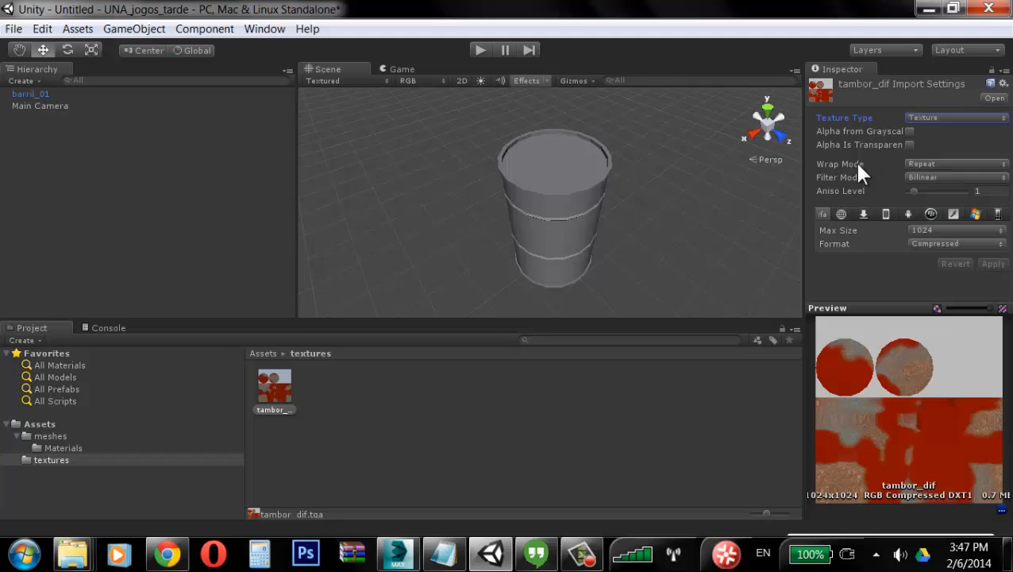
left_click(910, 144)
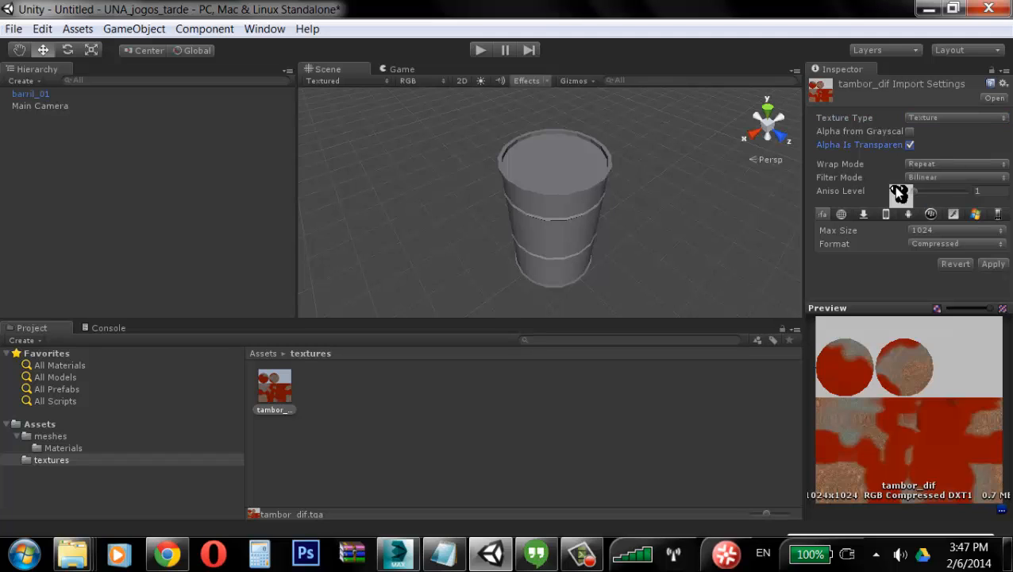
left_click(931, 178)
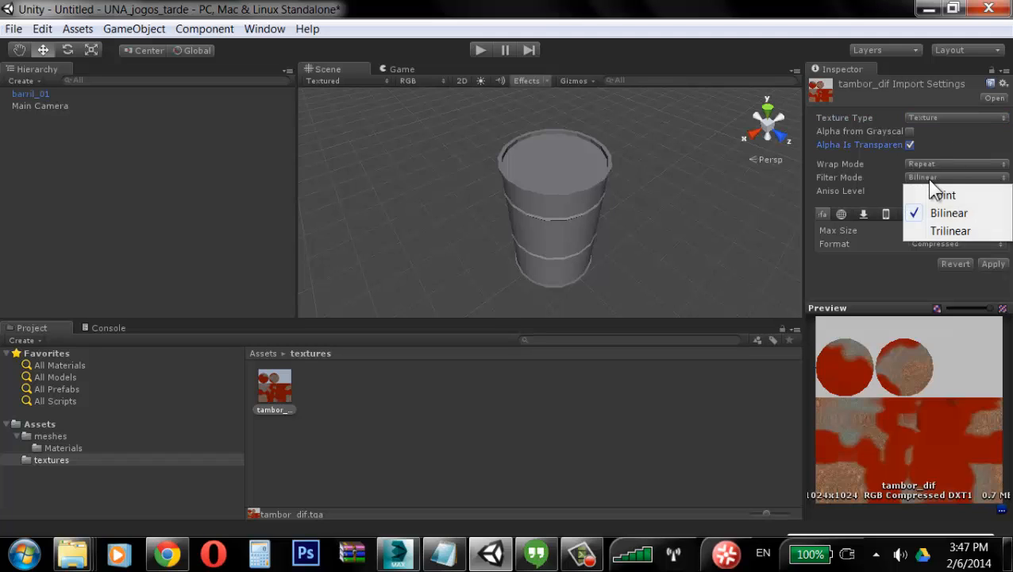
left_click(888, 182)
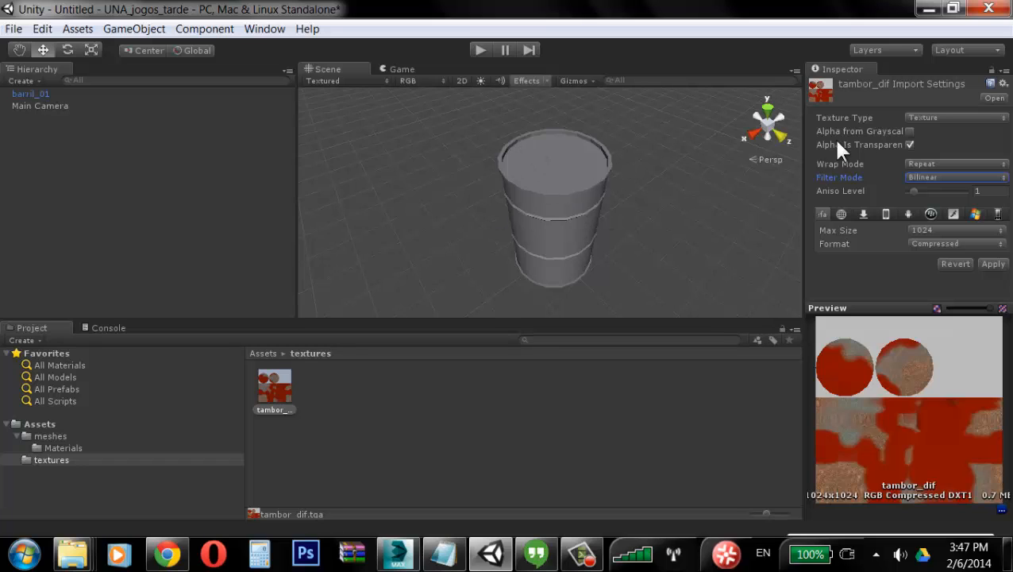
left_click(301, 395)
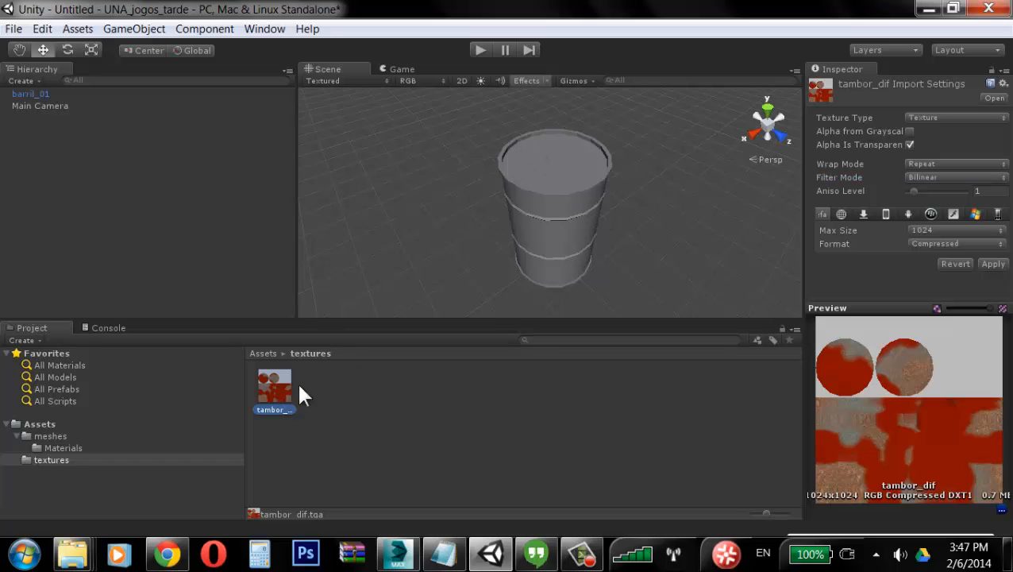
left_click(551, 192)
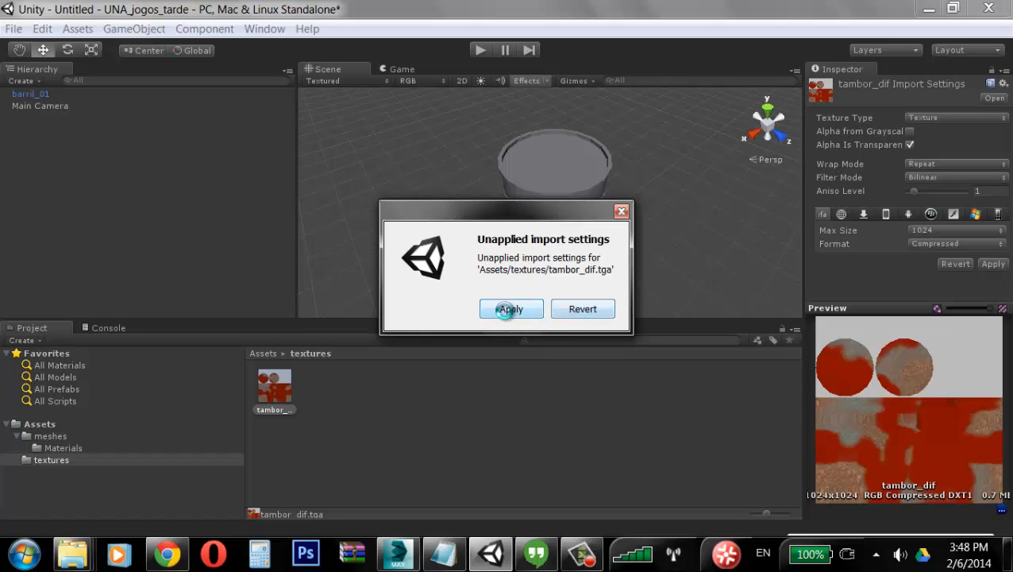
left_click(511, 309)
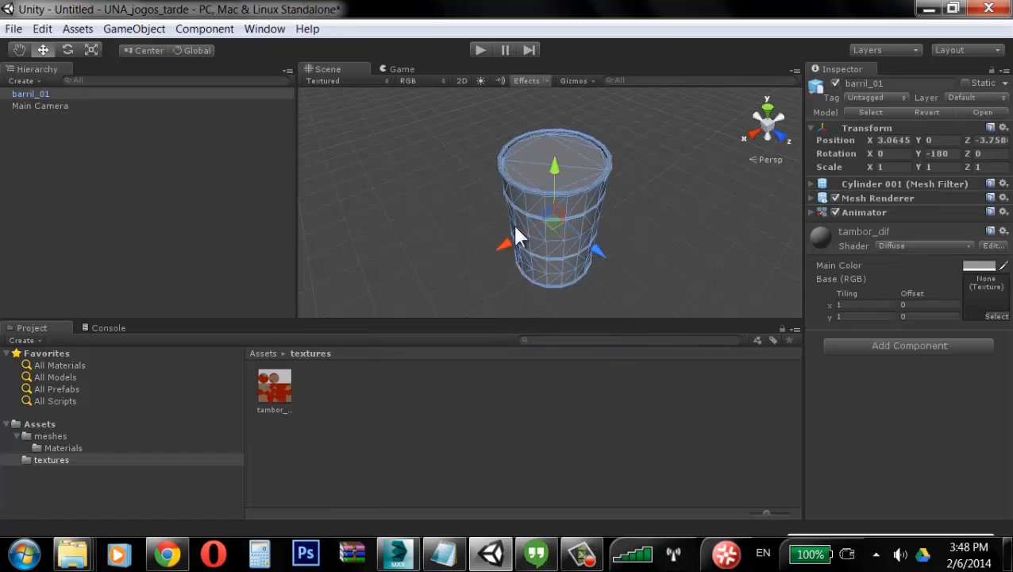
Step: Create a new material named barril in the meshes Materials folder
left_click(270, 386)
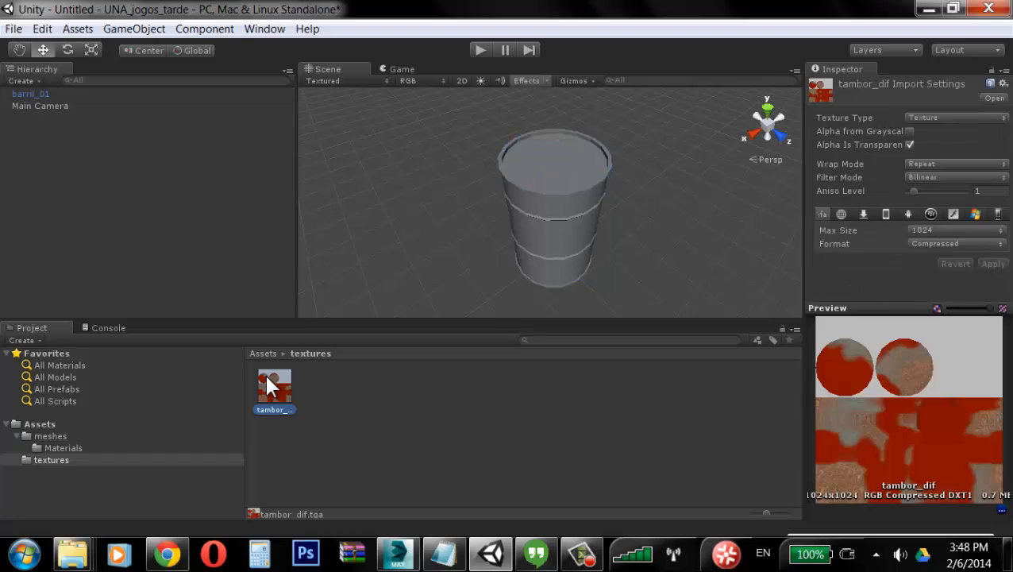
left_click(585, 201)
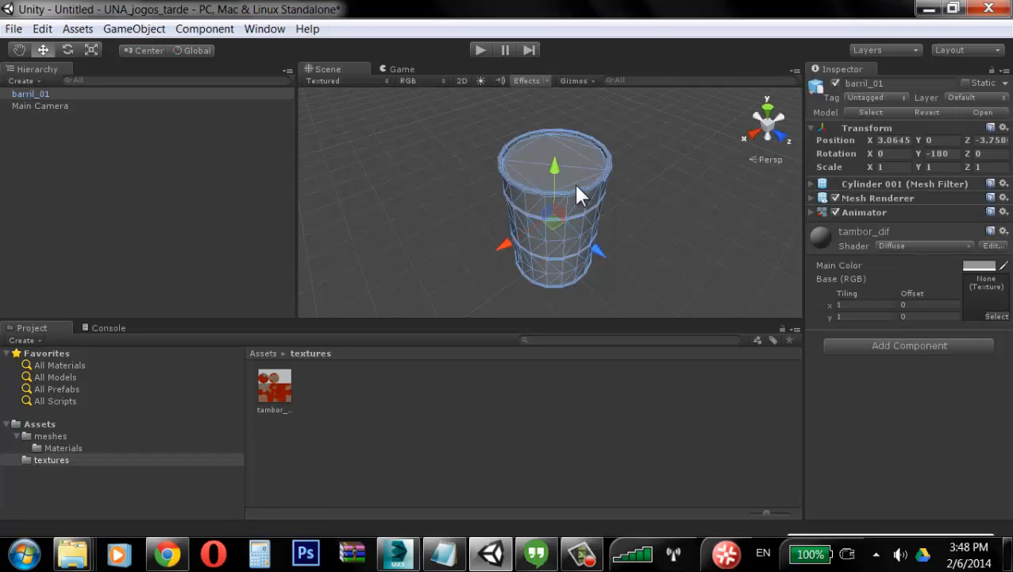
left_click(57, 448)
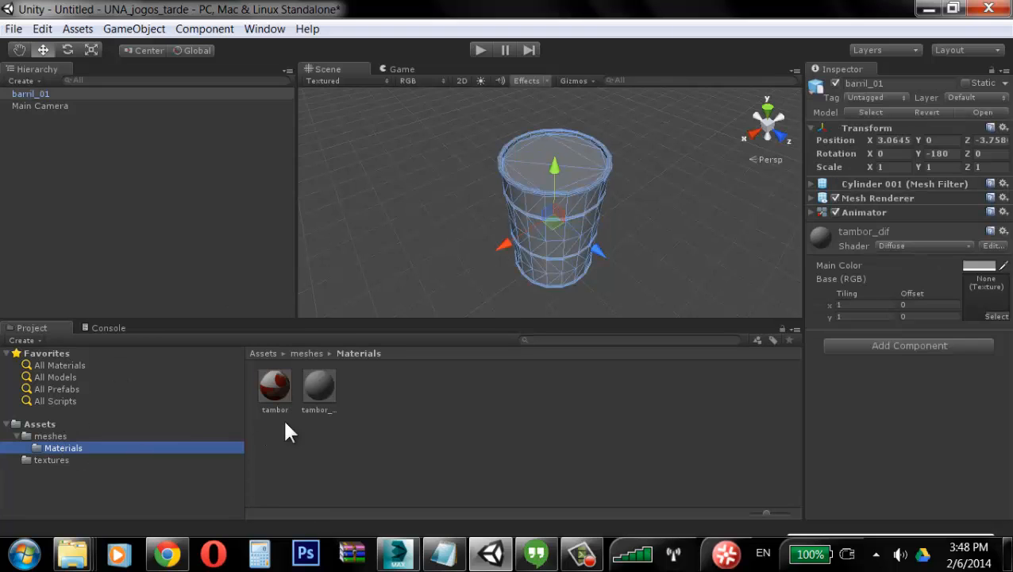
left_click(318, 389)
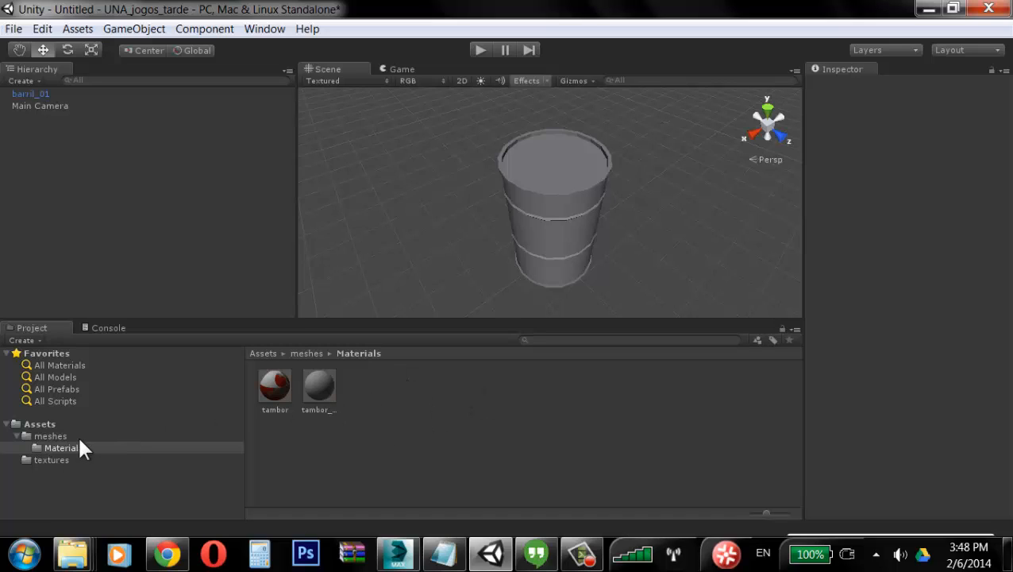
right_click(391, 380)
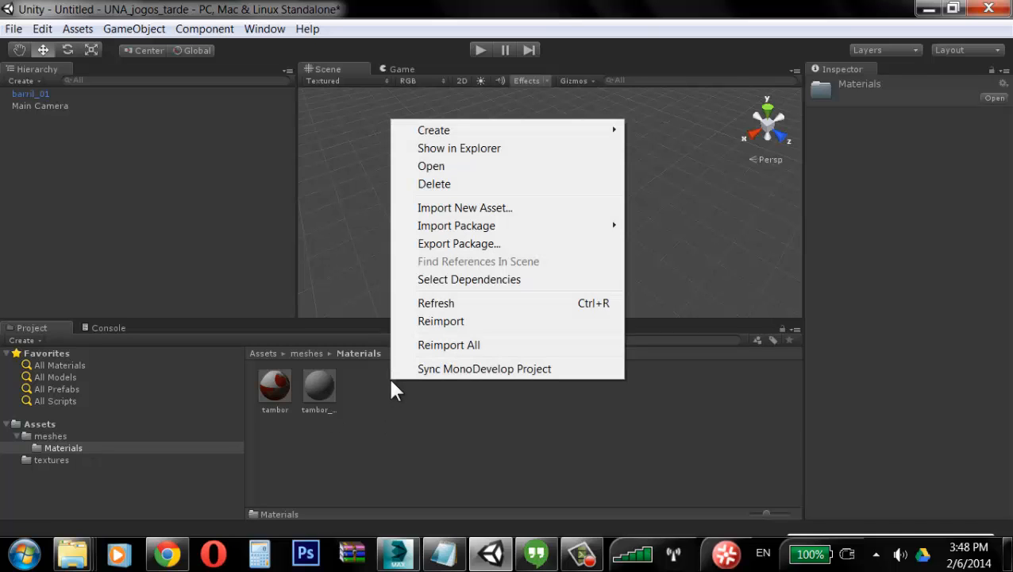
mouse_move(530, 131)
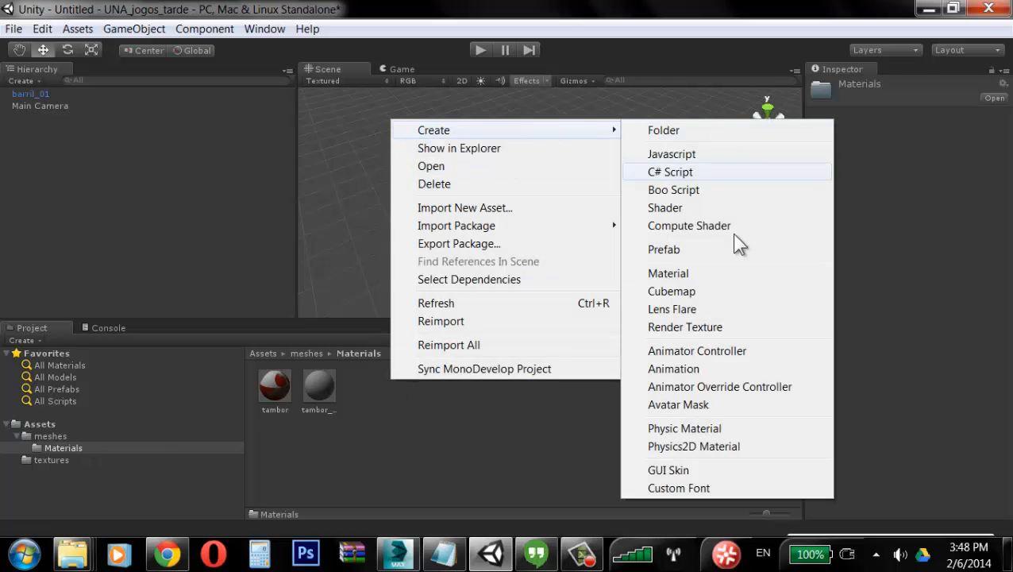
left_click(690, 274)
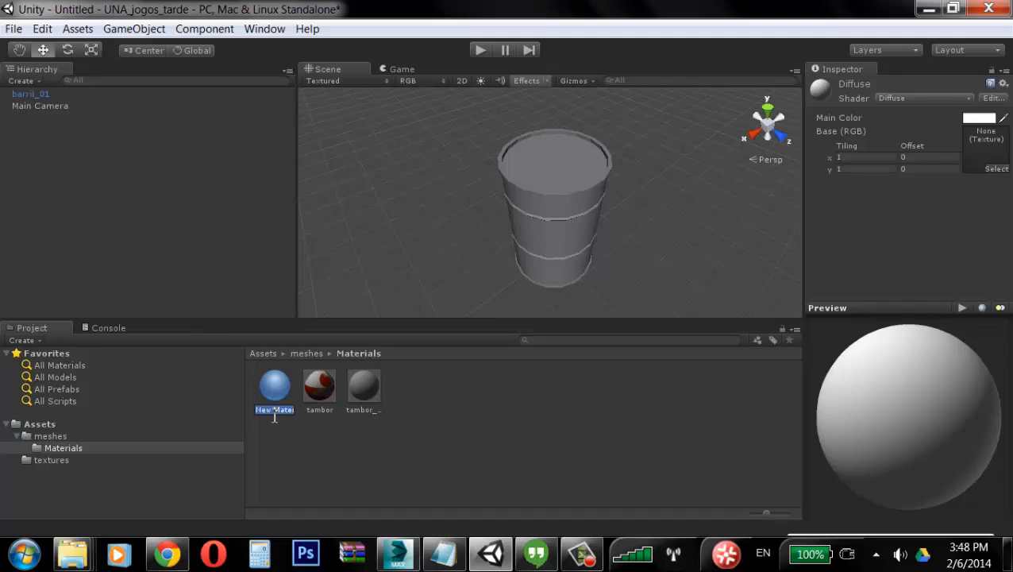
type("barril")
key("Return")
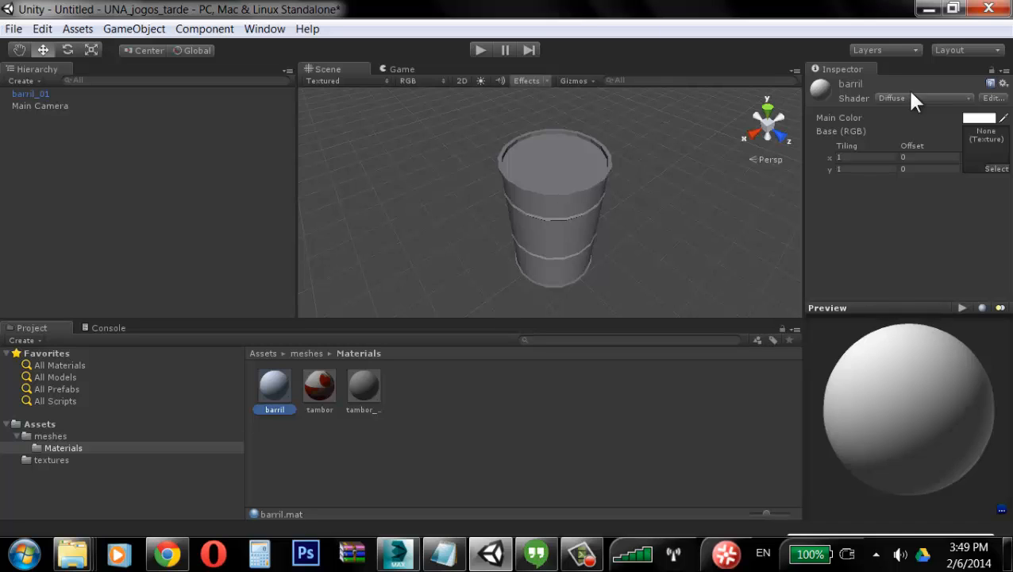
left_click(968, 98)
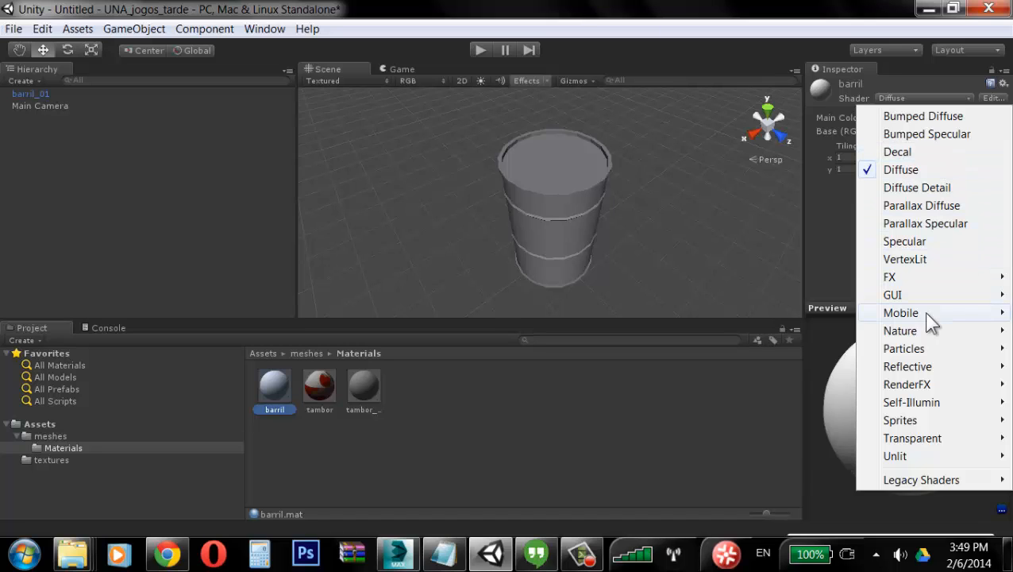
mouse_move(925, 285)
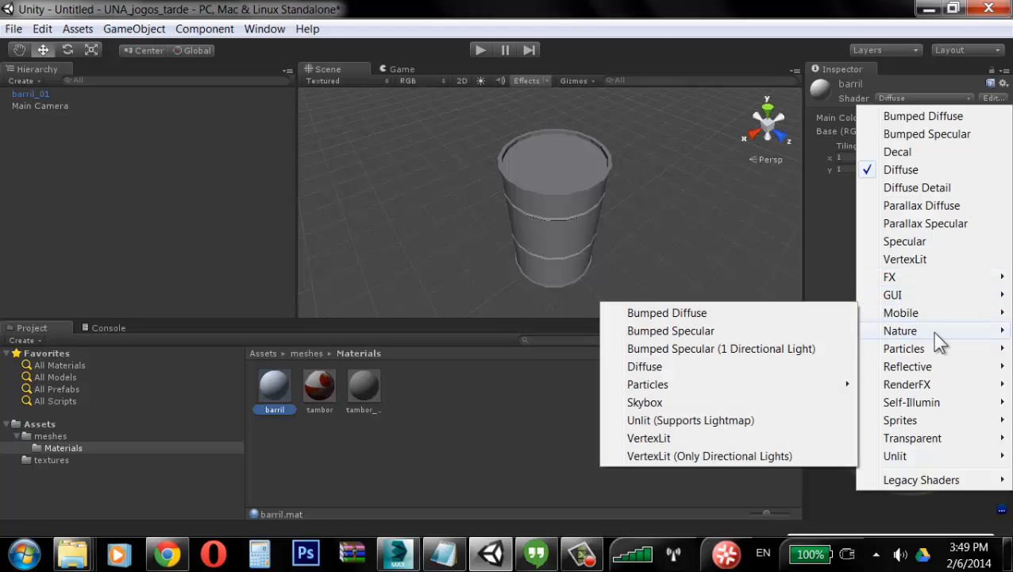
mouse_move(935, 332)
mouse_move(937, 372)
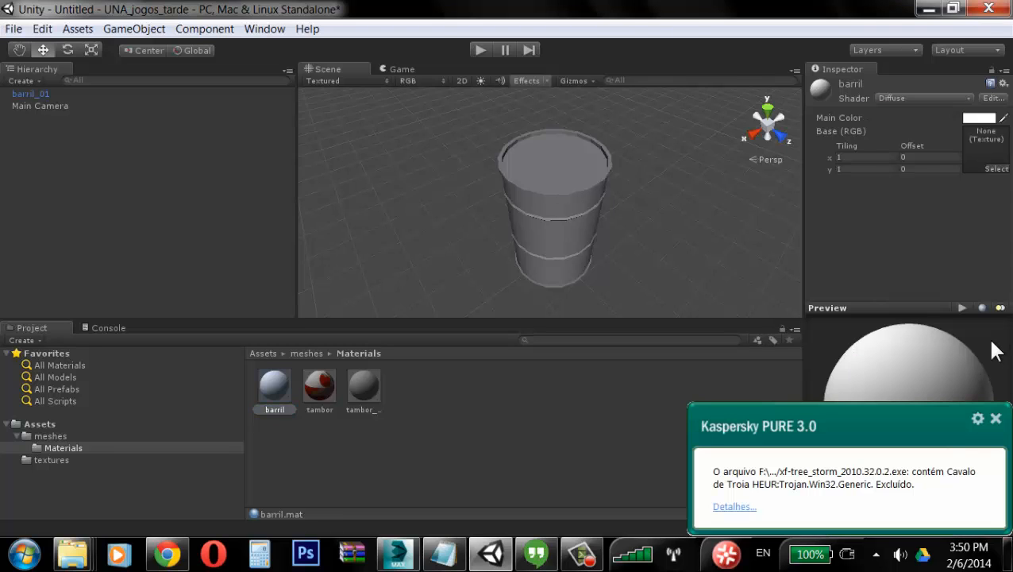
left_click(996, 420)
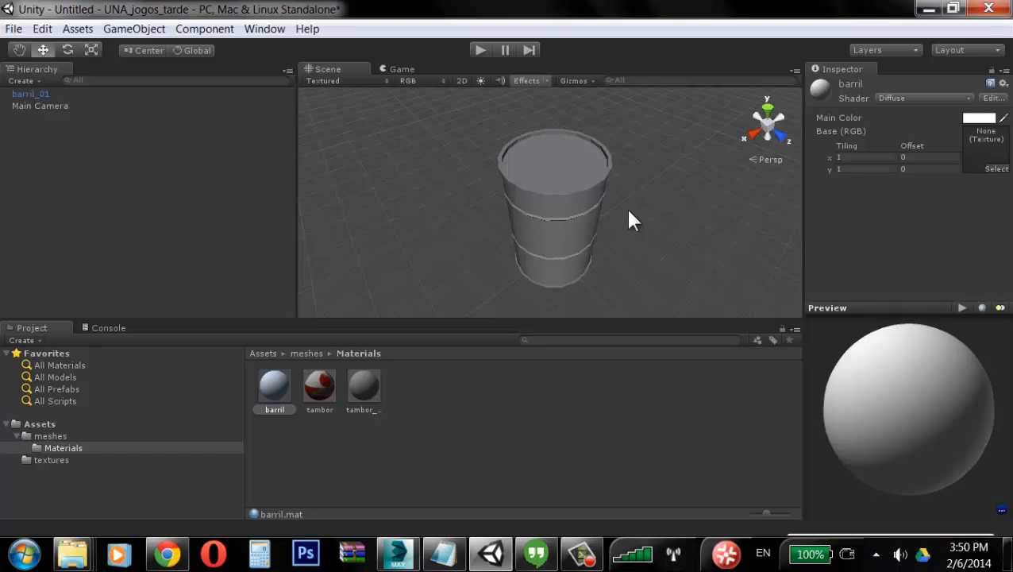
Step: Set the barril material's shader to Bumped Specular
left_click(561, 205)
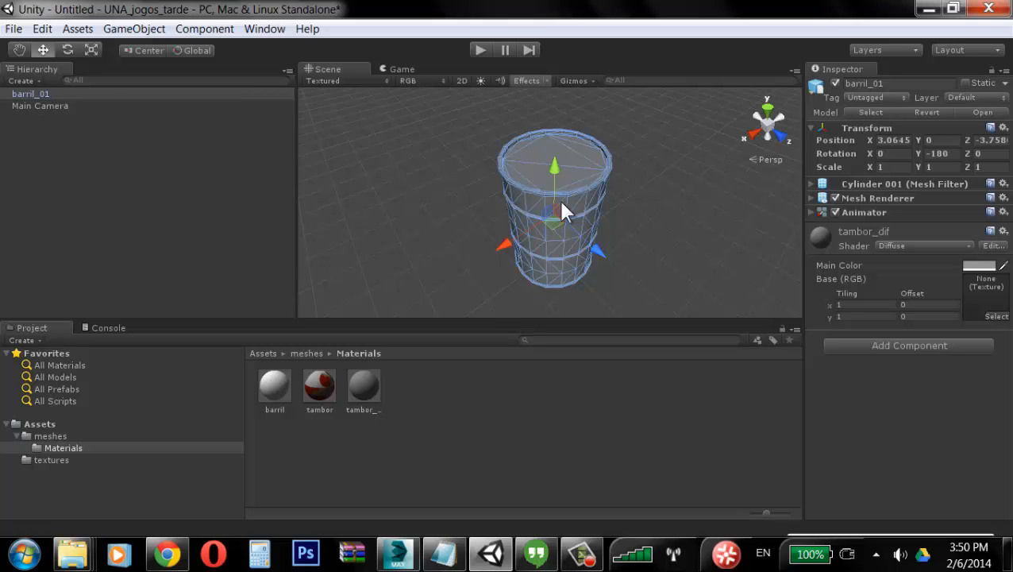
left_click(362, 387)
left_click(275, 387)
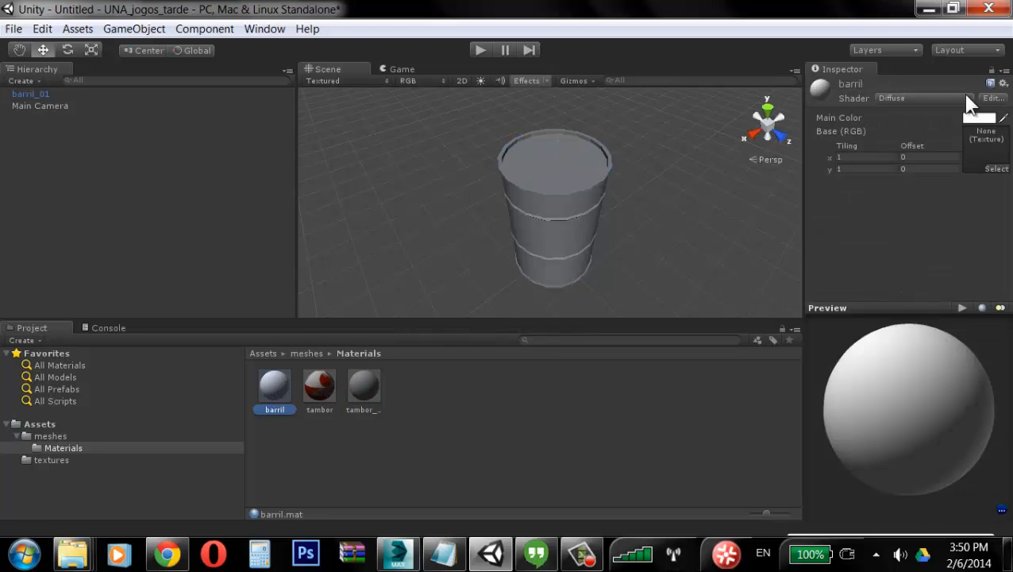
left_click(943, 98)
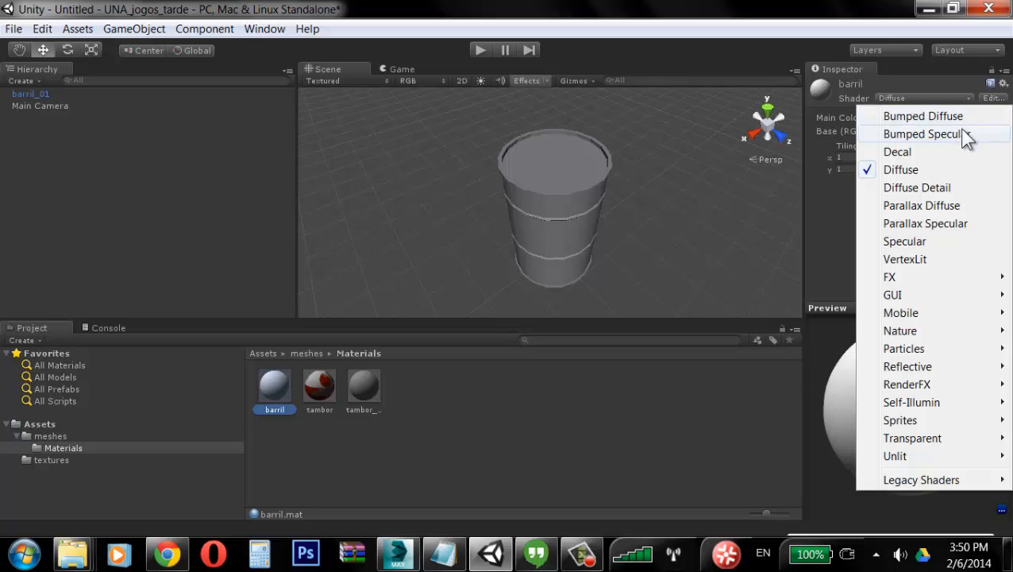
left_click(962, 135)
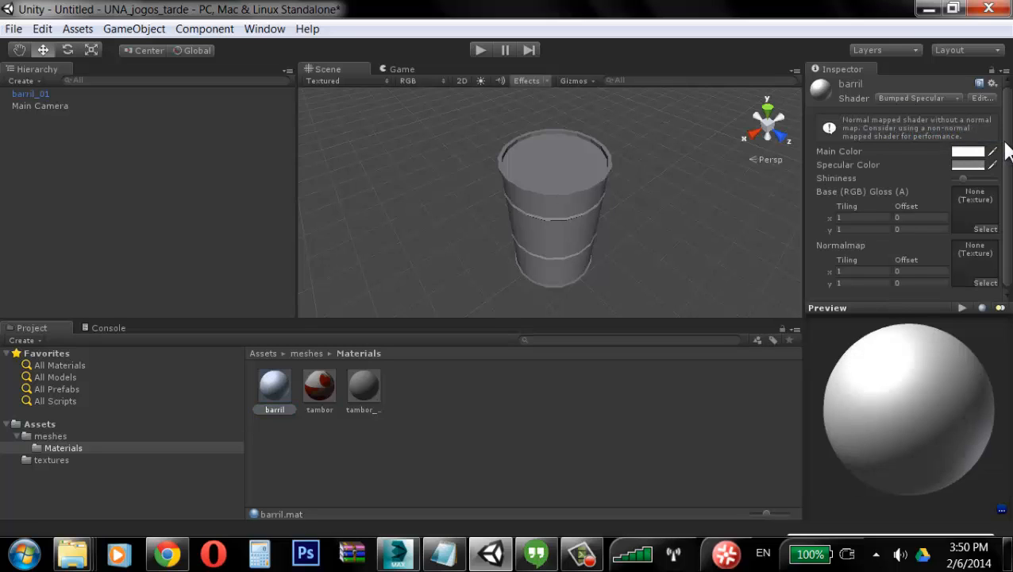
Step: Assign tambor_dif as the barril material's Base (RGB) Gloss texture
left_click_drag(1006, 143, 1005, 163)
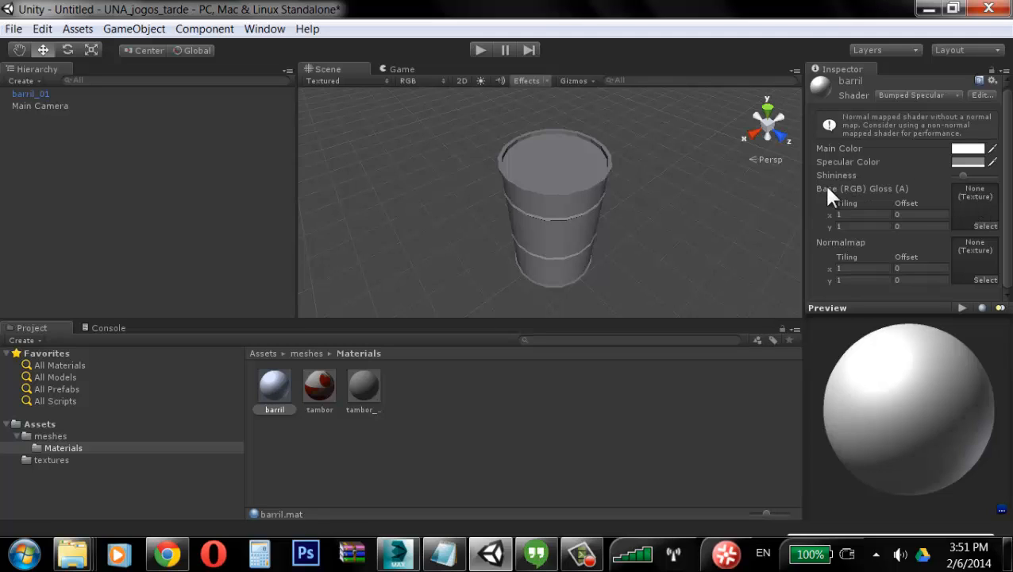
left_click(987, 225)
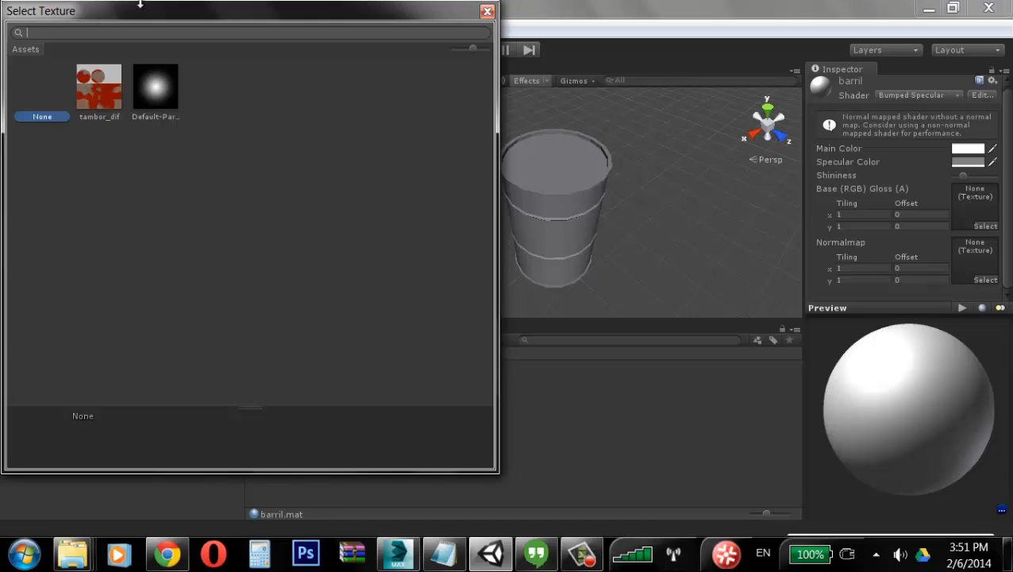
left_click(97, 99)
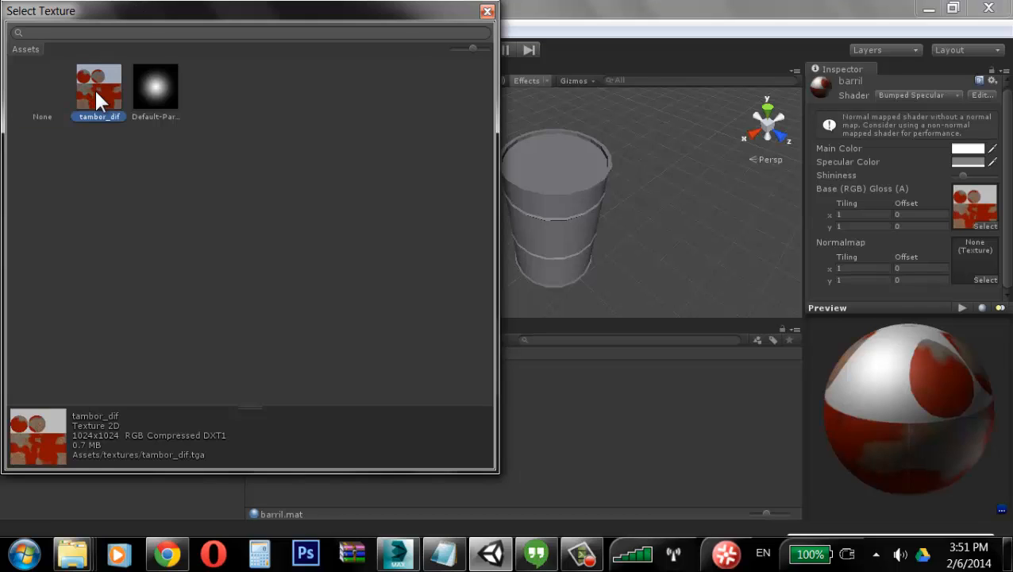
double_click(117, 95)
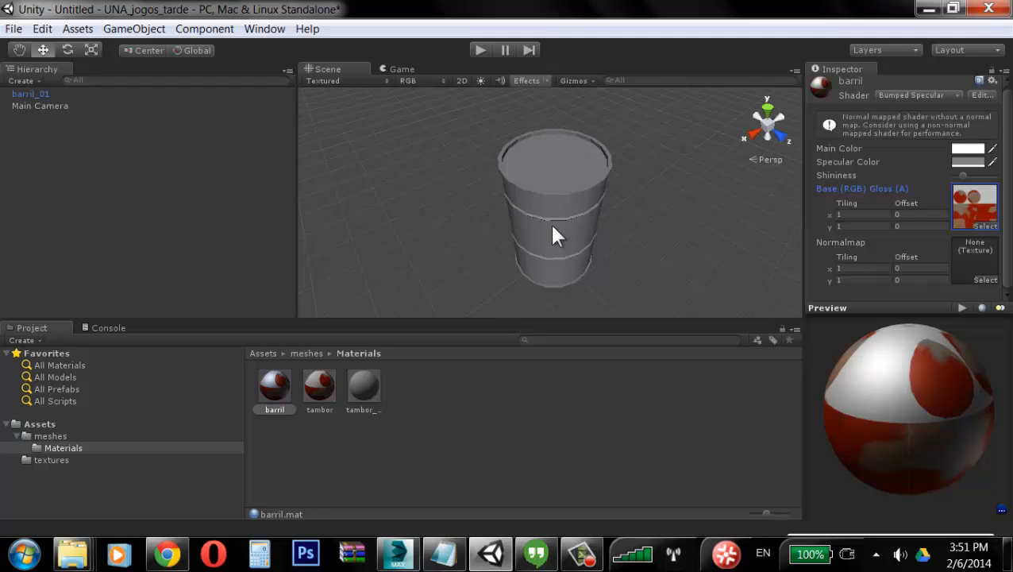
Step: Apply the barril material to the barrel in the scene
left_click(277, 391)
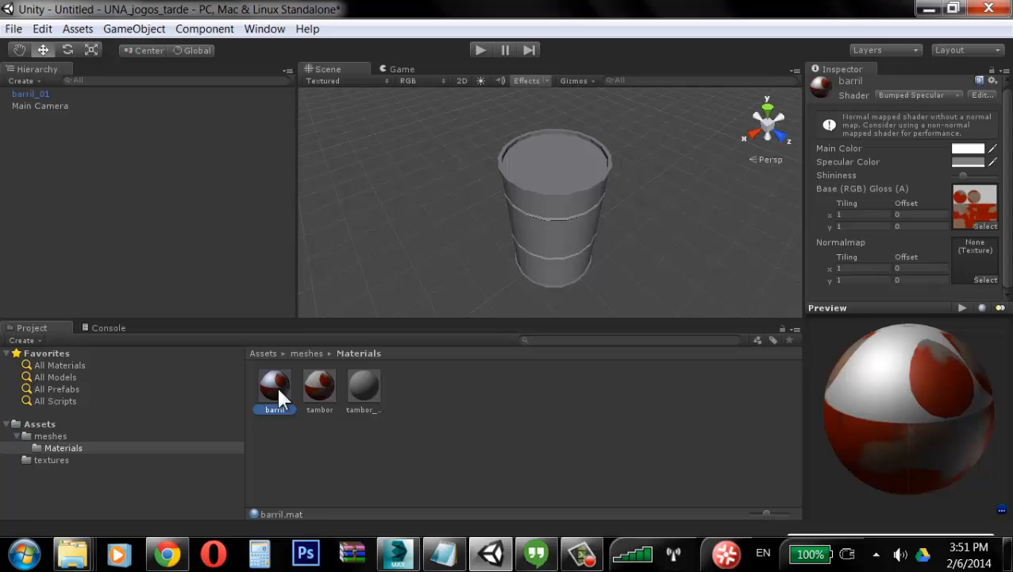
left_click_drag(276, 384, 523, 218)
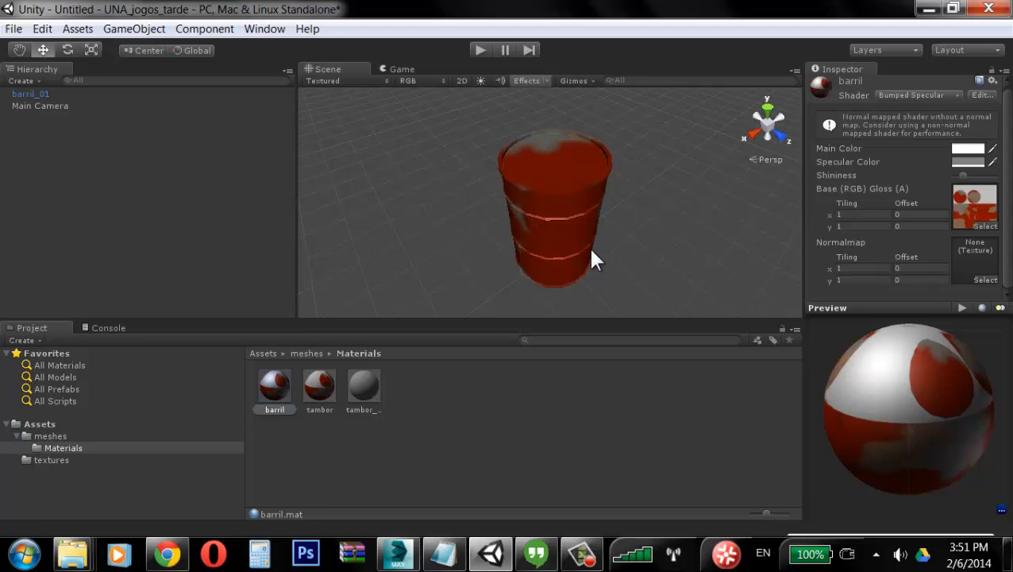
left_click_drag(512, 254, 557, 179, "alt")
left_click_drag(633, 190, 592, 210, "alt")
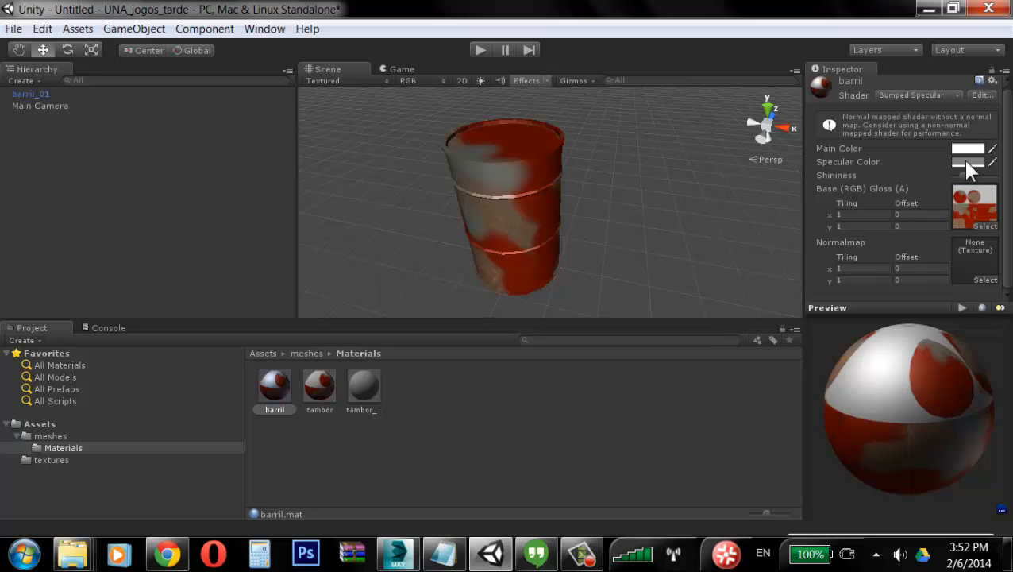
Step: Set the barril material's specular colour to a pale tan (RGB 189, 170, 128) and lower its shininess to near minimum
left_click(968, 162)
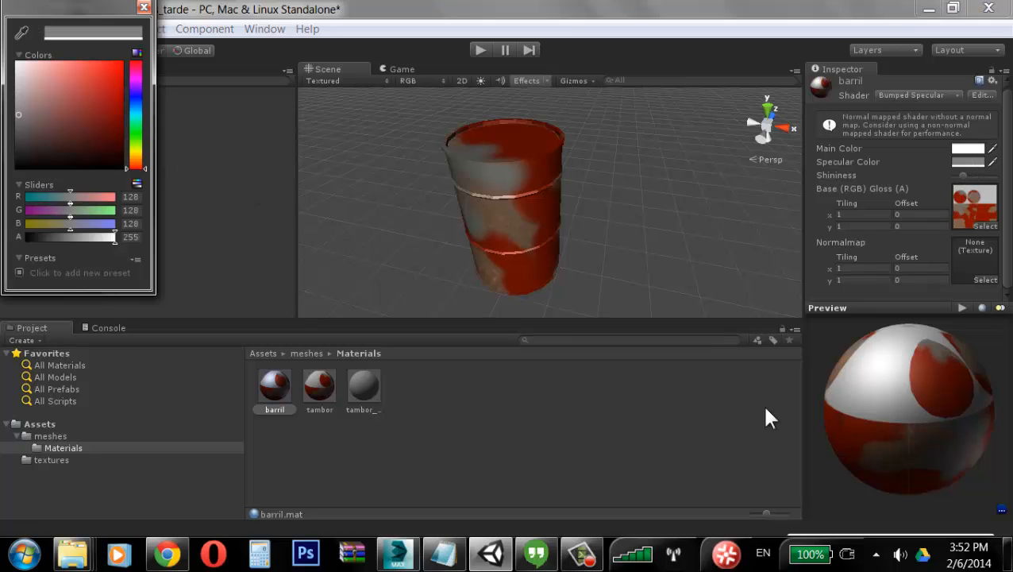
left_click_drag(959, 171, 983, 181)
left_click(968, 162)
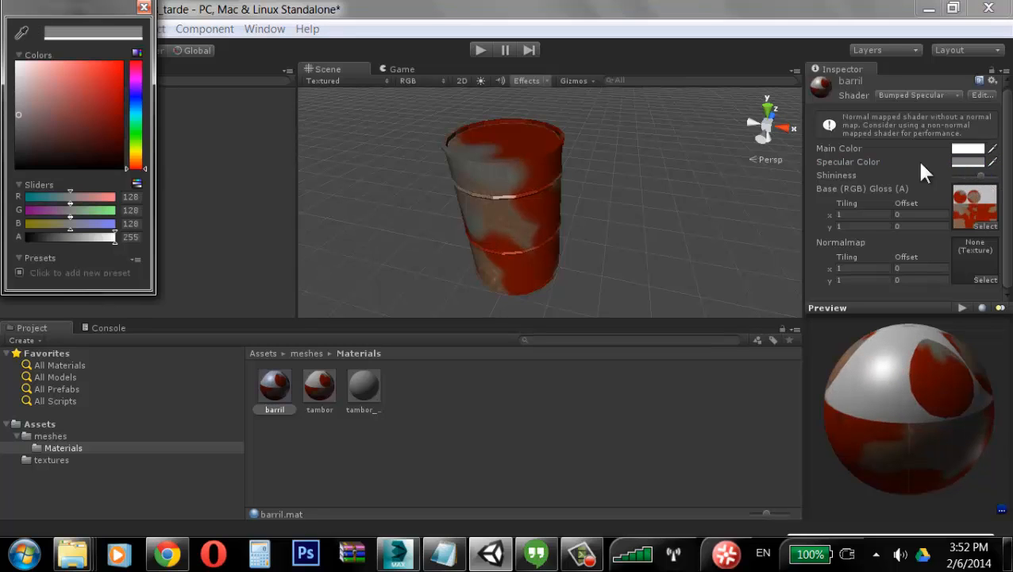
left_click_drag(32, 106, 8, 57)
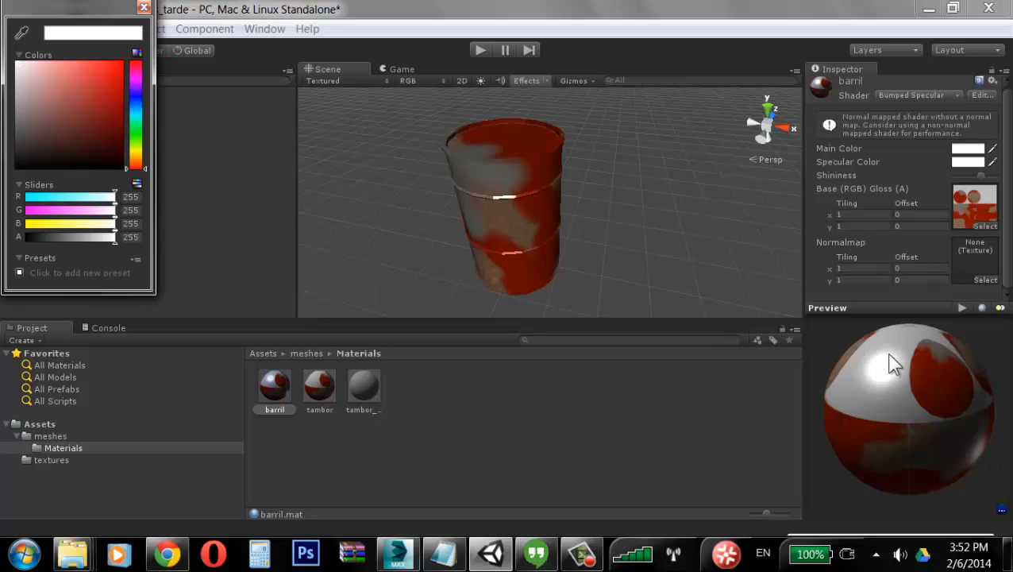
left_click_drag(982, 176, 955, 178)
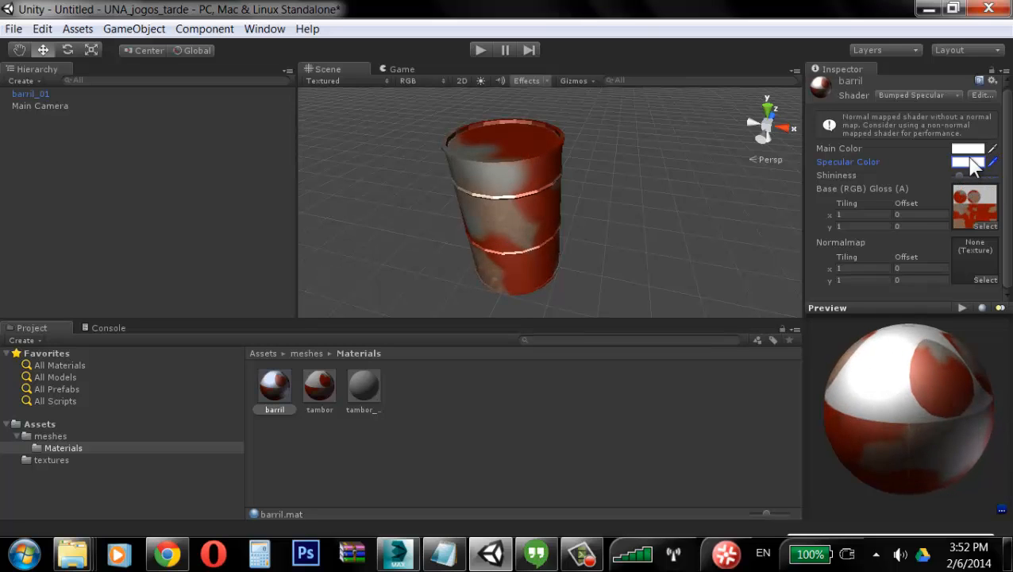
left_click(967, 162)
left_click_drag(48, 80, 49, 89)
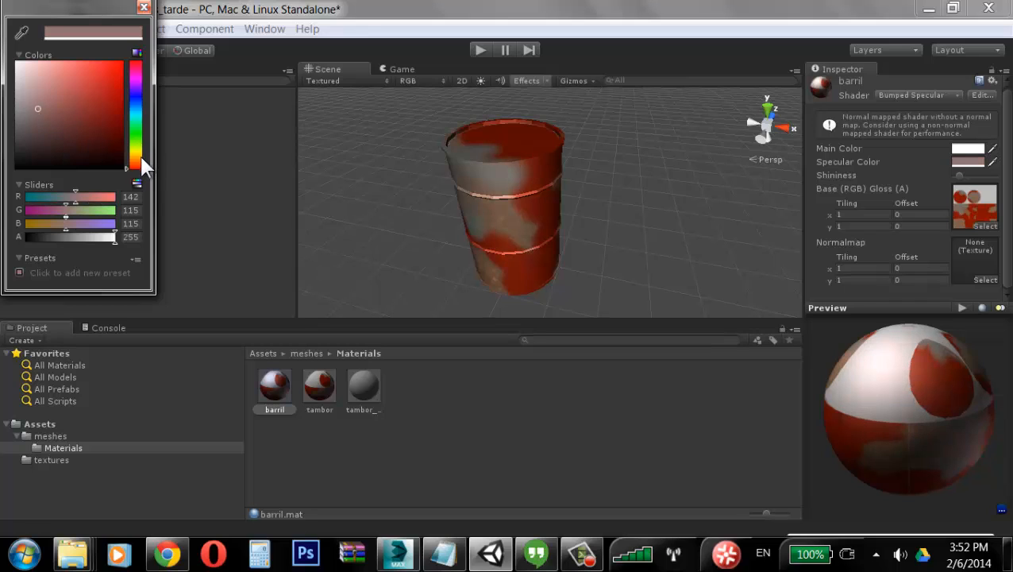
left_click(137, 156)
left_click(38, 101)
left_click(51, 90)
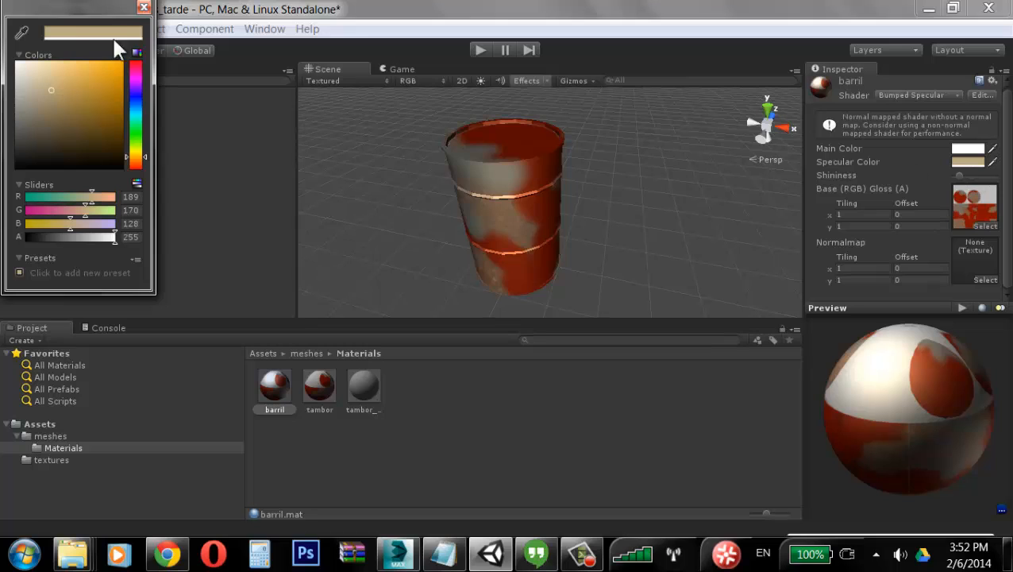
left_click(144, 8)
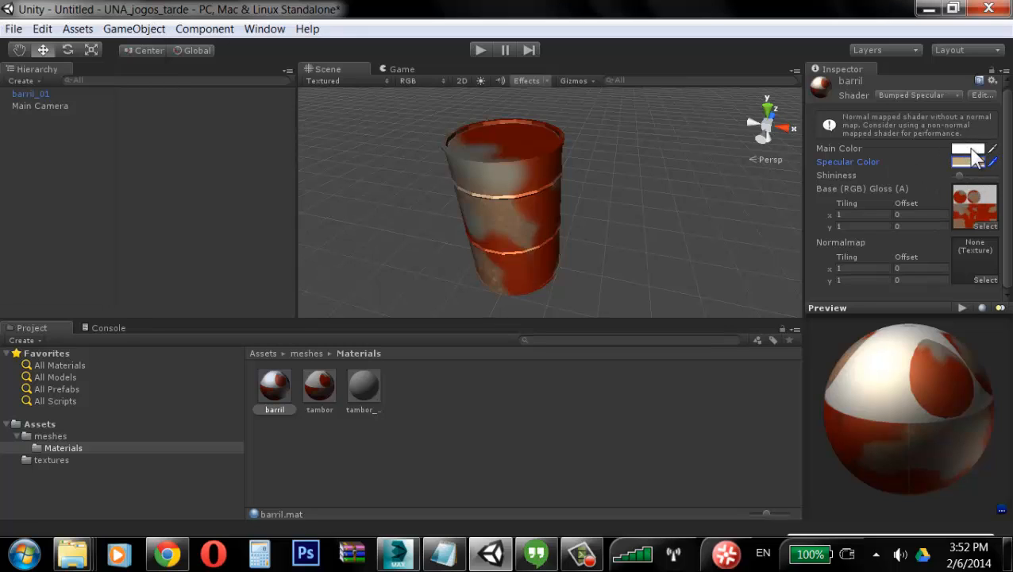
Step: Open the Normalmap texture picker for the barril material and close it without choosing a texture
left_click_drag(554, 172, 563, 180, "alt")
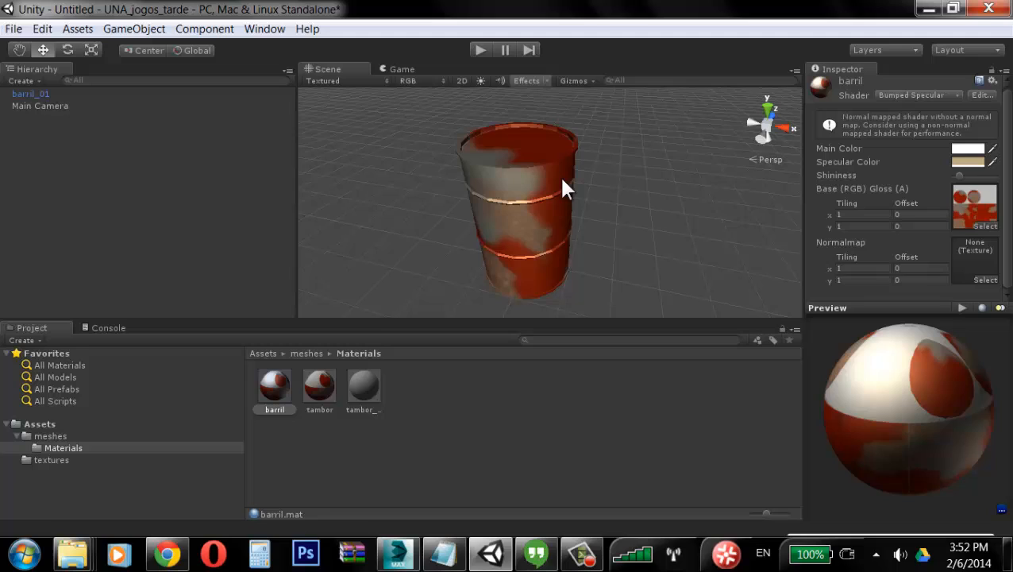
left_click(985, 279)
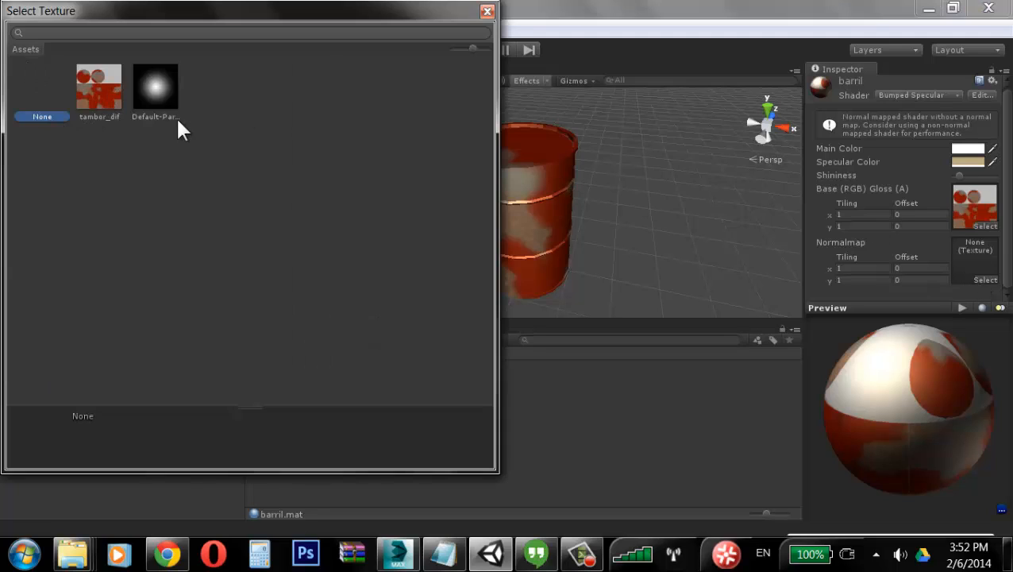
left_click(77, 421)
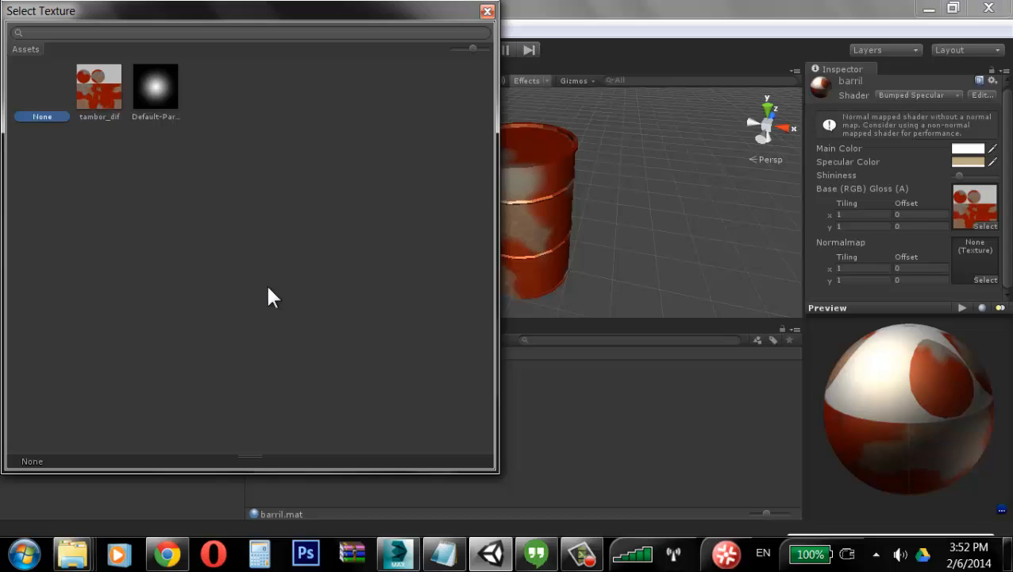
left_click(488, 11)
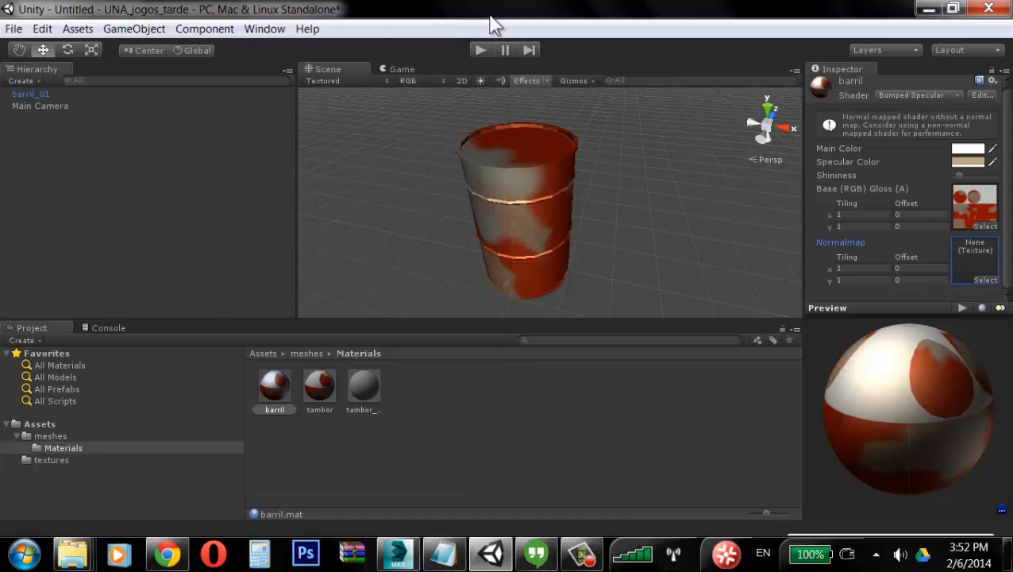
left_click(17, 436)
right_click(41, 424)
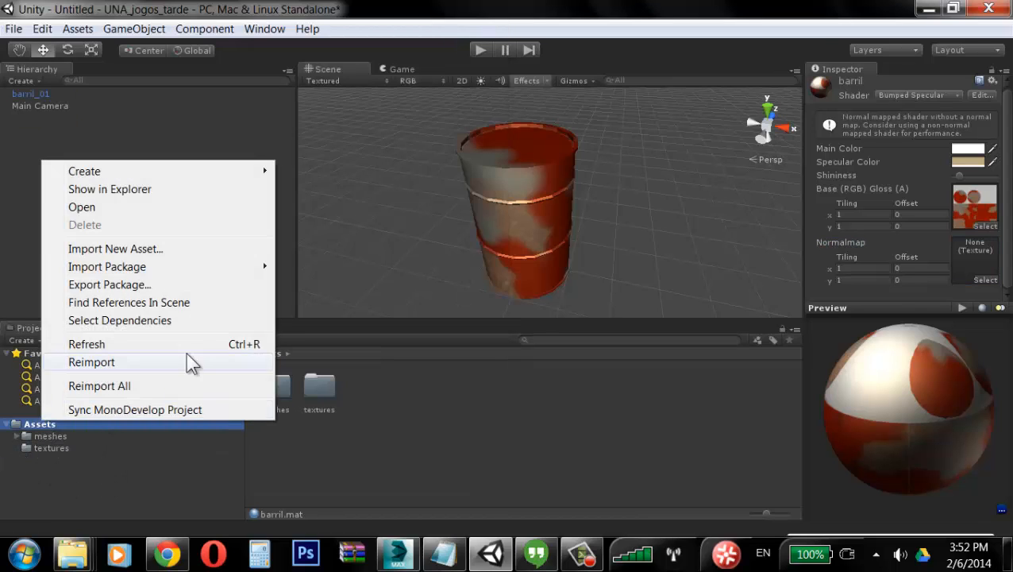
left_click(179, 486)
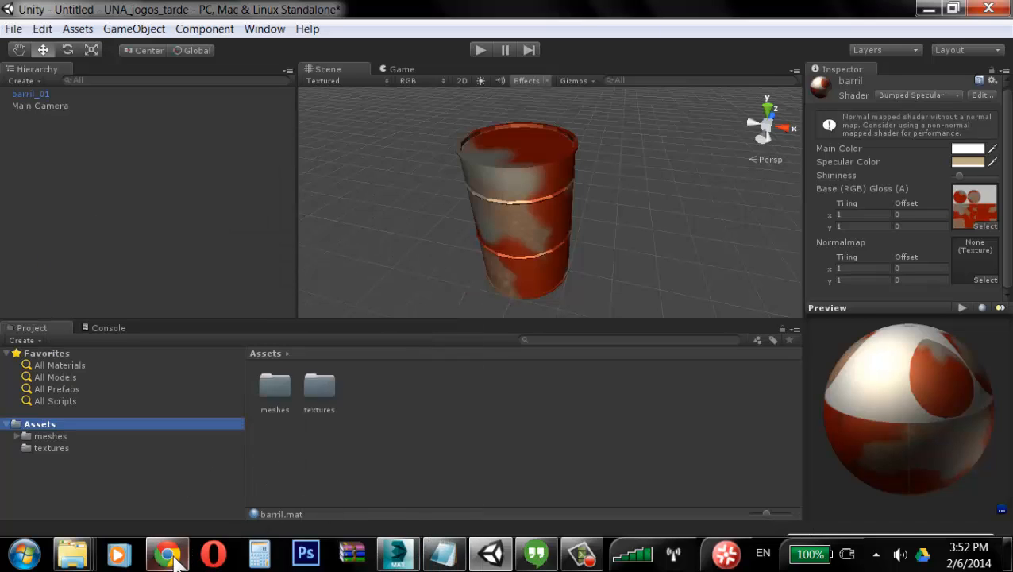
left_click(582, 554)
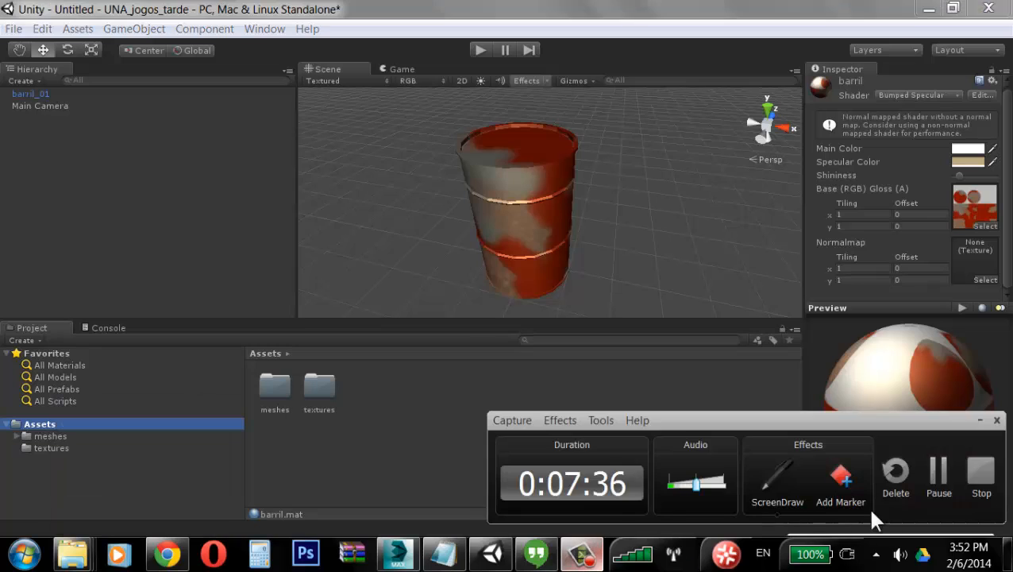
left_click(937, 473)
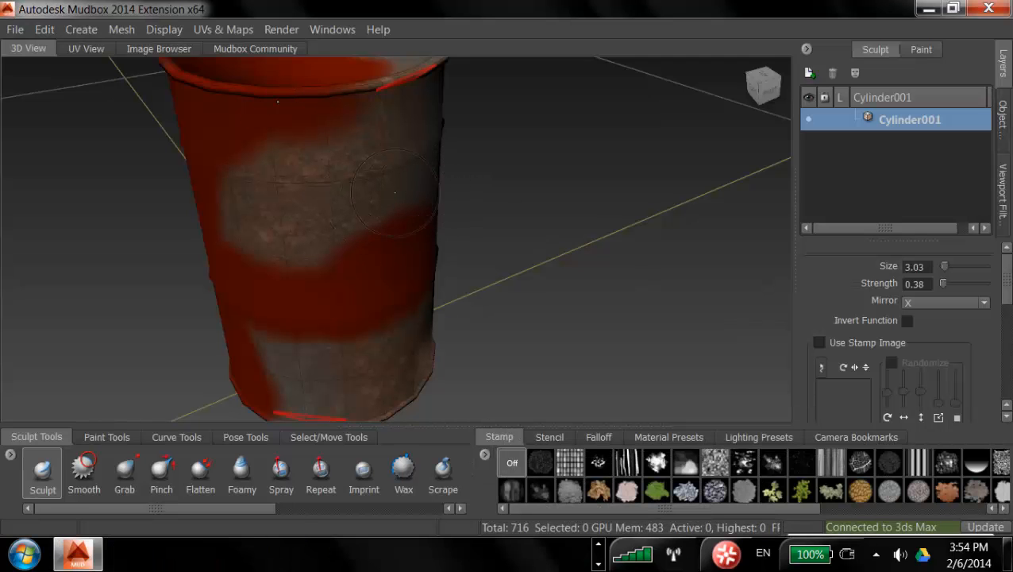
Step: Subdivide the cylinder mesh up to level 4, dismissing the polygon-sides warning
key("shift+d")
left_click(494, 289)
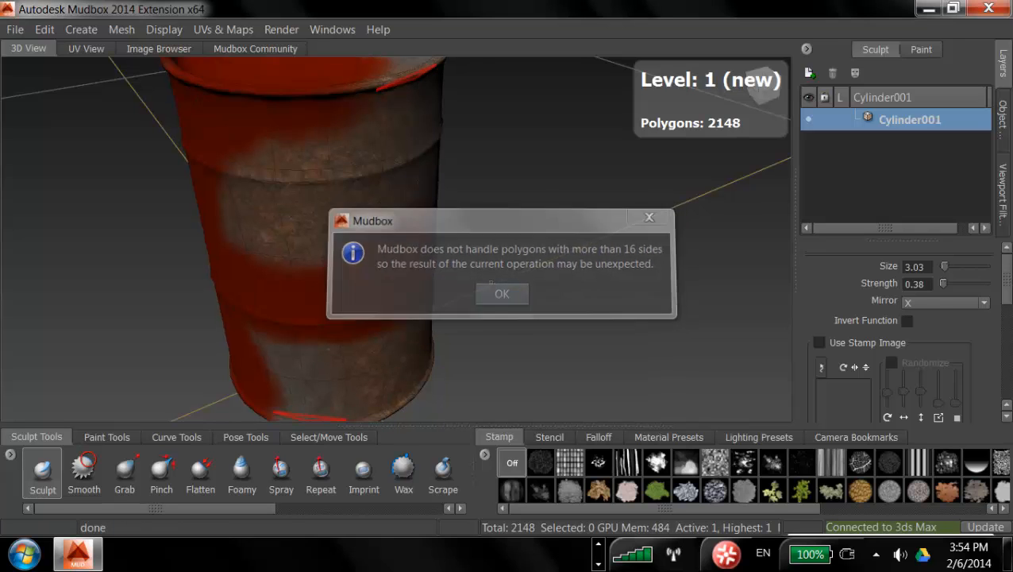
key("shift+d")
key("shift+d")
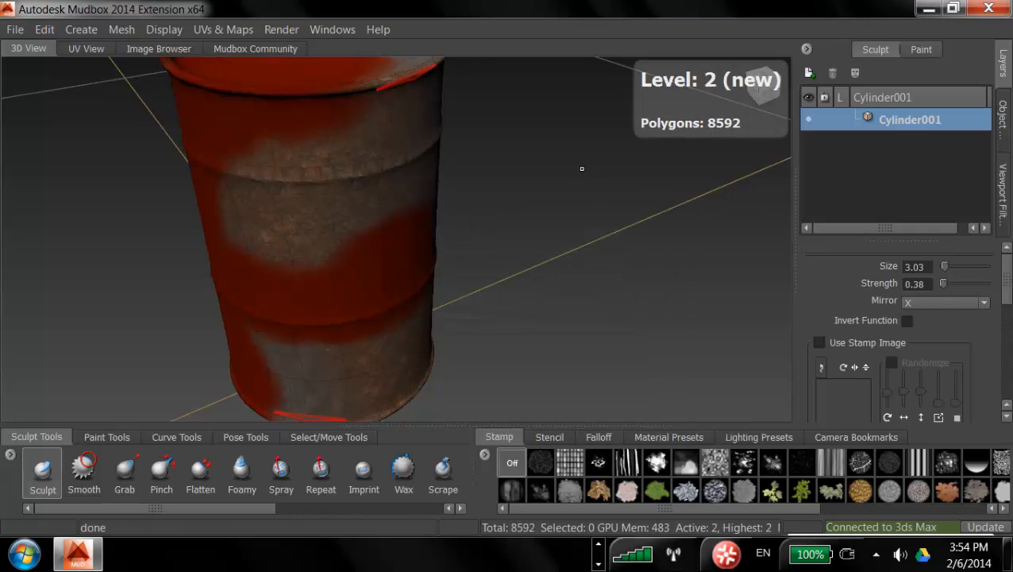
key("shift+d")
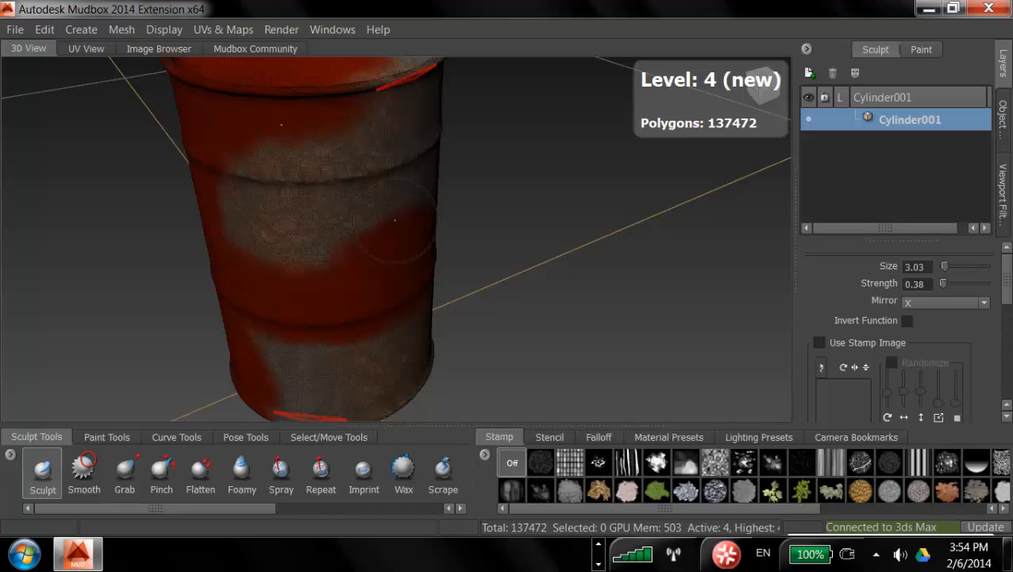
Step: Sculpt dents into the barrel's middle band with the Sculpt brush at size 1.08
left_click_drag(395, 220, 369, 229, "alt")
scroll(683, 223, "up", 5)
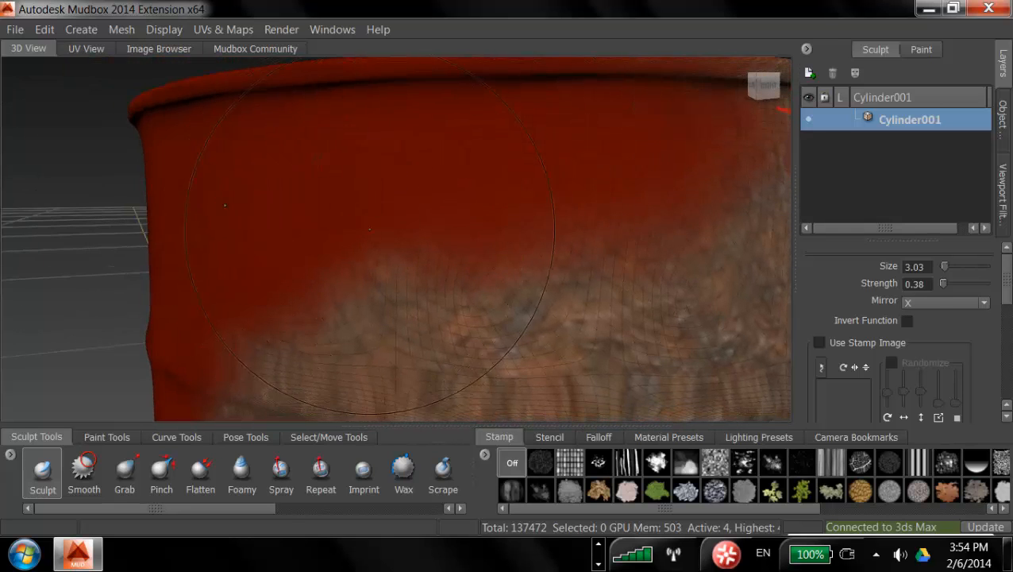
scroll(369, 229, "down", 5)
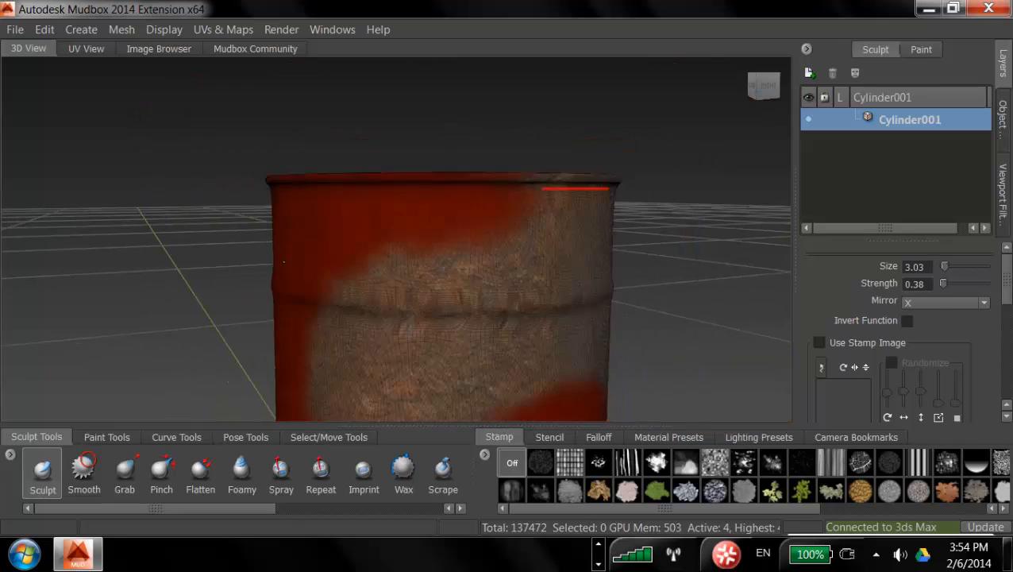
left_click_drag(284, 262, 458, 226, "alt")
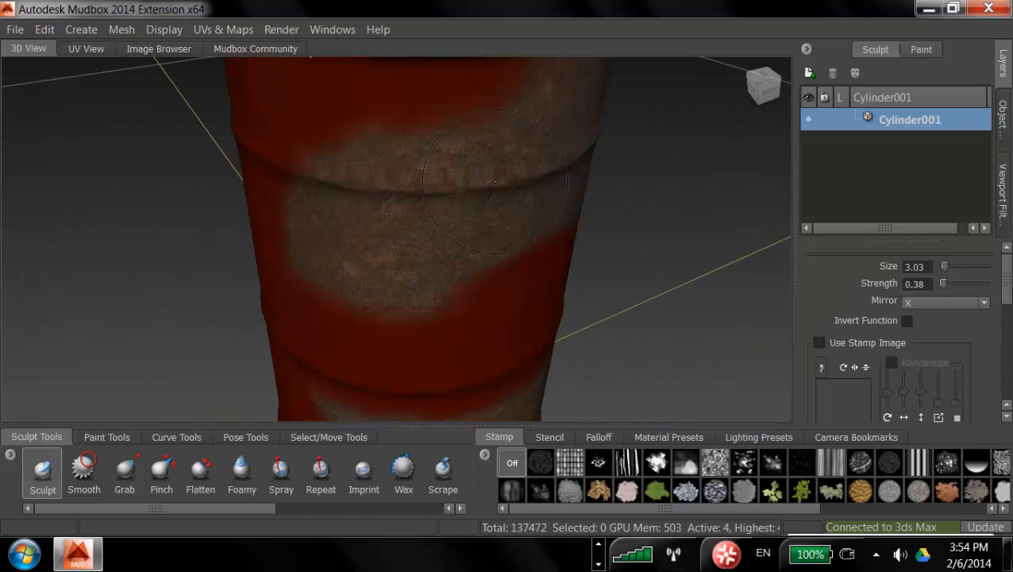
mouse_move(485, 160)
left_mouse_down()
mouse_move(417, 166)
mouse_move(449, 219)
mouse_move(380, 283)
left_mouse_up()
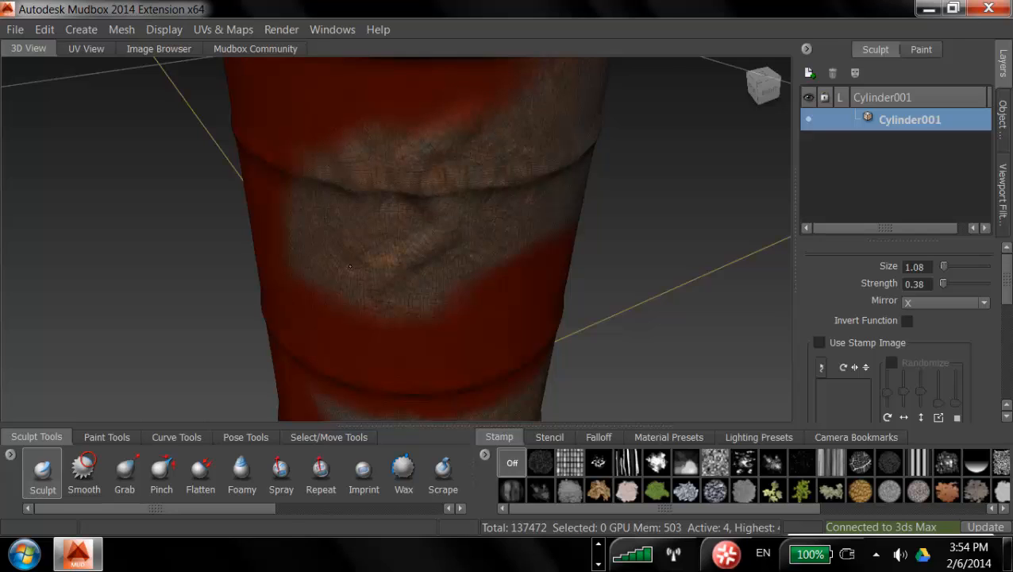
middle_click_drag(463, 277, 430, 179, "alt")
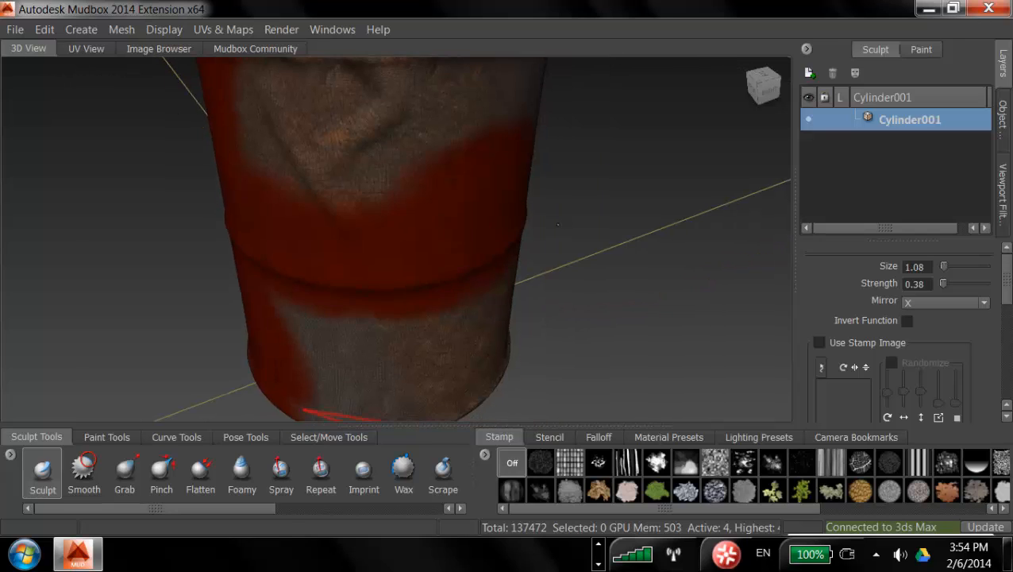
right_click_drag(430, 178, 355, 240, "alt")
left_click_drag(355, 241, 387, 159, "alt")
middle_click_drag(387, 159, 500, 192, "alt")
left_click_drag(503, 202, 406, 294)
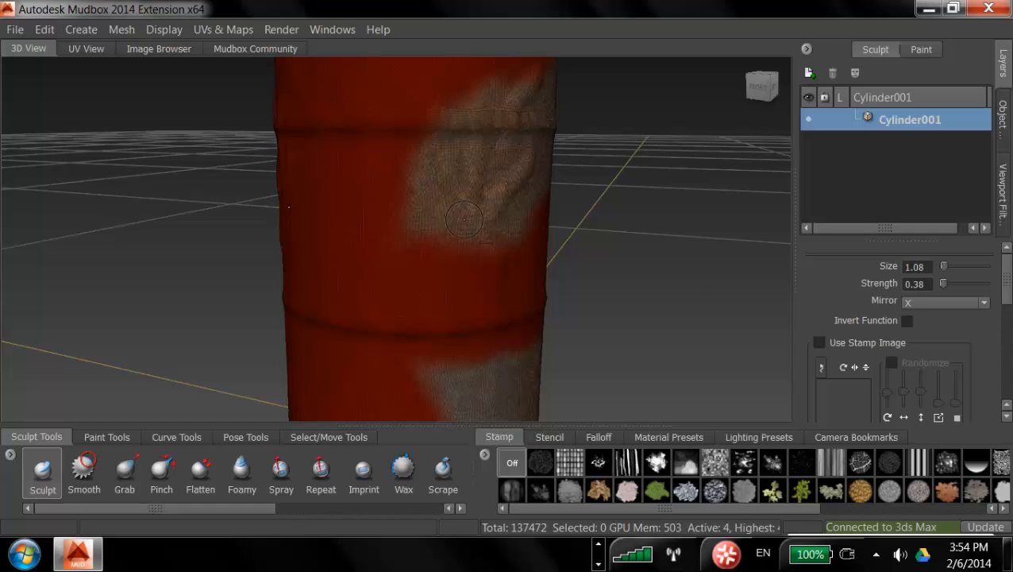
Step: Turn sculpt mirroring off and pick a noise stamp image for the Sculpt brush
left_click(953, 303)
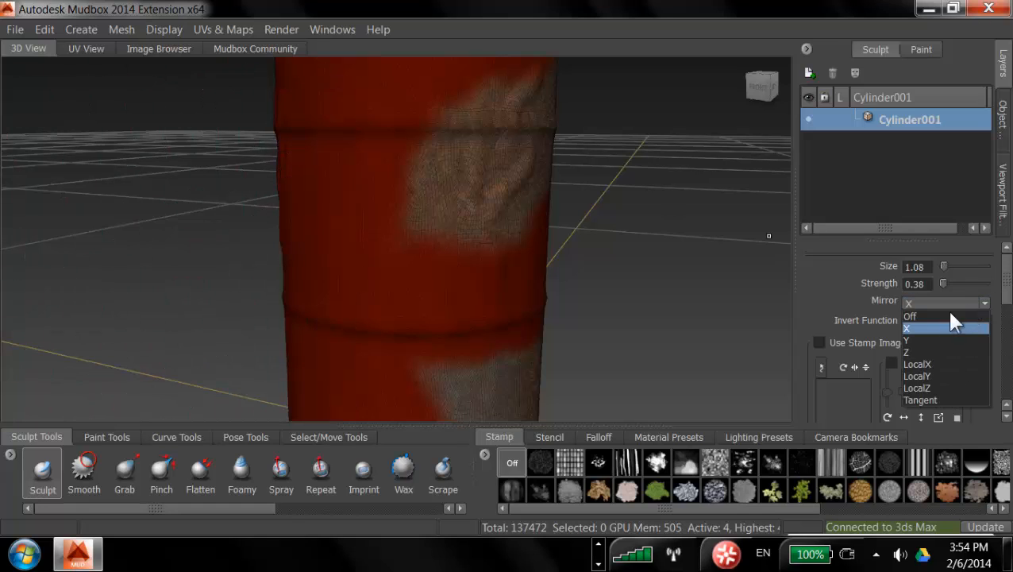
left_click(950, 316)
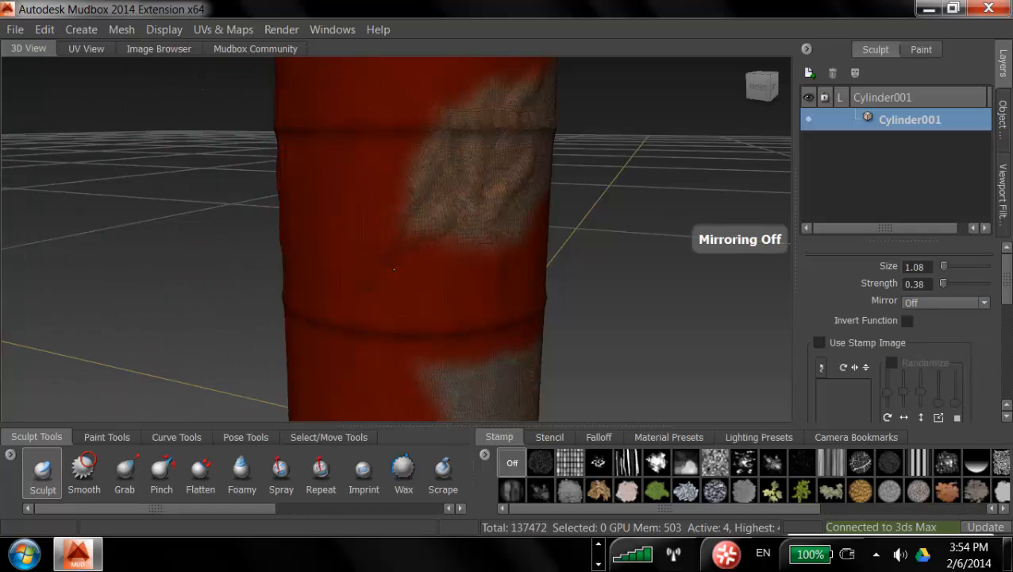
left_click(543, 462)
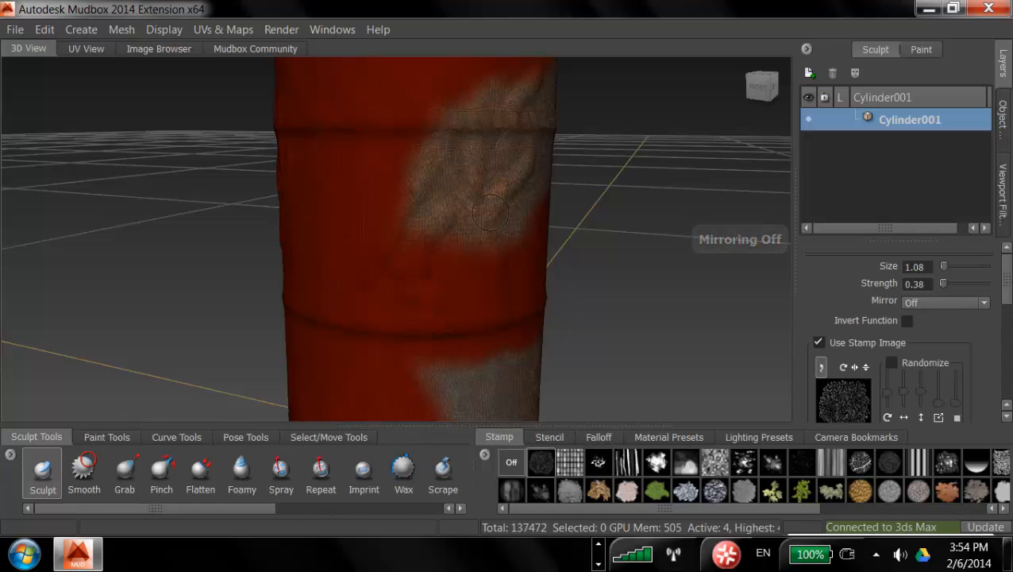
Step: Sculpt rough dents across the barrel's sides with the stamped brush at size 3.68
left_click_drag(481, 281, 522, 226)
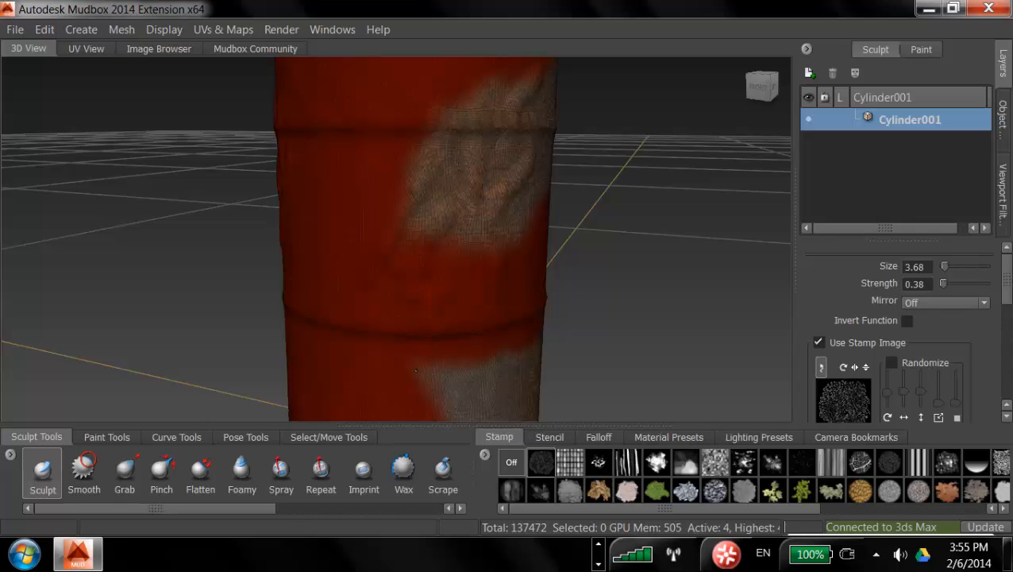
left_click_drag(474, 236, 419, 251)
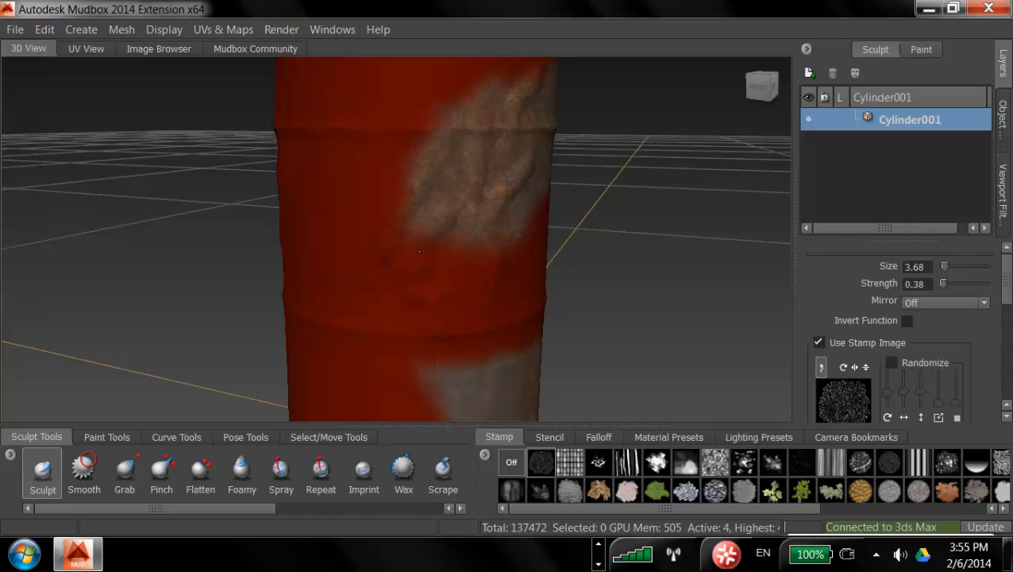
left_click_drag(428, 128, 405, 89, "alt")
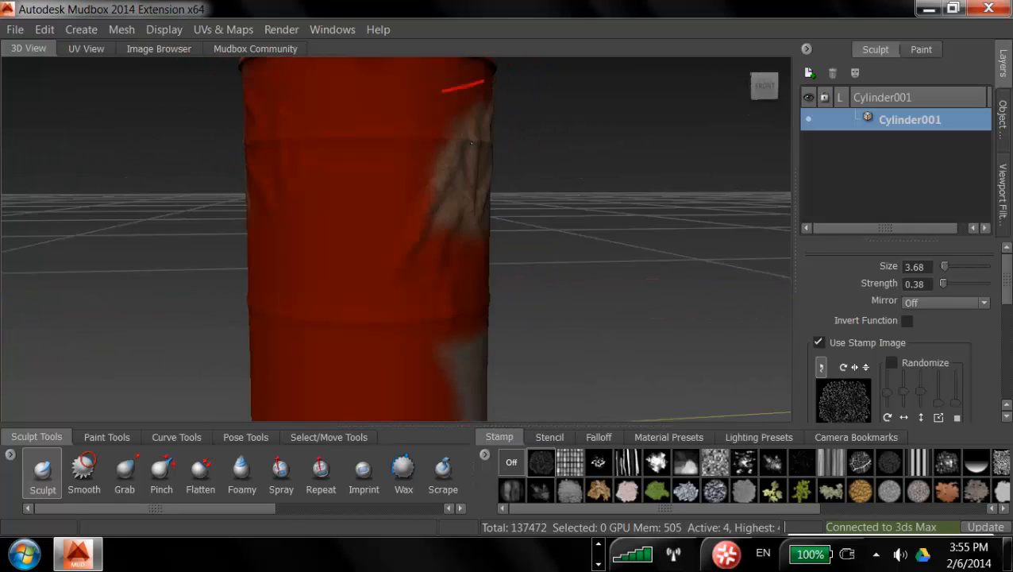
left_click_drag(367, 378, 472, 234, "alt")
left_click_drag(537, 201, 479, 320, "alt")
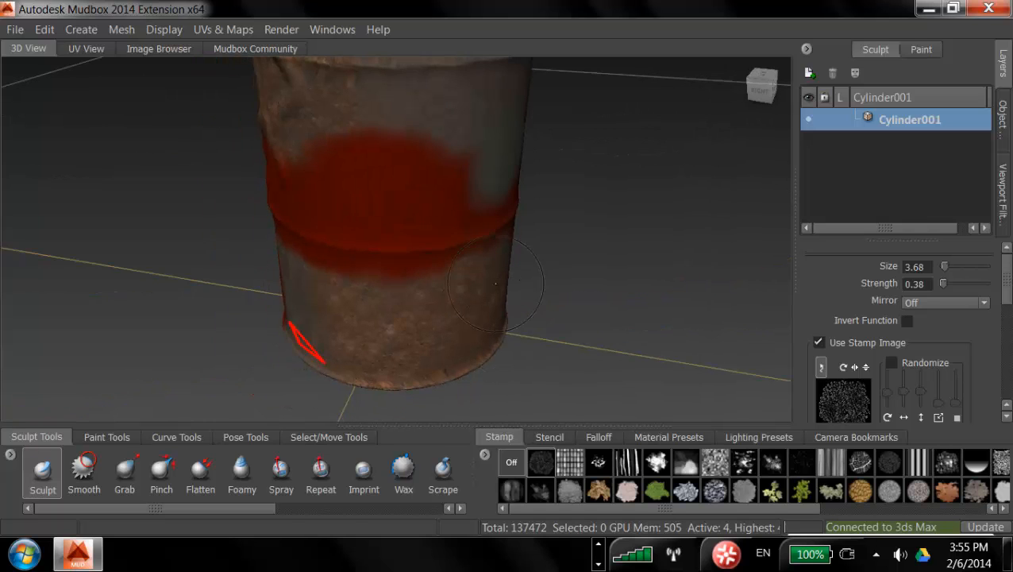
left_click_drag(495, 283, 401, 254, "alt")
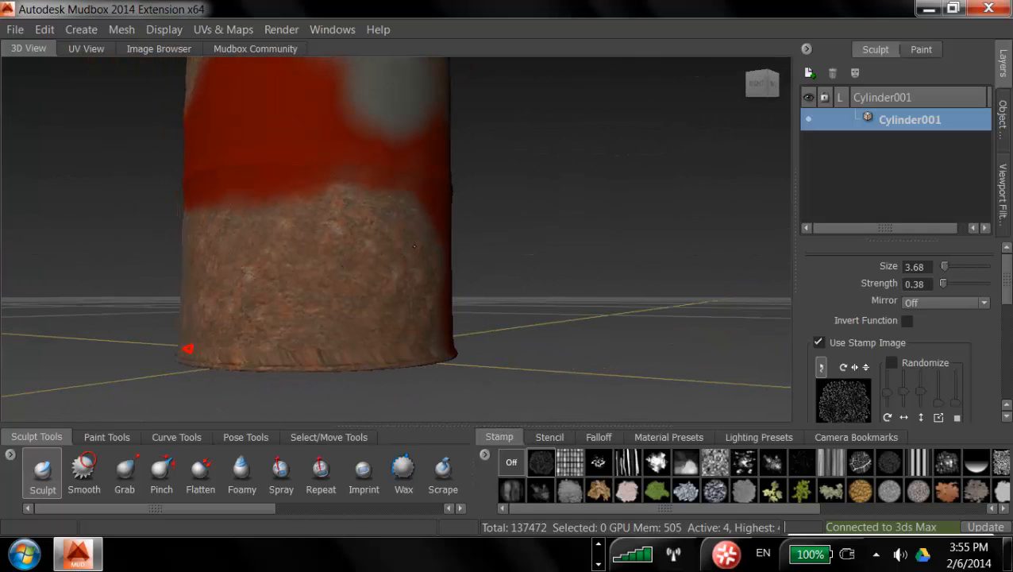
Step: Switch to a splotchy stamp and sculpt more dents around the barrel's upper half
left_click(744, 461)
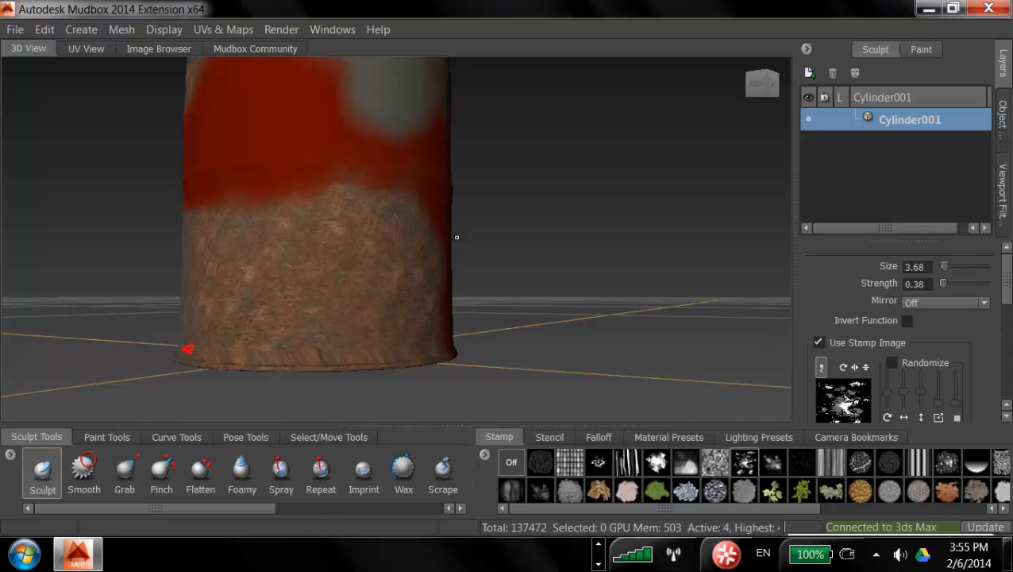
left_click_drag(405, 356, 414, 275, "alt")
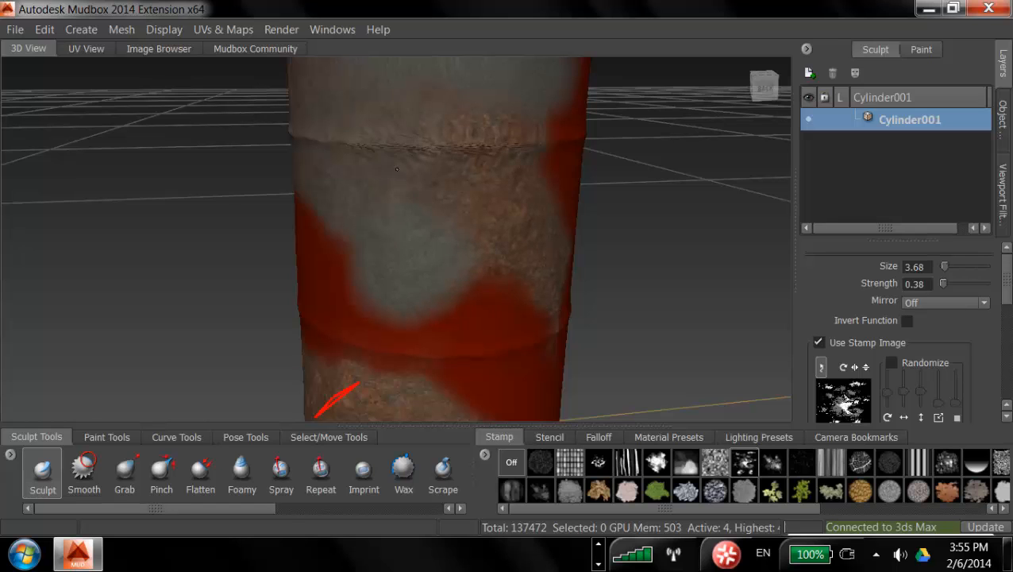
left_click_drag(397, 169, 445, 198, "alt")
middle_click_drag(284, 152, 405, 230, "alt")
left_click_drag(405, 230, 434, 222, "alt")
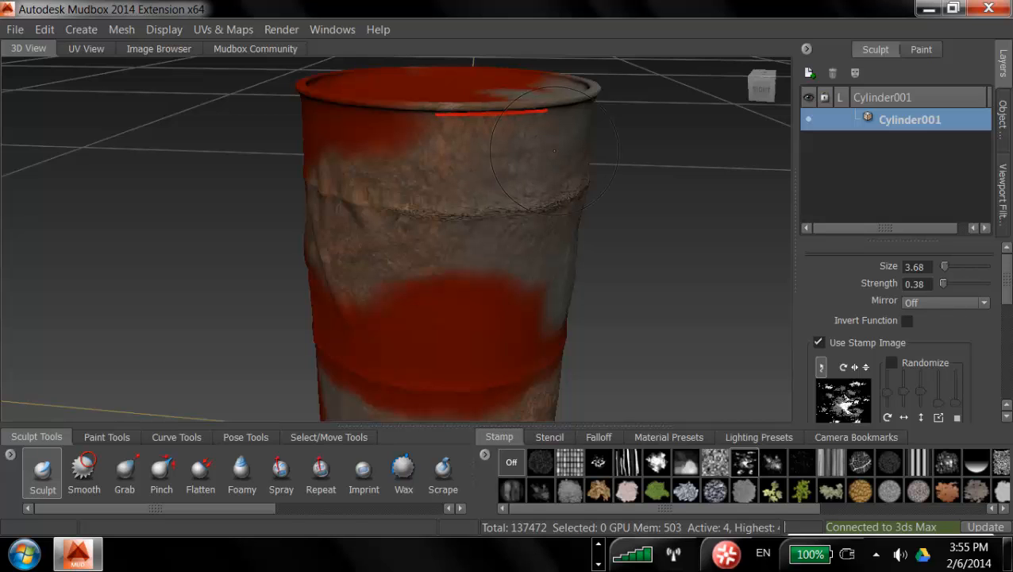
Step: Sculpt further dents near the barrel's rim and top with the splotchy stamp
left_click_drag(554, 149, 606, 170, "alt")
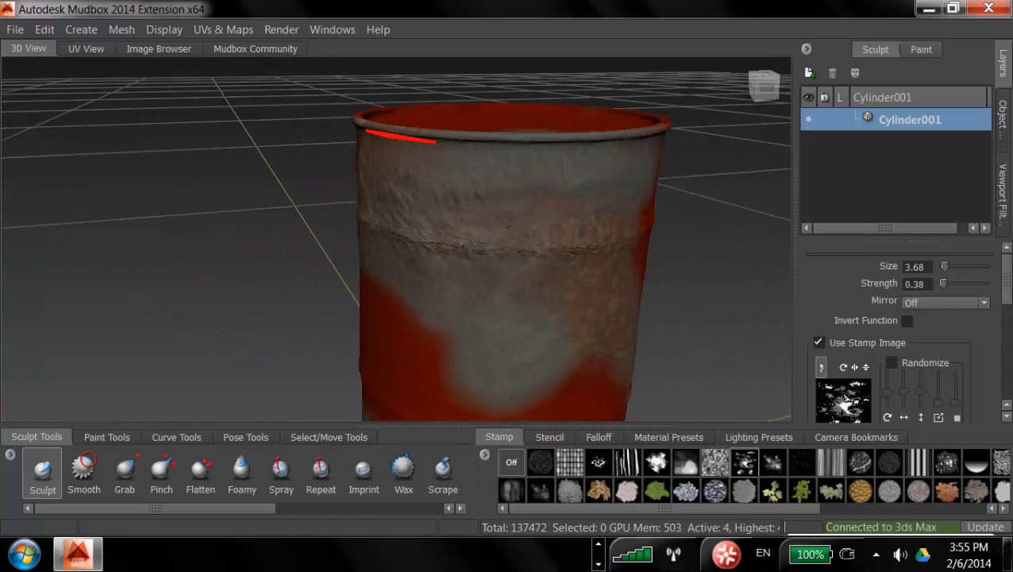
left_click_drag(509, 228, 536, 251, "alt")
middle_click_drag(593, 273, 537, 219, "alt")
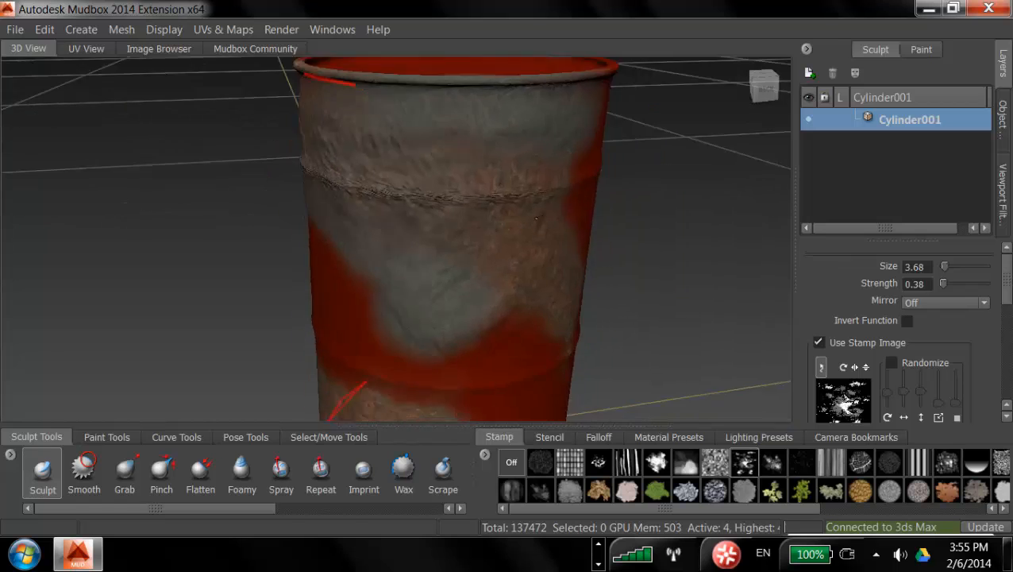
left_click_drag(537, 218, 353, 140, "alt")
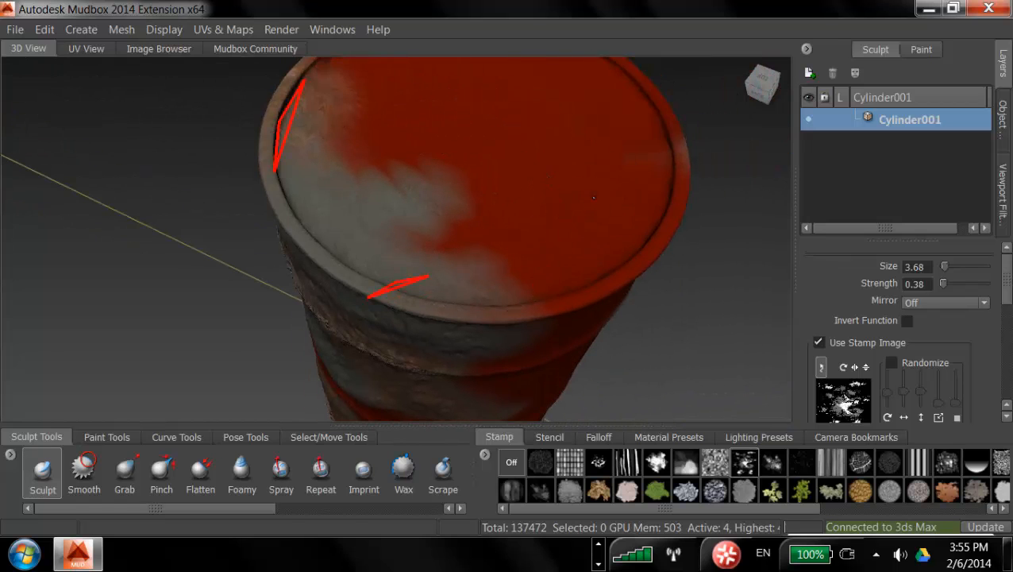
left_click_drag(583, 261, 520, 322, "alt")
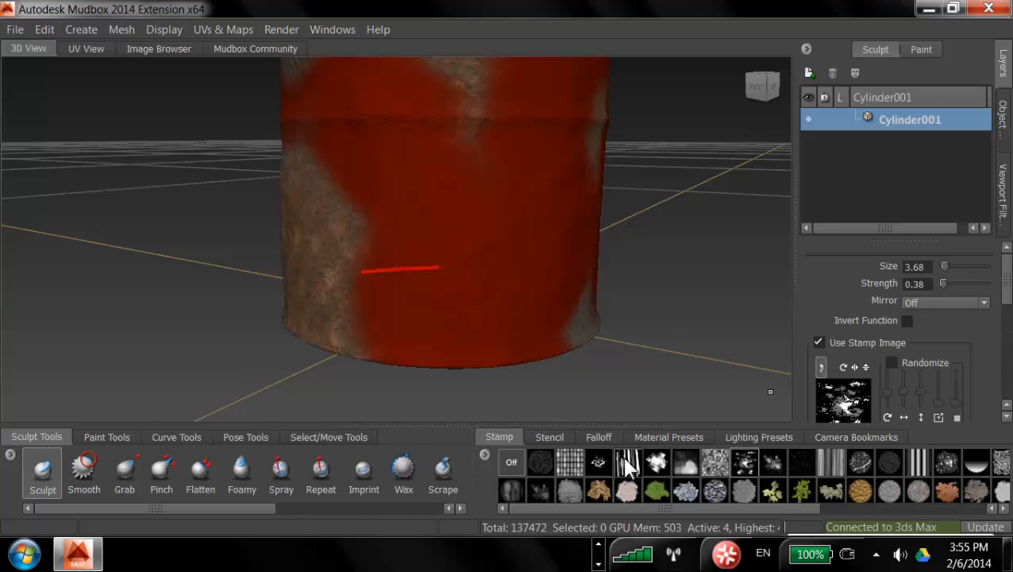
Step: Switch to a vertical-streak stamp and sculpt crease dents across the barrel's lower half
left_click(628, 463)
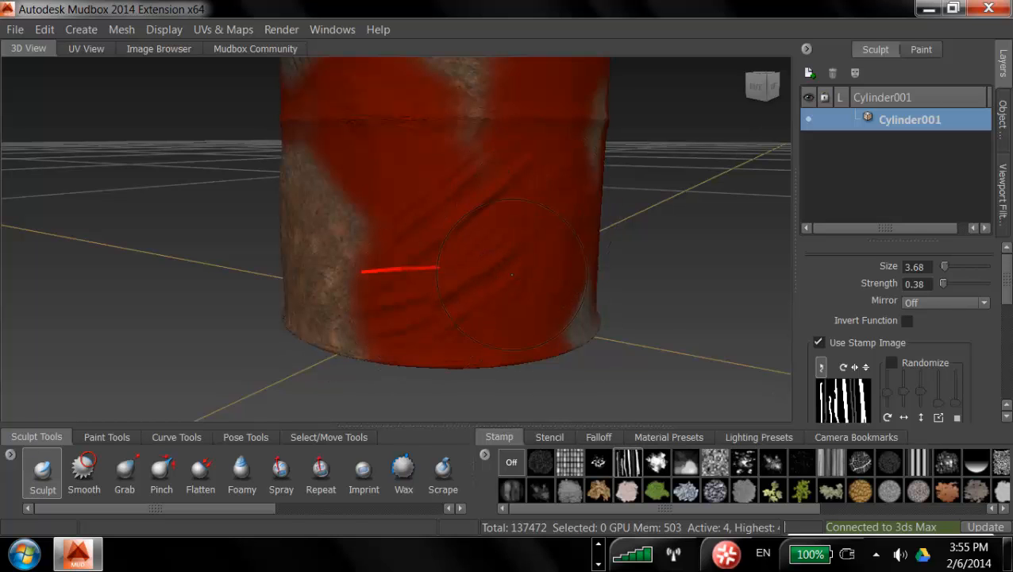
left_click_drag(512, 275, 470, 303, "alt")
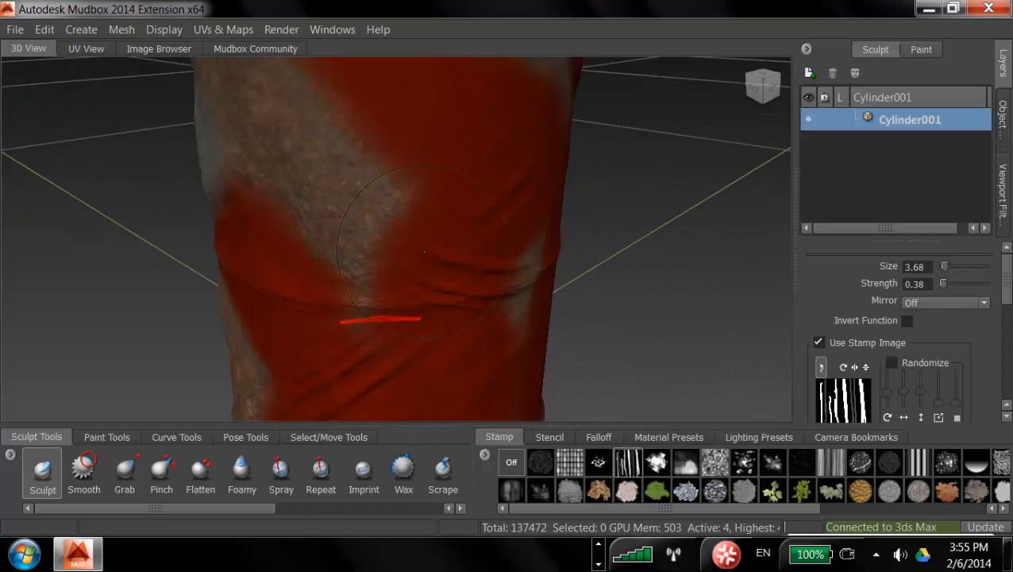
right_click_drag(524, 183, 511, 210, "alt")
left_click_drag(511, 210, 376, 219, "alt")
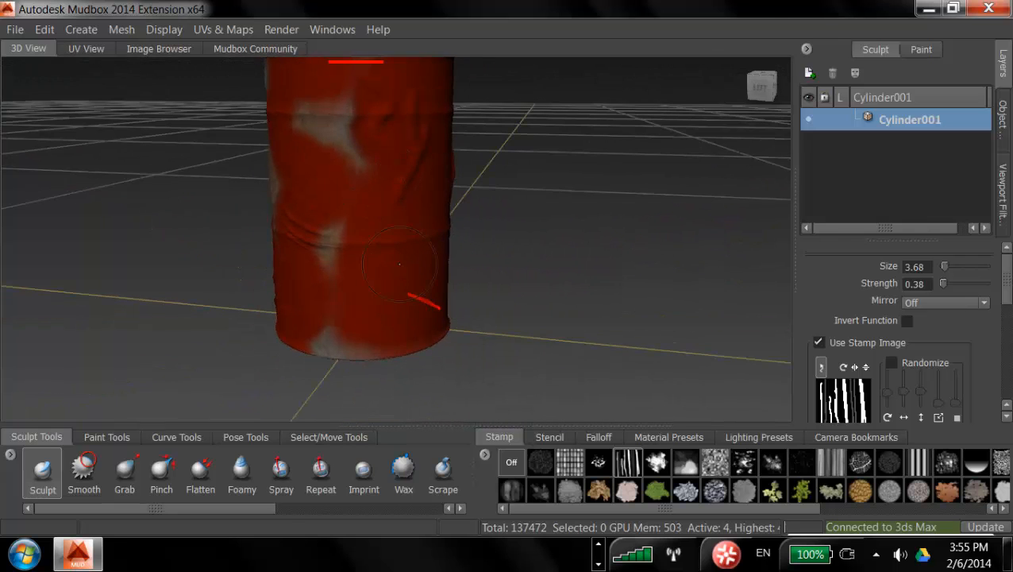
left_click_drag(458, 172, 313, 243, "alt")
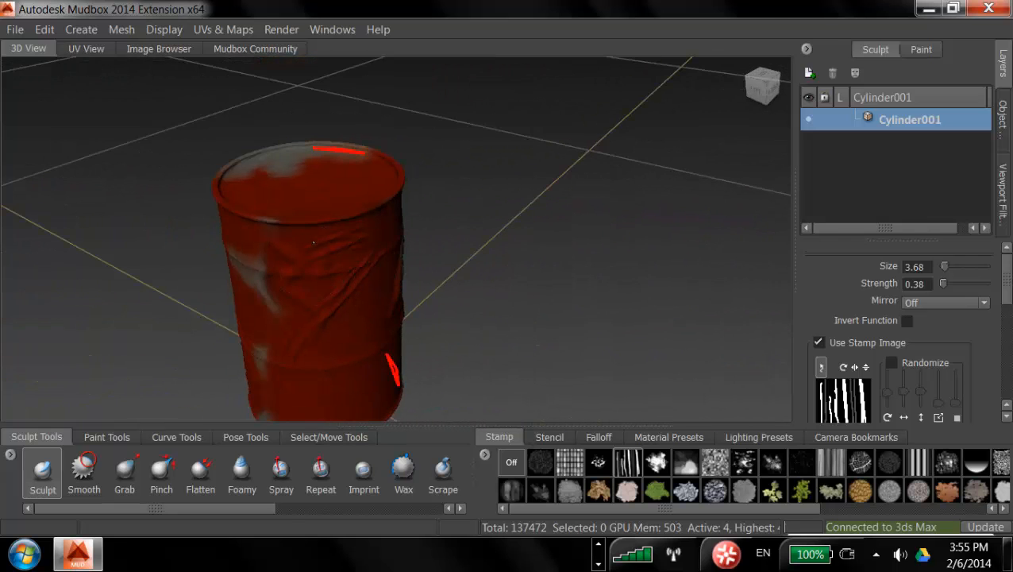
left_click_drag(389, 287, 684, 179, "alt")
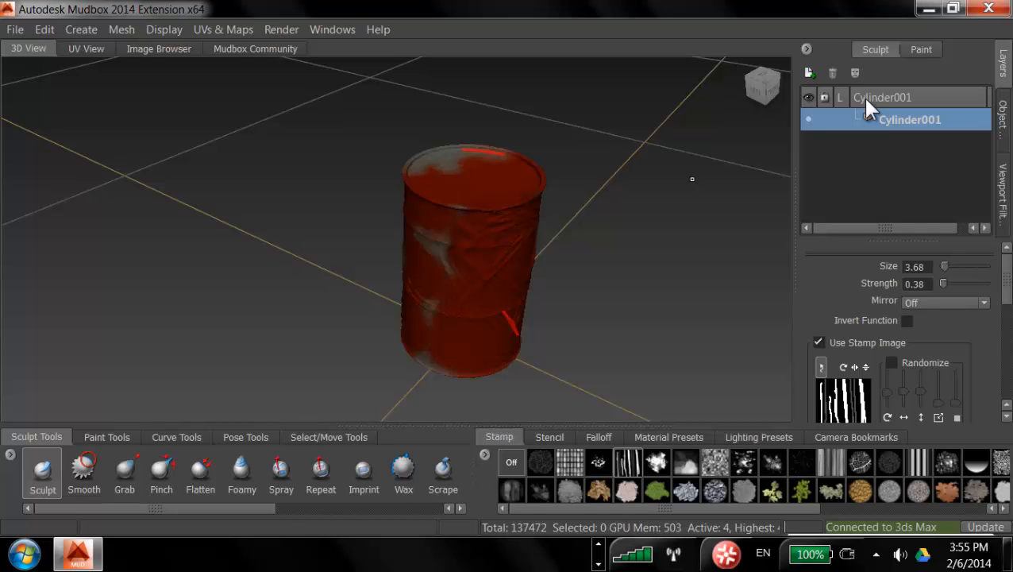
Step: Step the barrel down to subdivision level 0
key("Page_Down")
key("Page_Down")
key("Page_Down")
key("Page_Down")
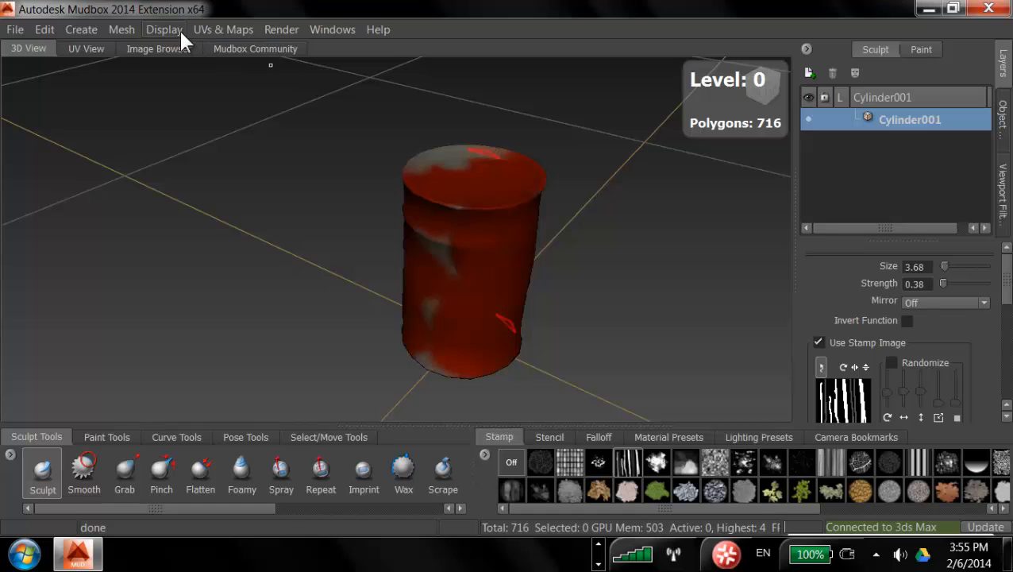
Step: Start a new texture map extraction operation and enable Normal Map in it
left_click(286, 32)
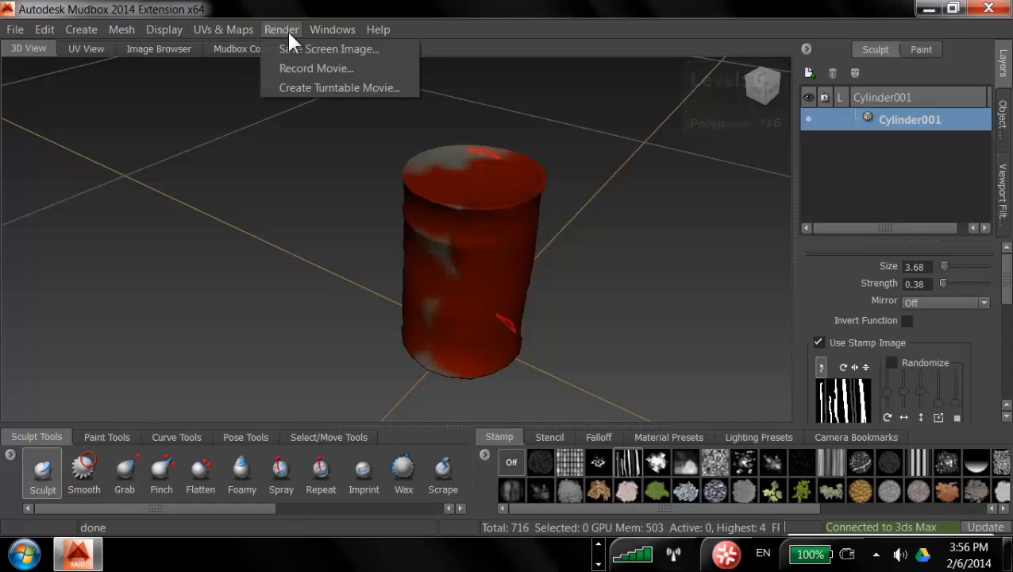
mouse_move(228, 24)
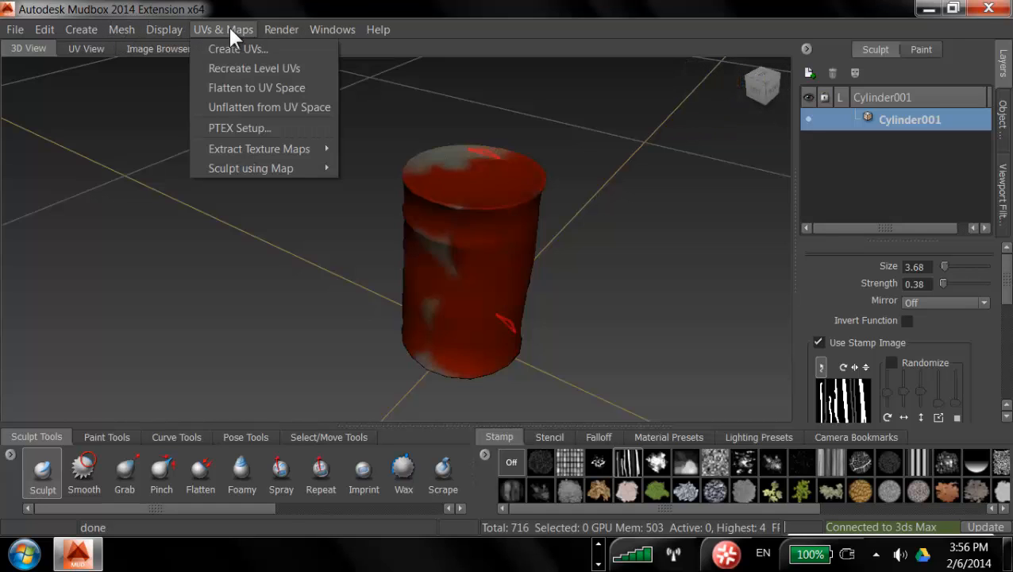
mouse_move(251, 152)
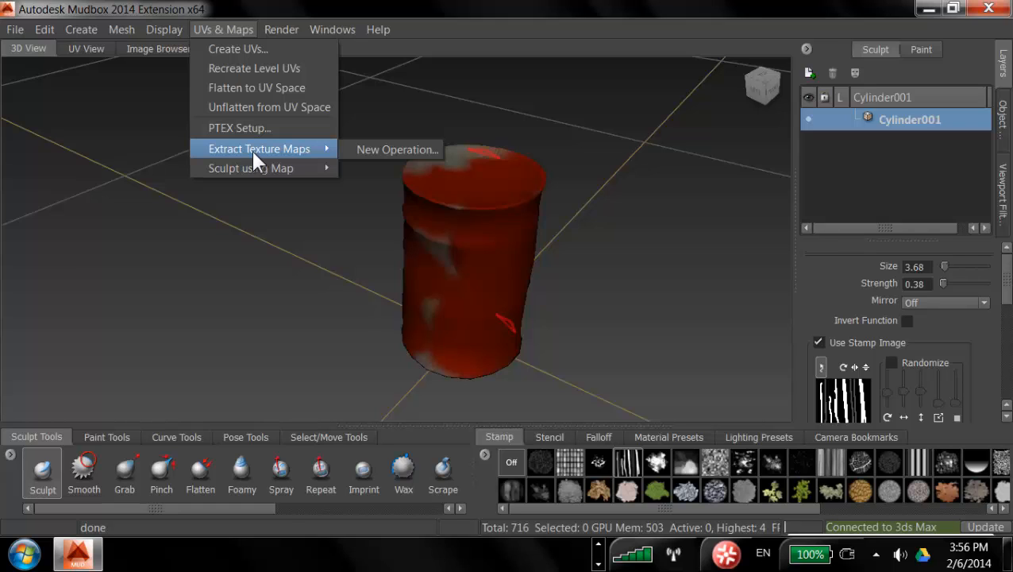
left_click(373, 150)
left_click_drag(422, 119, 235, 42)
left_click_drag(238, 341, 237, 380)
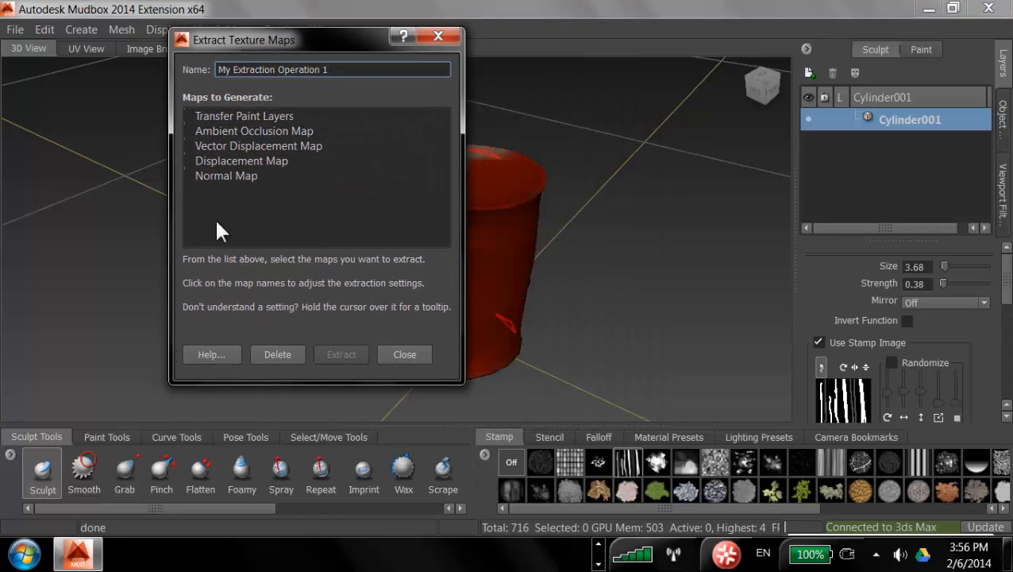
left_click(189, 176)
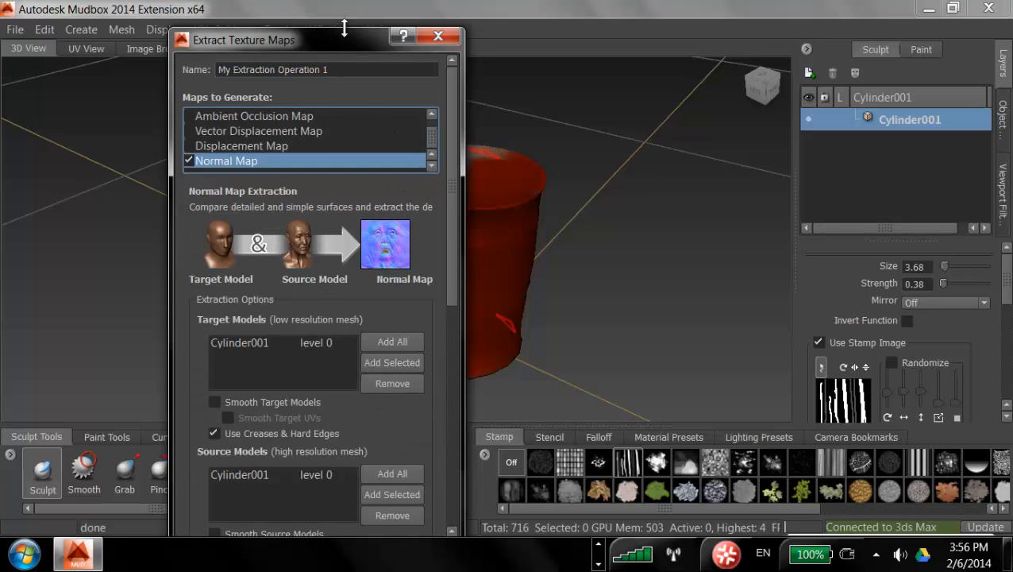
left_click_drag(343, 38, 204, 23)
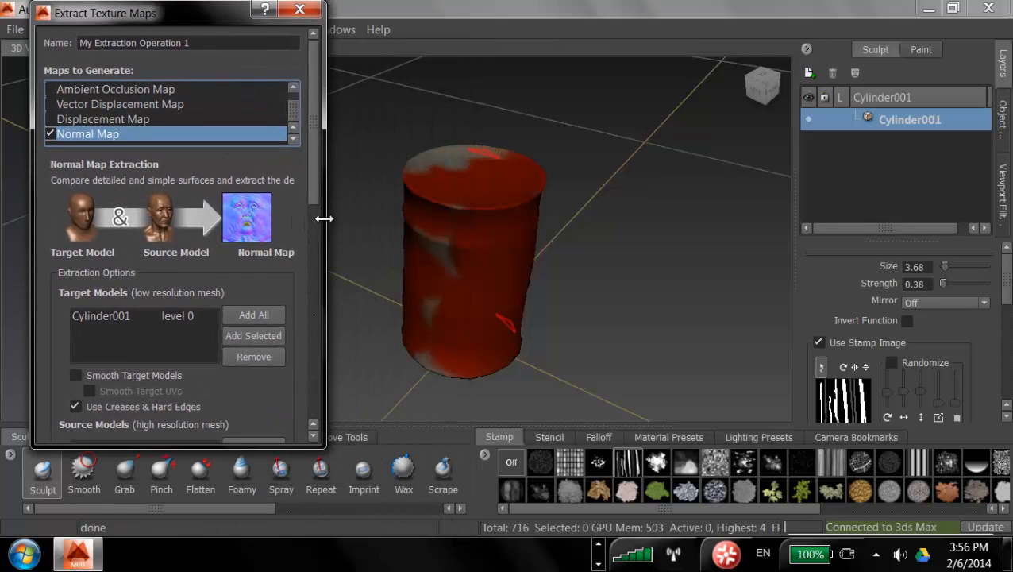
left_click(23, 556)
left_click(64, 340)
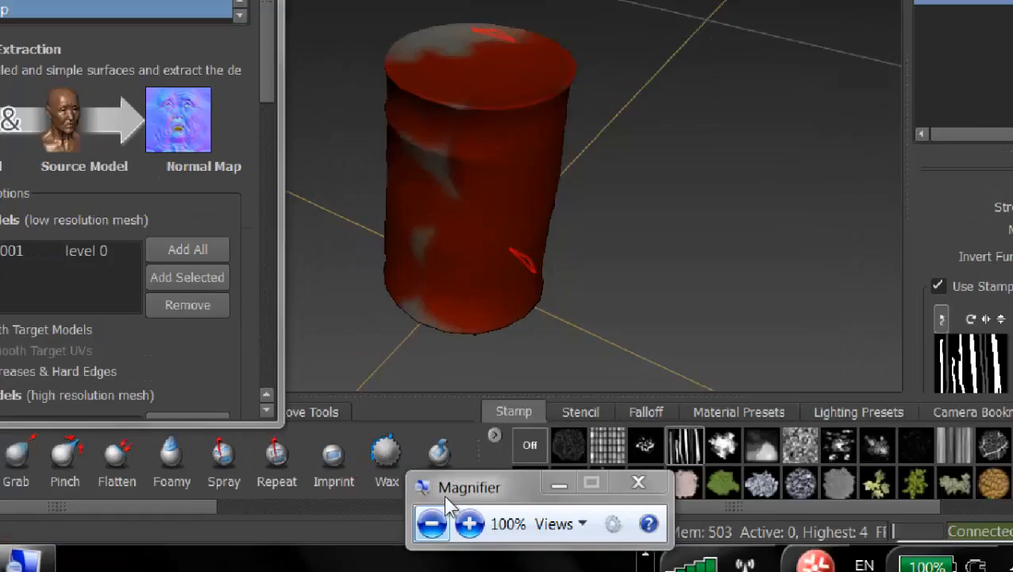
left_click(469, 523)
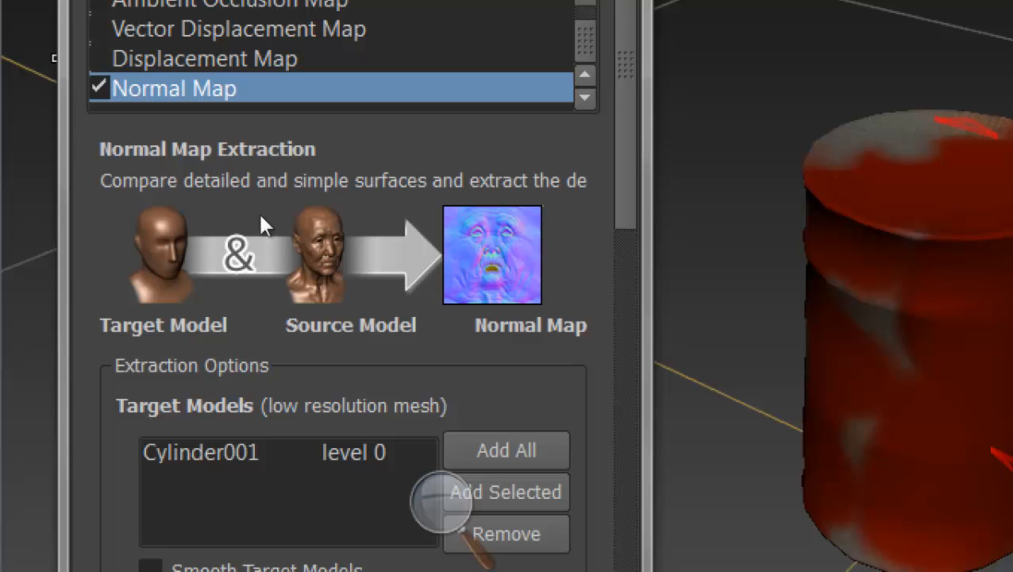
left_click(217, 360)
key("super+minus")
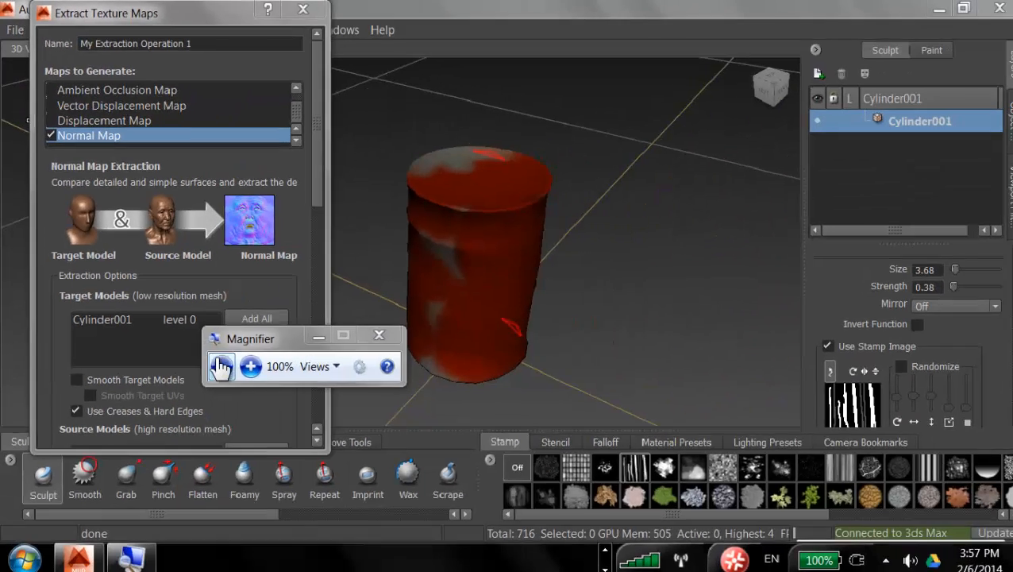
left_click(321, 331)
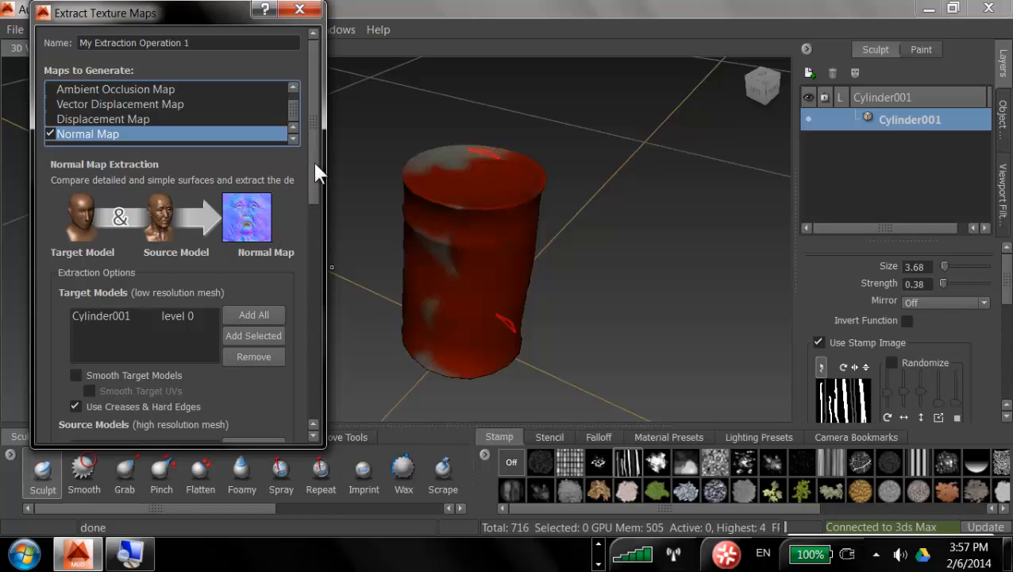
Step: Review the normal map extraction settings and browse the Object List for the barrel's mesh nodes
mouse_move(316, 174)
left_mouse_down()
mouse_move(316, 210)
mouse_move(316, 164)
left_mouse_up()
scroll(316, 194, "down", 3)
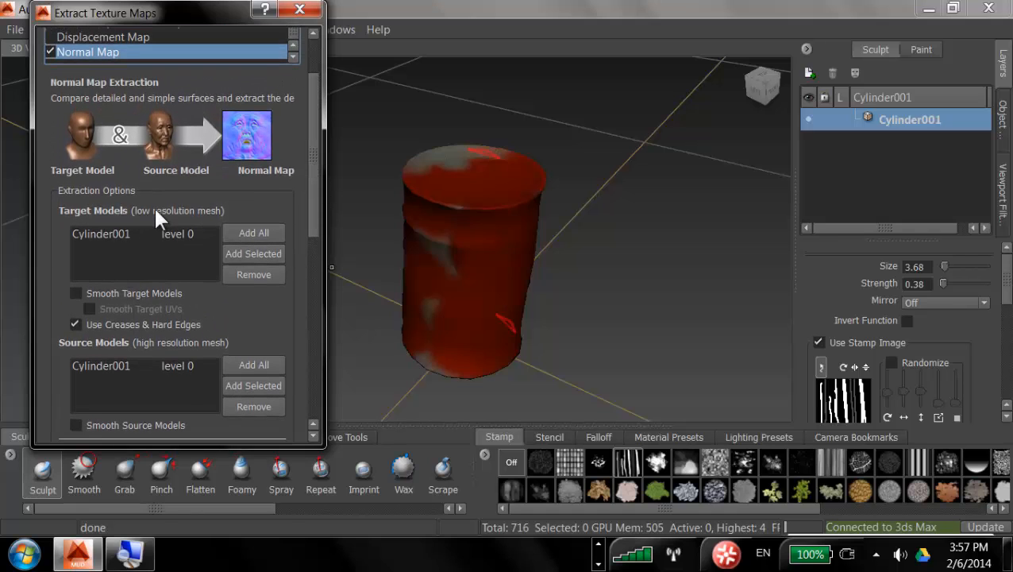
left_click_drag(314, 159, 314, 193)
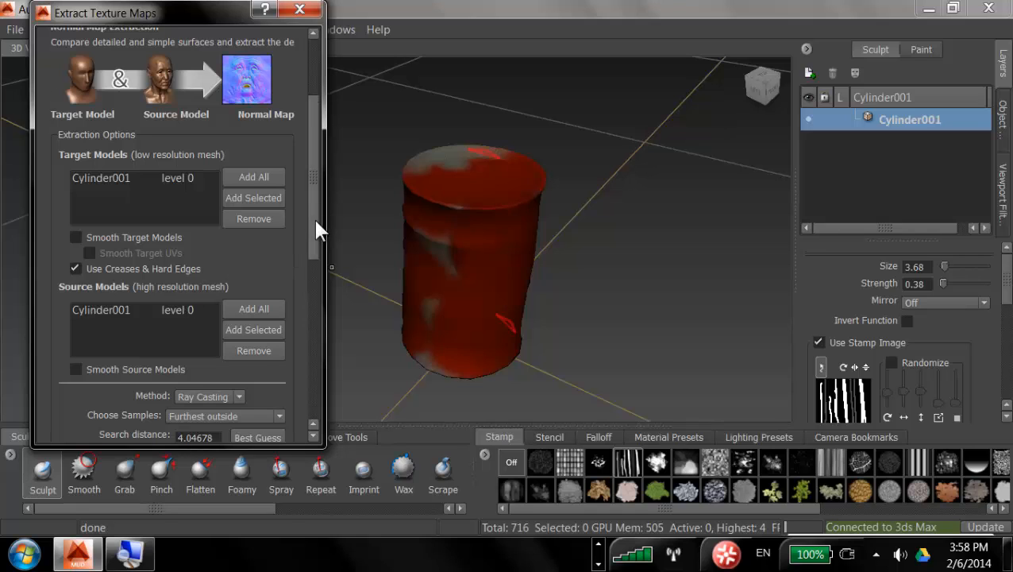
left_click_drag(316, 219, 310, 265)
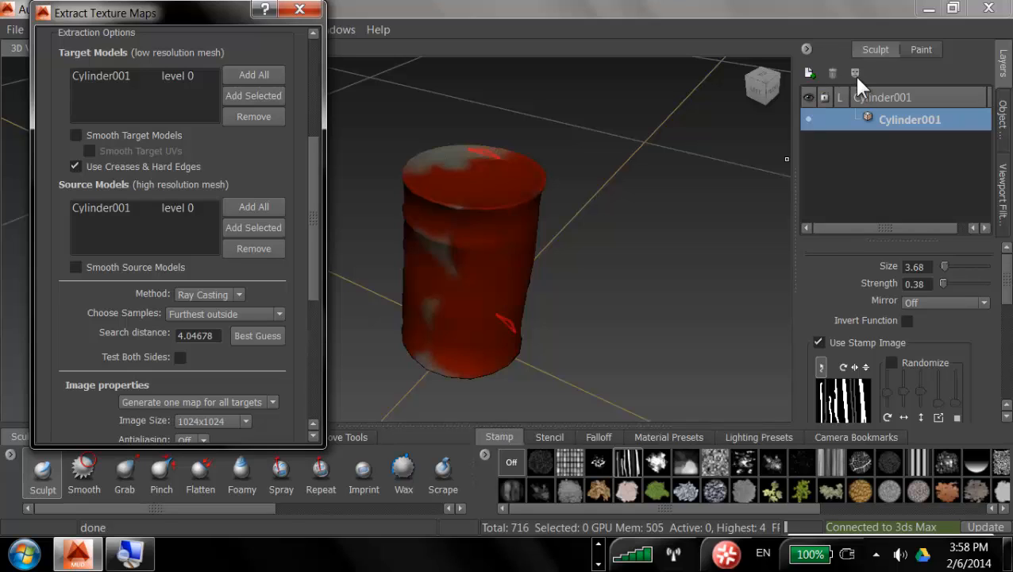
left_click(1001, 117)
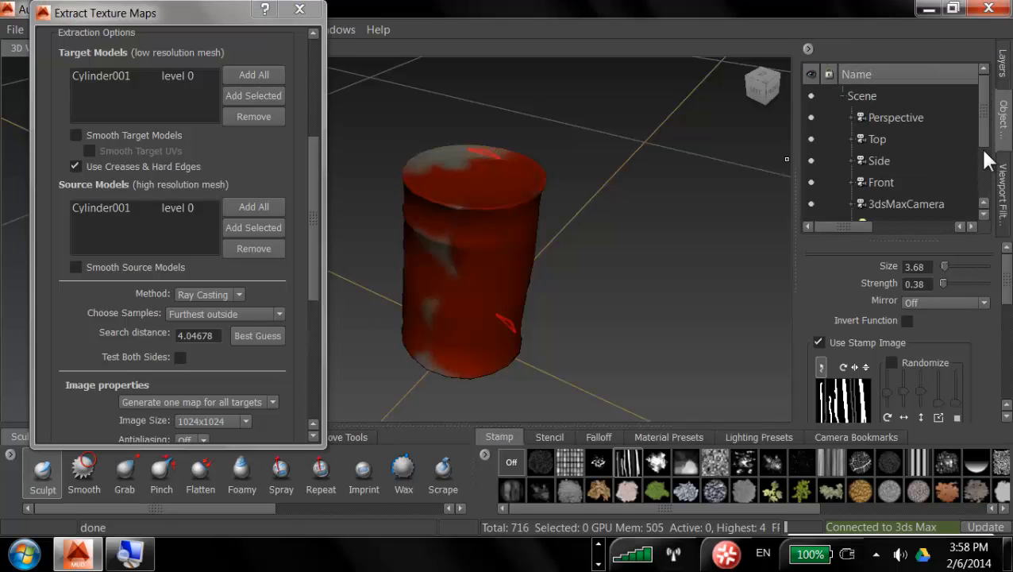
left_click_drag(987, 136, 987, 199)
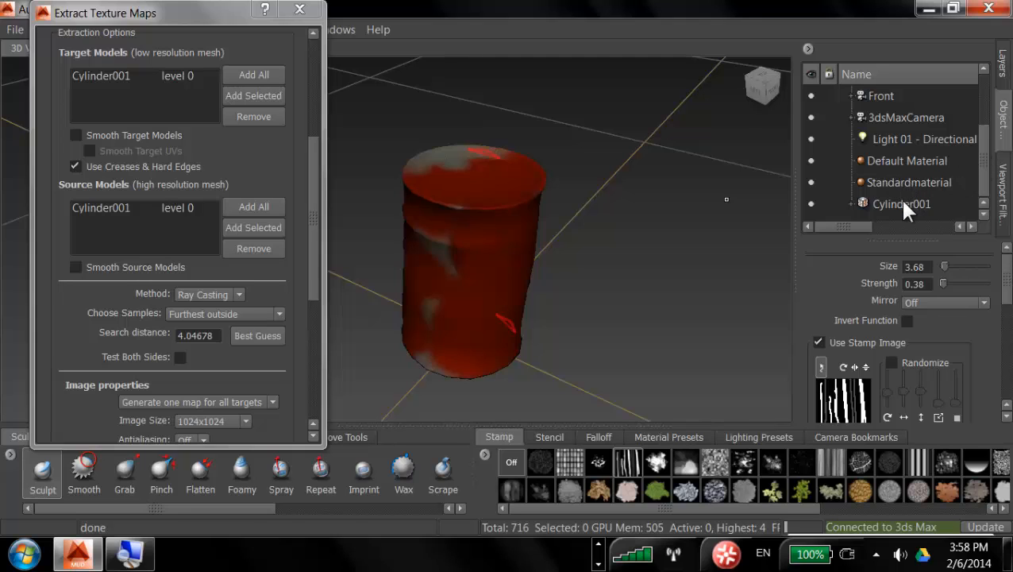
left_click(852, 204)
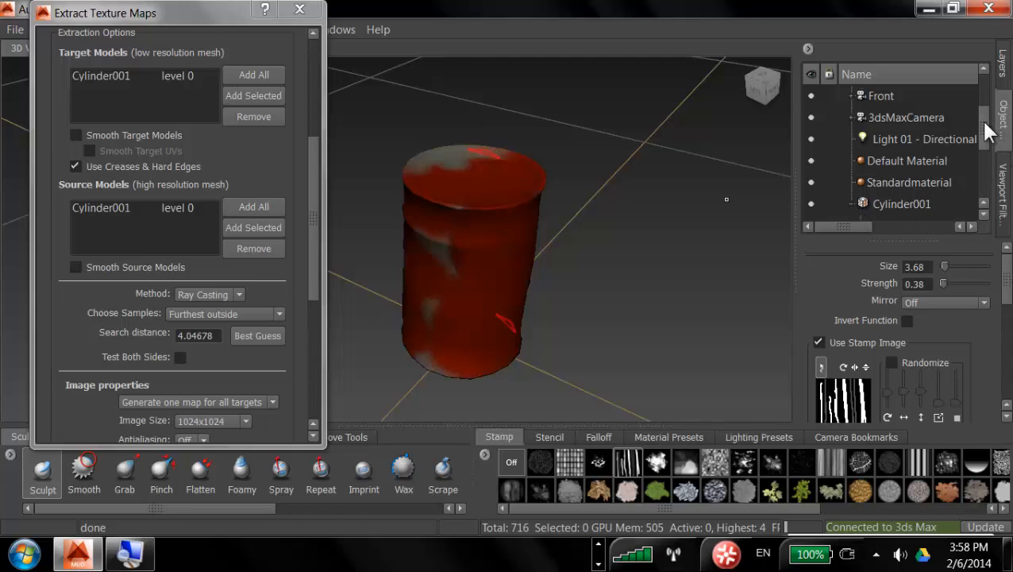
left_click_drag(984, 121, 982, 174)
left_click(902, 204)
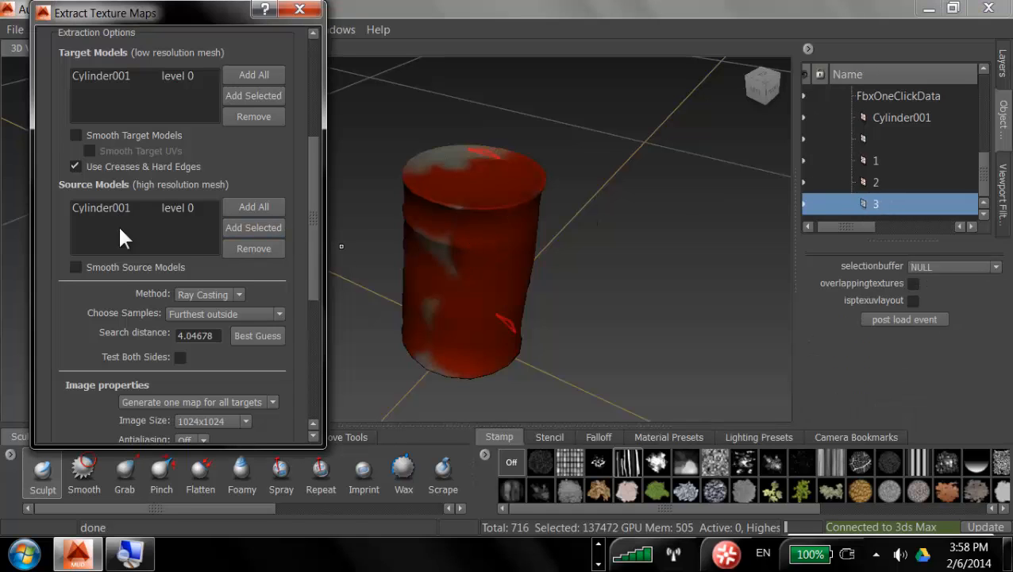
left_click_drag(314, 190, 311, 225)
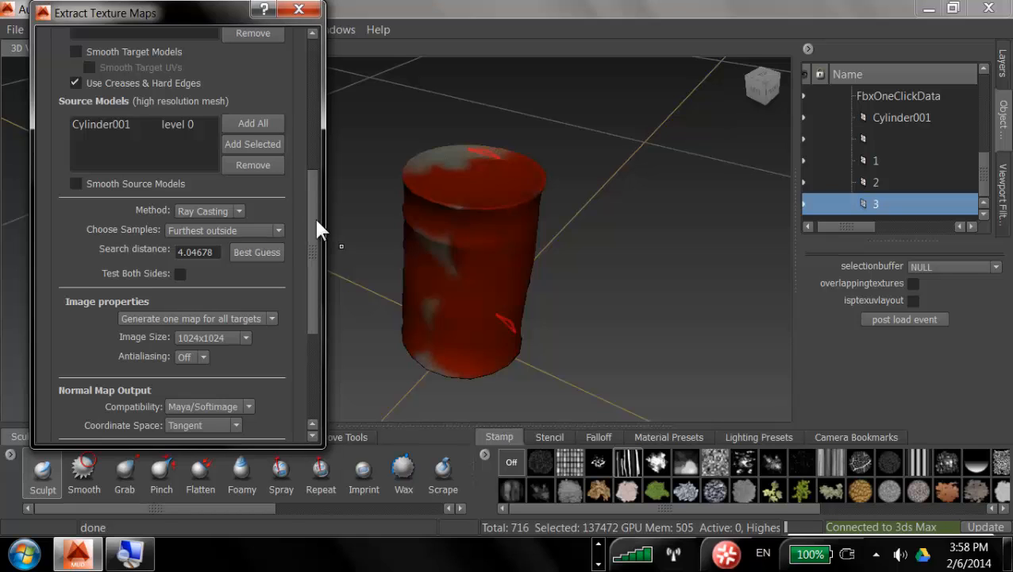
left_click_drag(313, 216, 309, 332)
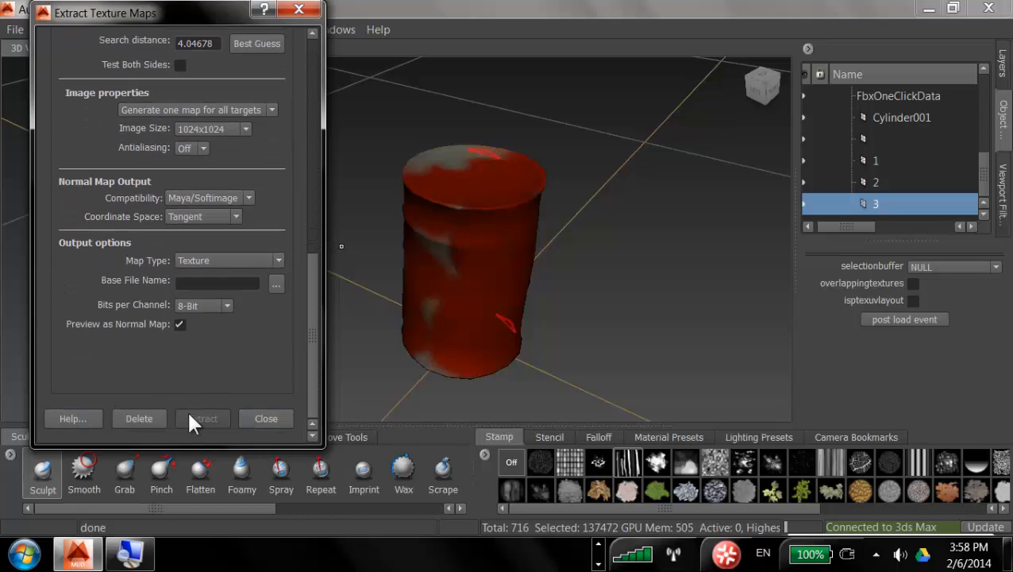
left_click_drag(309, 366, 323, 226)
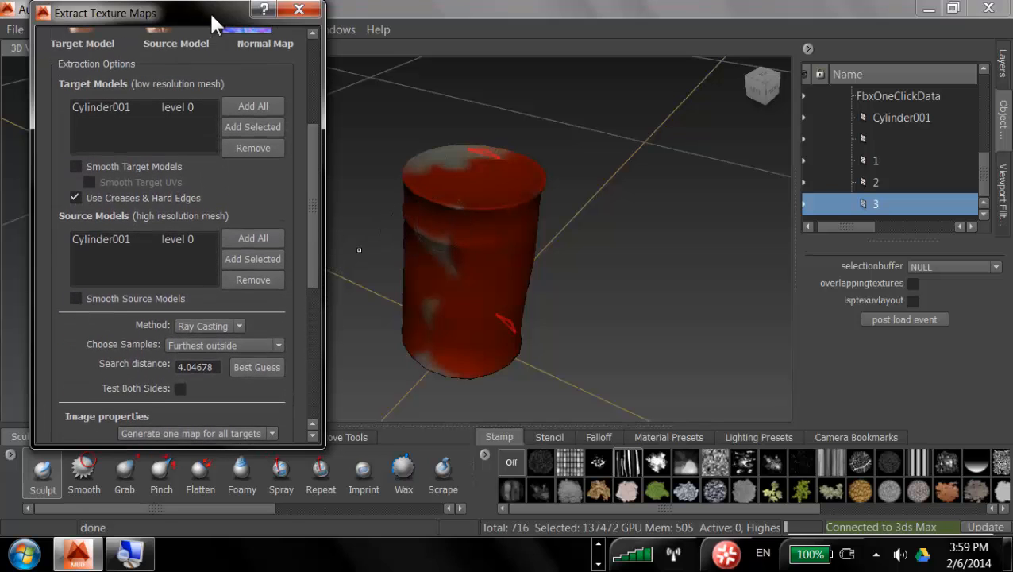
left_click_drag(220, 22, 210, 61)
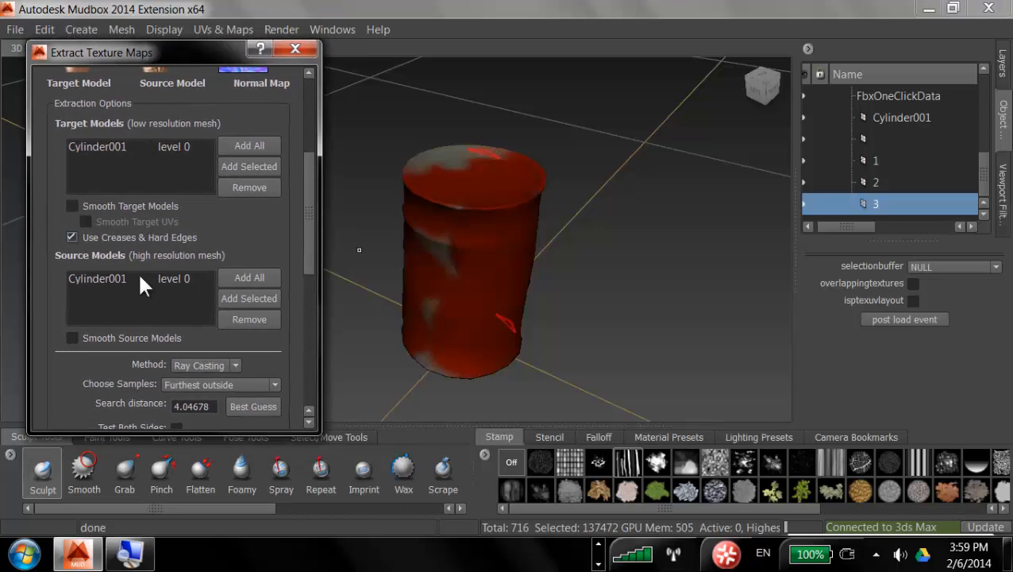
Step: Assign the selected barrel mesh to both the Target Models and Source Models lists of the extraction
left_click(130, 160)
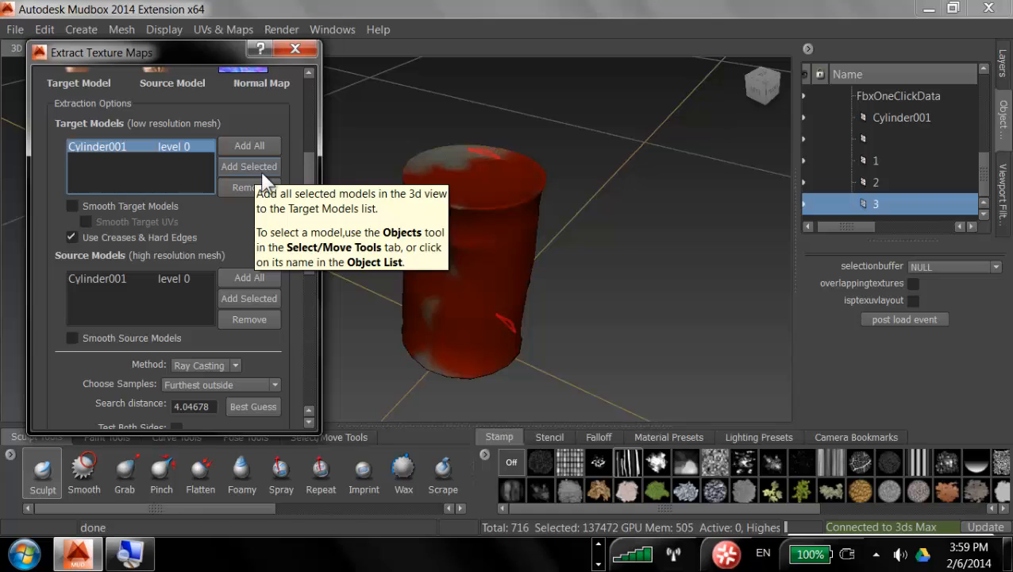
left_click(873, 121)
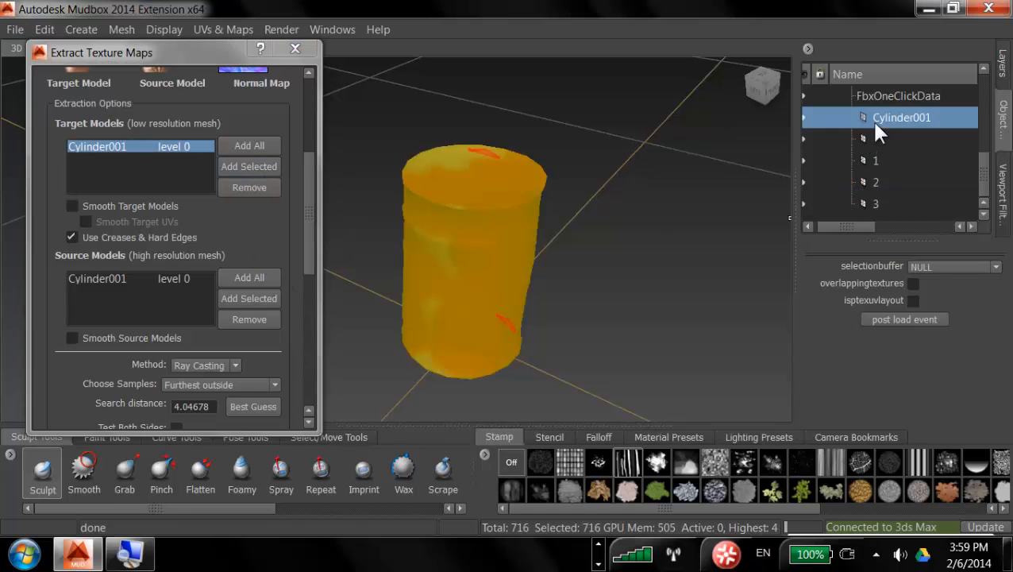
left_click(251, 166)
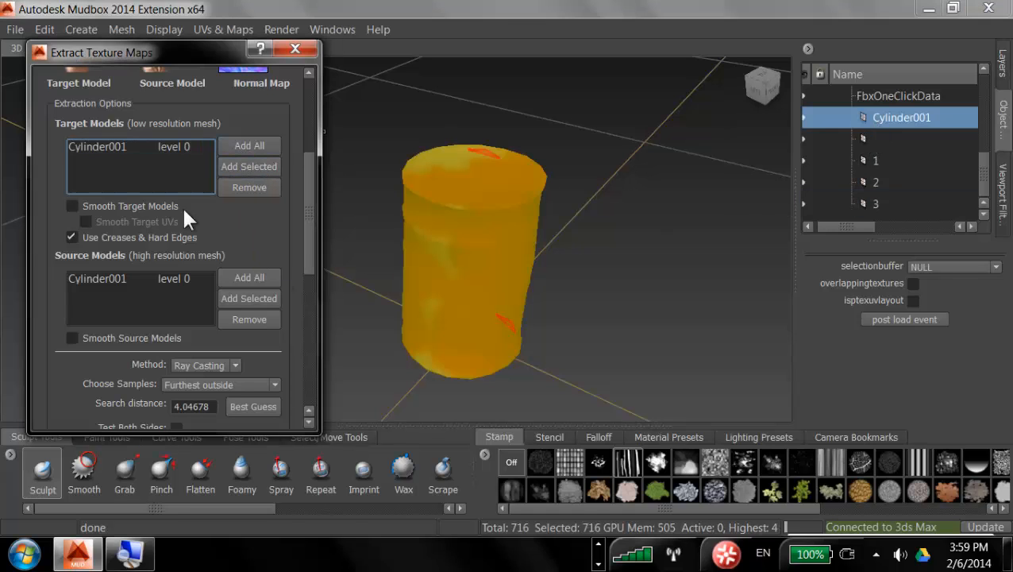
left_click(98, 278)
left_click(867, 203)
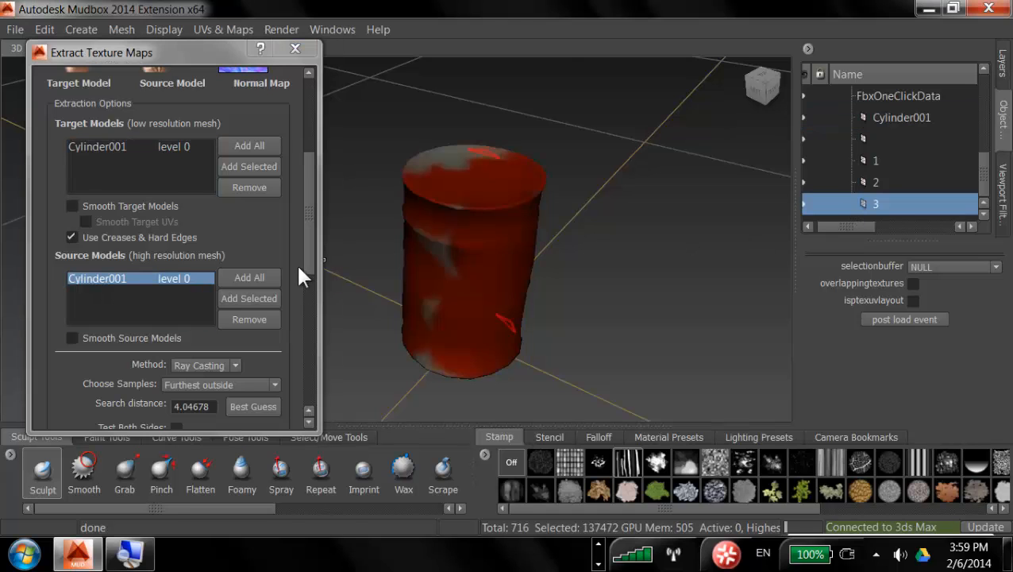
left_click(244, 298)
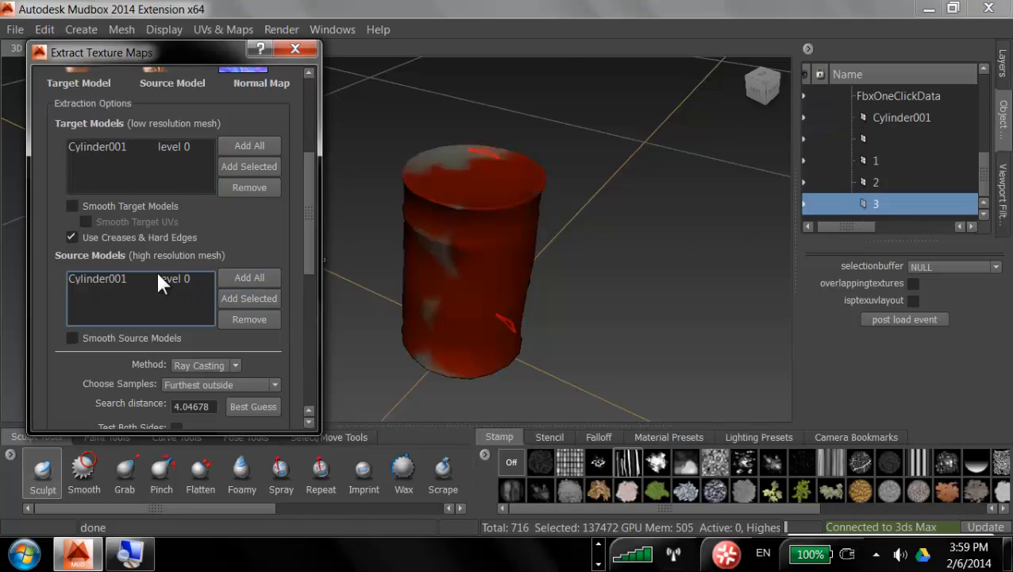
Step: Set the target model to subdivision level 0 and the source model to level 4
left_click(192, 143)
left_click(193, 143)
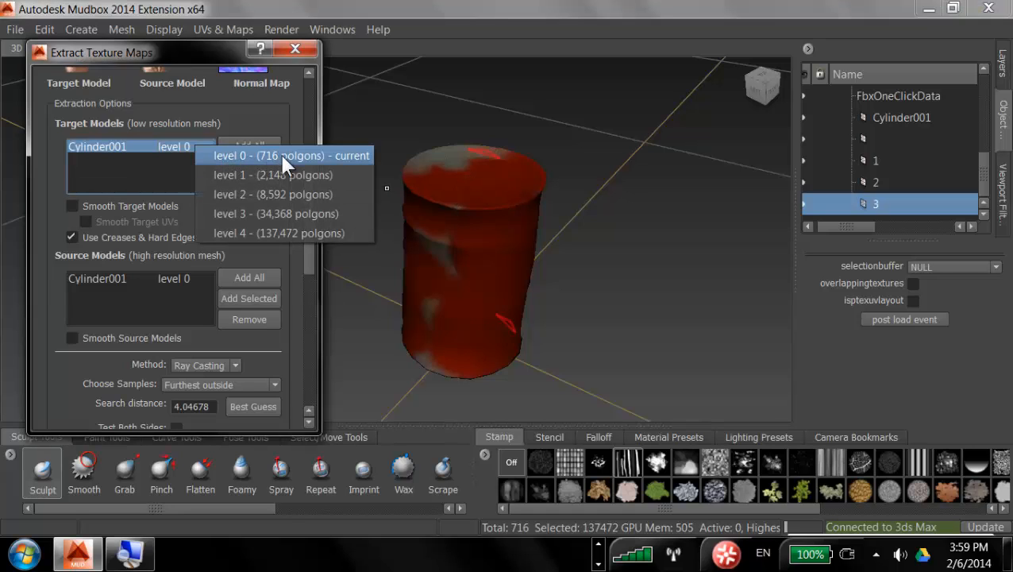
left_click(282, 156)
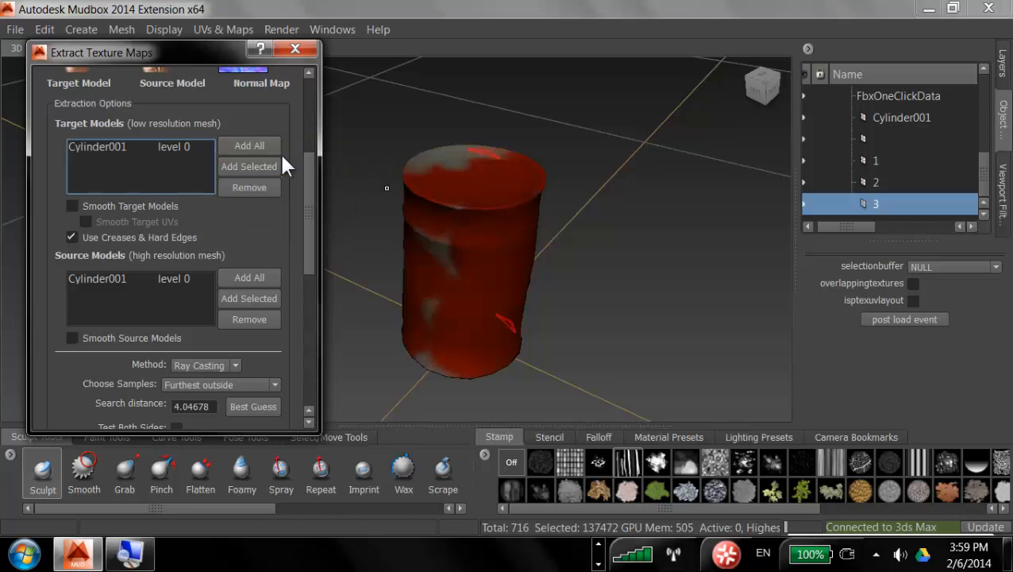
left_click(187, 278)
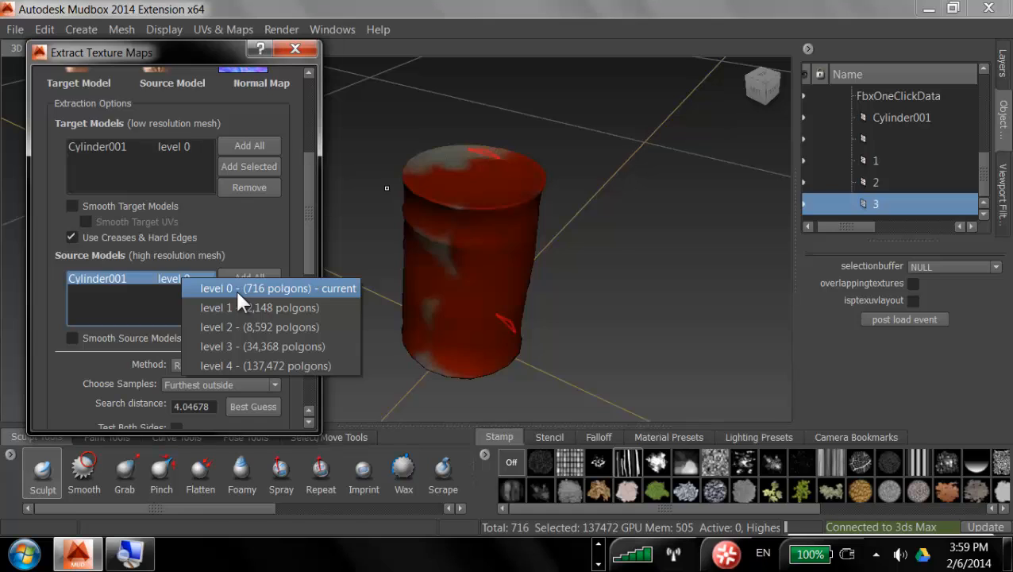
left_click(260, 366)
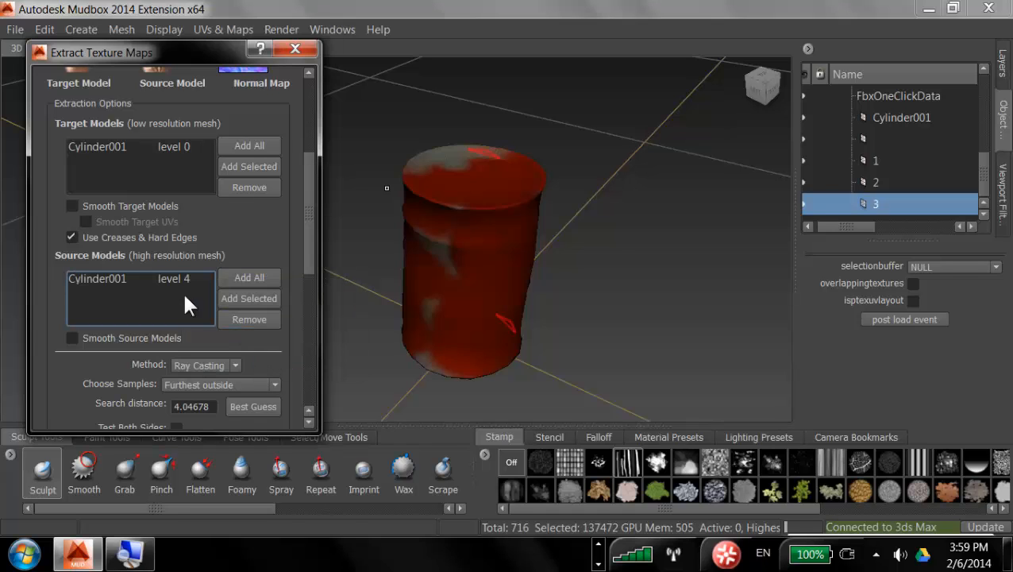
Step: Set the Normal Map Output compatibility to 3ds Max
left_click_drag(308, 205, 312, 302)
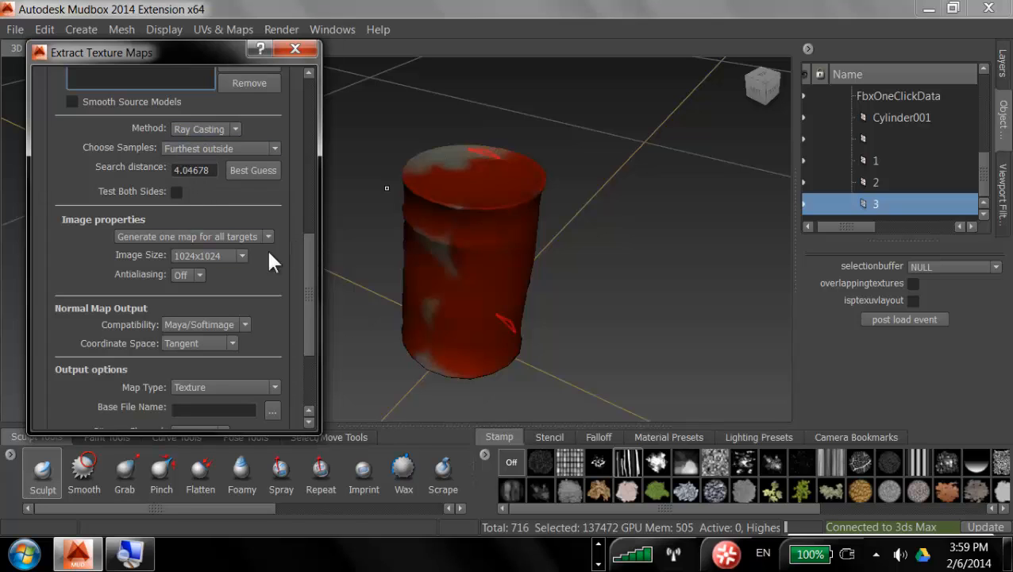
left_click(199, 273)
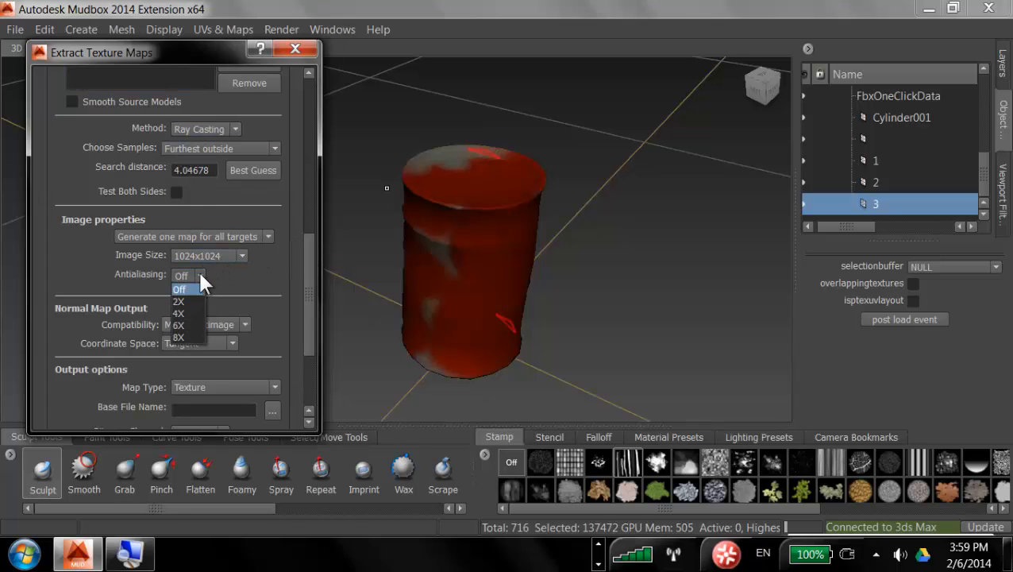
left_click(165, 247)
left_click(270, 239)
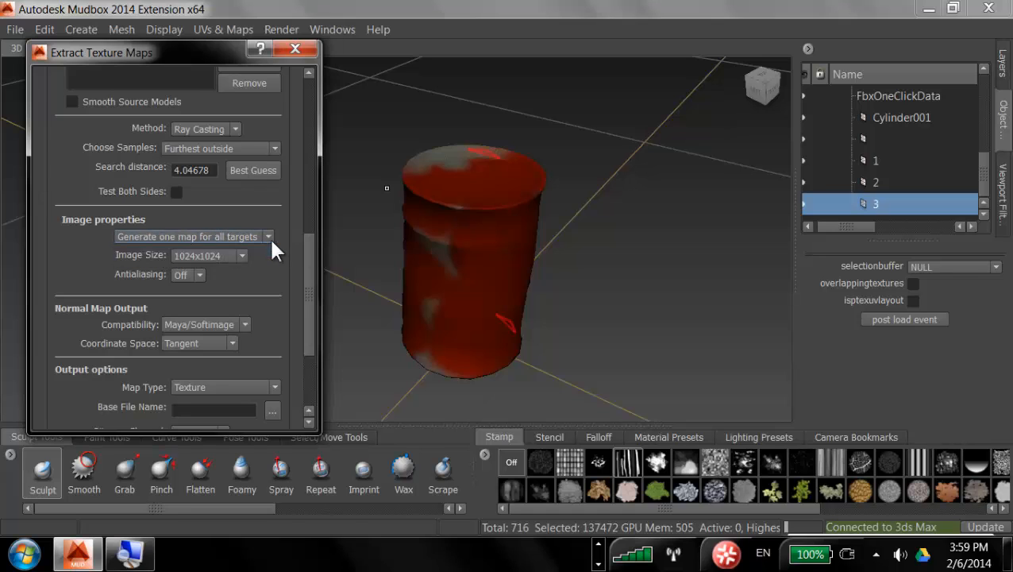
scroll(310, 255, "down", 3)
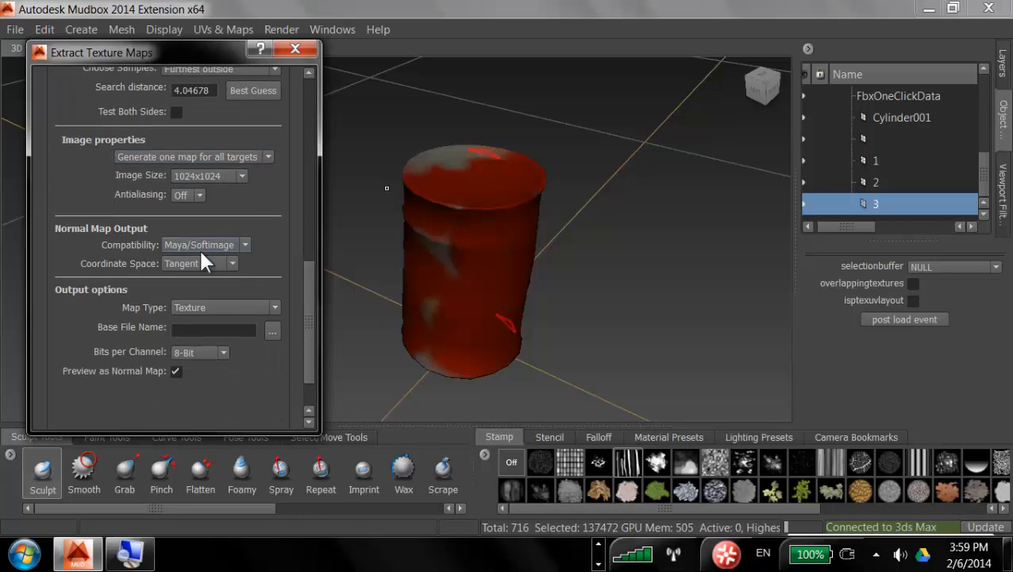
left_click(226, 245)
left_click(181, 273)
Step: Browse for the output base file and navigate to BackUp (D:) > UNA_jogos_tarde > Assets > textures
scroll(306, 300, "down", 2)
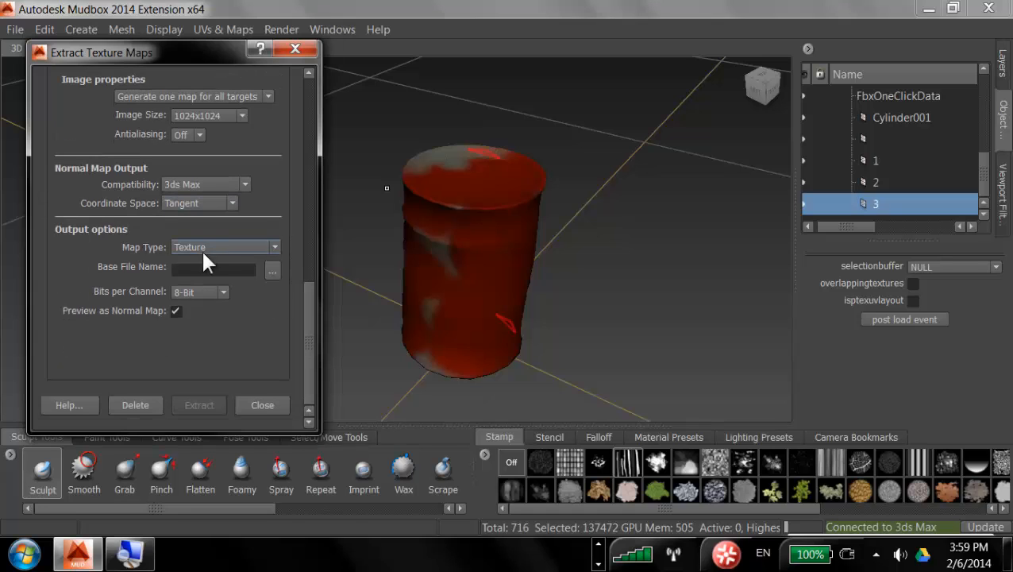
left_click(270, 249)
left_click(203, 274)
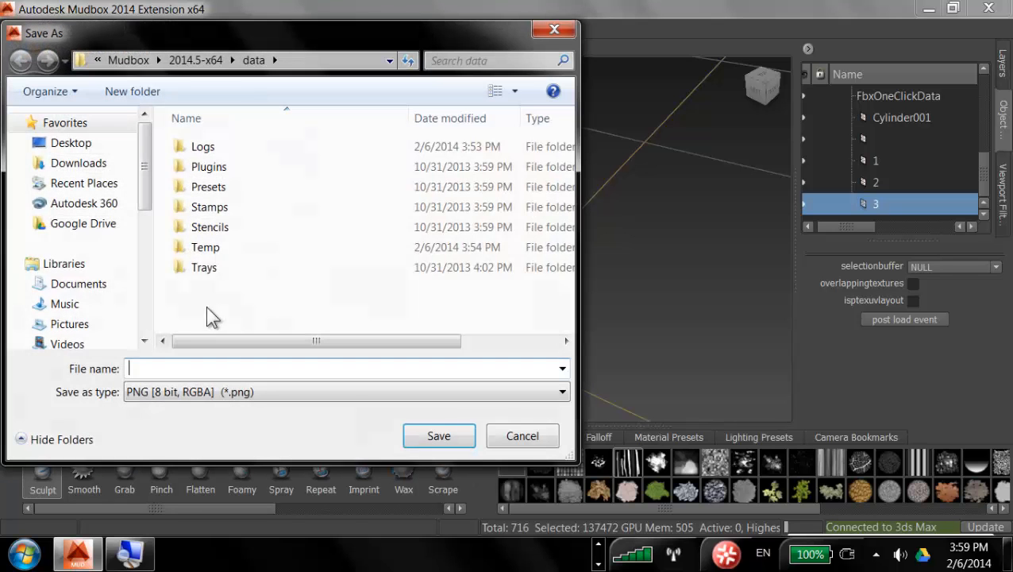
left_click_drag(149, 198, 147, 246)
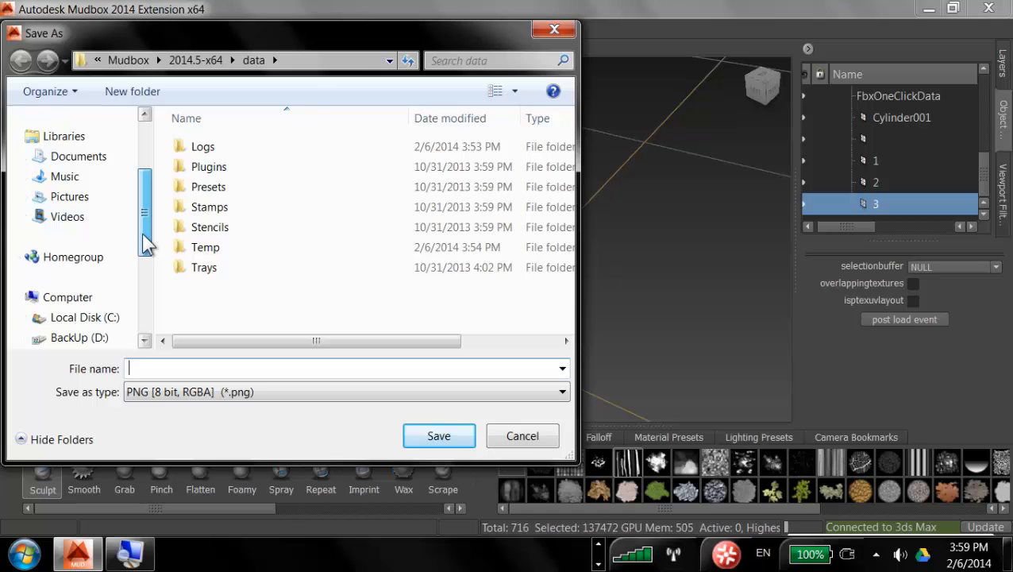
left_click(43, 336)
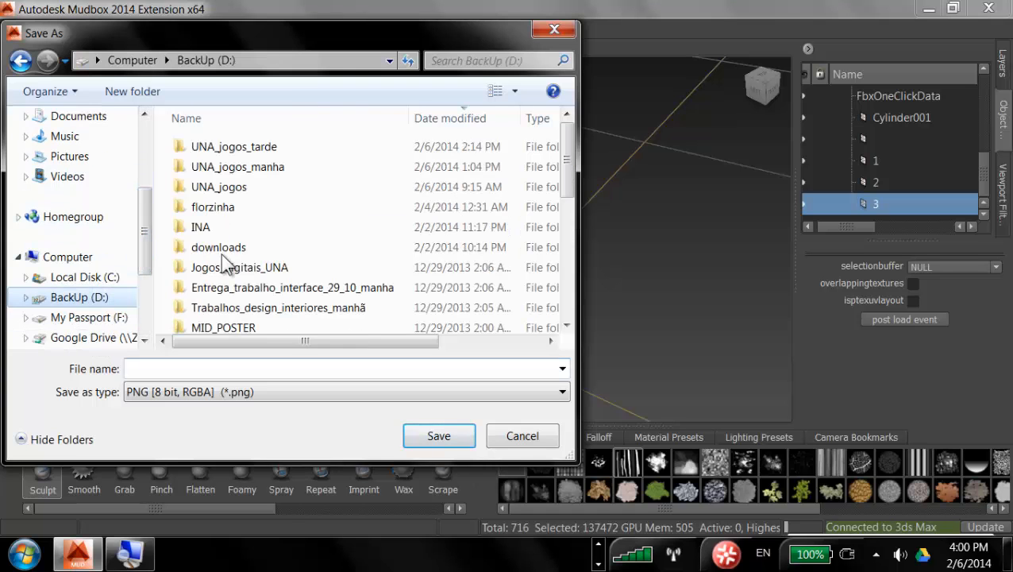
double_click(253, 147)
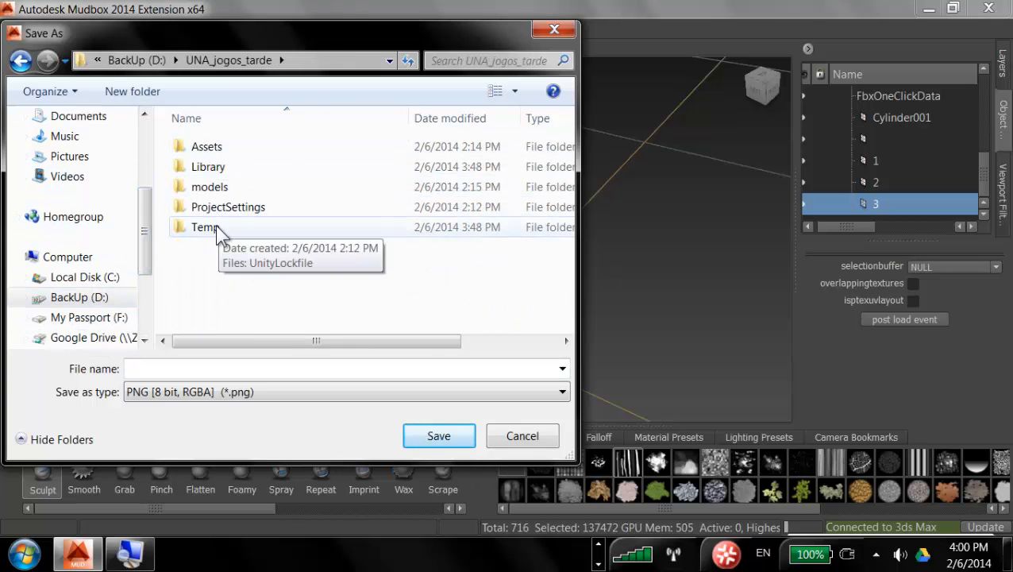
double_click(222, 148)
left_click(224, 170)
double_click(224, 170)
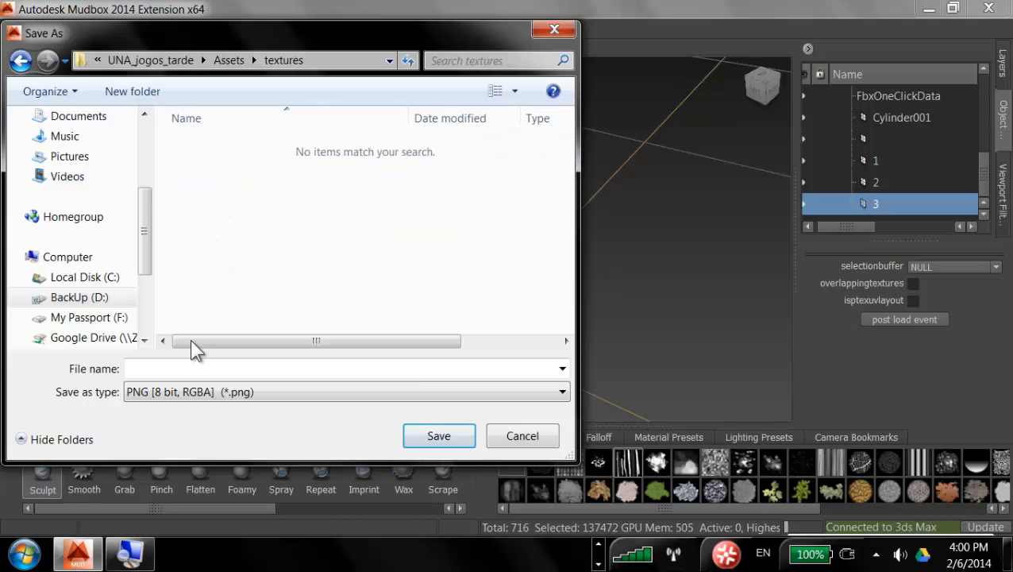
Step: Save the base file name as tambor_normal in PNG (8 bit, RGBA) format
left_click(192, 369)
type("tambor")
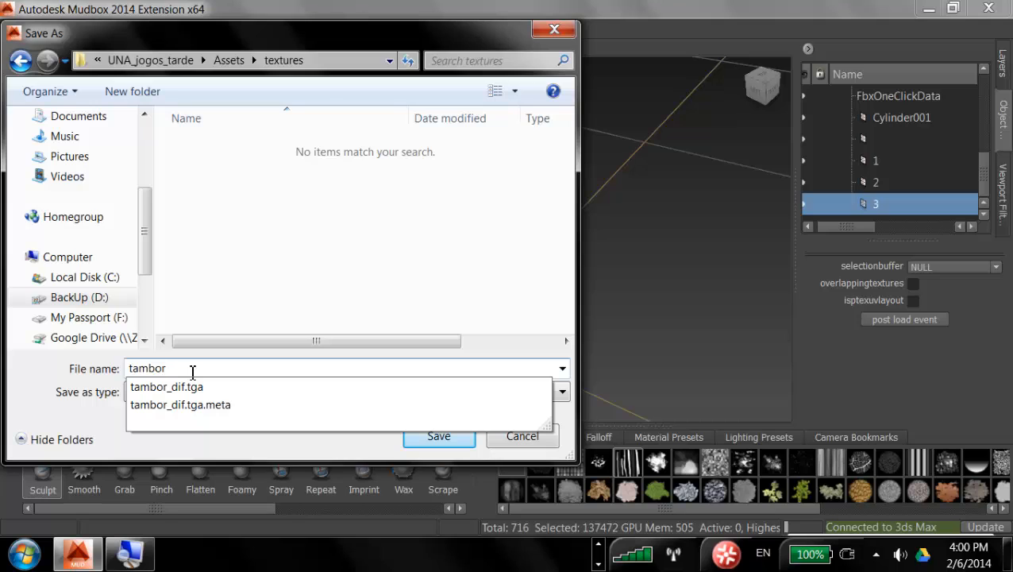
type("_normal")
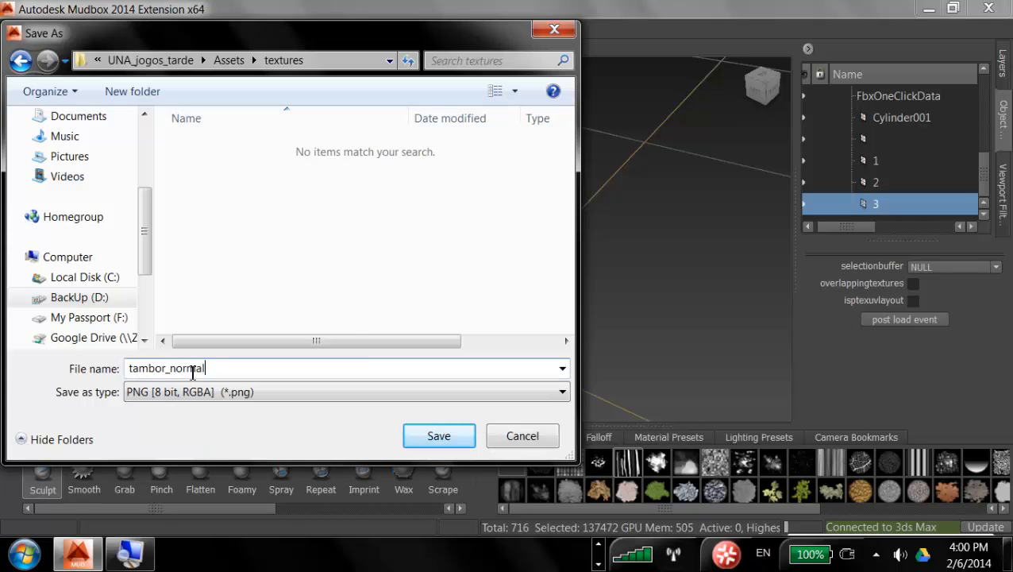
left_click(343, 391)
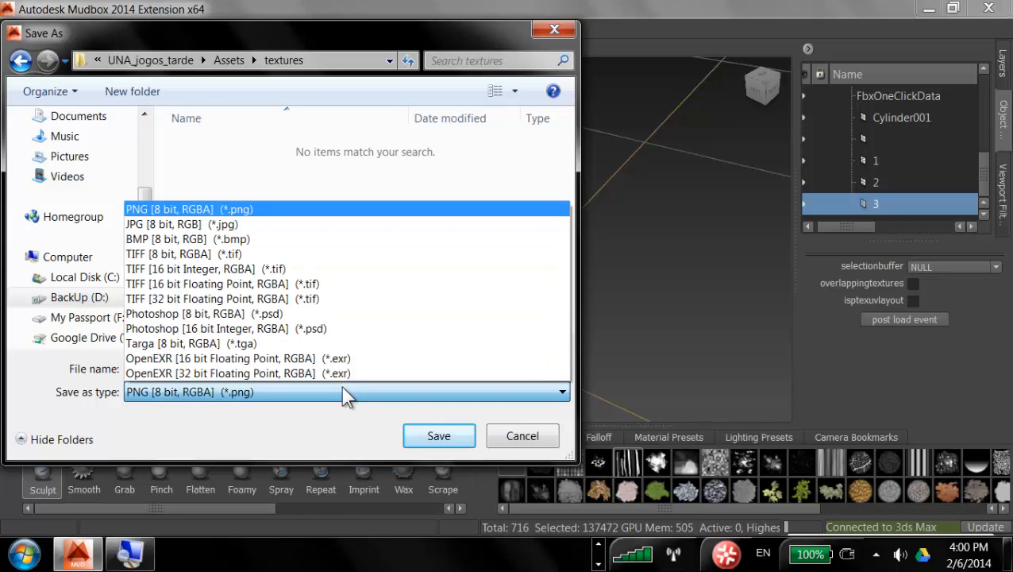
left_click(343, 391)
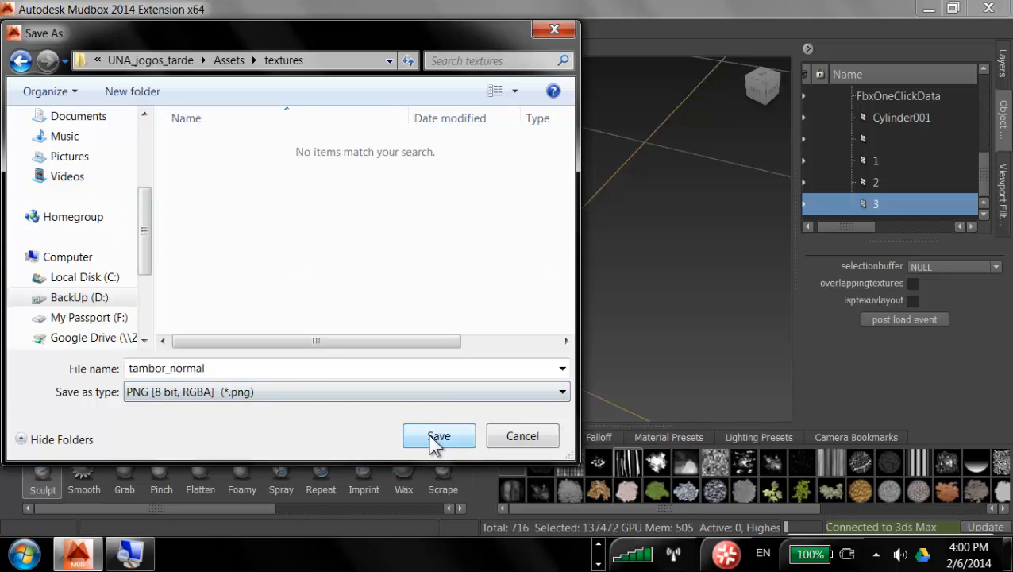
left_click(439, 436)
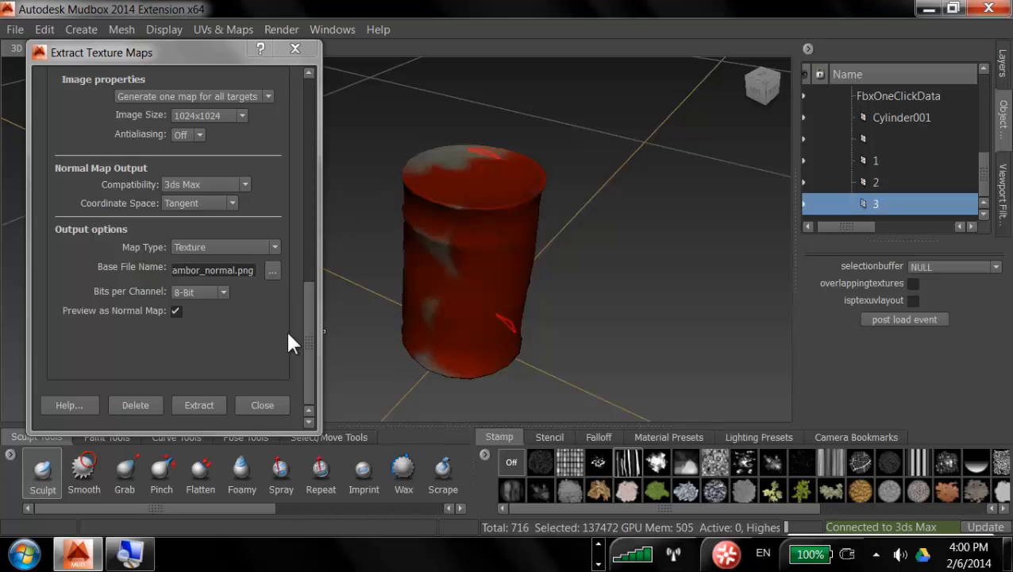
Step: Run the normal map extraction
left_click(193, 405)
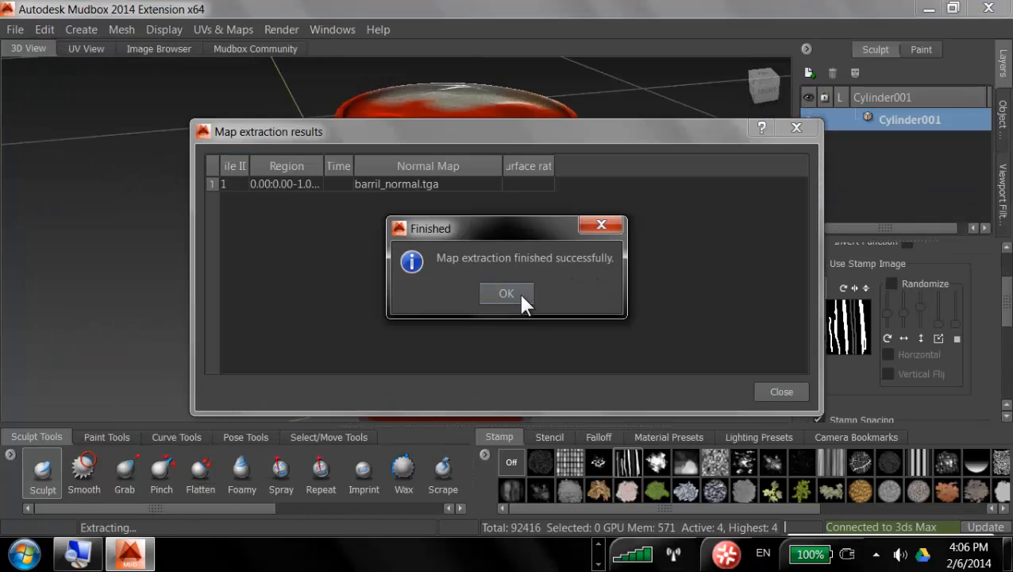
left_click(507, 293)
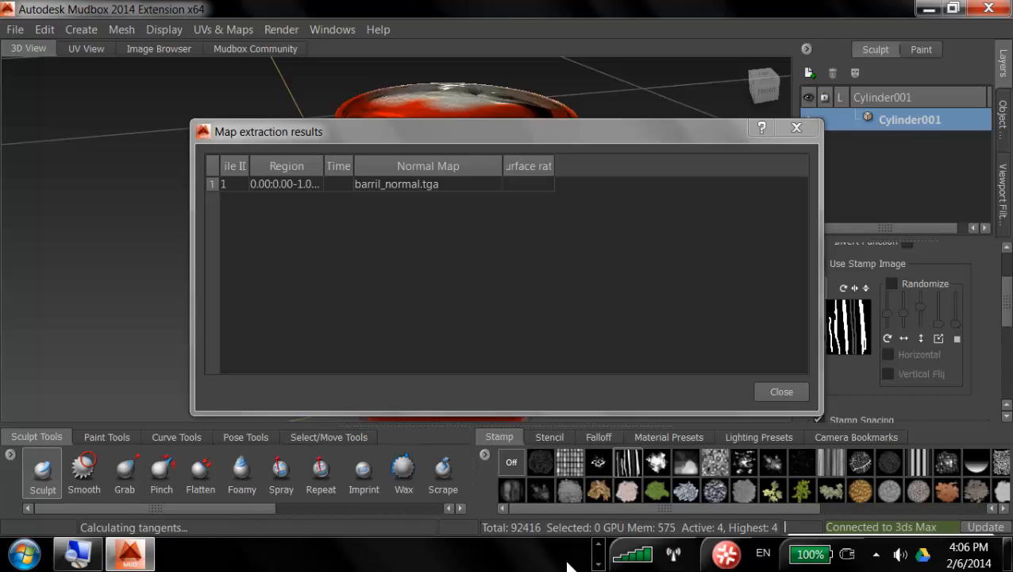
Step: Switch to Unity and inspect the barril_normal texture in the project's textures folder
left_click(490, 556)
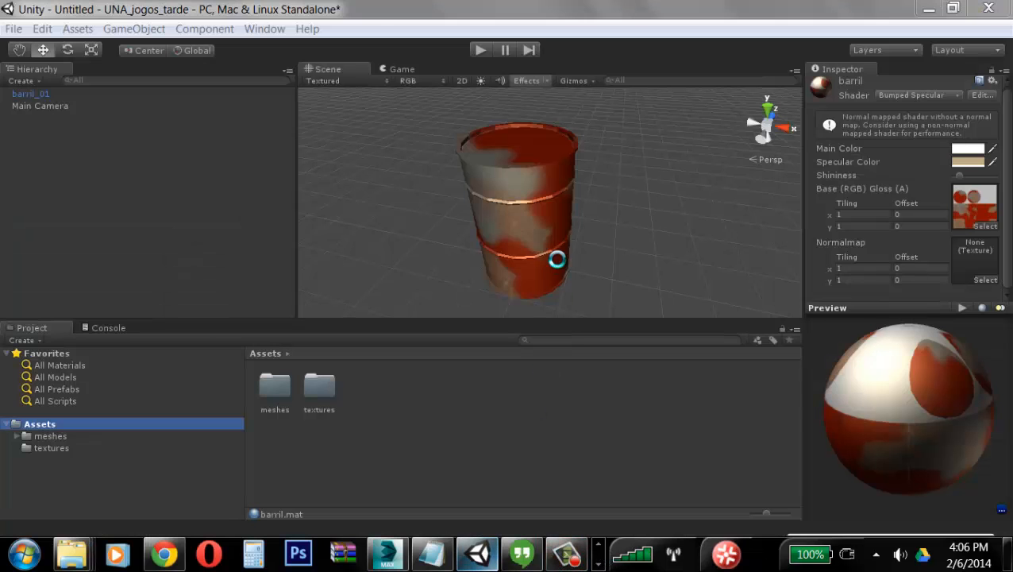
double_click(326, 387)
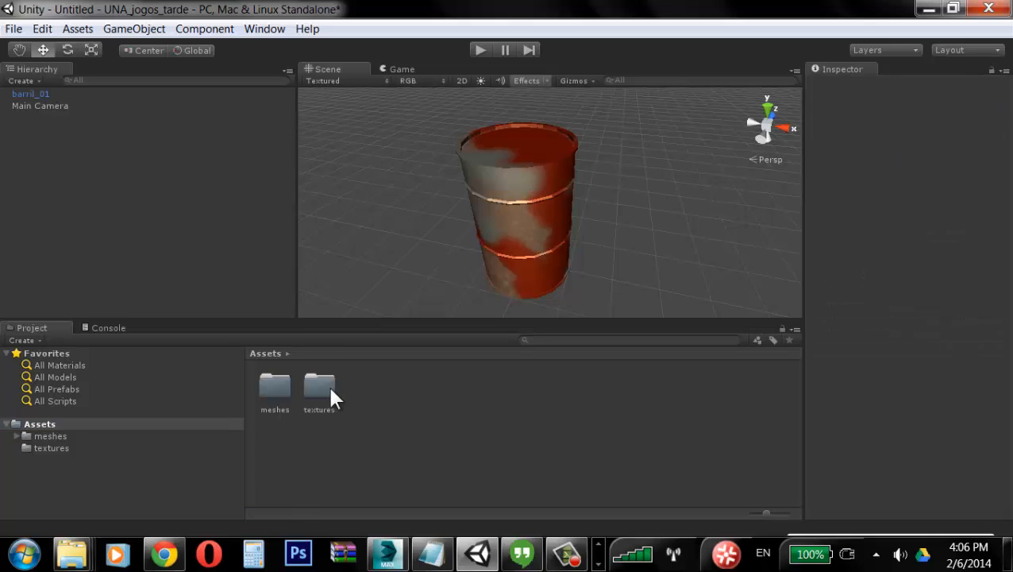
left_click(270, 387)
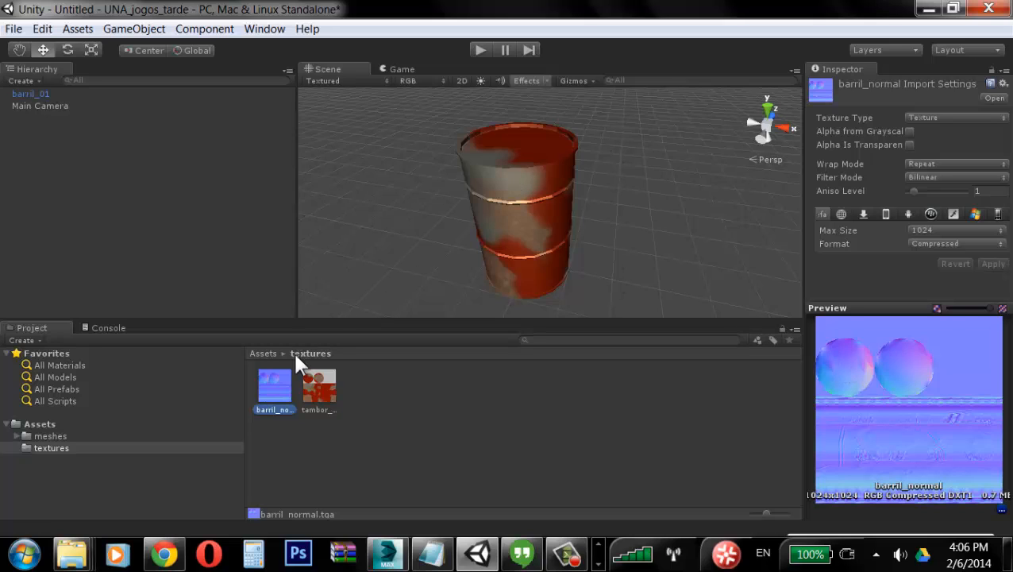
Step: Assign the barril_normal texture as the Normalmap of the barril material in meshes > Materials
left_click(47, 436)
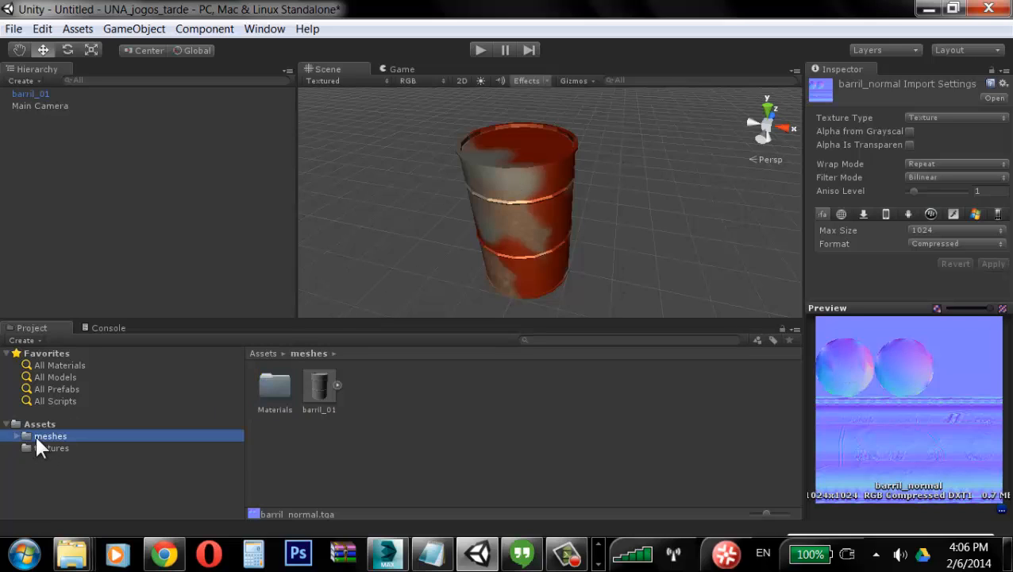
left_click(268, 389)
double_click(268, 389)
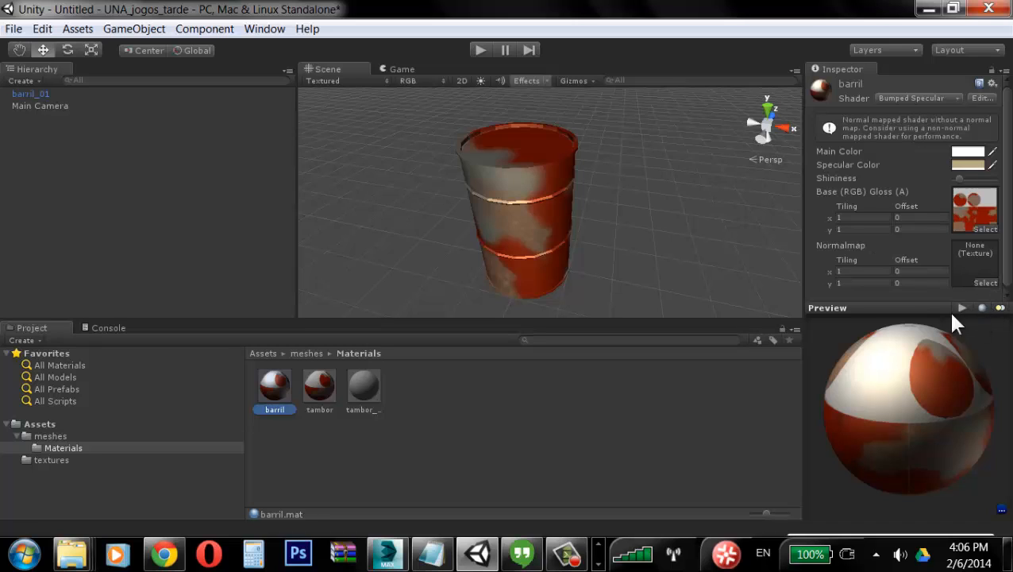
left_click_drag(937, 309, 931, 377)
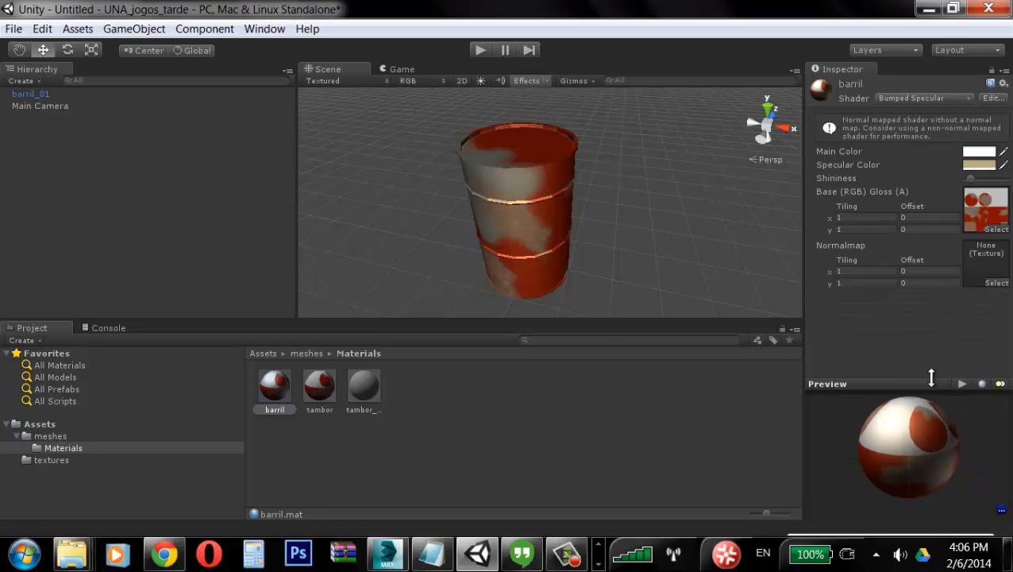
left_click(998, 283)
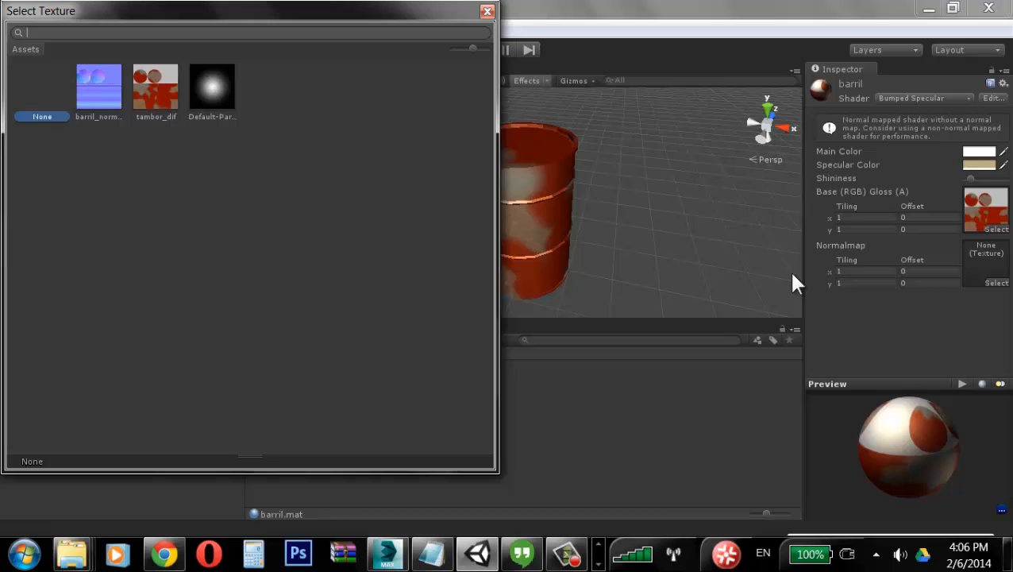
left_click(85, 90)
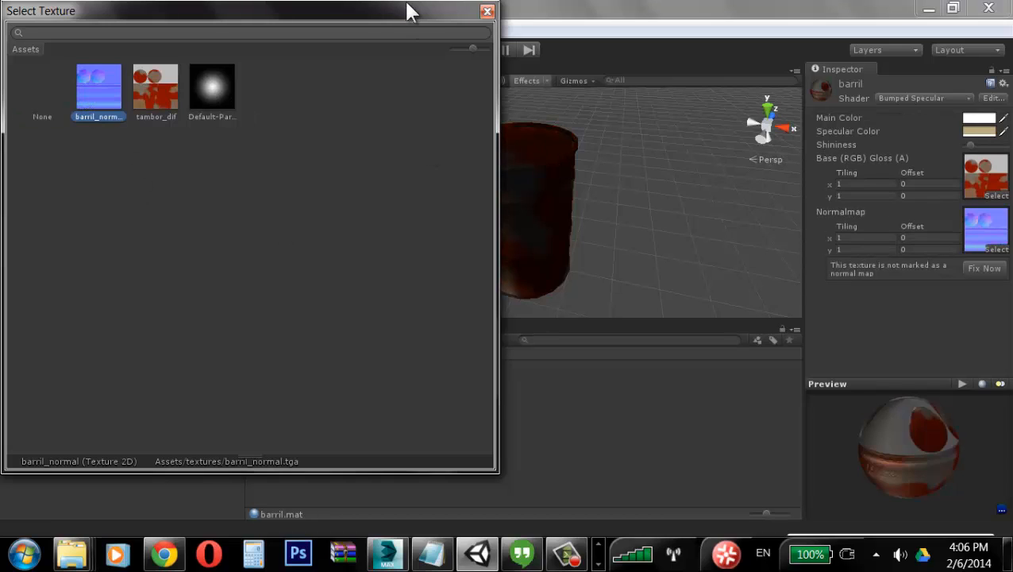
left_click(485, 11)
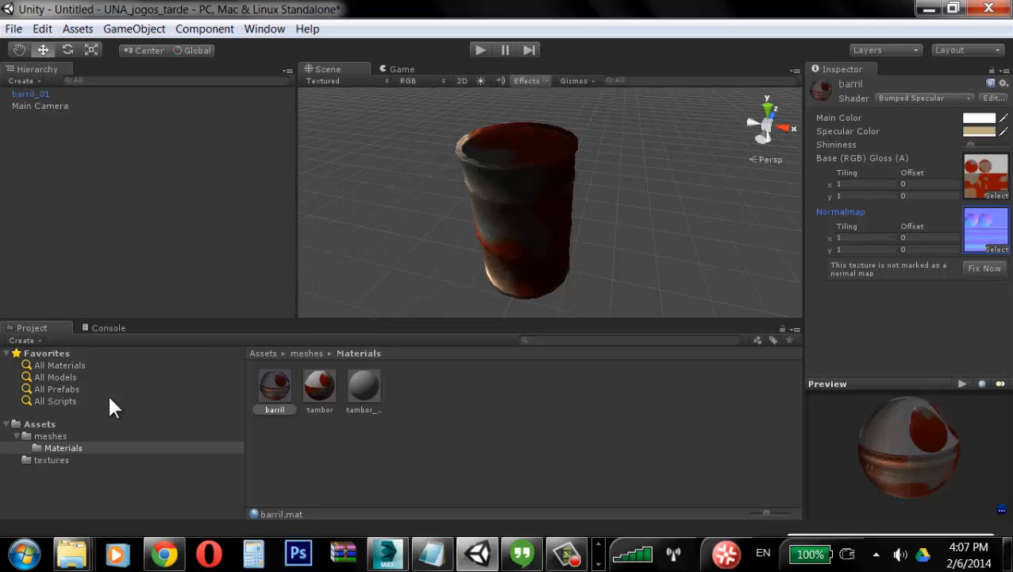
left_click(49, 460)
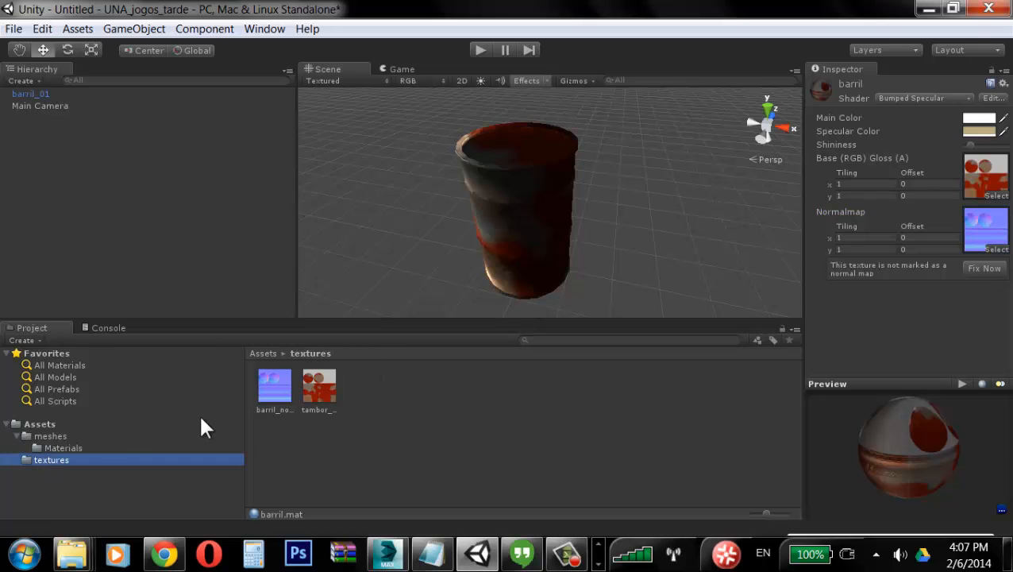
left_click(272, 387)
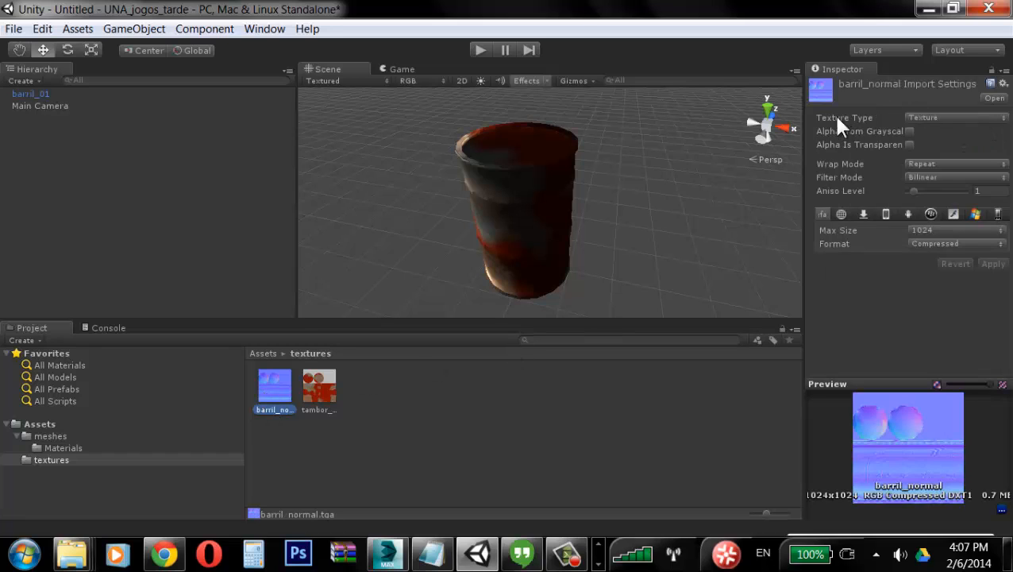
left_click(994, 119)
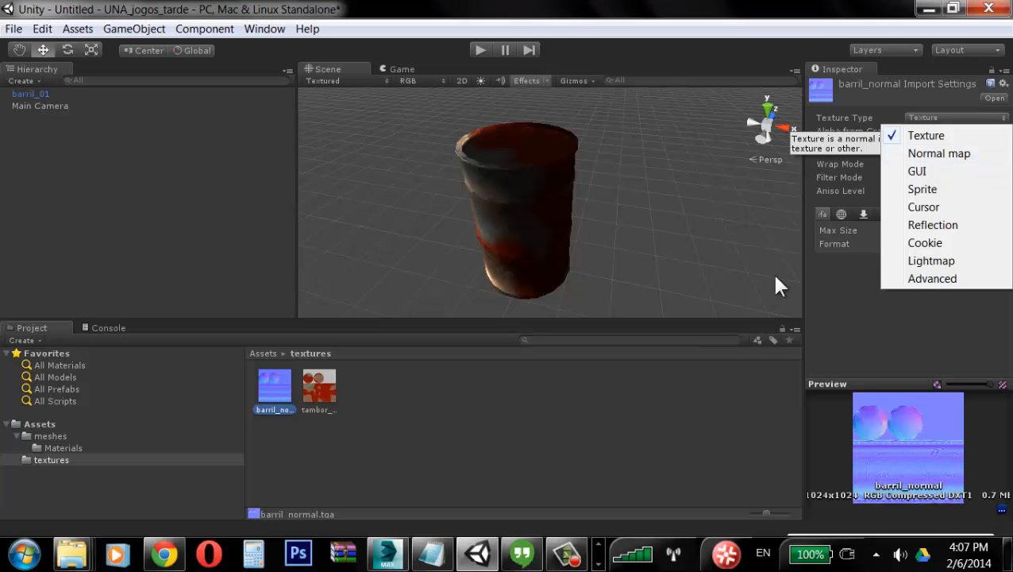
left_click(462, 411)
Step: Fix the barril material's Normalmap so the barril_normal texture is marked as a normal map
left_click(76, 449)
left_click(275, 387)
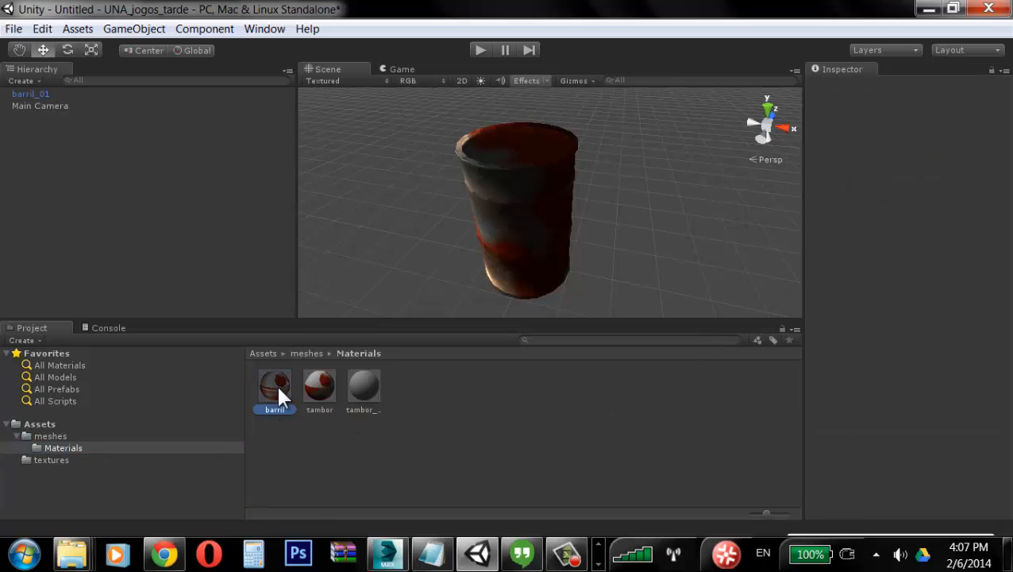
left_click(984, 269)
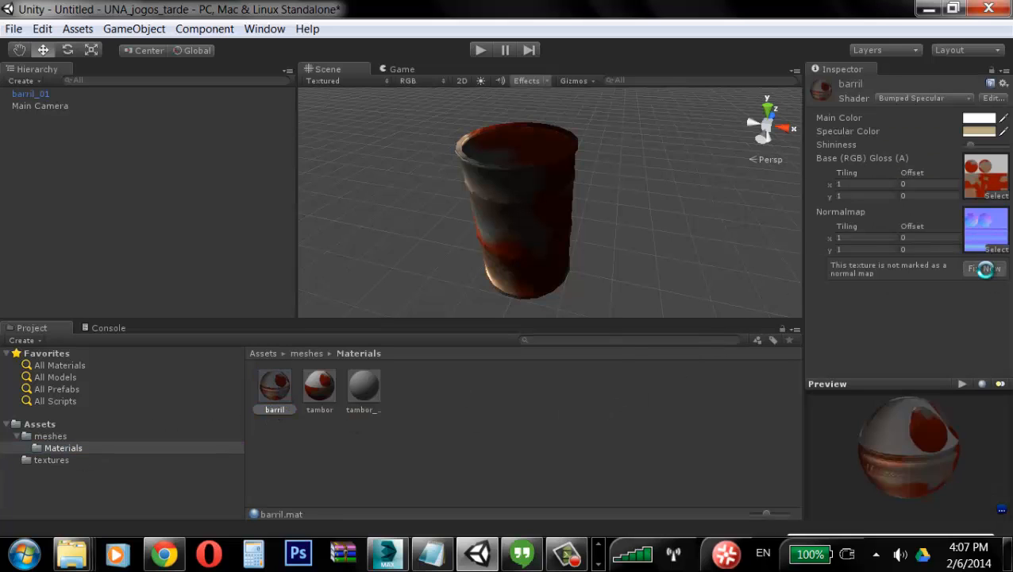
Step: Examine the barrel in the scene view with its normal map applied
right_click_drag(606, 203, 622, 231, "alt")
left_click_drag(621, 231, 677, 219, "alt")
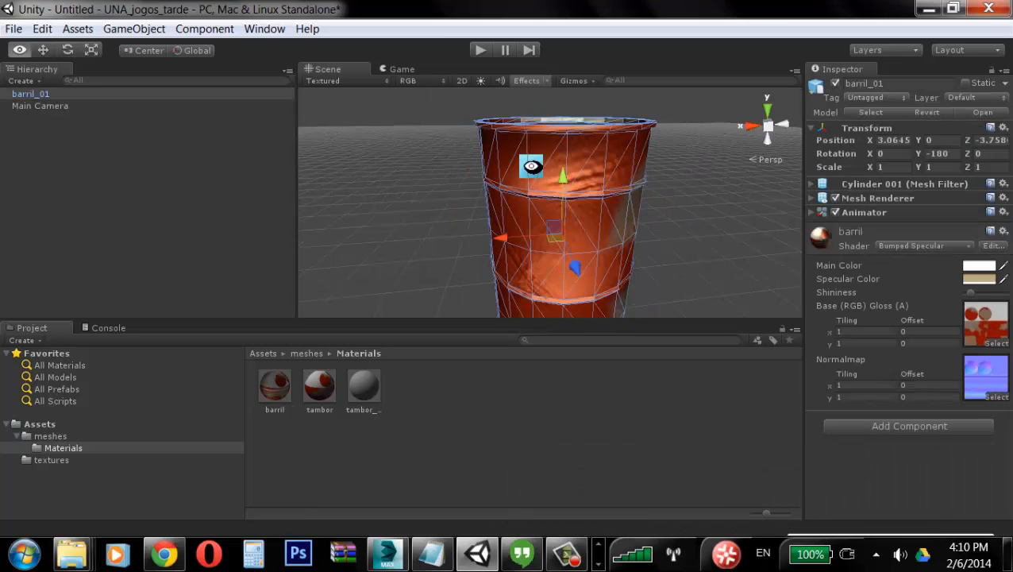
left_click_drag(534, 163, 543, 219, "alt")
left_click(274, 386)
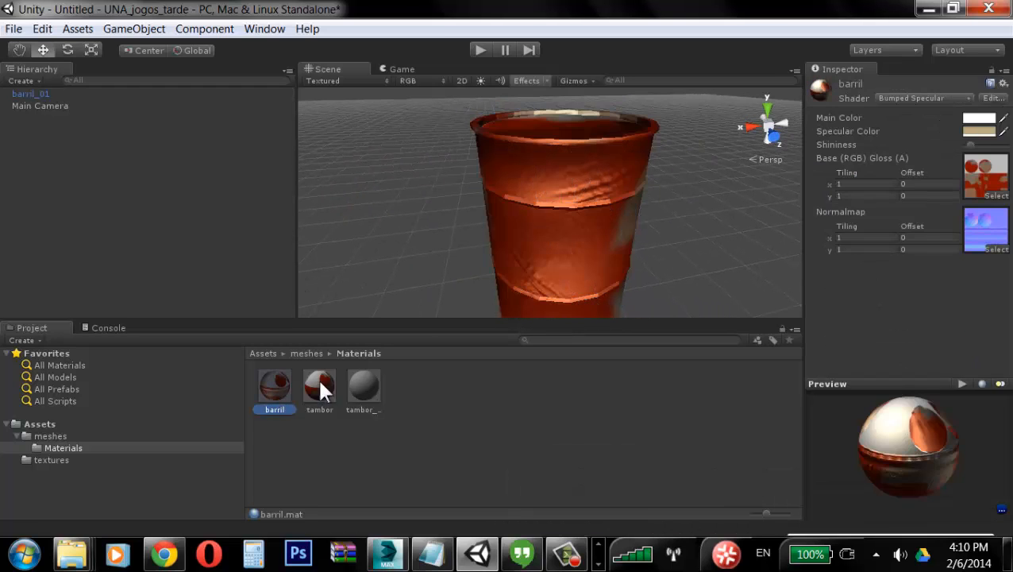
left_click(555, 212)
left_click_drag(498, 290, 647, 194, "alt")
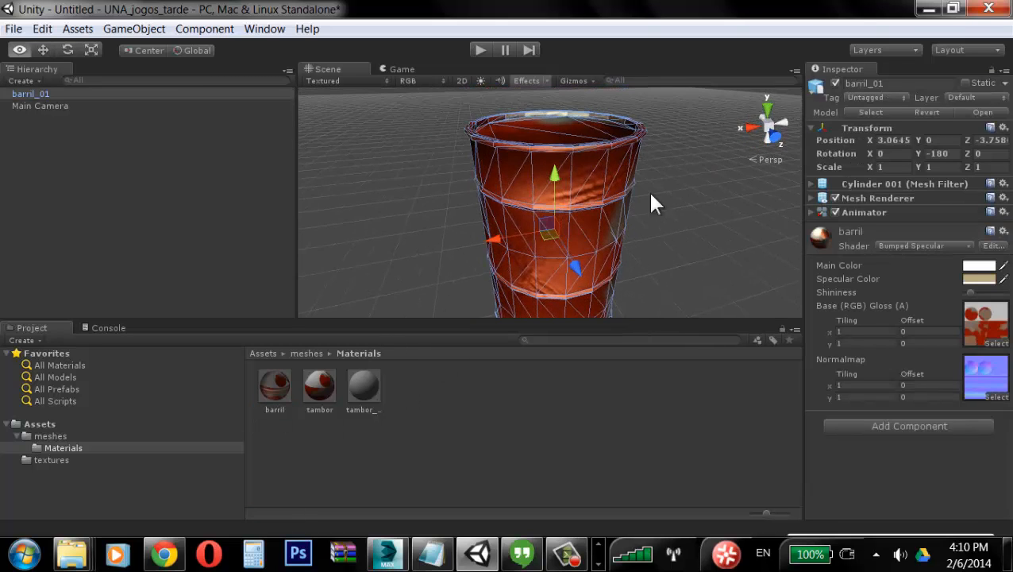
left_click(809, 213)
left_click(810, 213)
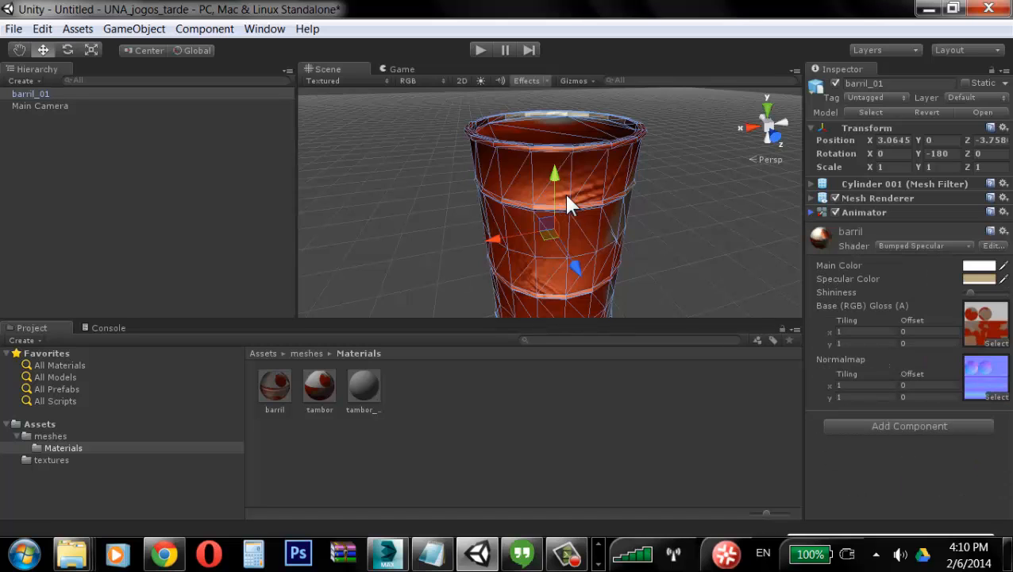
left_click(667, 213)
left_click_drag(667, 212, 541, 200, "alt")
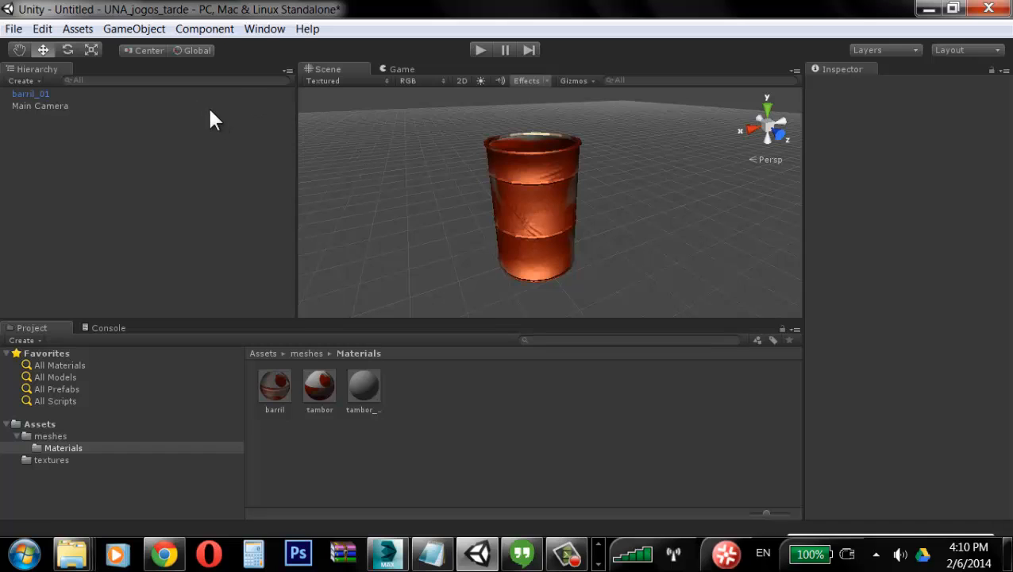
Step: Create a plane object and set its position to 0, 0, 0
left_click(132, 32)
mouse_move(175, 68)
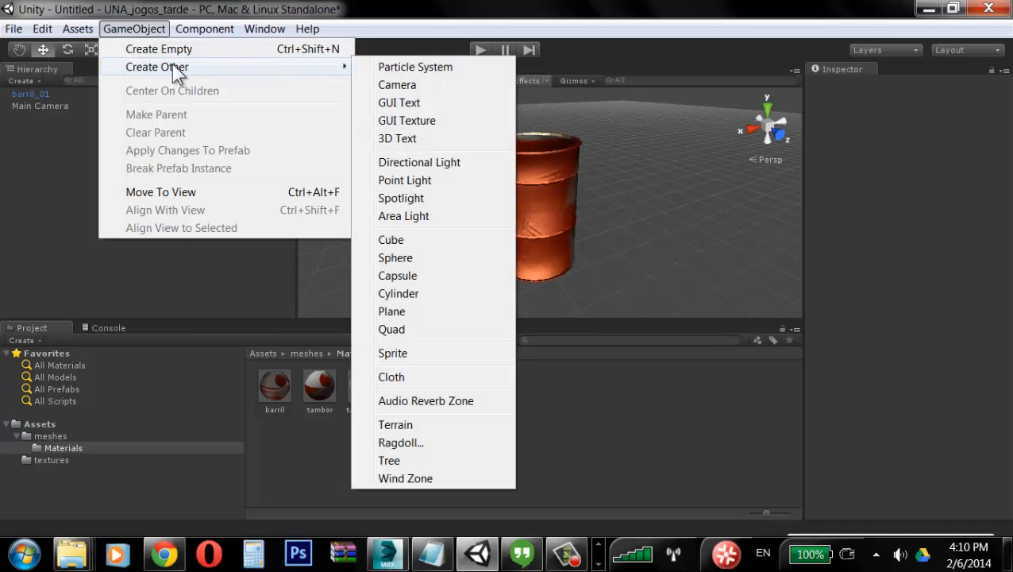
left_click(413, 313)
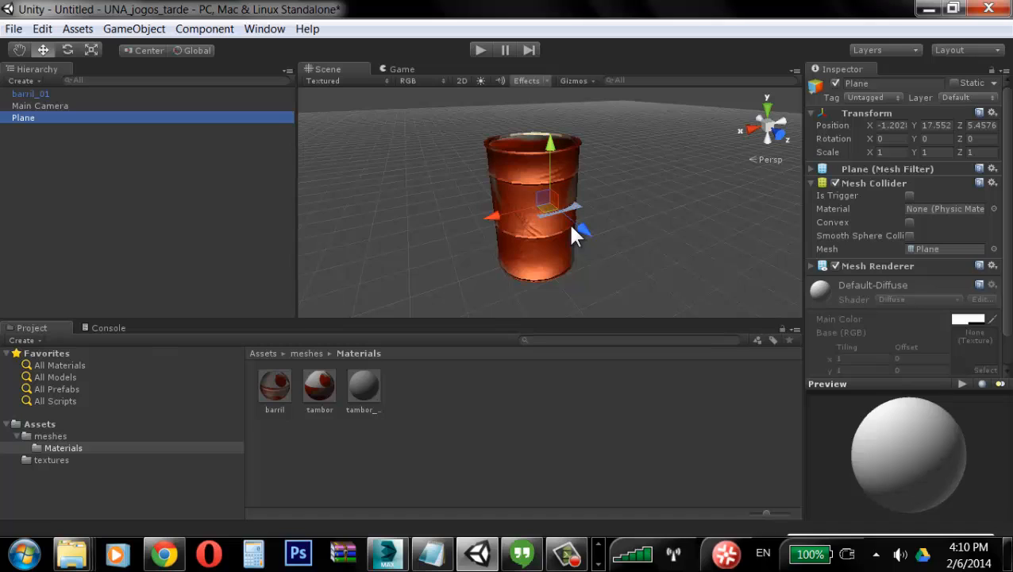
left_click(904, 130)
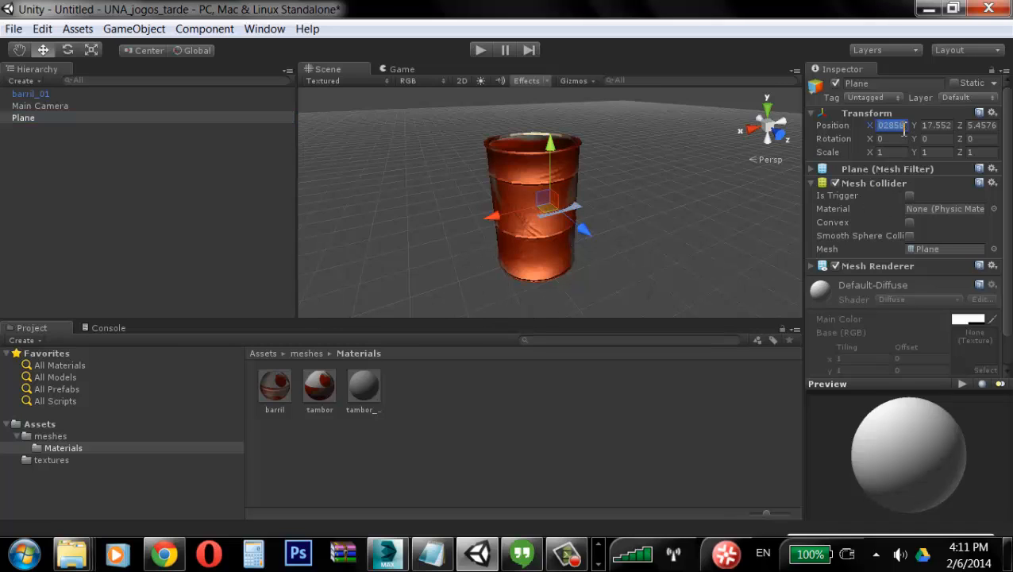
type("0")
left_click(937, 128)
type("0")
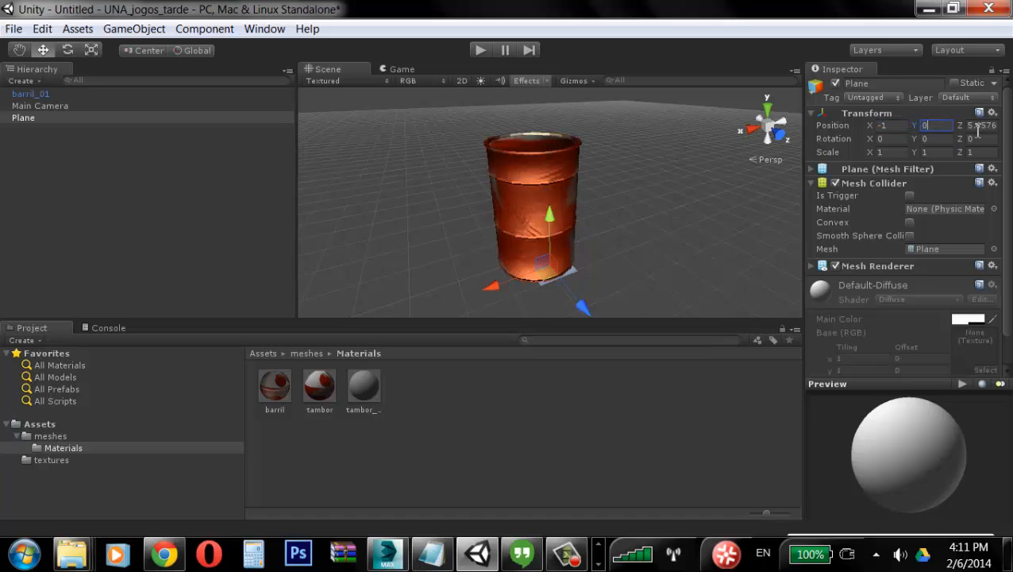
left_click(982, 129)
type("0")
left_click(897, 130)
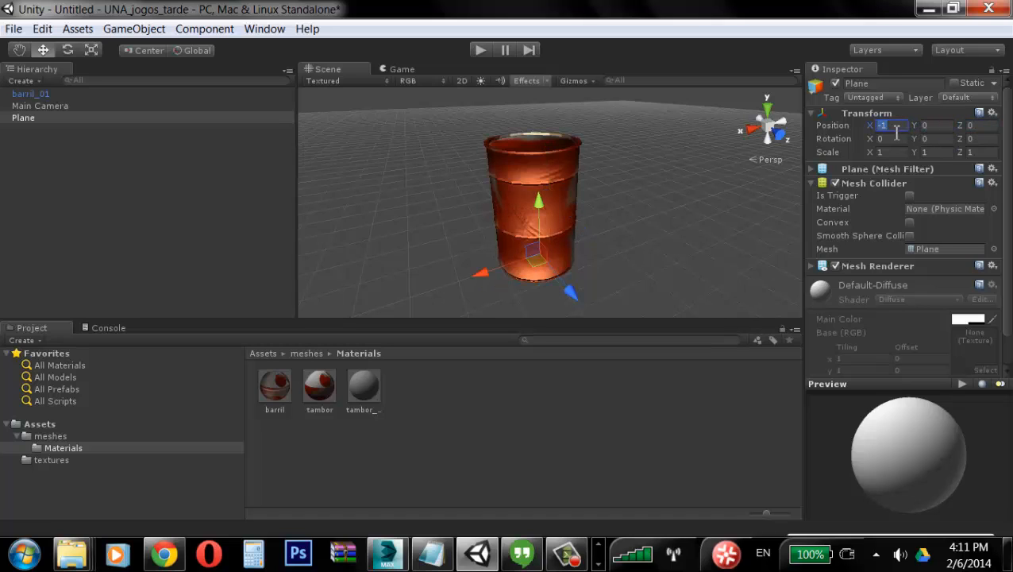
type("0")
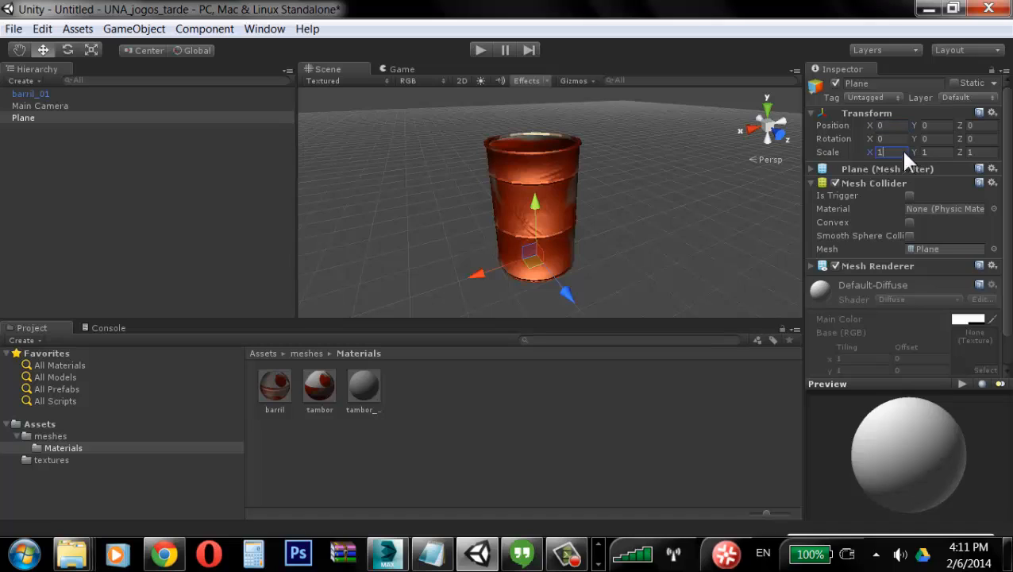
type("10")
Step: Scale the plane to 10 on X, Y and Z so it forms a floor under the barrel
left_click(931, 153)
type("10")
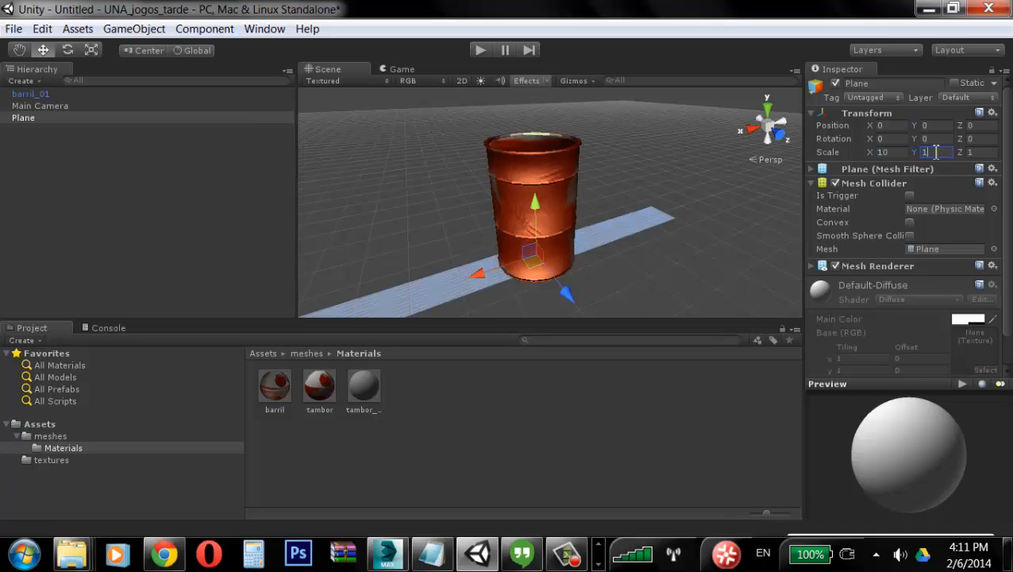
left_click(979, 153)
type("10")
middle_click_drag(616, 214, 621, 219)
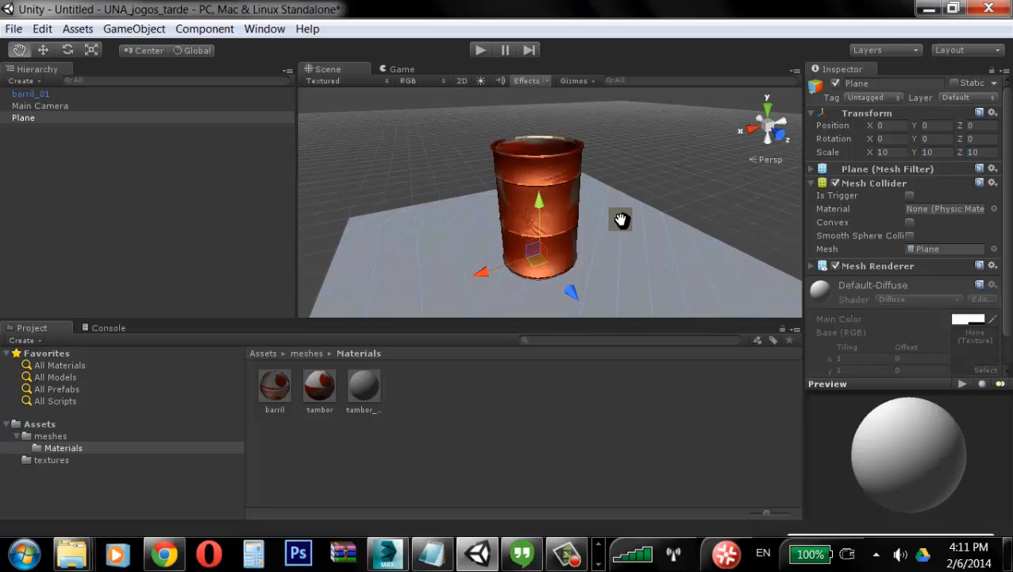
left_click_drag(621, 219, 633, 240, "alt")
left_click(645, 177)
left_click_drag(645, 177, 680, 206, "alt")
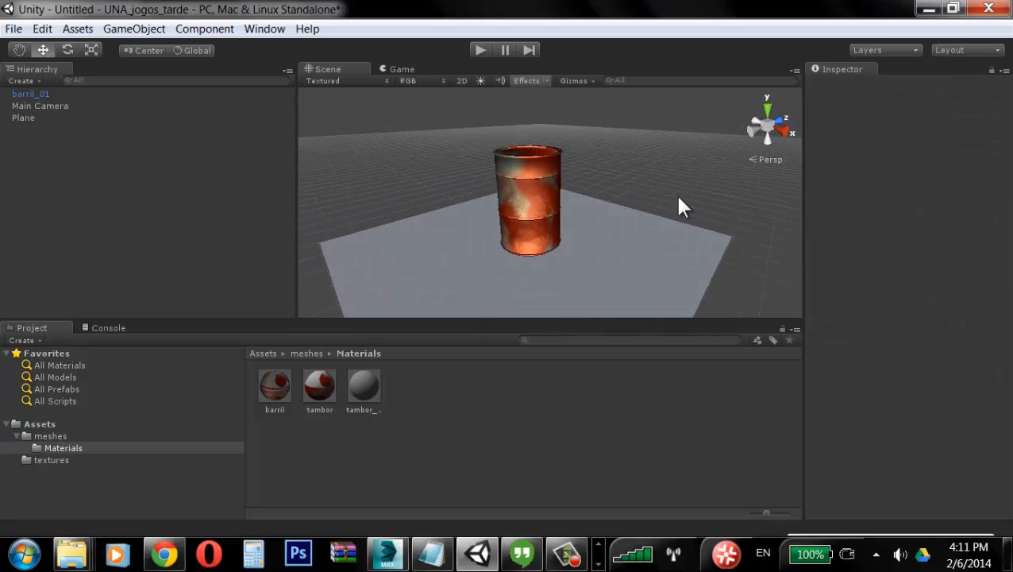
Step: Start creating another game object in the scene
left_click(157, 32)
mouse_move(187, 74)
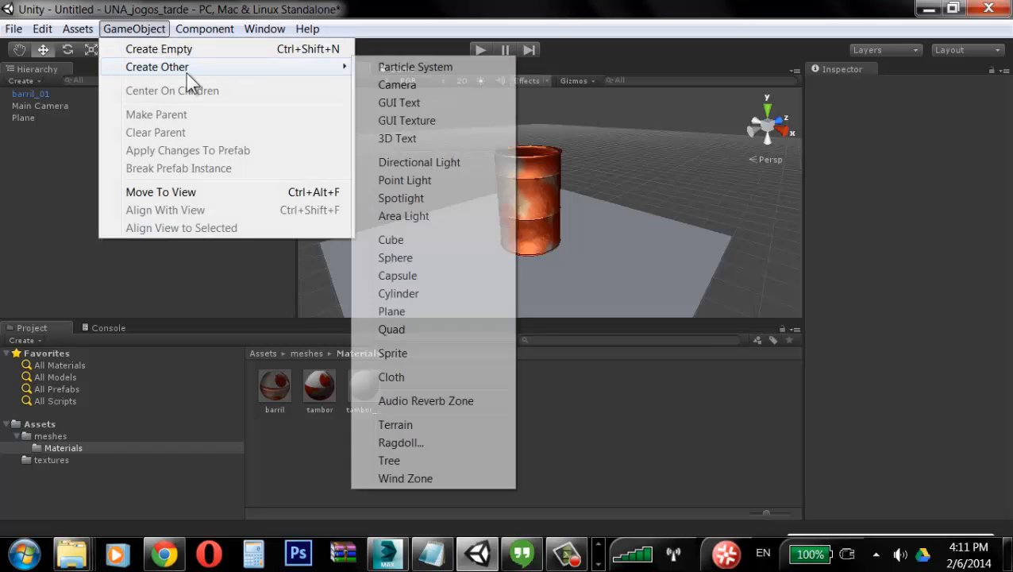
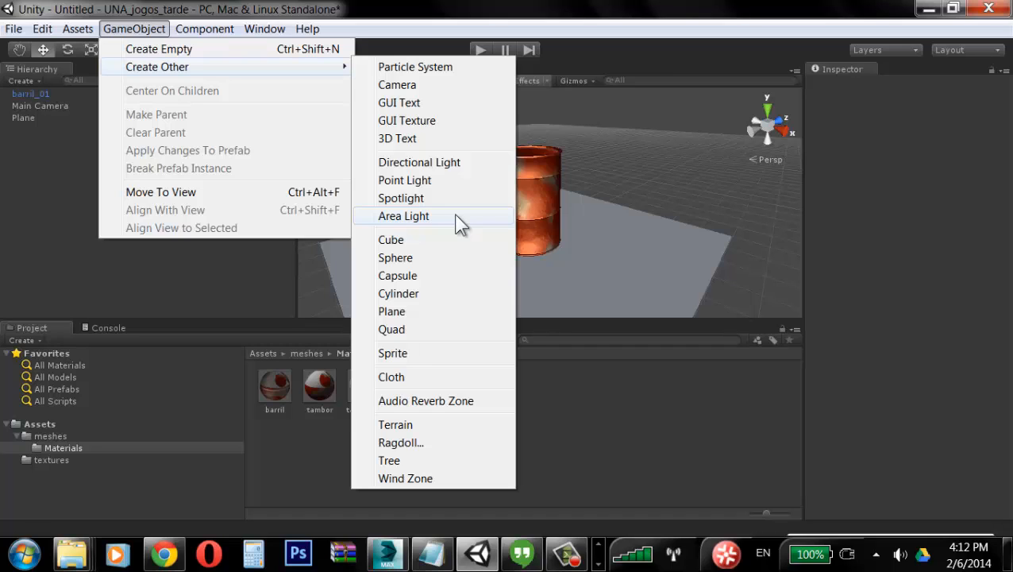
Step: Add a directional light and move it beside the barrel
left_click(447, 173)
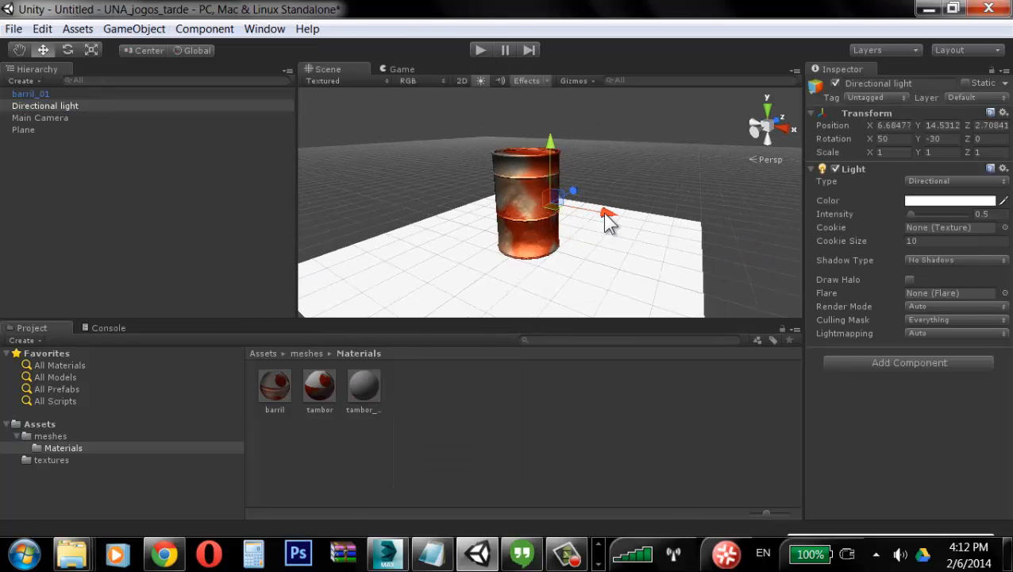
left_click_drag(605, 221, 676, 208)
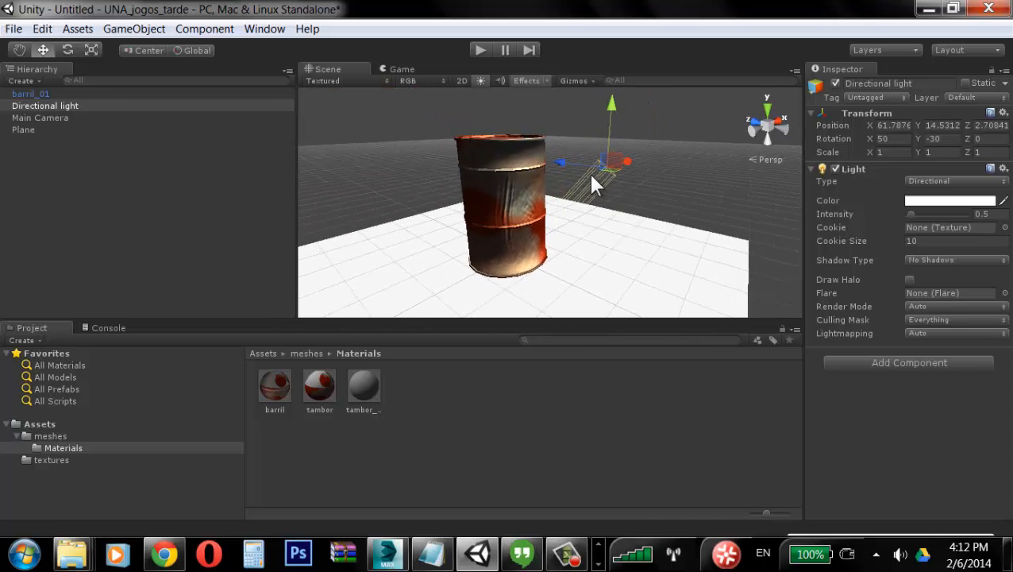
left_click_drag(531, 173, 554, 186, "alt")
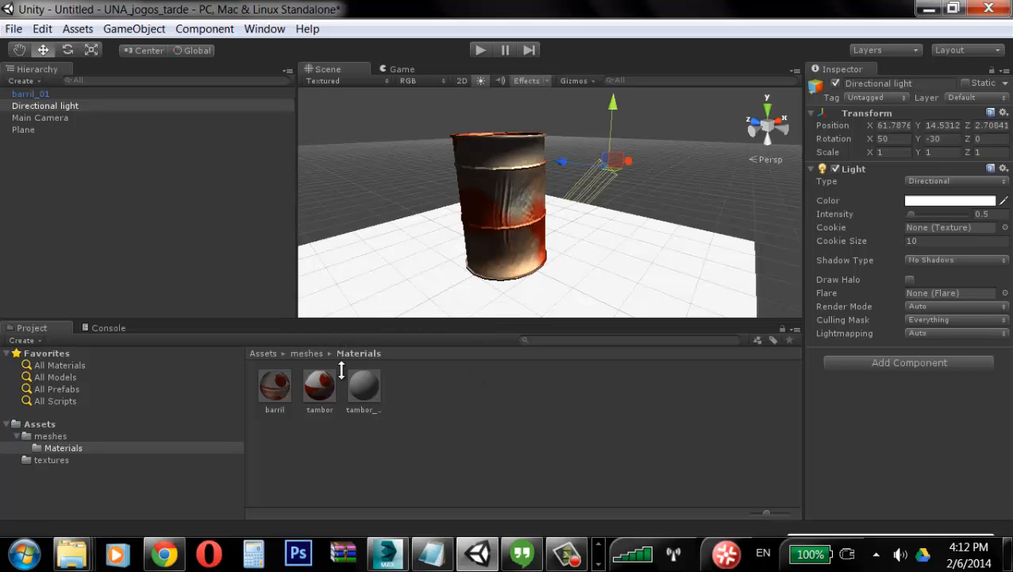
left_click_drag(297, 288, 221, 283)
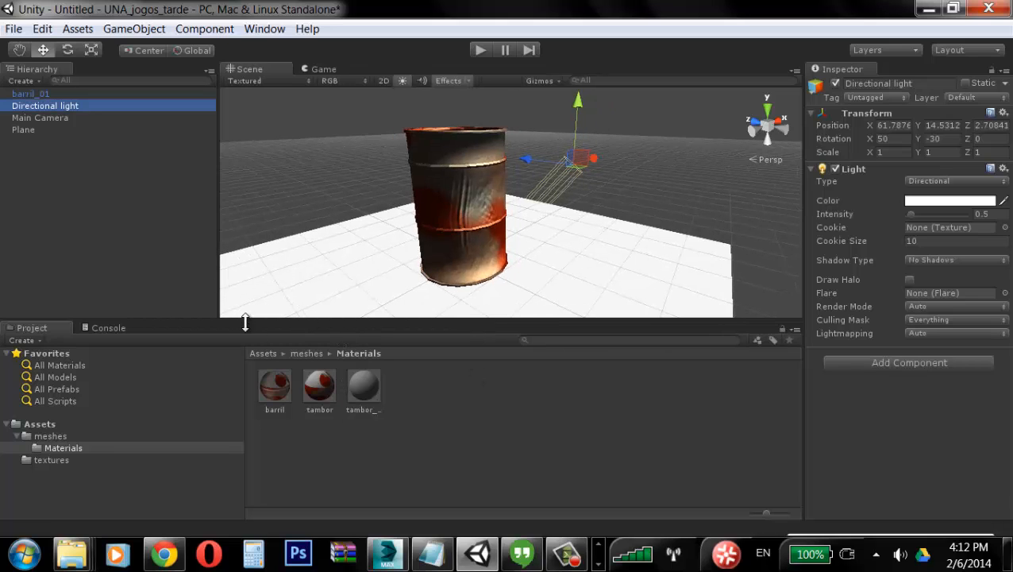
left_click_drag(594, 159, 640, 190, "alt")
left_click_drag(639, 190, 639, 197, "alt")
Step: Rotate the directional light, then delete it from the scene
key("e")
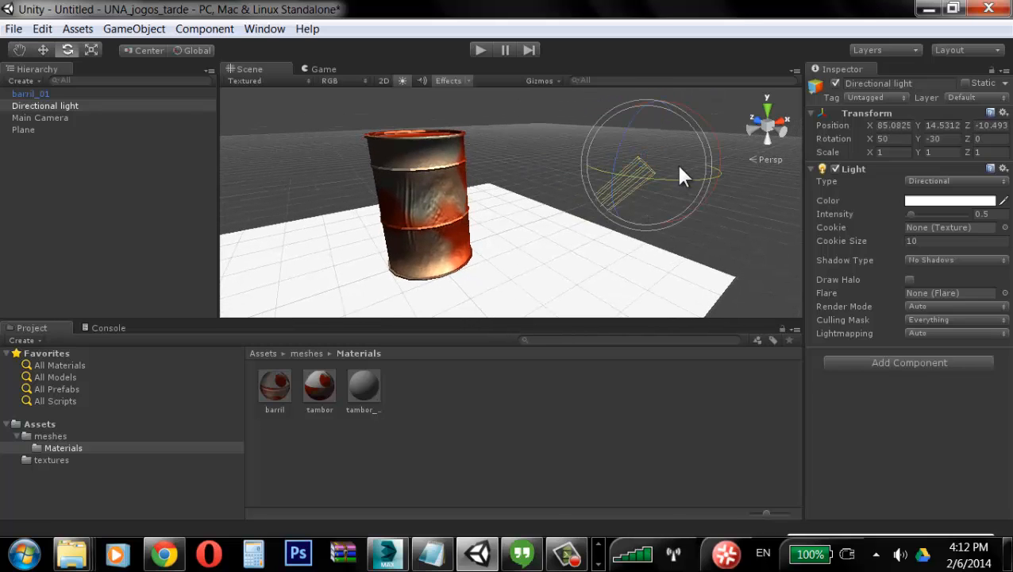
mouse_move(687, 120)
left_mouse_down("alt")
mouse_move(648, 195)
mouse_move(614, 146)
mouse_move(627, 123)
mouse_move(597, 222)
mouse_move(586, 314)
mouse_move(602, 187)
left_mouse_up("alt")
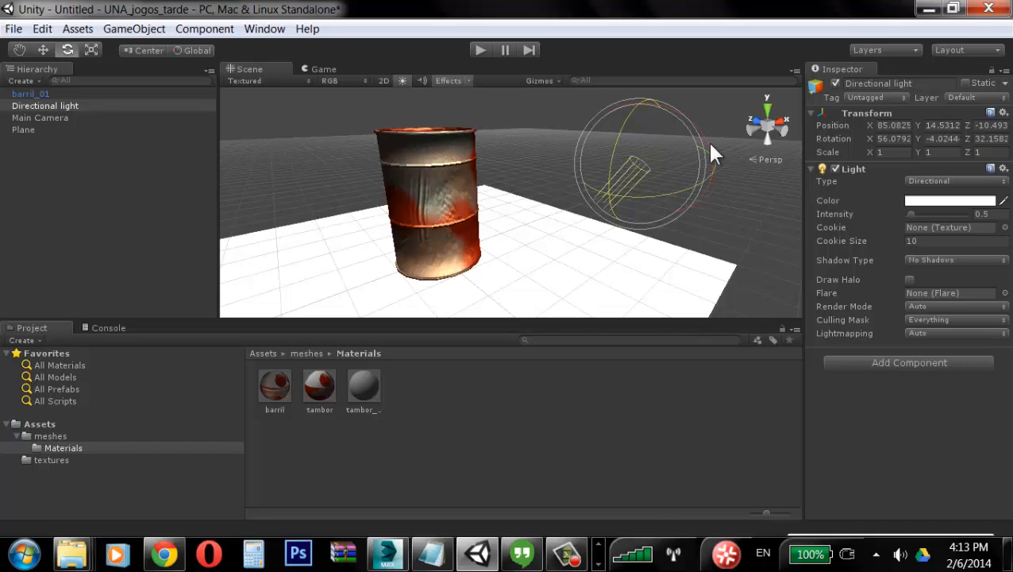
left_click_drag(699, 135, 786, 371)
left_click(870, 488)
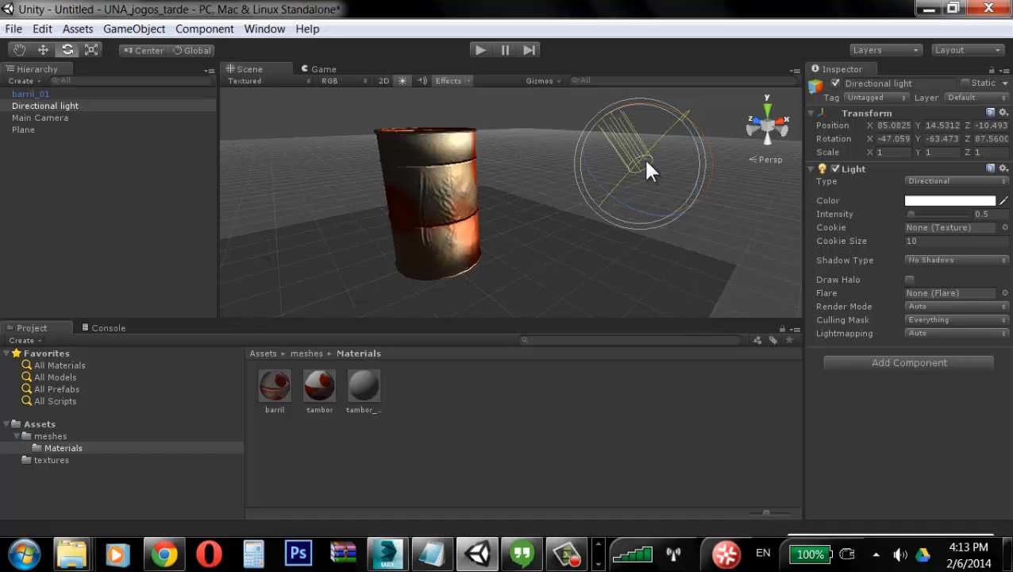
key("Delete")
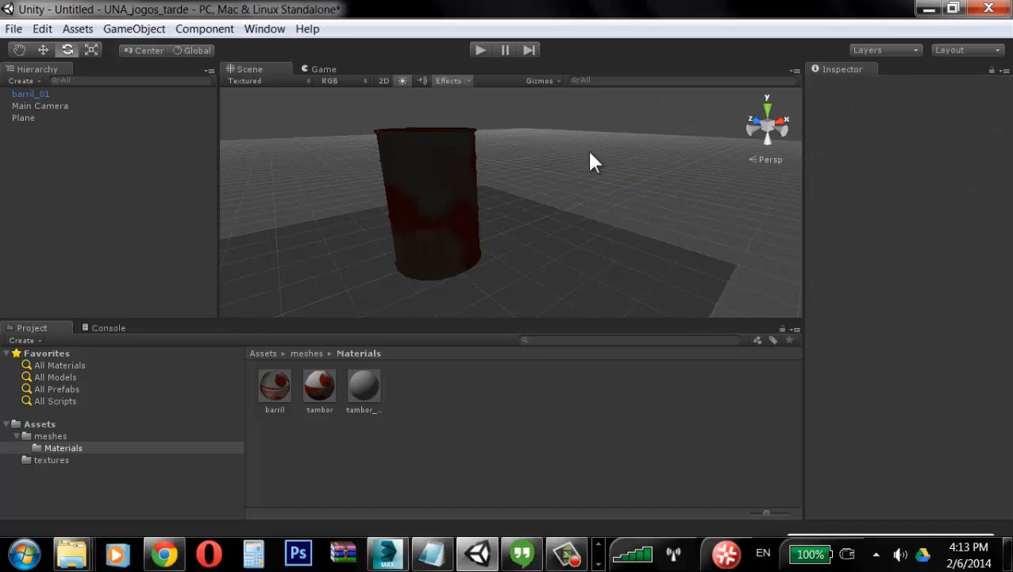
Step: Add a point light and move it away from the barrel
left_click(134, 30)
mouse_move(171, 69)
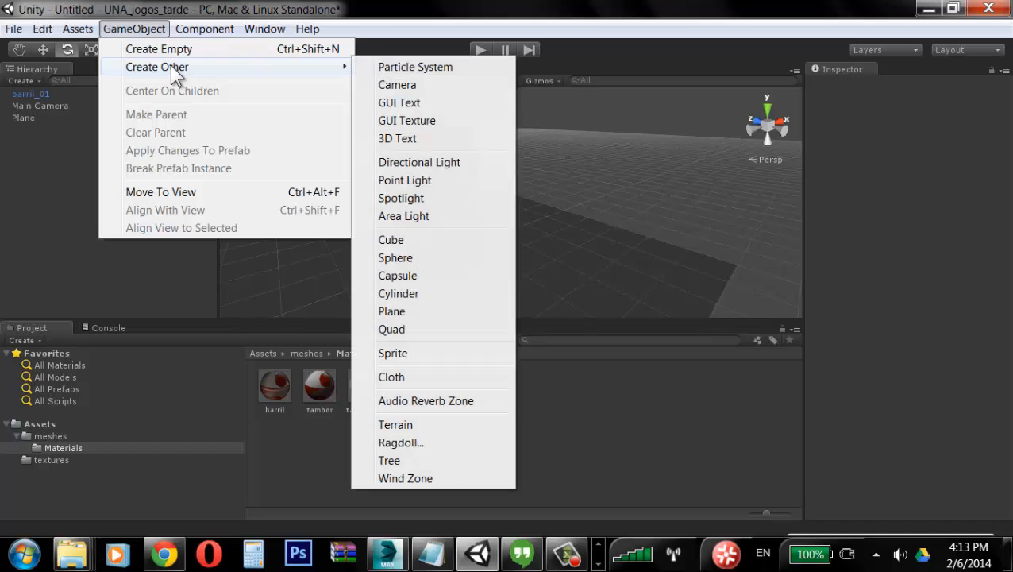
left_click(428, 185)
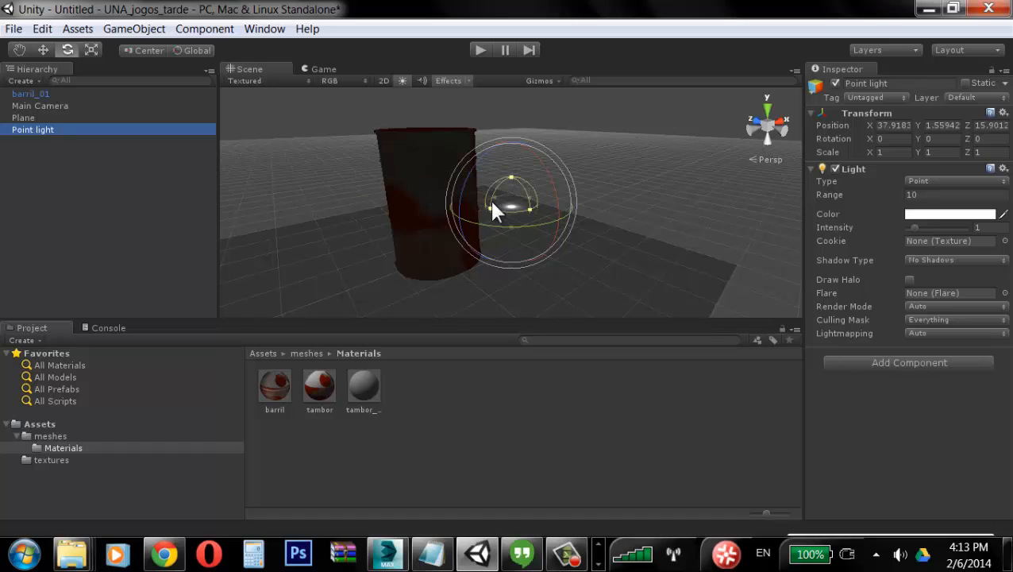
key("w")
left_click_drag(510, 158, 463, 195)
key("ctrl+z")
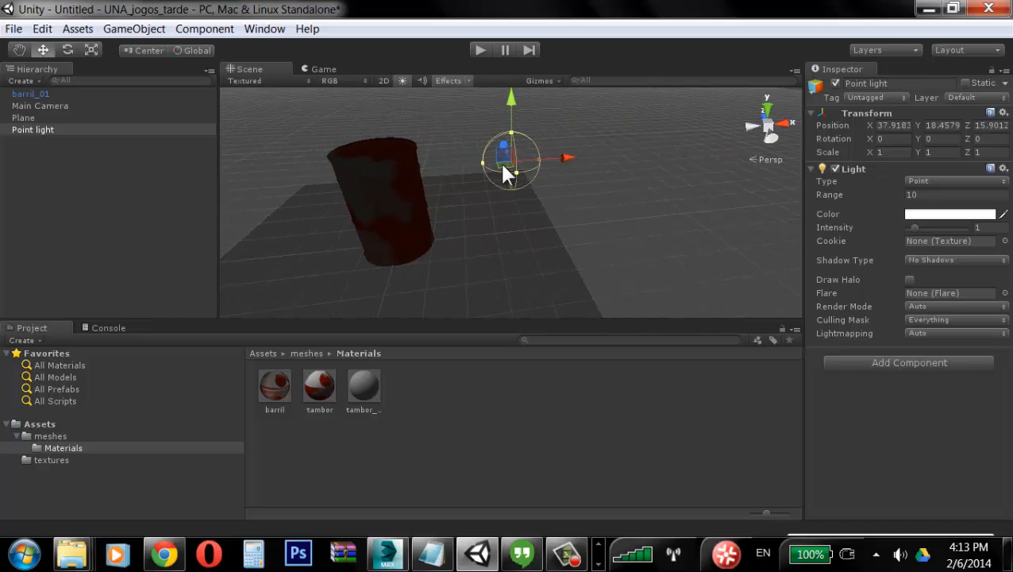
left_click_drag(507, 170, 446, 265)
Step: Enlarge the point light's range to about 33
left_click(544, 81)
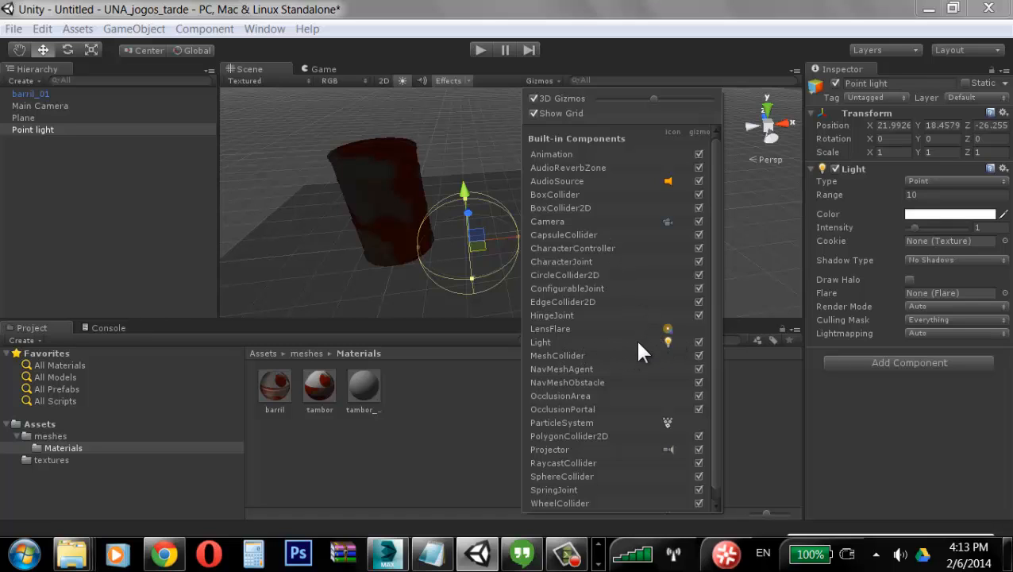
left_click(720, 9)
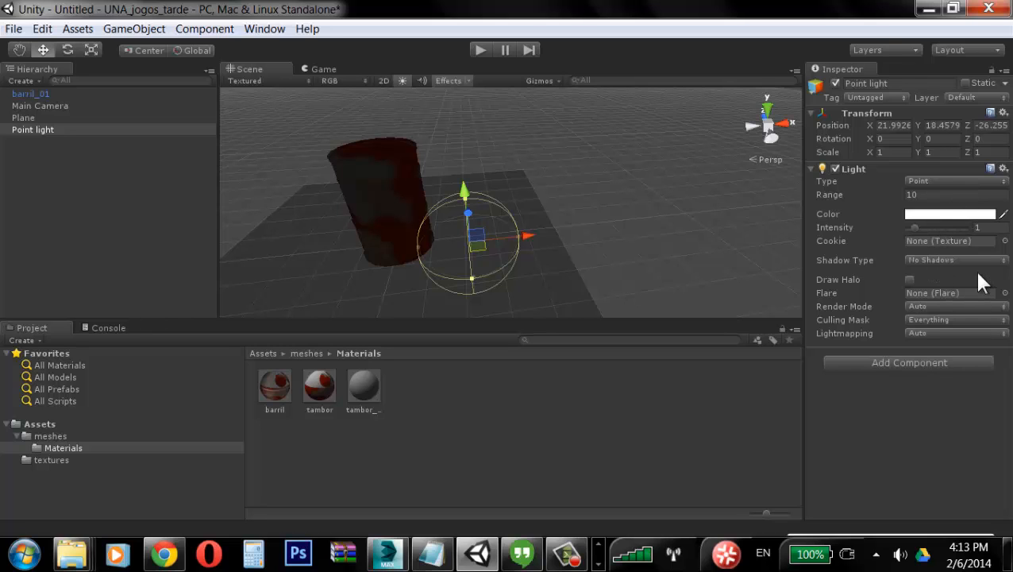
scroll(604, 259, "up", 8)
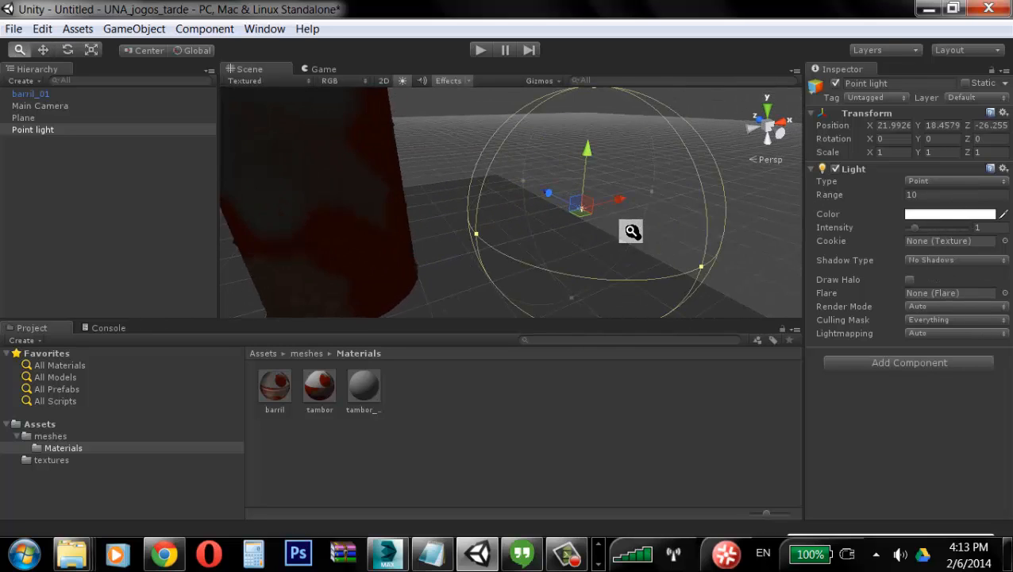
right_click_drag(632, 231, 658, 242, "alt")
middle_click_drag(659, 242, 616, 230)
left_click_drag(379, 136, 413, 139, "alt")
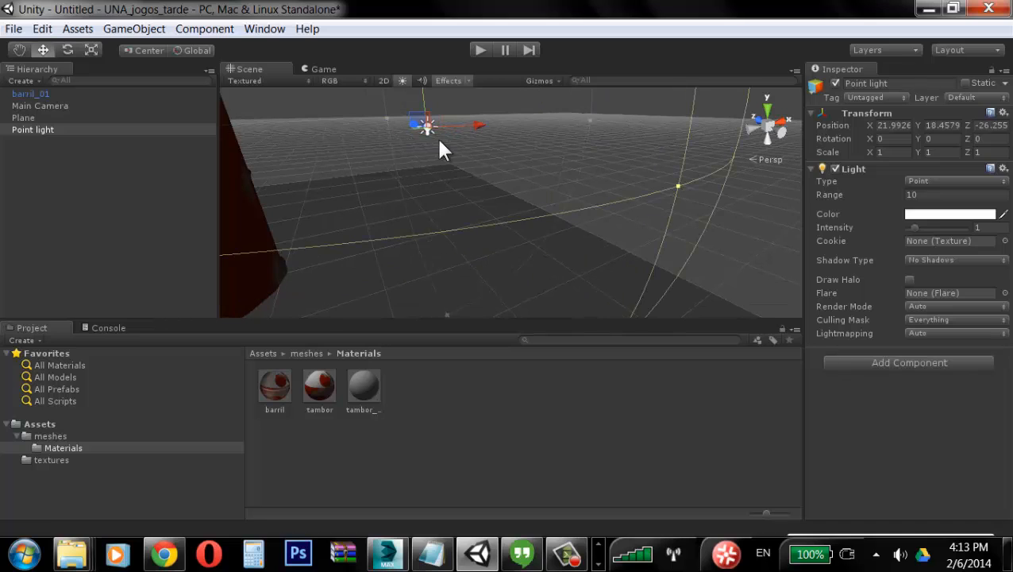
left_click(439, 142)
left_click(427, 127)
left_click(446, 137)
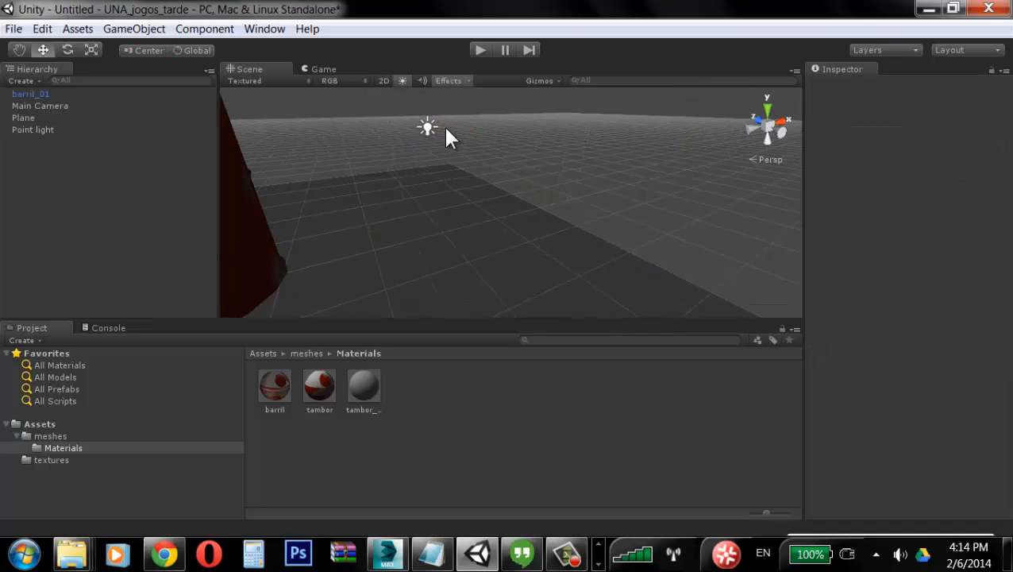
left_click(427, 129)
key("f")
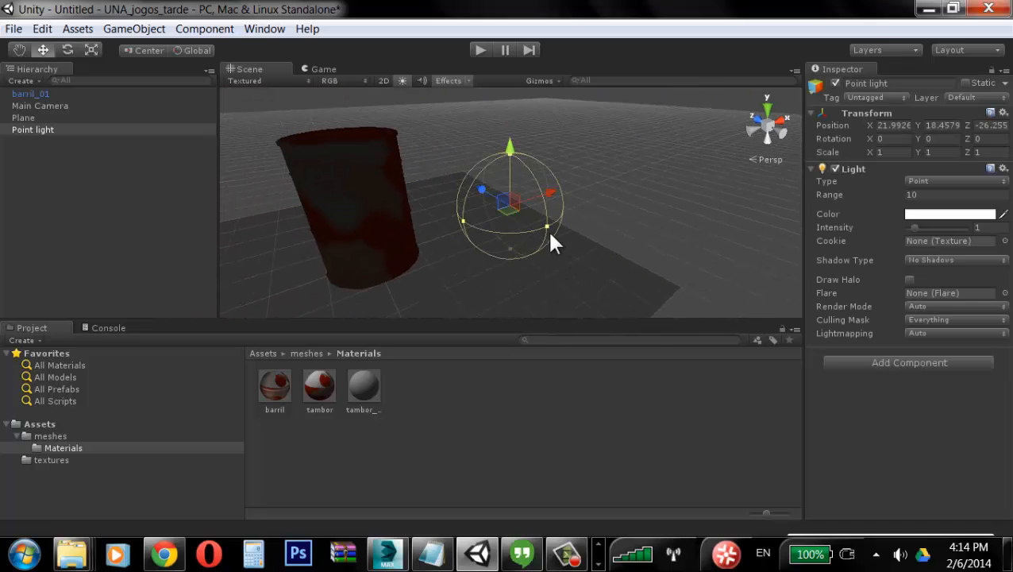
left_click_drag(551, 227, 656, 265)
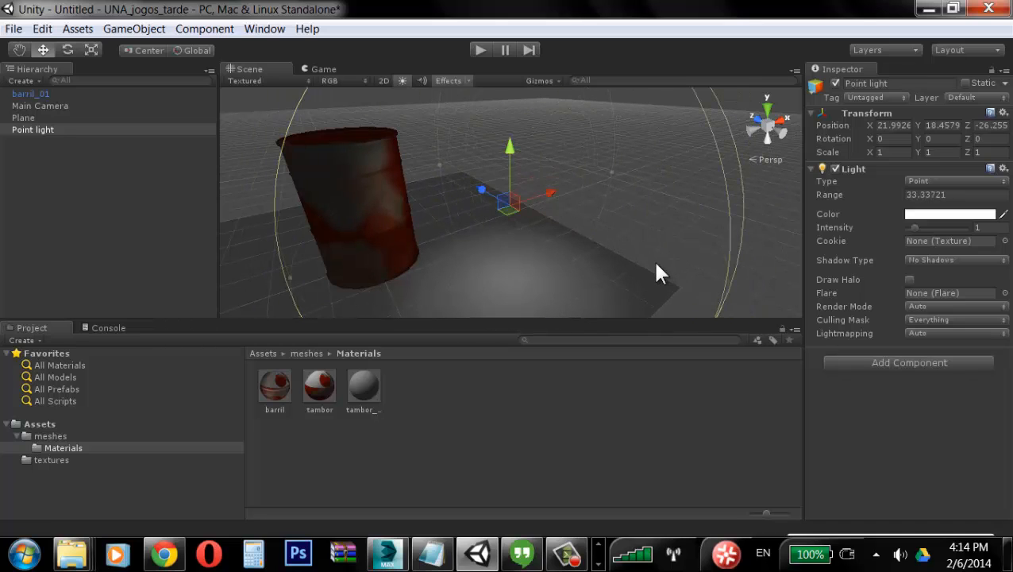
Step: Move the point light up beside the barrel
left_click_drag(556, 178, 299, 209, "alt")
left_click_drag(354, 197, 439, 170, "alt")
left_click_drag(429, 132, 414, 117)
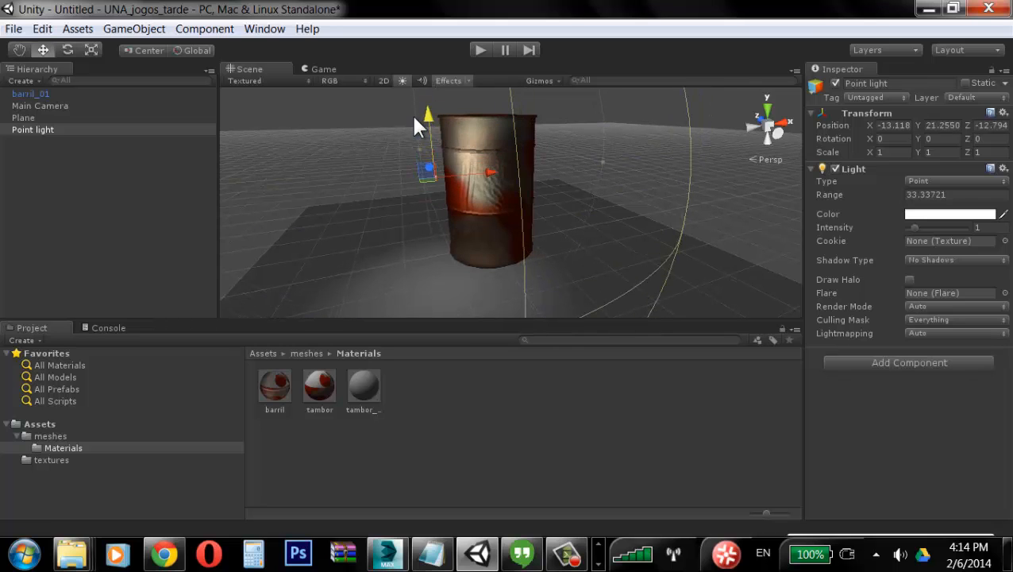
left_click_drag(485, 168, 550, 225)
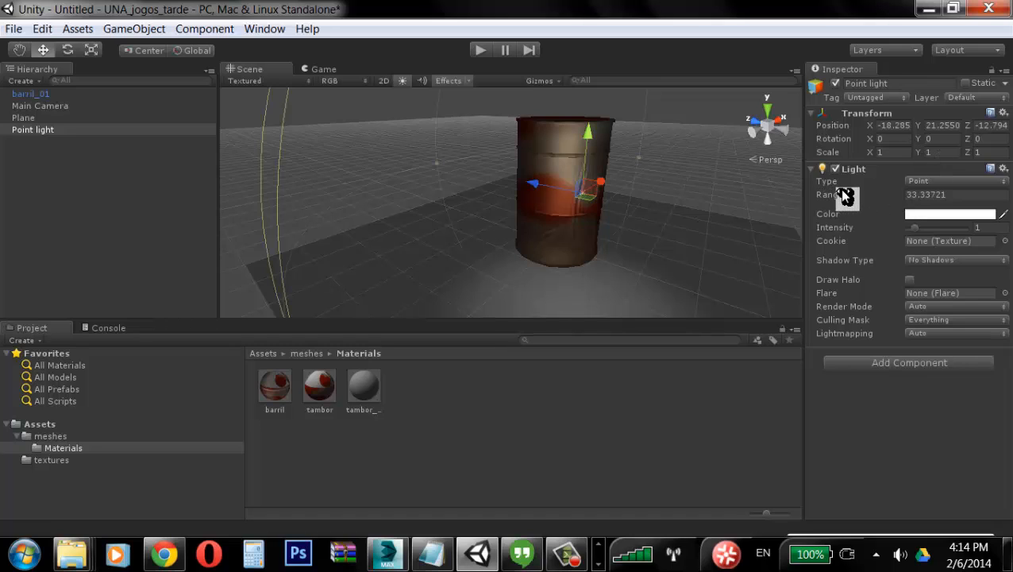
Step: Scale the point light to 10 on X, Y and Z
left_click(883, 152)
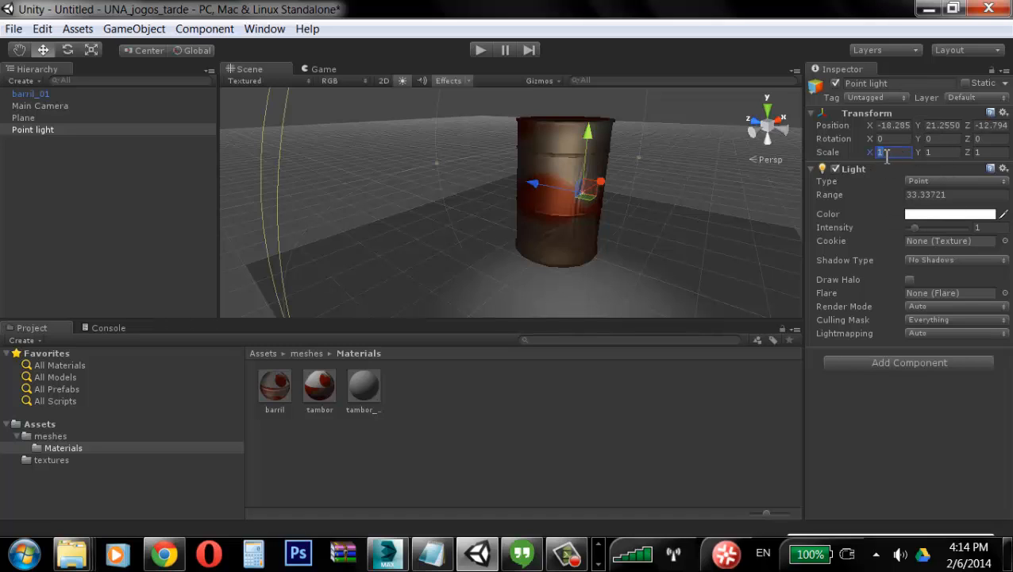
type("10")
left_click(943, 153)
type("10")
left_click(980, 153)
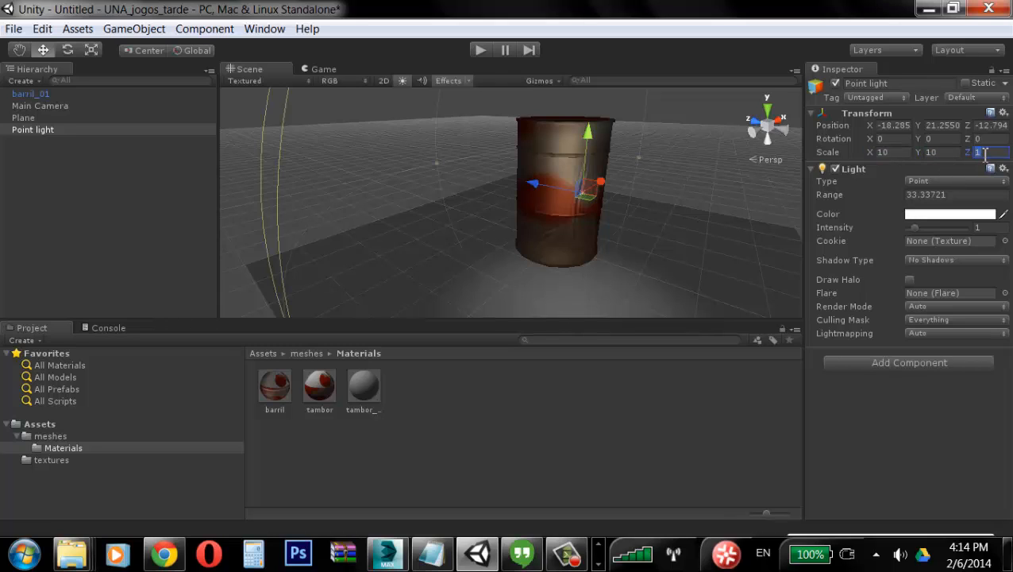
type("10")
key("Up")
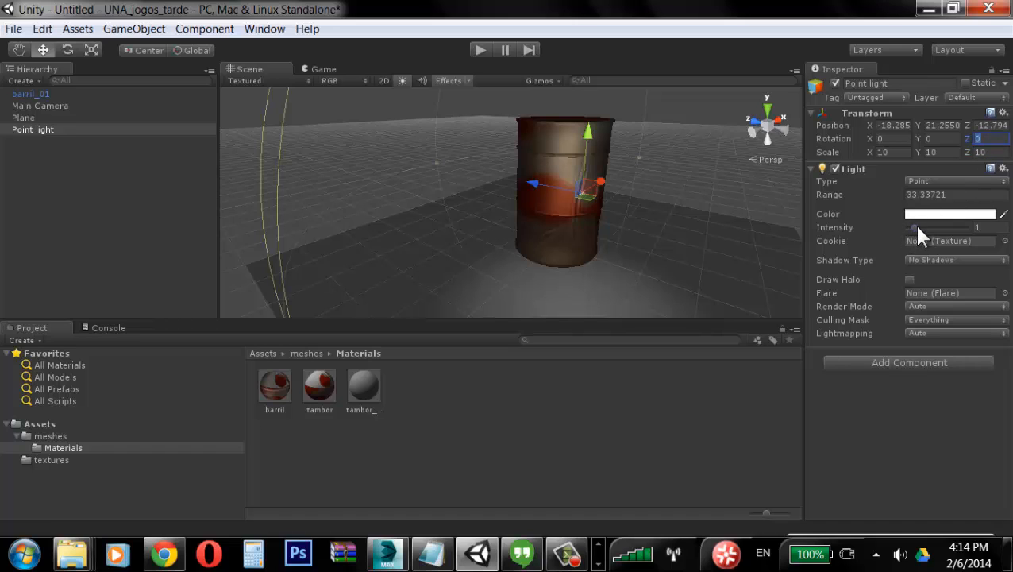
Step: Set the point light's intensity to about 2.82 and enable Draw Halo
left_click_drag(916, 226, 933, 228)
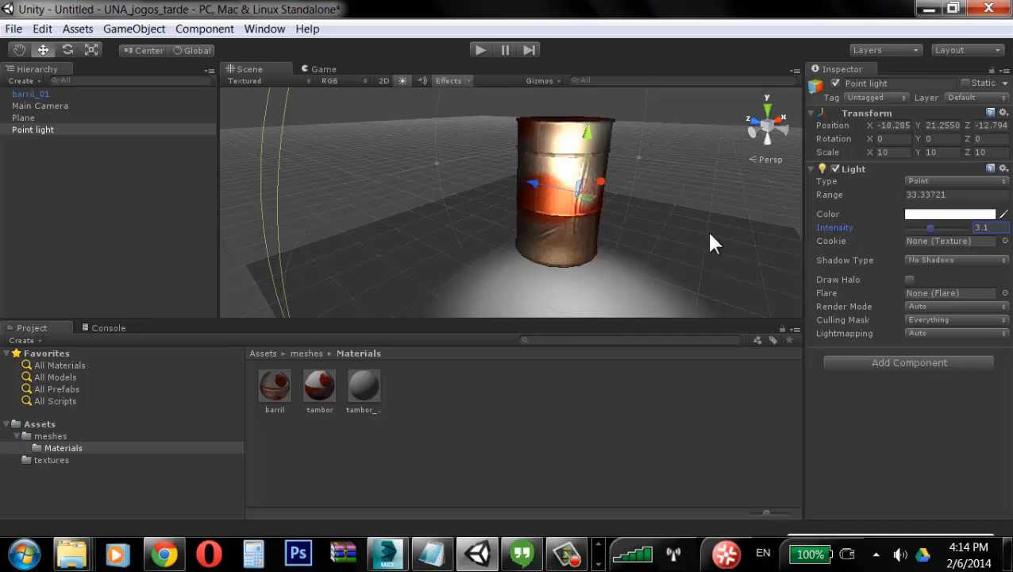
left_click_drag(706, 231, 384, 179, "alt")
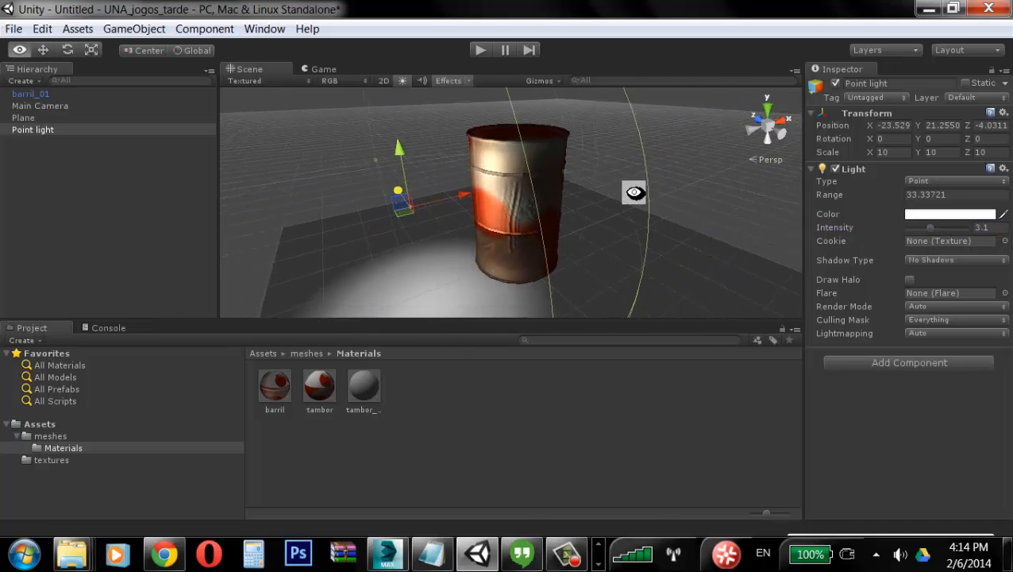
left_click_drag(635, 193, 640, 172, "alt")
mouse_move(929, 228)
left_mouse_down()
mouse_move(939, 230)
mouse_move(920, 229)
mouse_move(951, 227)
mouse_move(913, 231)
mouse_move(925, 233)
left_mouse_up()
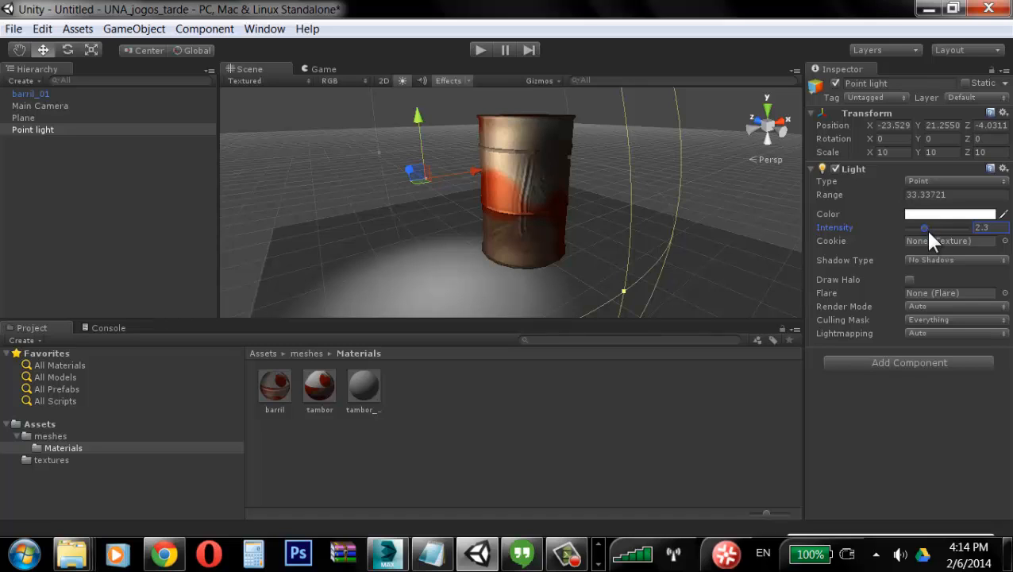
left_click_drag(929, 233, 937, 230)
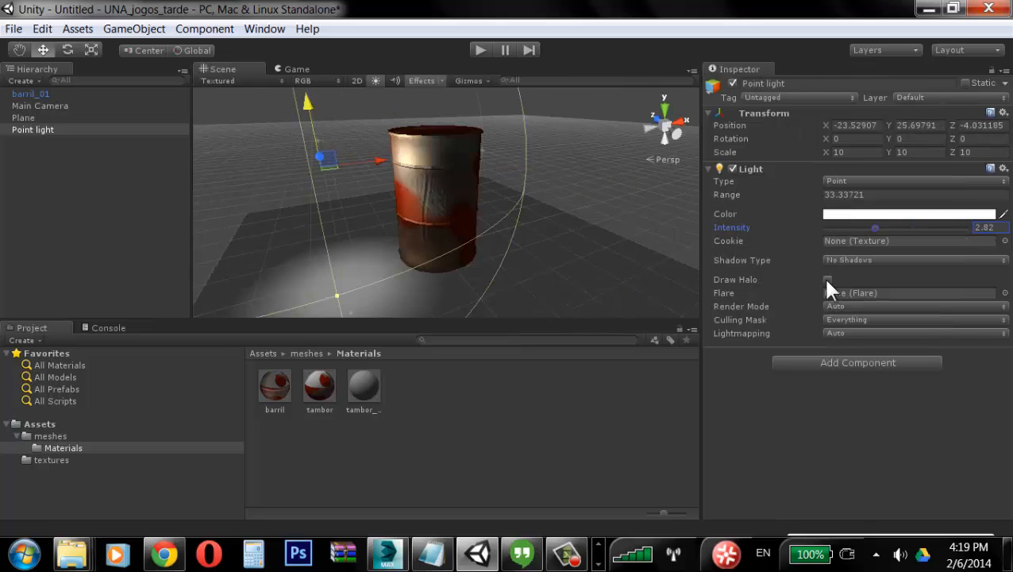
left_click(829, 279)
Step: Add a spotlight and move it above the scene
left_click(191, 30)
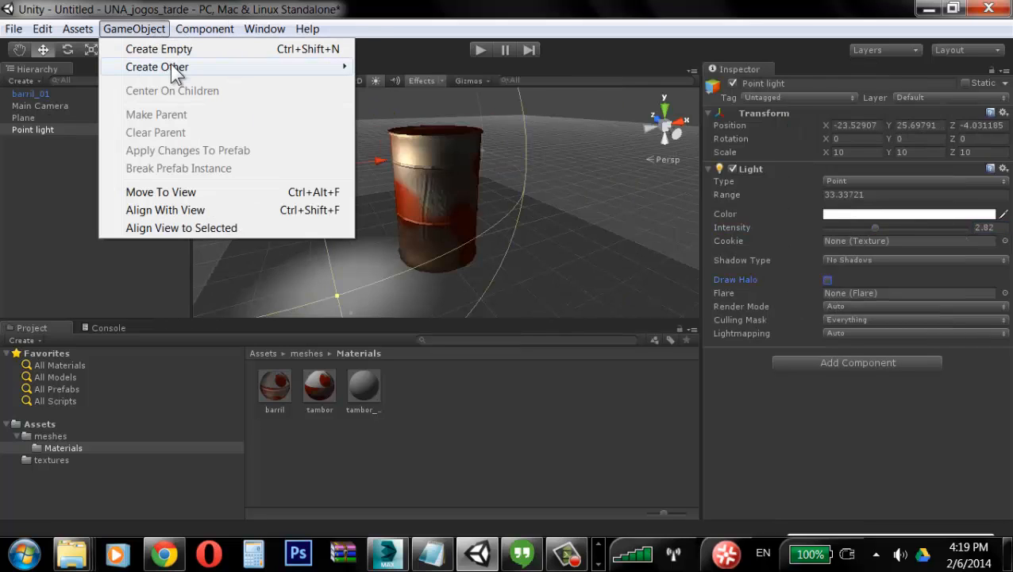
mouse_move(208, 67)
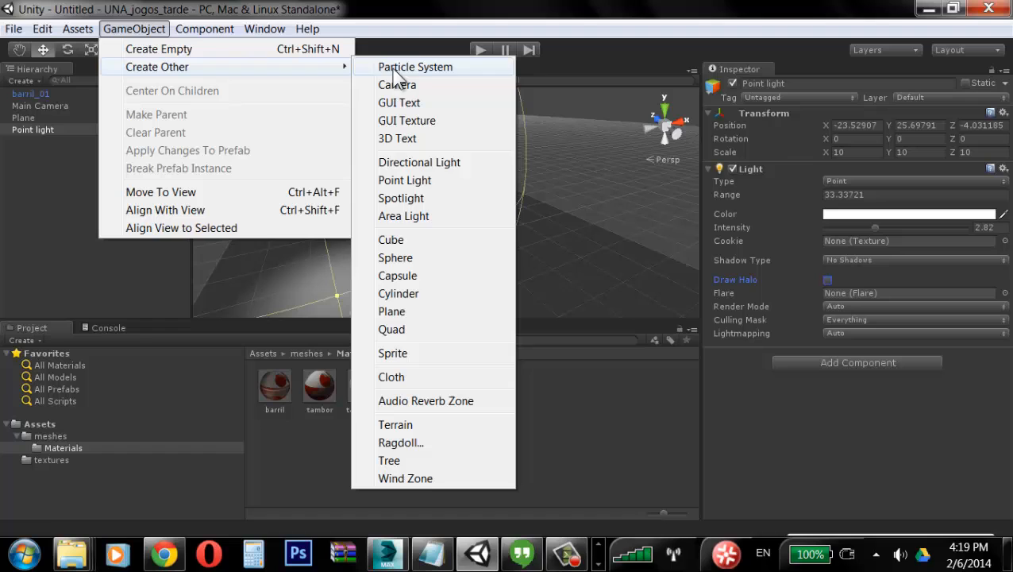
left_click(426, 199)
left_click_drag(498, 193, 604, 173)
left_click_drag(548, 120, 557, 74)
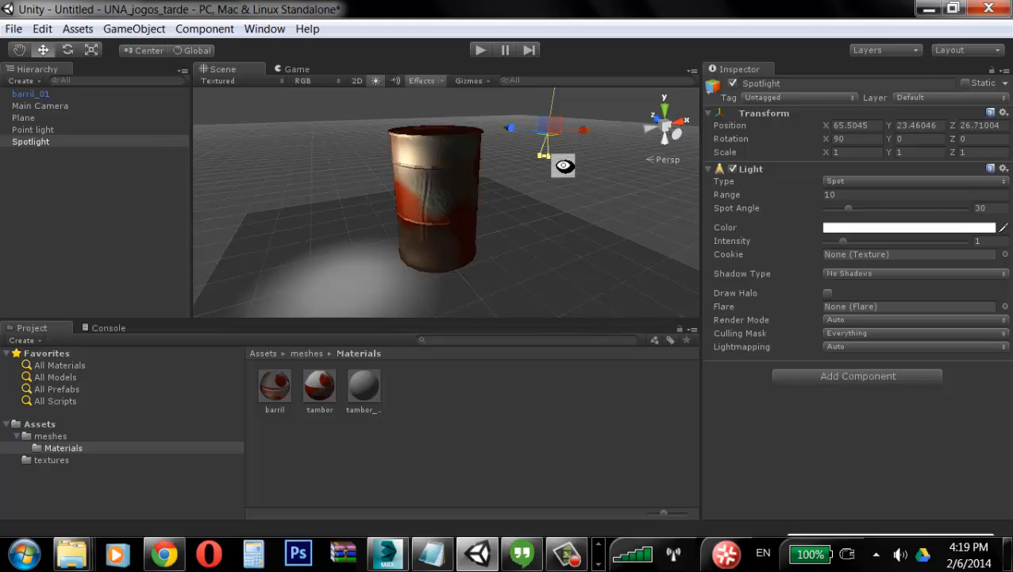
left_click_drag(559, 165, 390, 205, "alt")
Step: Rotate the spotlight to aim down, and set its spot angle to about 58.3 and intensity to about 4.93
key("e")
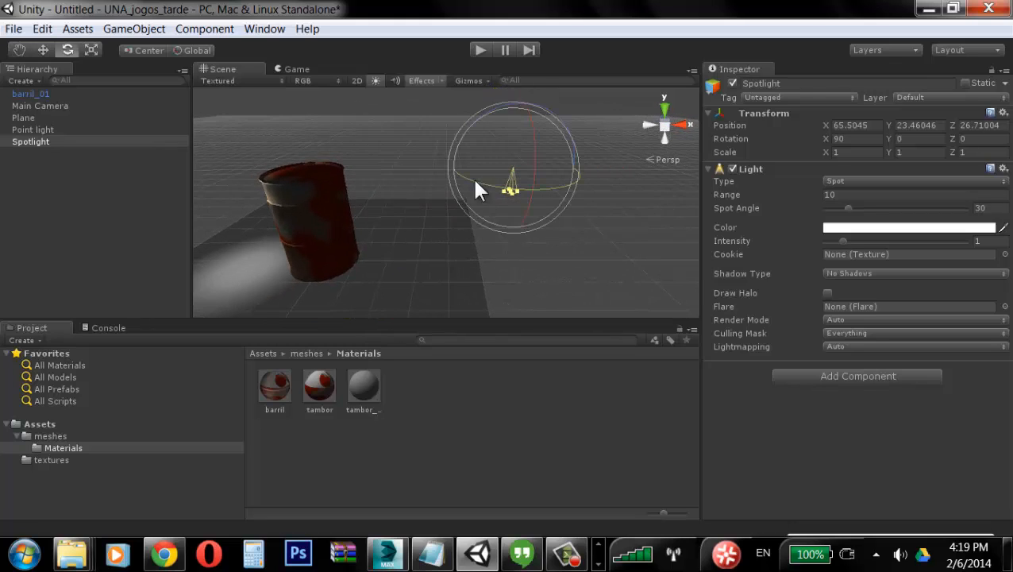
left_click_drag(508, 111, 632, 111)
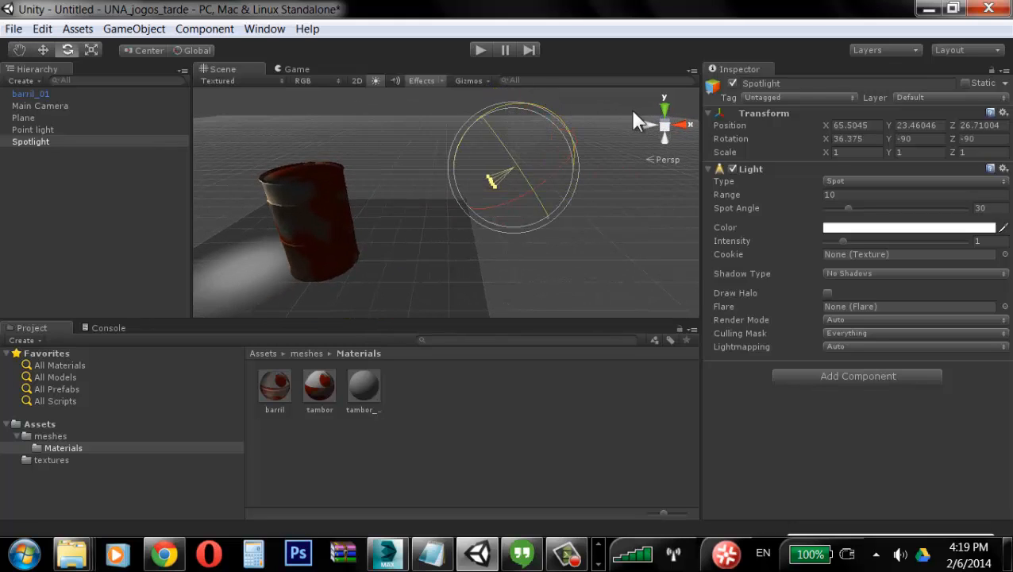
left_click_drag(848, 208, 871, 209)
left_click_drag(855, 242, 928, 245)
Step: Raise the spotlight above the floor and extend its range to about 58
left_click_drag(572, 231, 513, 217, "alt")
key("w")
key("ctrl+z")
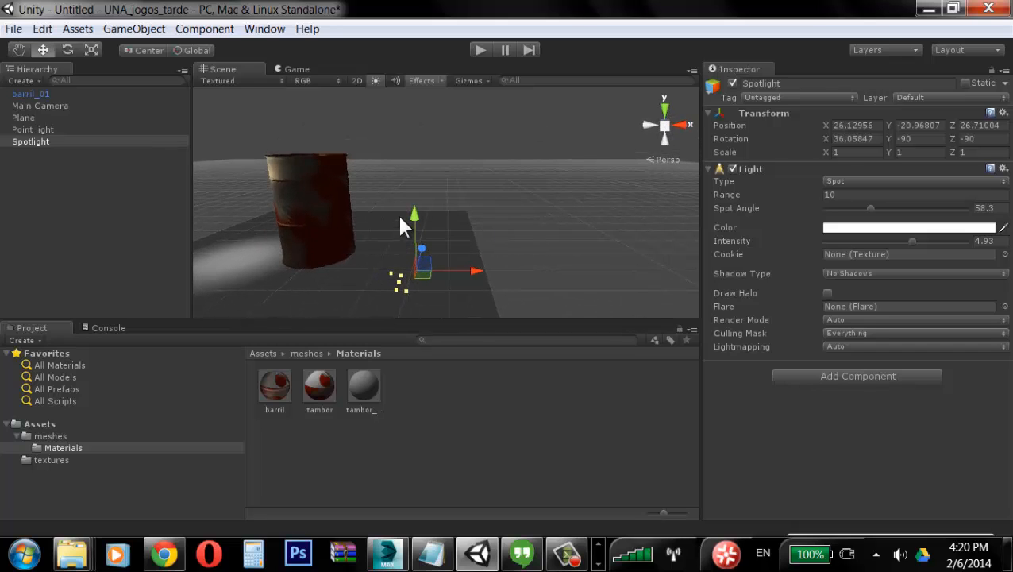
left_click_drag(416, 212, 463, 210)
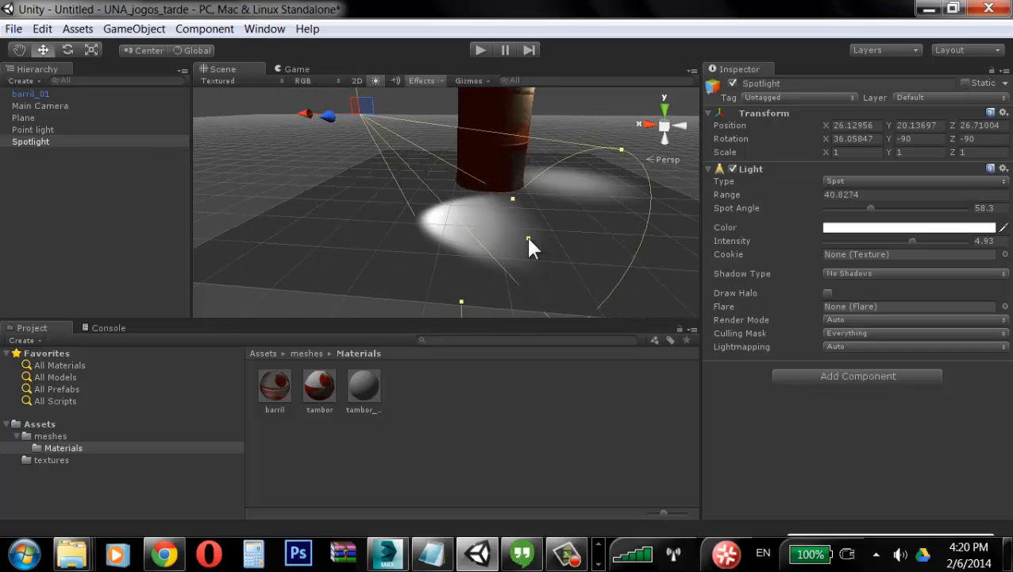
left_click_drag(526, 234, 605, 274)
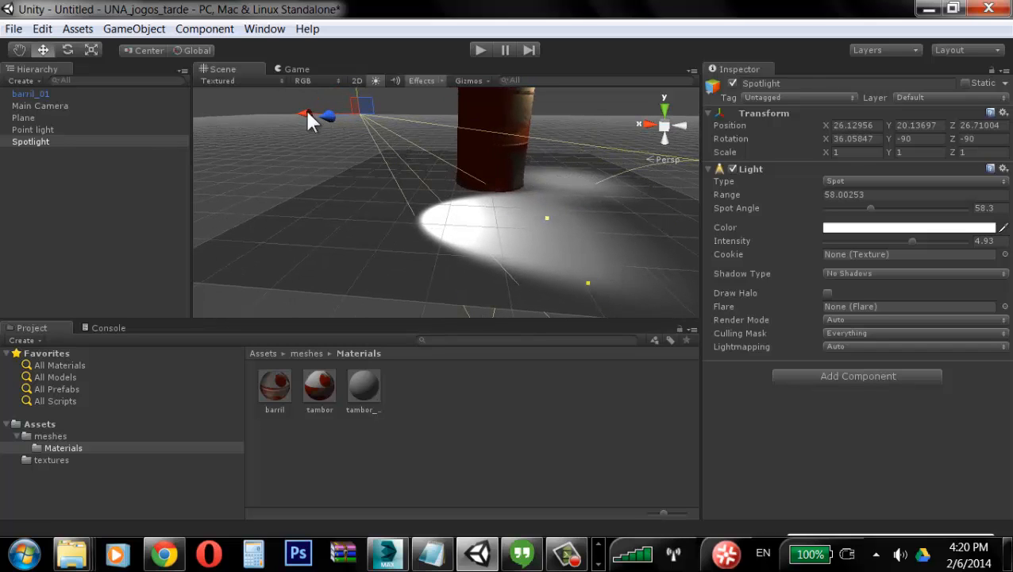
Step: Reposition and tilt the spotlight toward the barrel and set its spot angle to about 49.8
left_click_drag(373, 102, 294, 121)
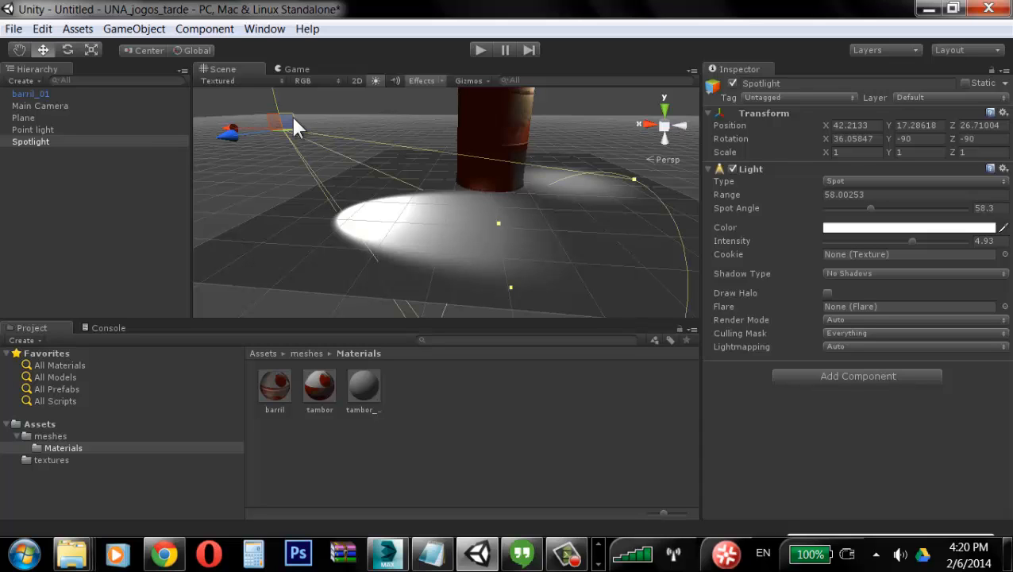
key("e")
left_click_drag(333, 108, 413, 213)
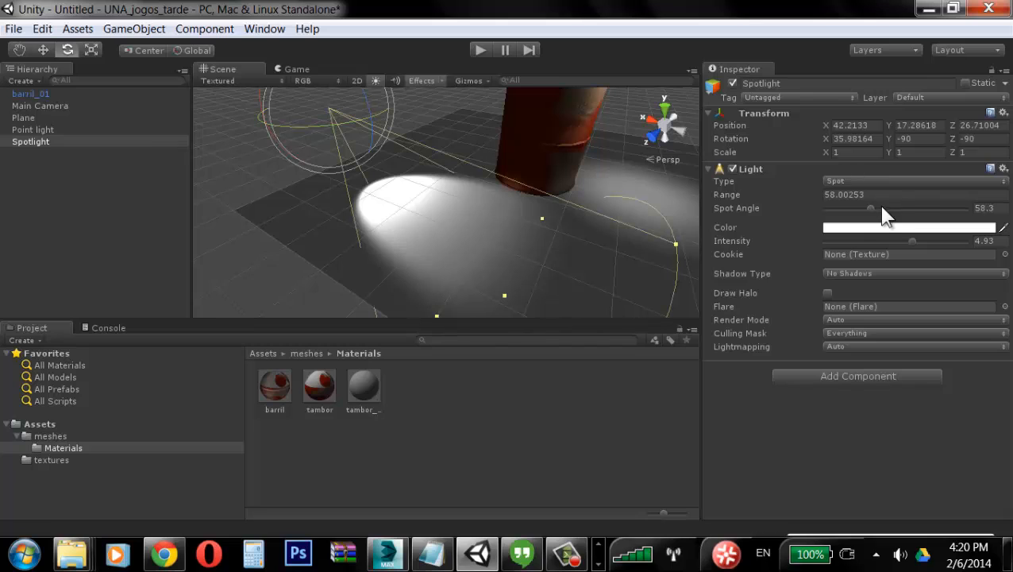
mouse_move(871, 211)
left_mouse_down()
mouse_move(899, 211)
mouse_move(859, 218)
mouse_move(879, 217)
mouse_move(868, 218)
left_mouse_up()
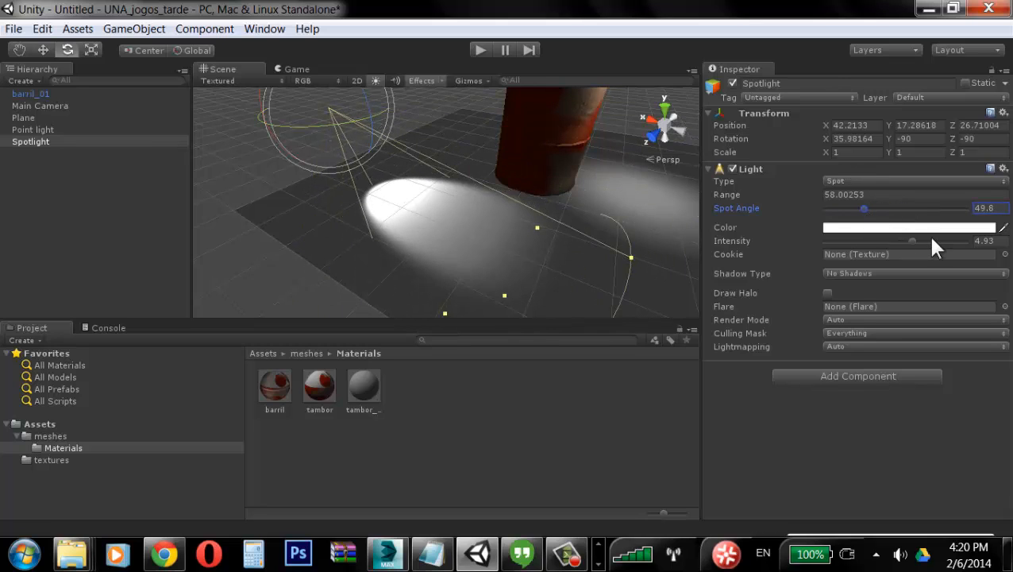
Step: Set the spotlight's intensity to about 4.21 and its color to a warm yellow (R 174, G 149, B 67)
mouse_move(918, 244)
left_mouse_down()
mouse_move(928, 243)
mouse_move(900, 245)
left_mouse_up()
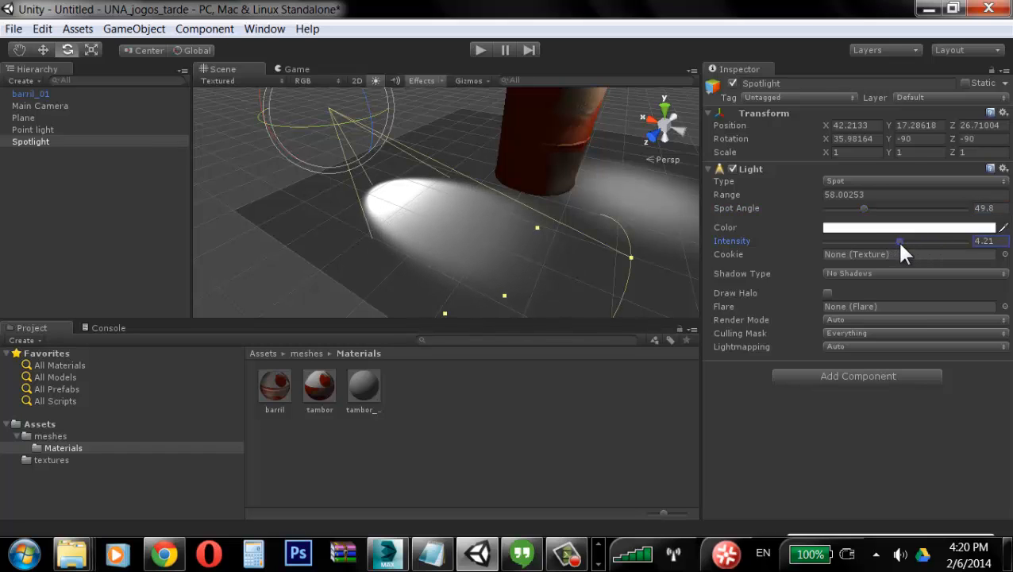
left_click(909, 227)
left_click_drag(54, 74, 40, 89)
left_click_drag(136, 167, 138, 158)
left_click_drag(39, 102, 62, 114)
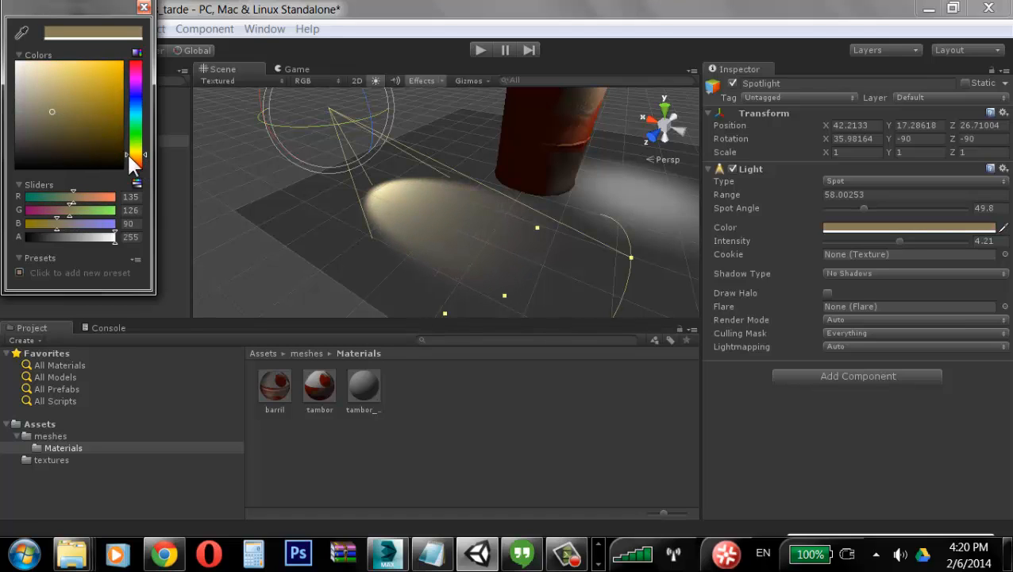
left_click(82, 97)
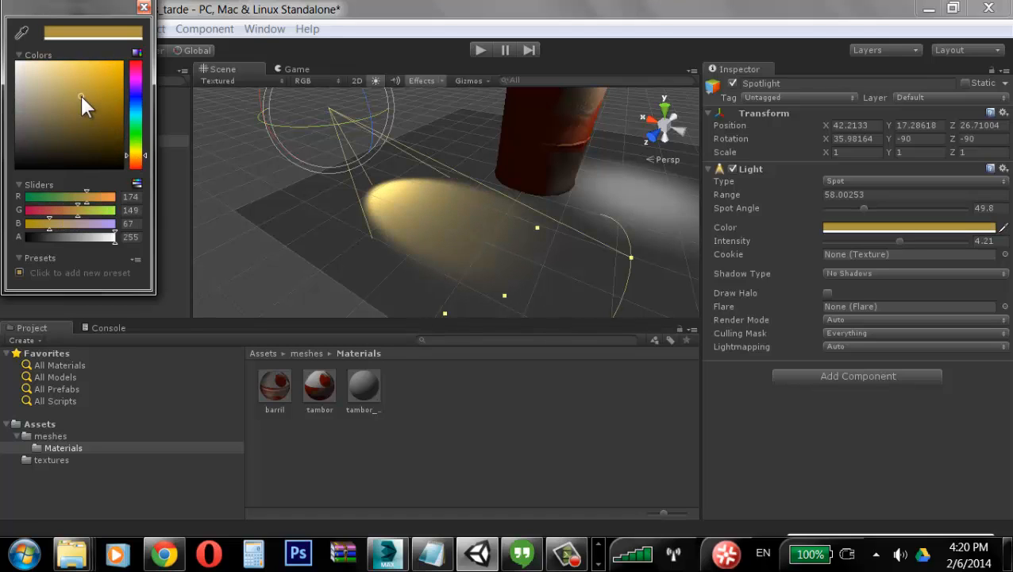
Step: Widen the spotlight's spot angle to about 102.7 using its cone handle
left_click_drag(512, 168, 528, 193, "alt")
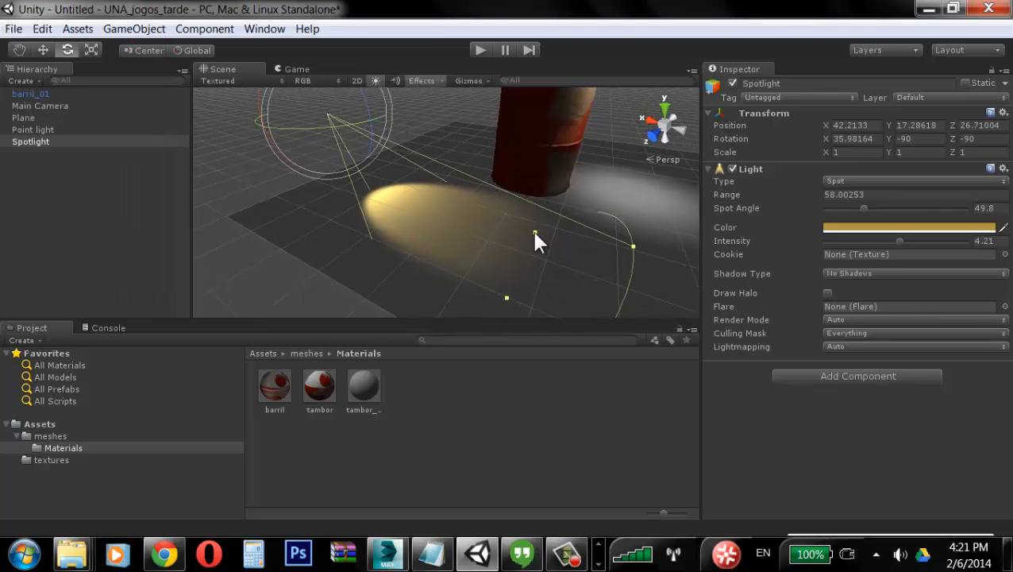
left_click_drag(535, 233, 586, 169)
right_click_drag(544, 208, 519, 218, "alt")
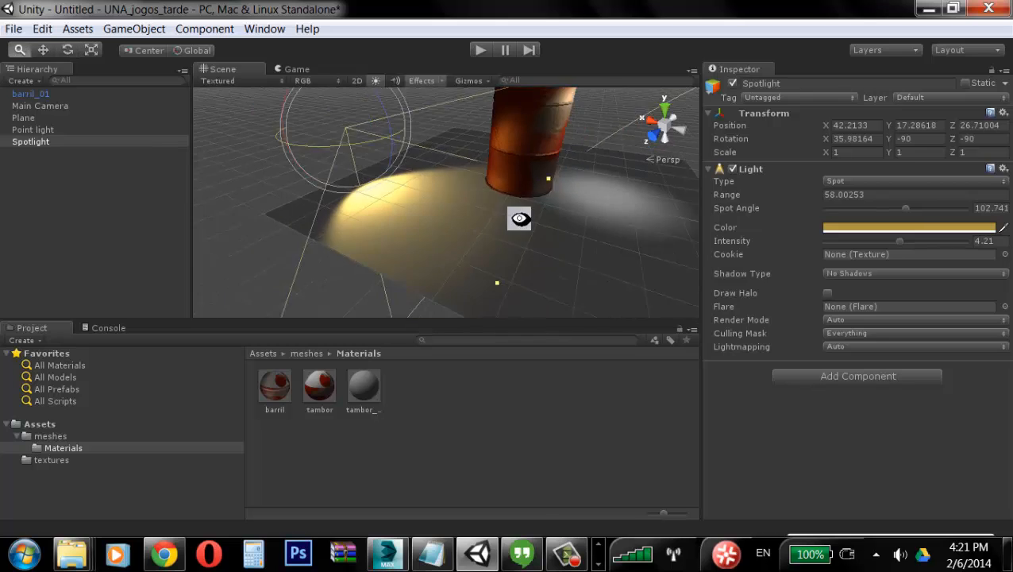
left_click_drag(519, 219, 606, 165, "alt")
Step: Move the spotlight up and sideways to about X 76.9, Y 37.6, Z 10.5
key("w")
middle_click_drag(478, 172, 505, 219)
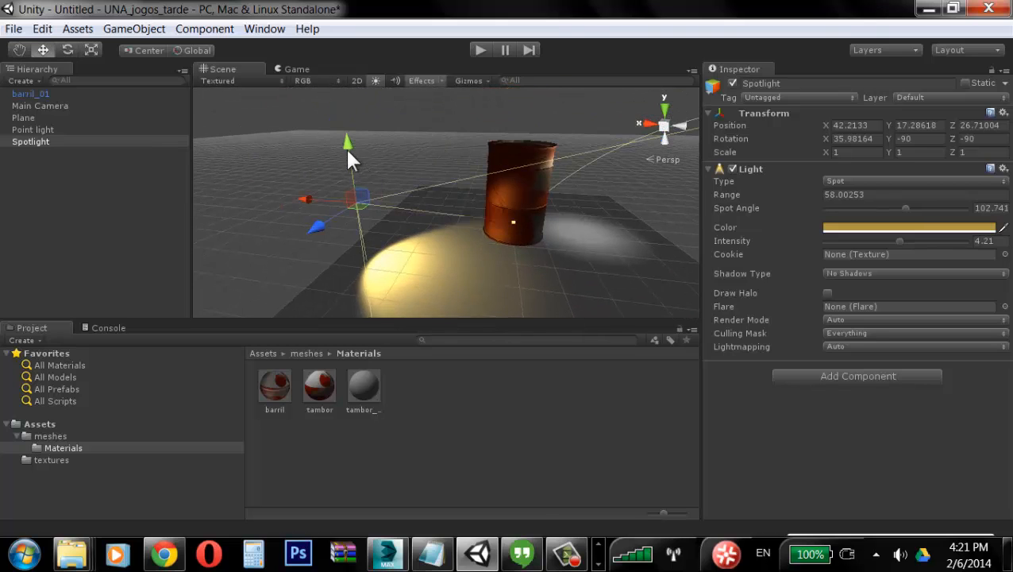
left_click_drag(347, 151, 358, 72)
left_click_drag(495, 165, 433, 187, "alt")
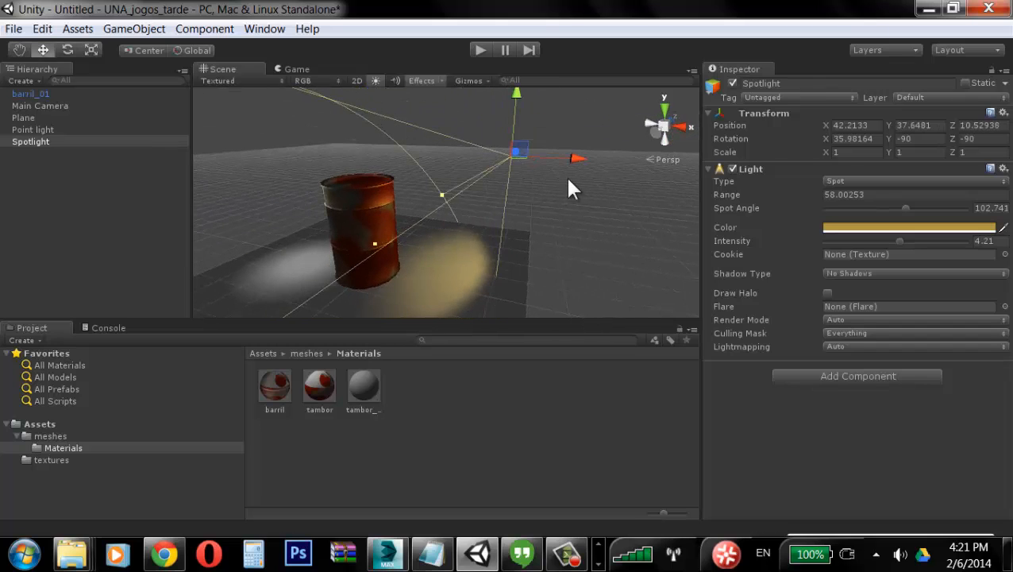
left_click_drag(586, 158, 719, 162)
mouse_move(397, 272)
left_mouse_down("alt")
mouse_move(453, 256)
mouse_move(394, 262)
mouse_move(410, 275)
left_mouse_up("alt")
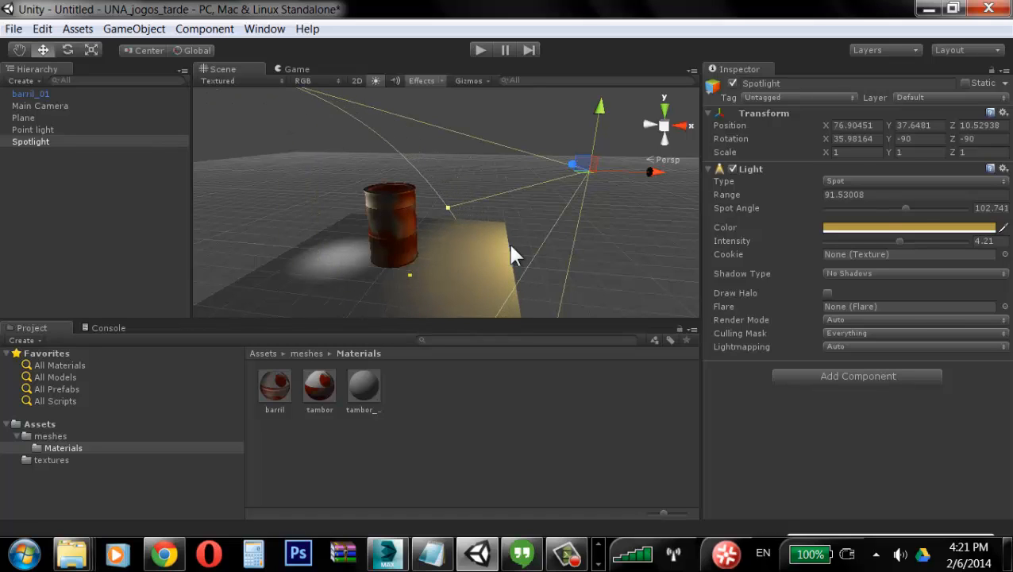
Step: Set the spotlight's range to 120
left_click(880, 194)
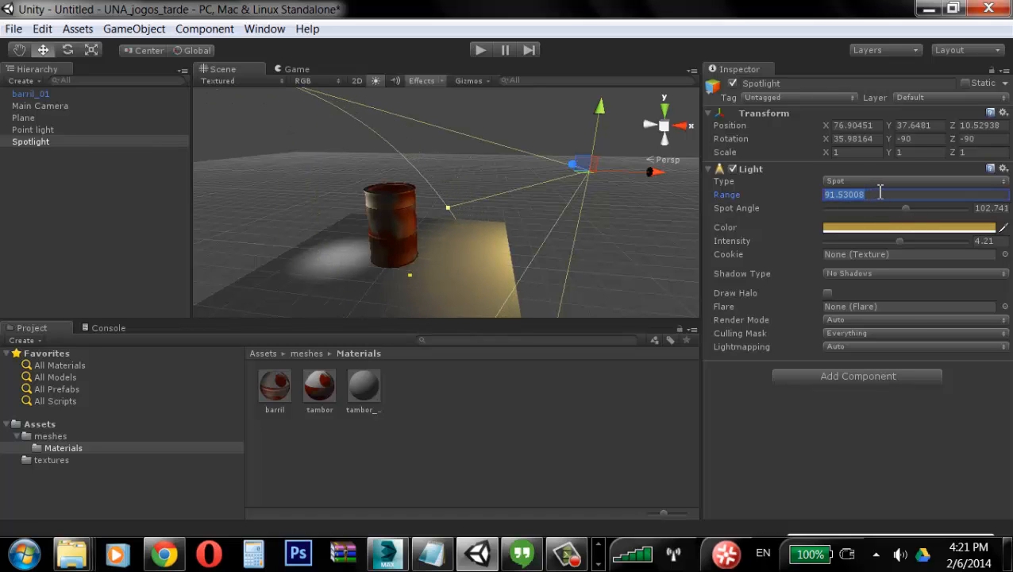
type("120")
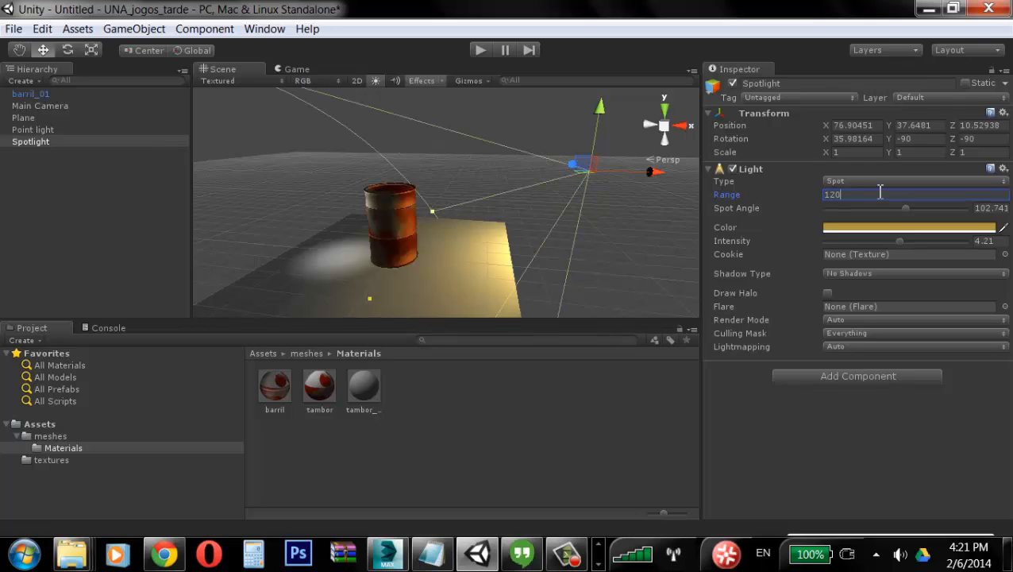
left_click_drag(622, 264, 533, 212, "alt")
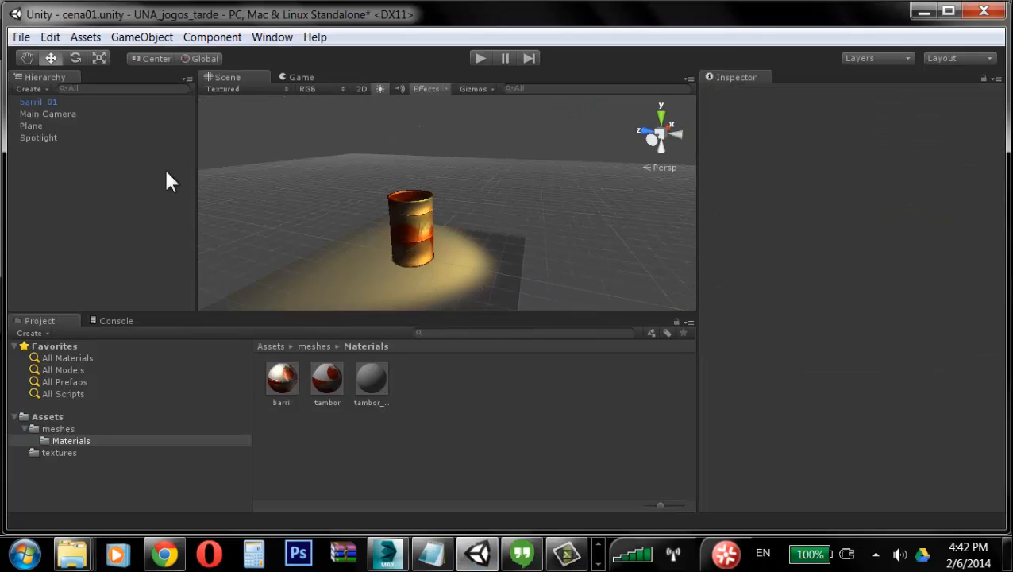
Step: Select the spotlight and set its shadow type to Soft Shadows
left_click(61, 138)
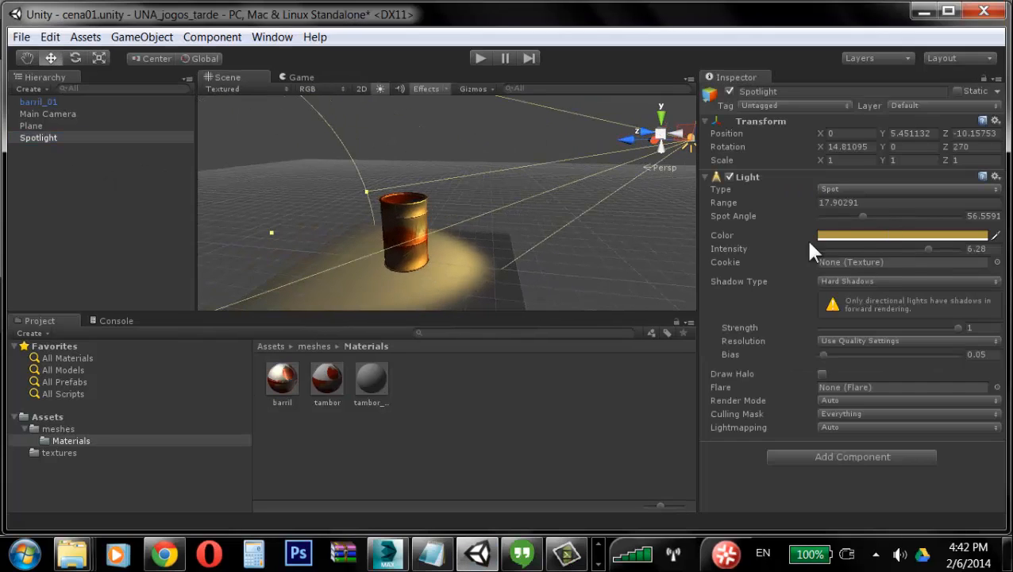
left_click(906, 281)
left_click(891, 298)
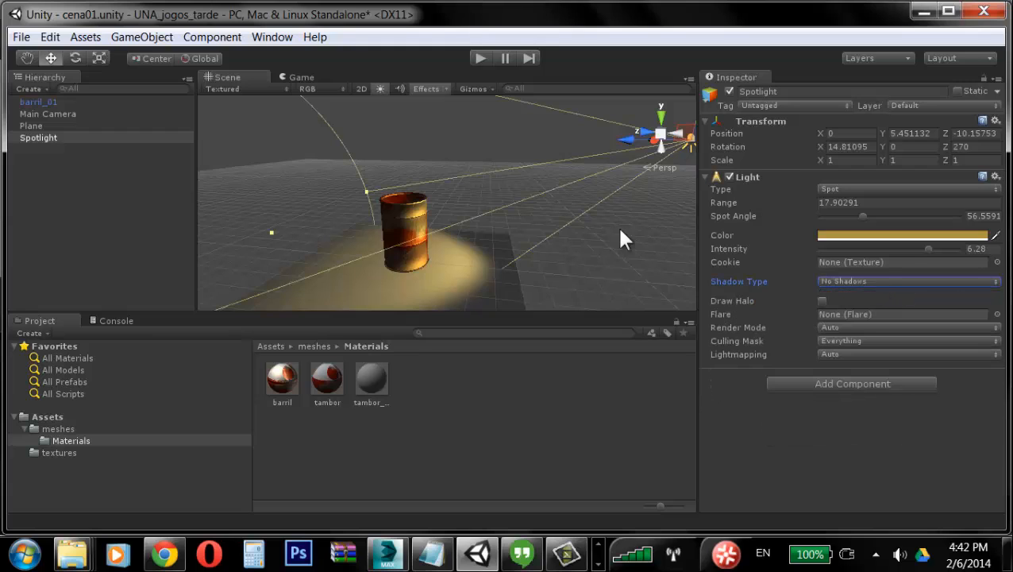
left_click_drag(619, 231, 548, 208, "alt")
left_click(942, 282)
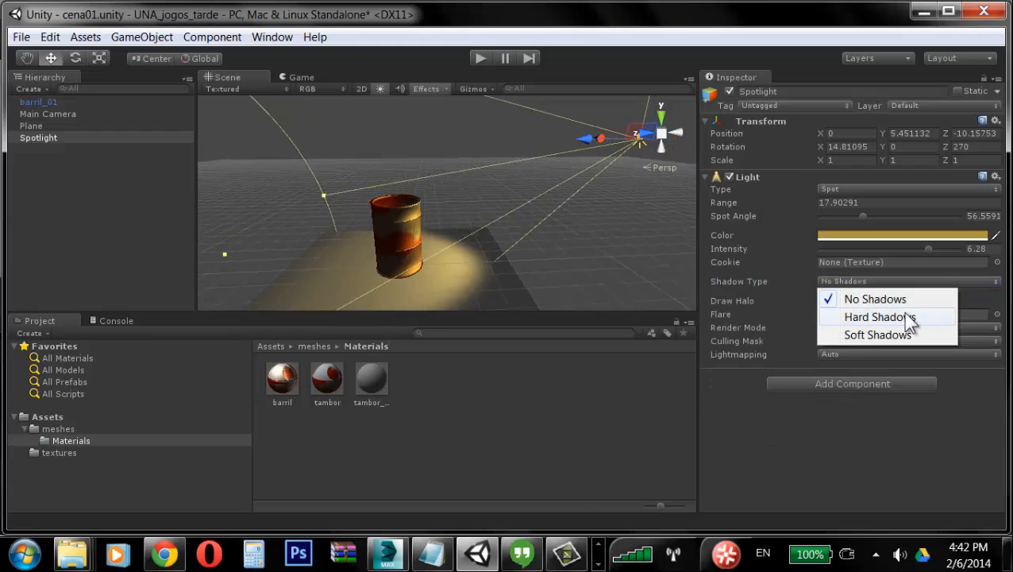
left_click(912, 317)
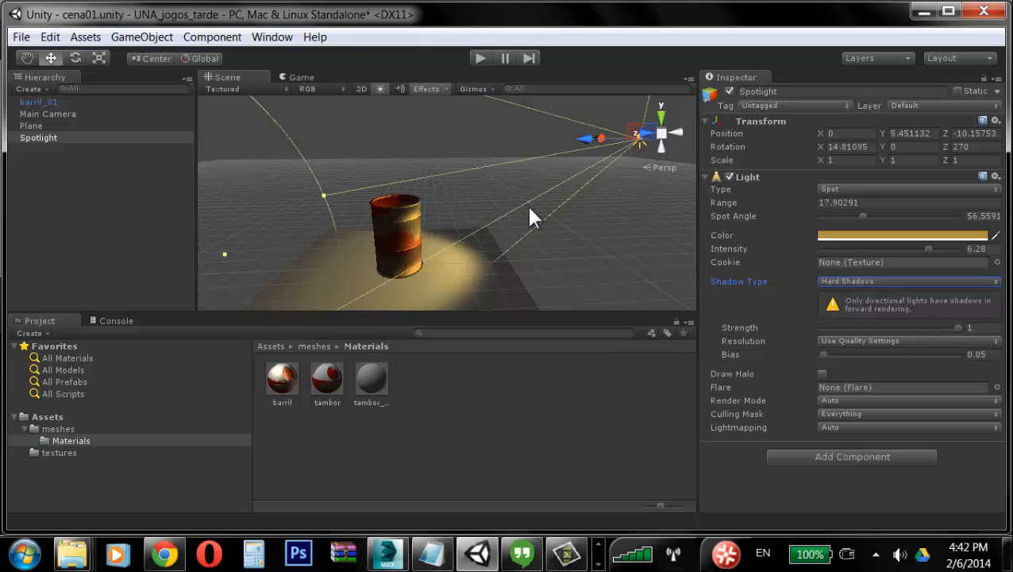
left_click_drag(530, 217, 498, 230, "alt")
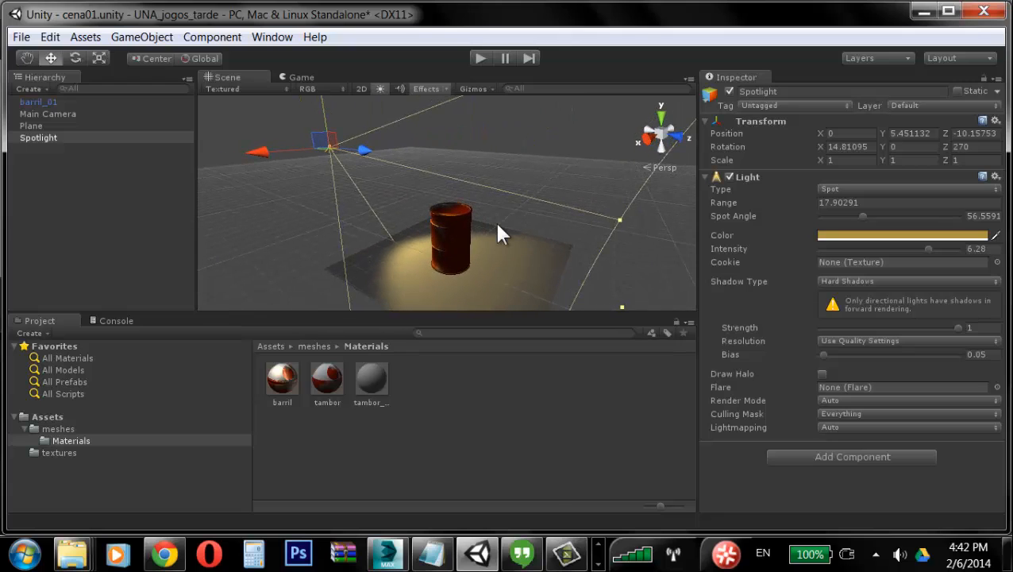
left_click(869, 282)
left_click(874, 338)
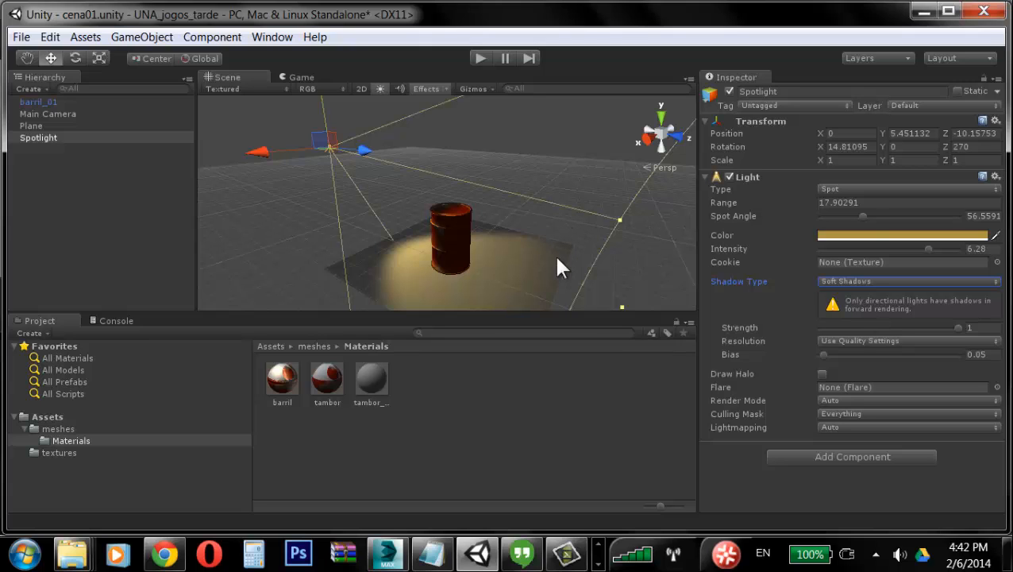
Step: Nudge the spotlight slightly along its Z axis to about -10.58
left_click_drag(477, 254, 554, 214, "alt")
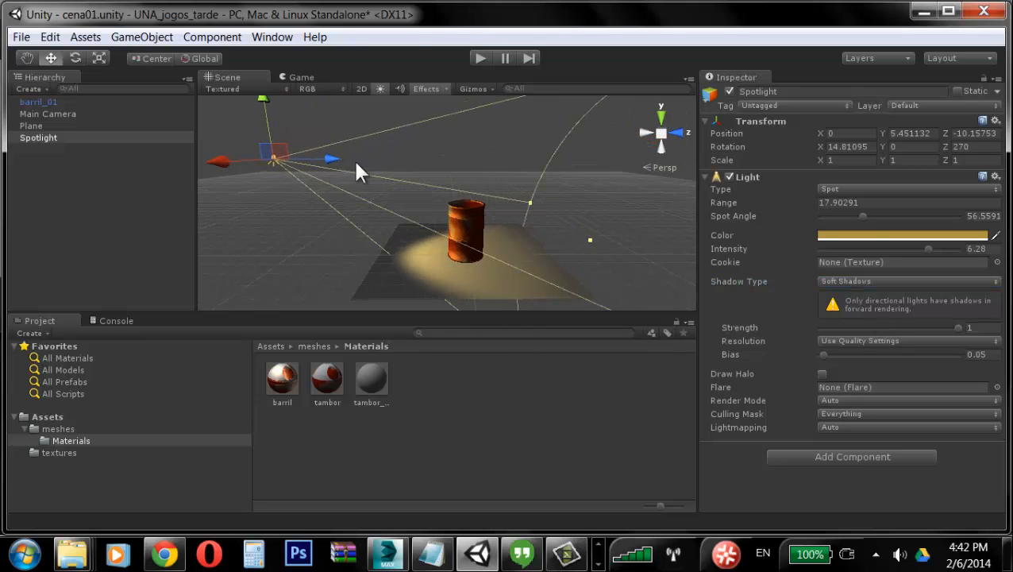
left_click_drag(332, 158, 401, 248)
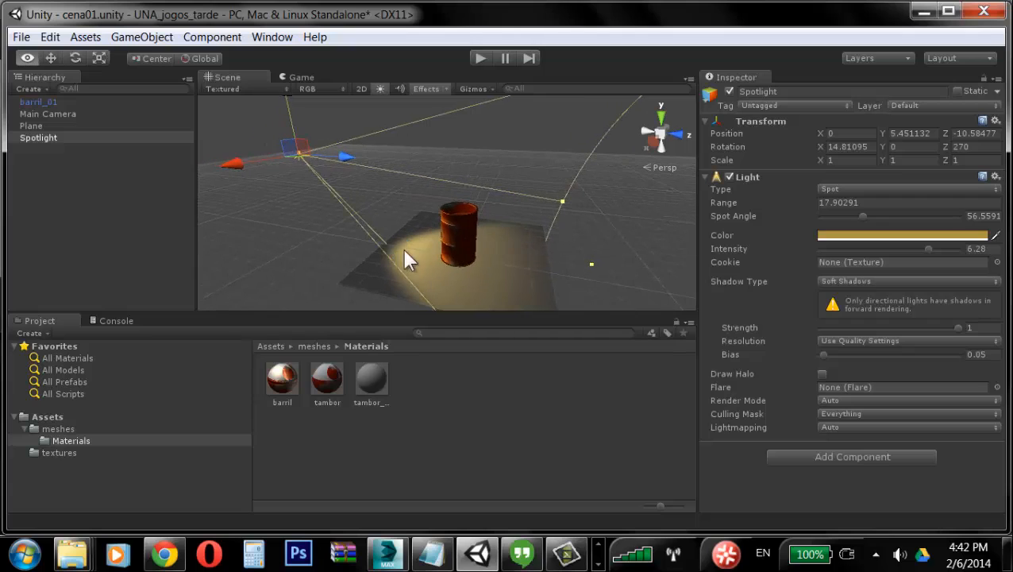
left_click(375, 223)
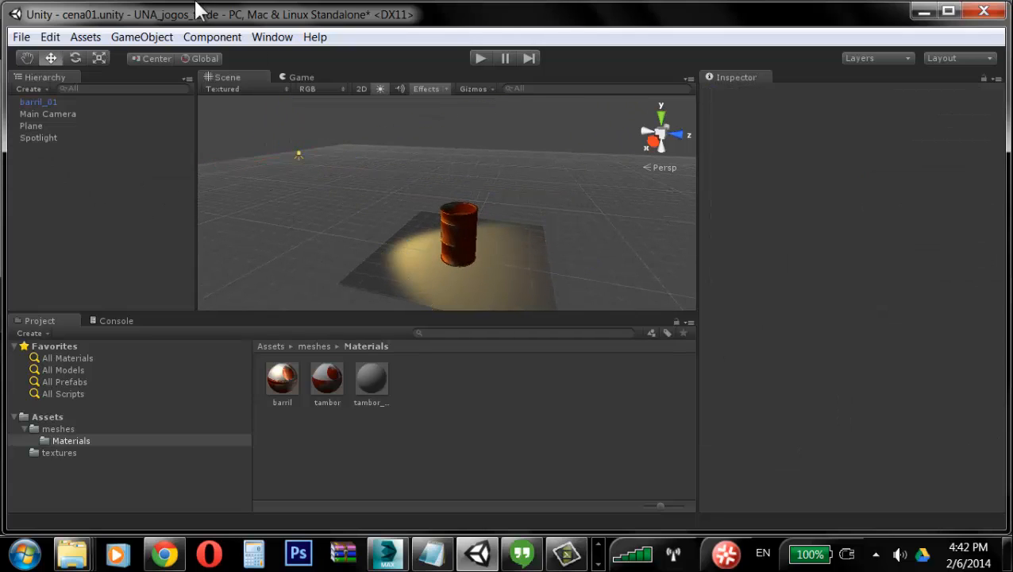
left_click(147, 35)
left_click(343, 21)
Step: Reselect the spotlight and shift it along X to about -1.7
left_click(298, 154)
left_click_drag(459, 214, 450, 183, "alt")
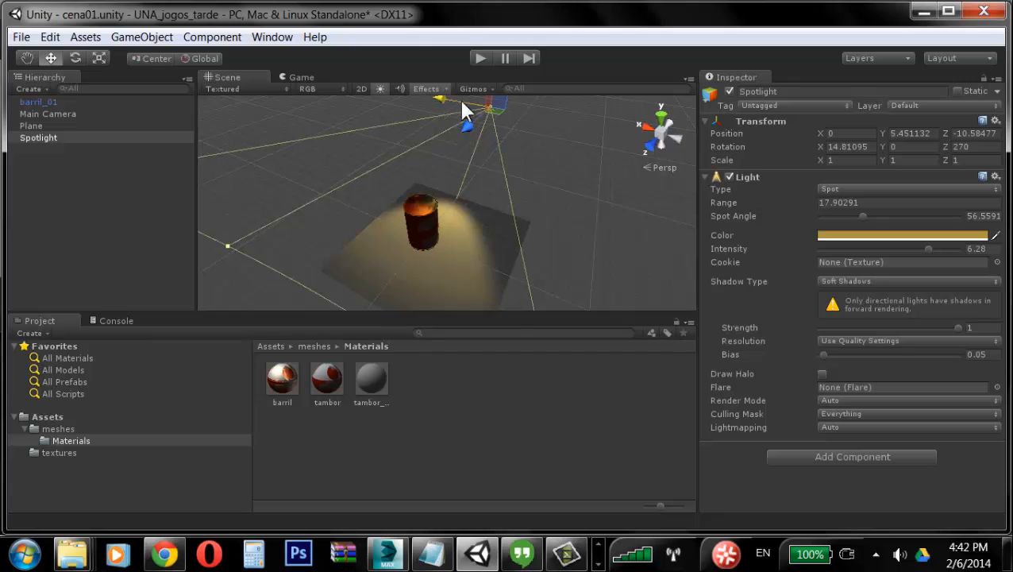
left_click_drag(458, 98, 543, 177)
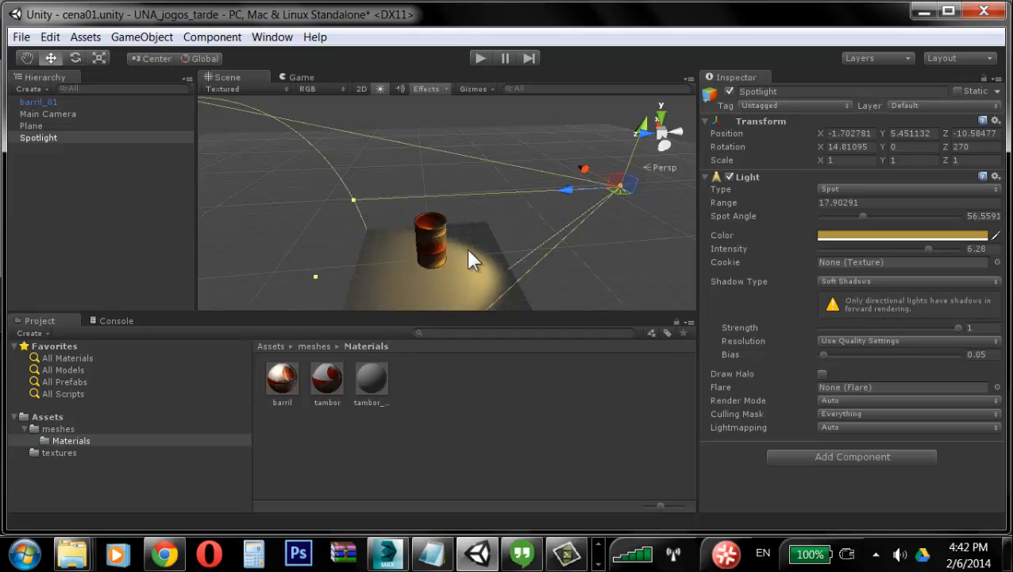
right_click_drag(468, 259, 405, 264, "alt")
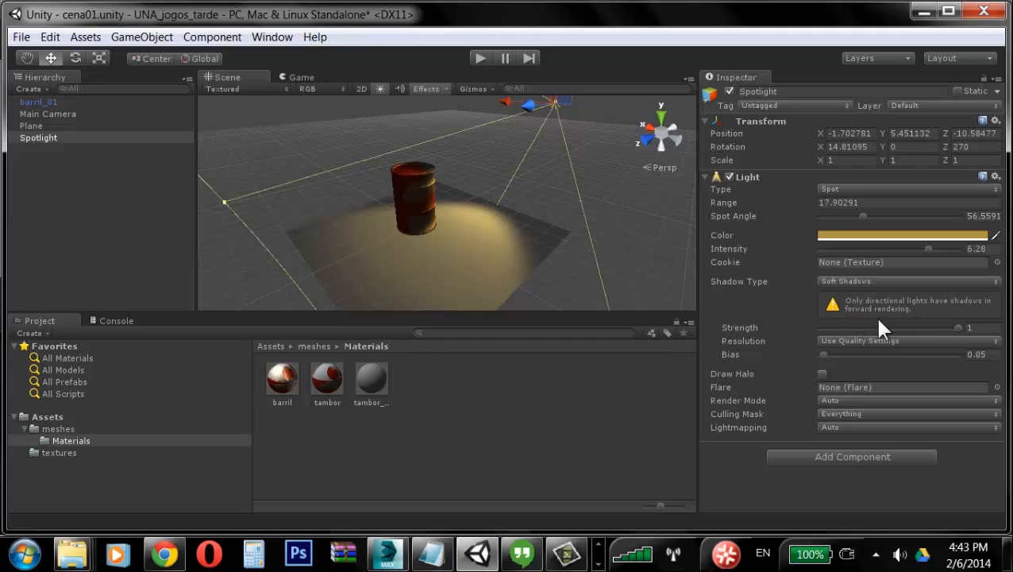
left_click_drag(493, 190, 258, 182, "alt")
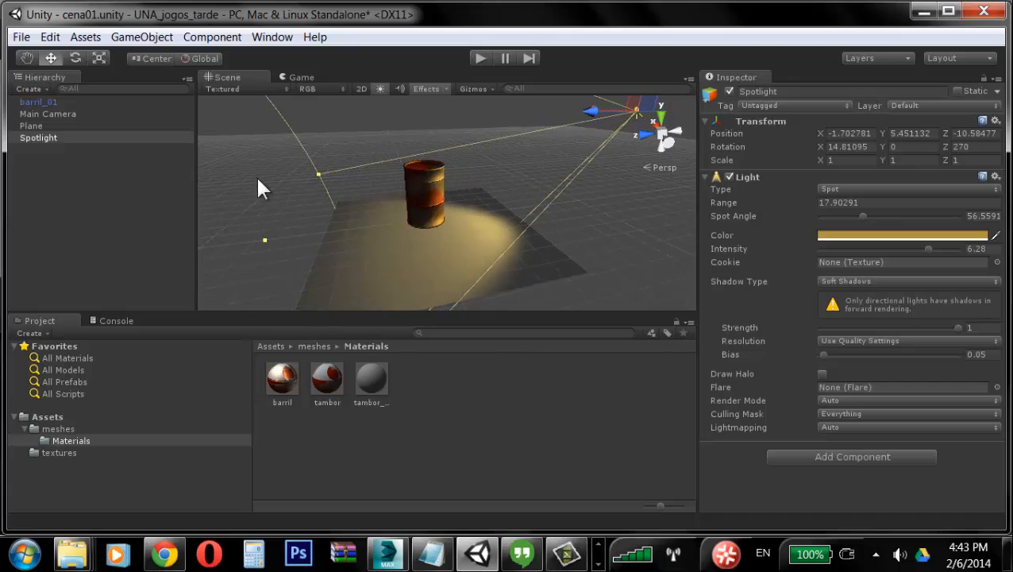
Step: Open the Player project settings and set the Rendering Path to Deferred Lighting
left_click(49, 37)
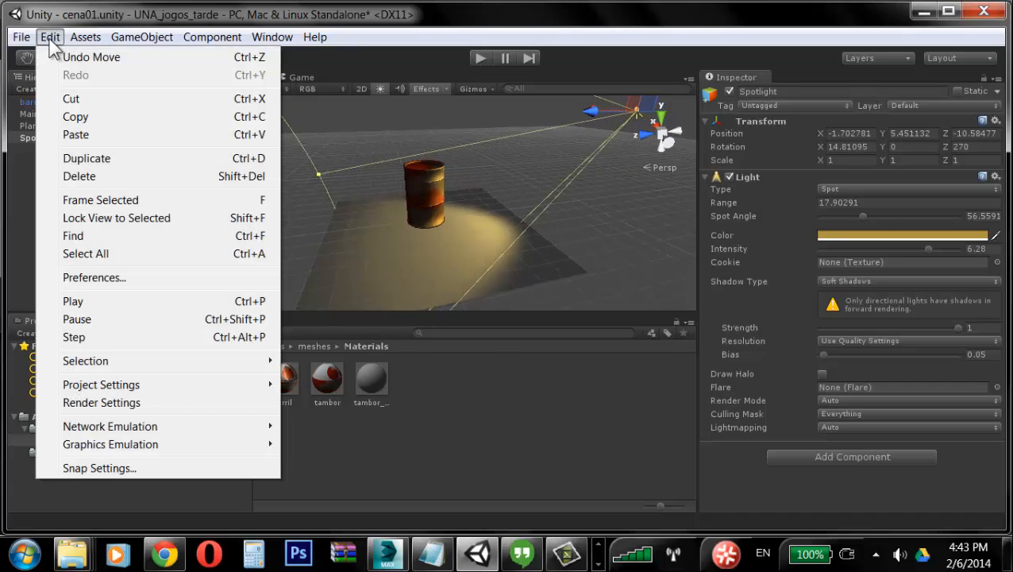
mouse_move(170, 388)
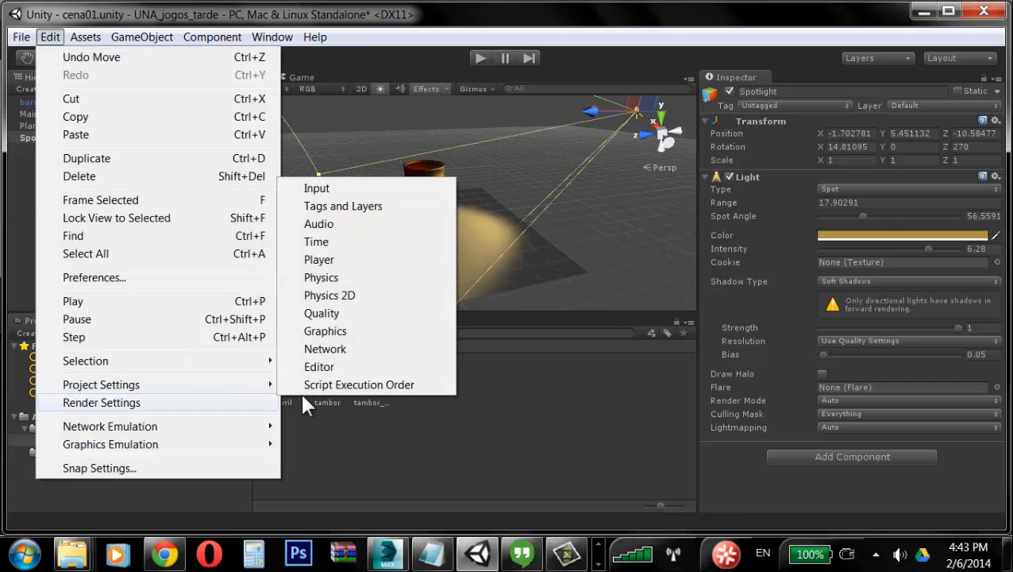
left_click(329, 259)
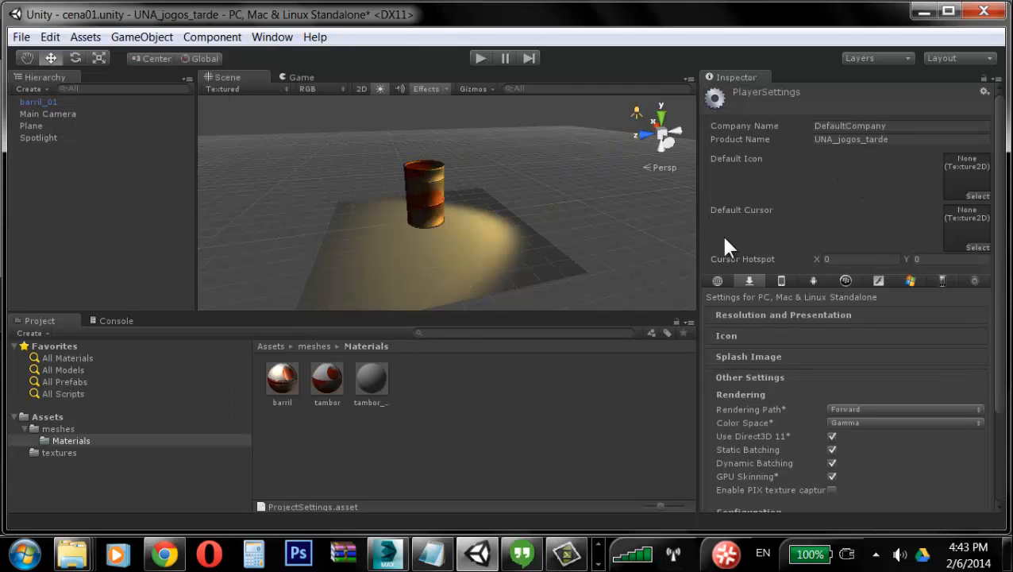
left_click_drag(995, 269, 997, 350)
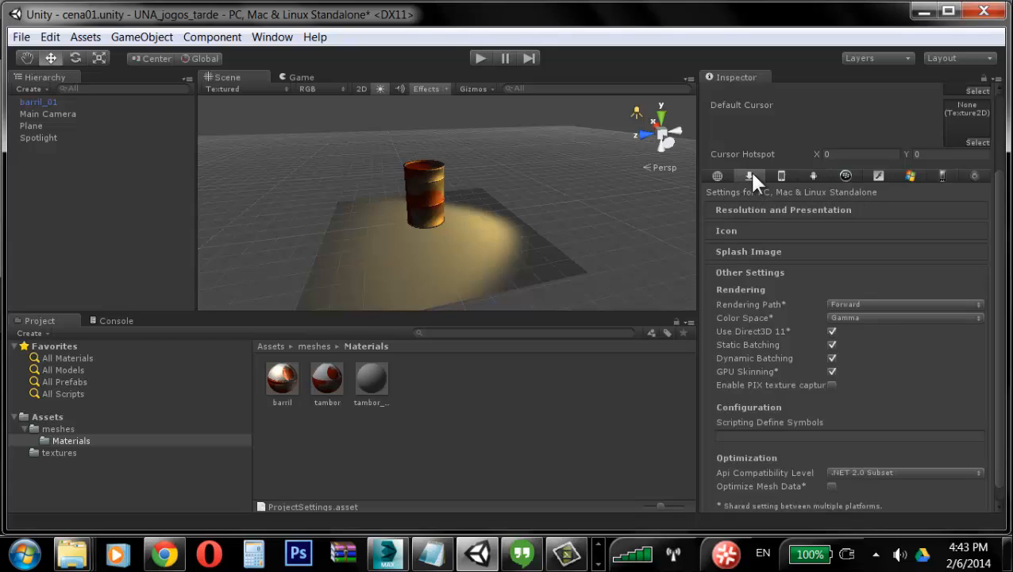
left_click(756, 272)
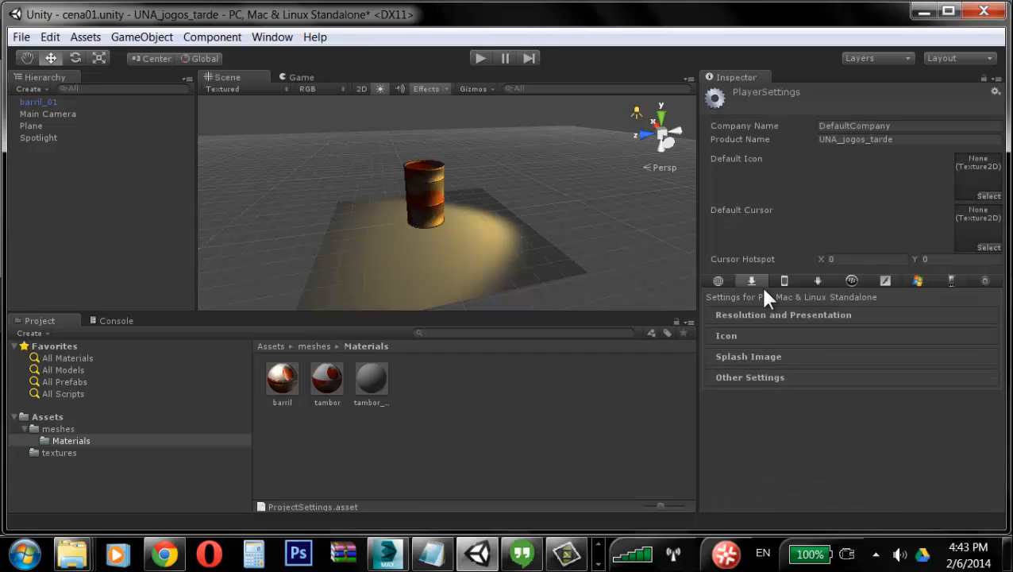
left_click(753, 378)
scroll(904, 383, "down", 5)
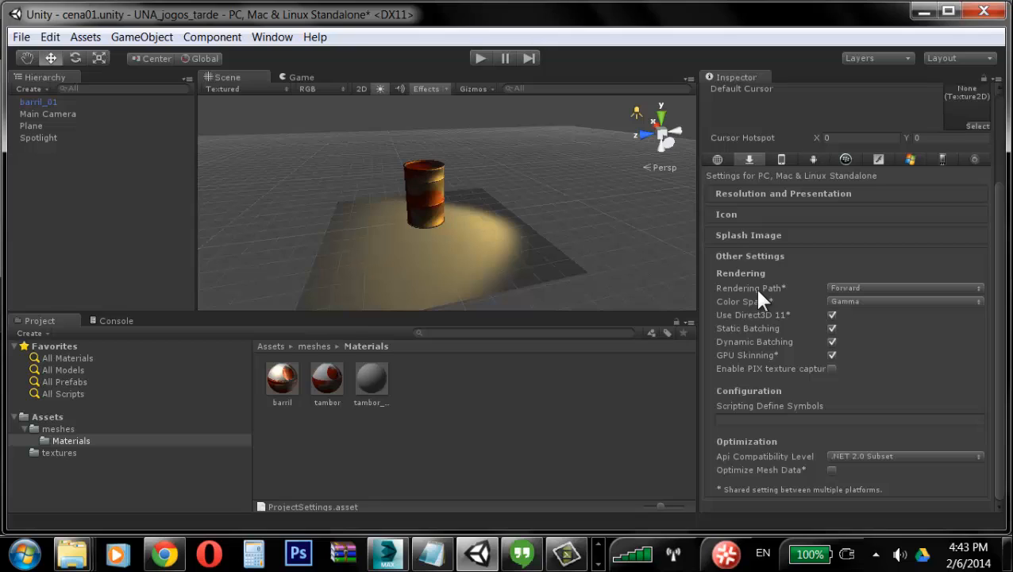
left_click(913, 286)
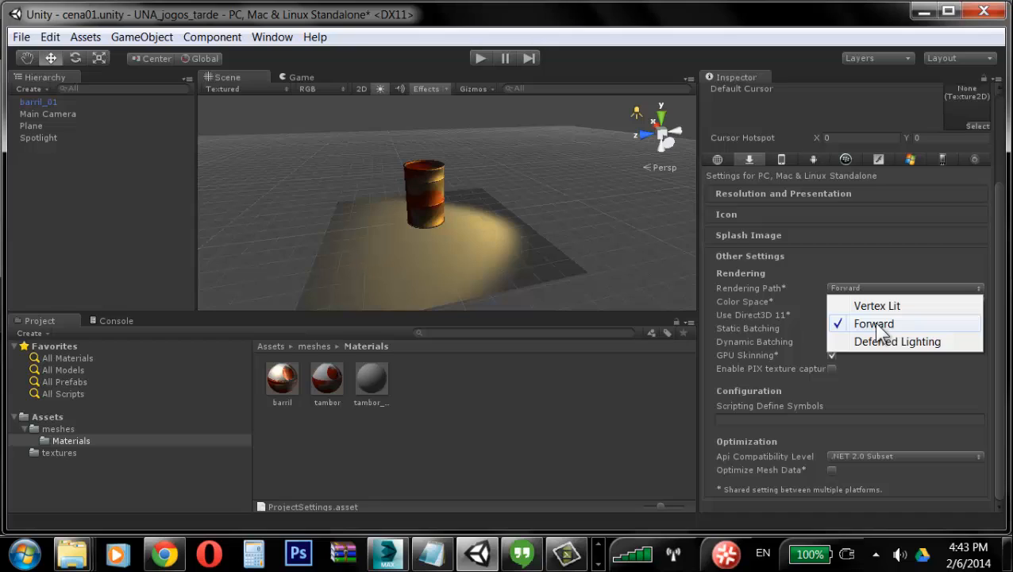
left_click(891, 343)
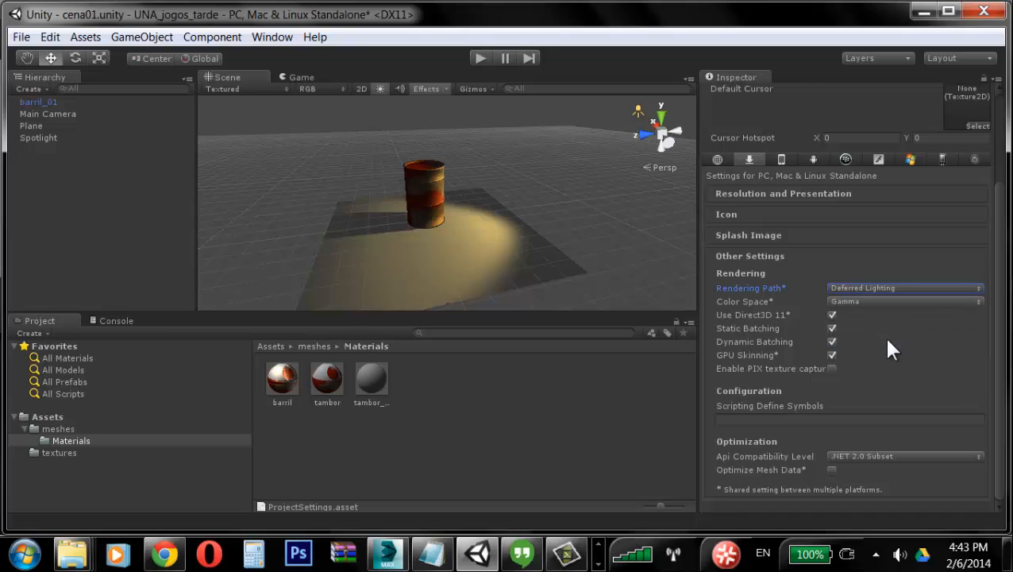
Step: Reselect the spotlight and move it closer to the barrel, to about X -0.36, Z -8.78
left_click_drag(626, 247, 583, 239, "alt")
left_click(249, 112)
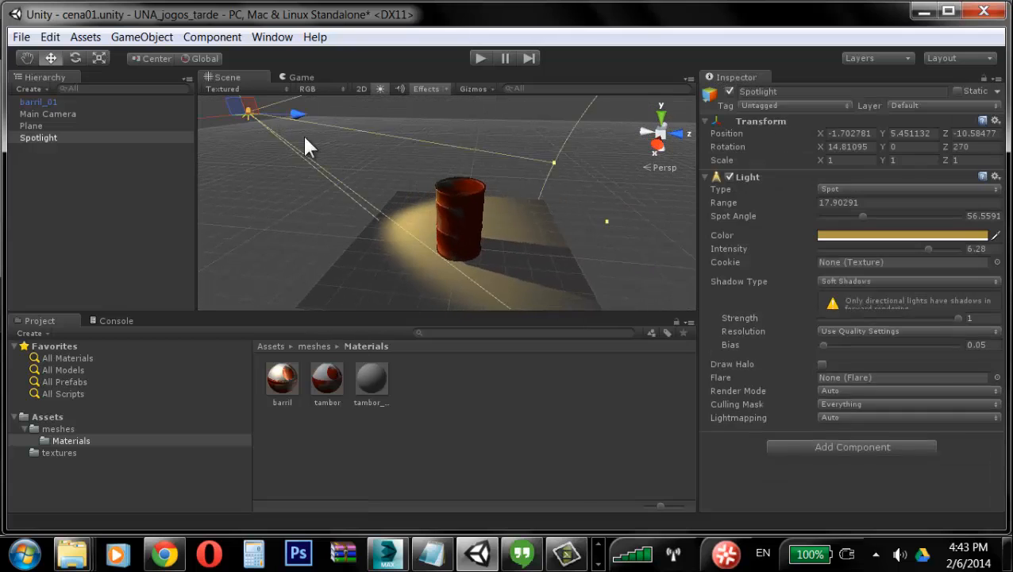
left_click_drag(592, 198, 553, 215, "alt")
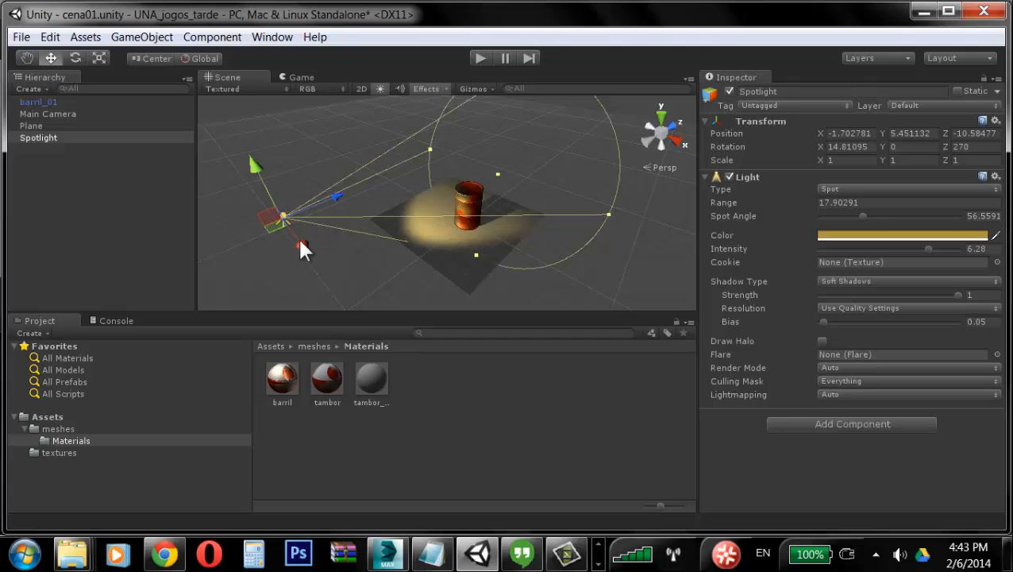
left_click_drag(299, 242, 333, 216)
left_click_drag(344, 250, 664, 224, "alt")
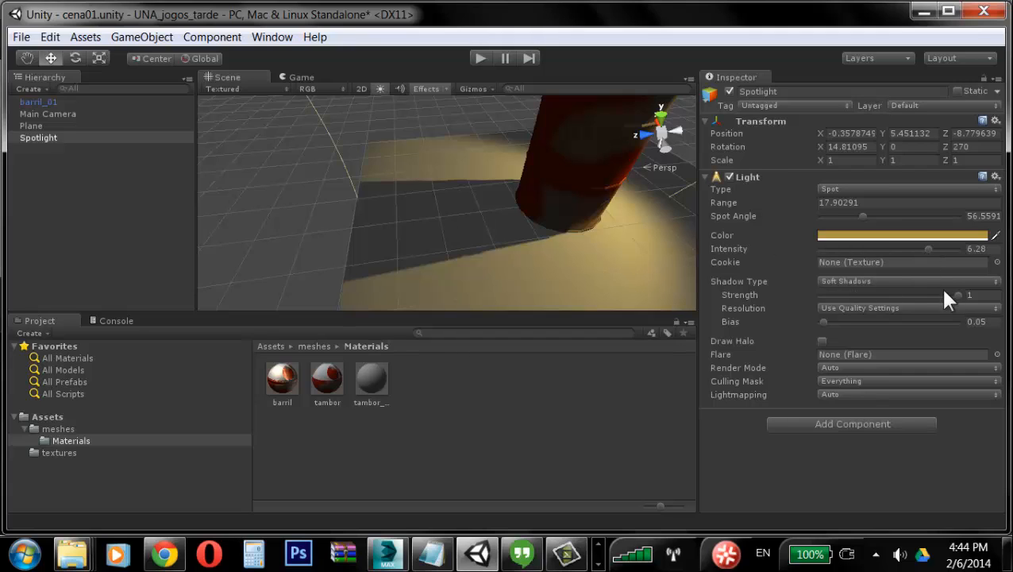
Step: Set the spotlight's shadow resolution to Very High Resolution and its shadow type to Hard Shadows
mouse_move(953, 294)
left_mouse_down()
mouse_move(890, 296)
mouse_move(962, 298)
left_mouse_up()
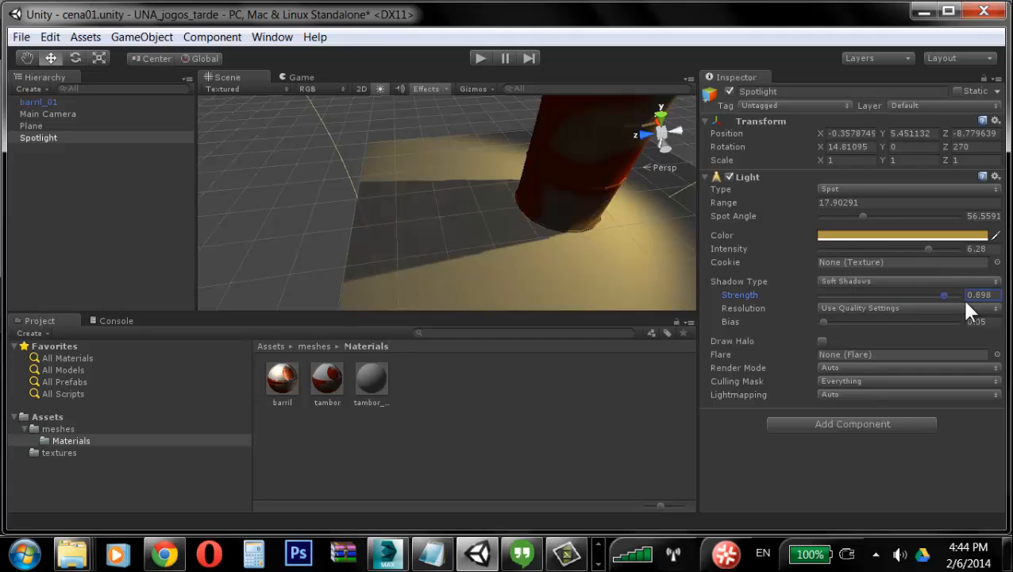
left_click(895, 310)
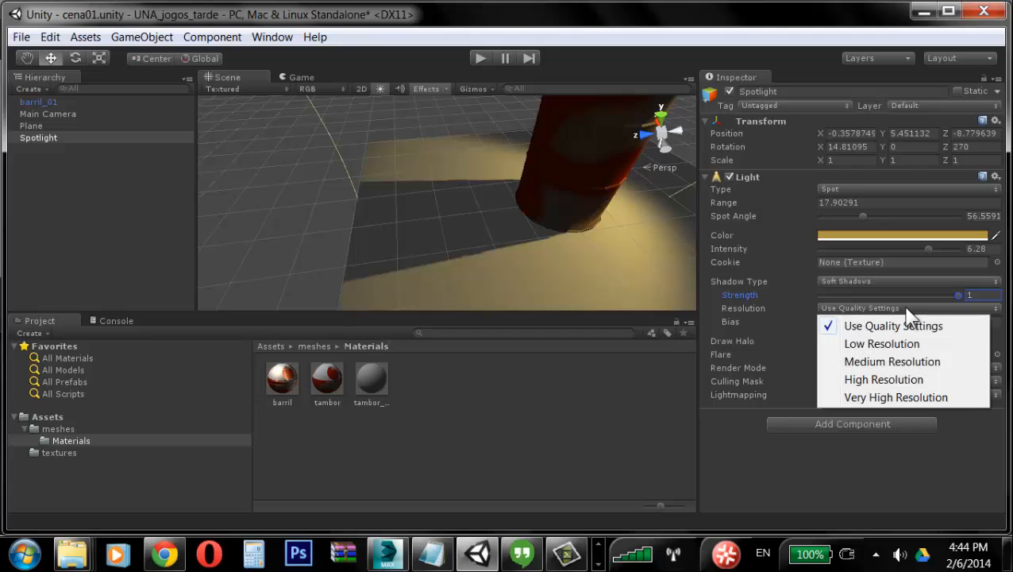
left_click(903, 381)
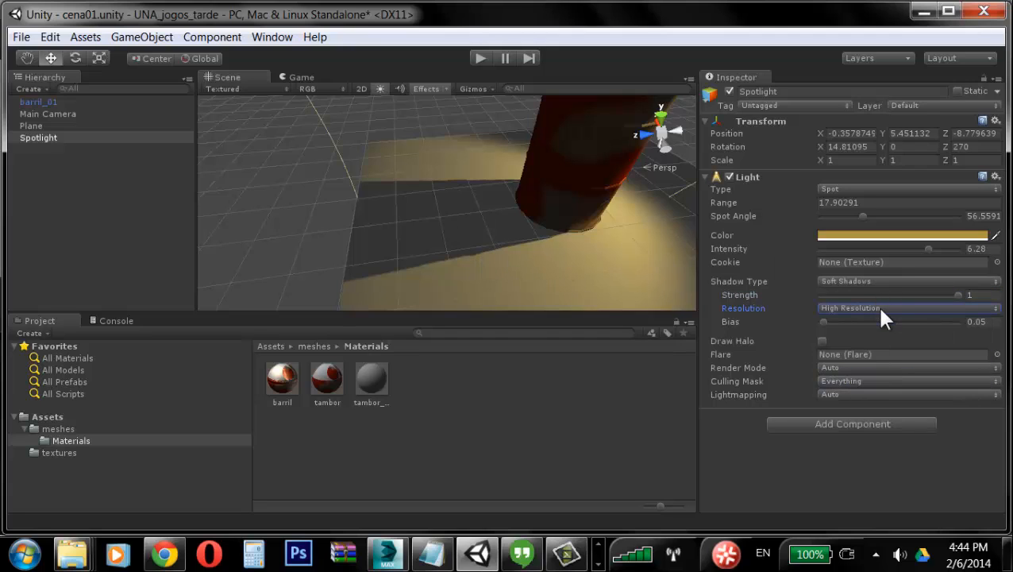
left_click(881, 309)
left_click(899, 399)
left_click(953, 293)
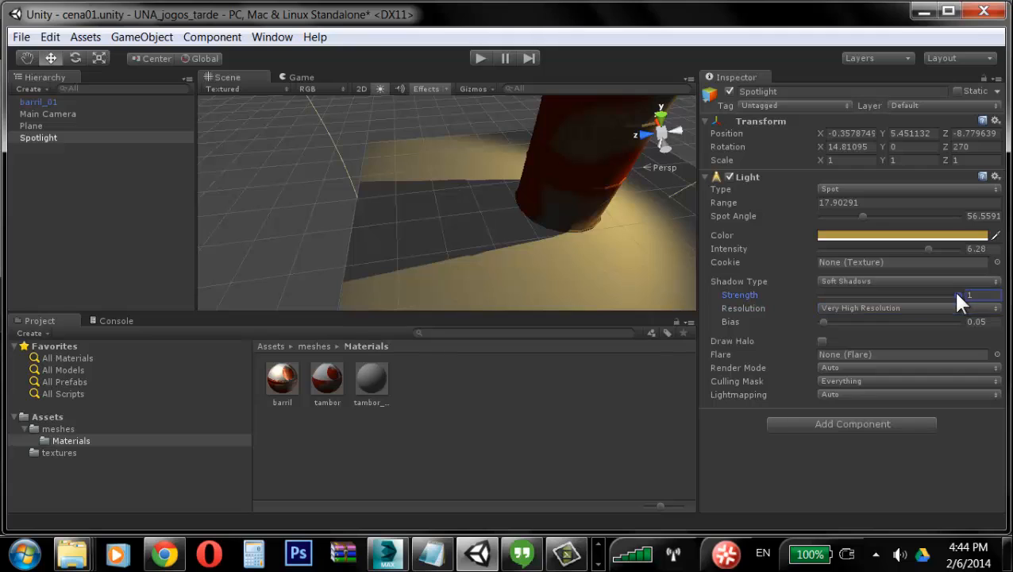
left_click(998, 282)
left_click(901, 319)
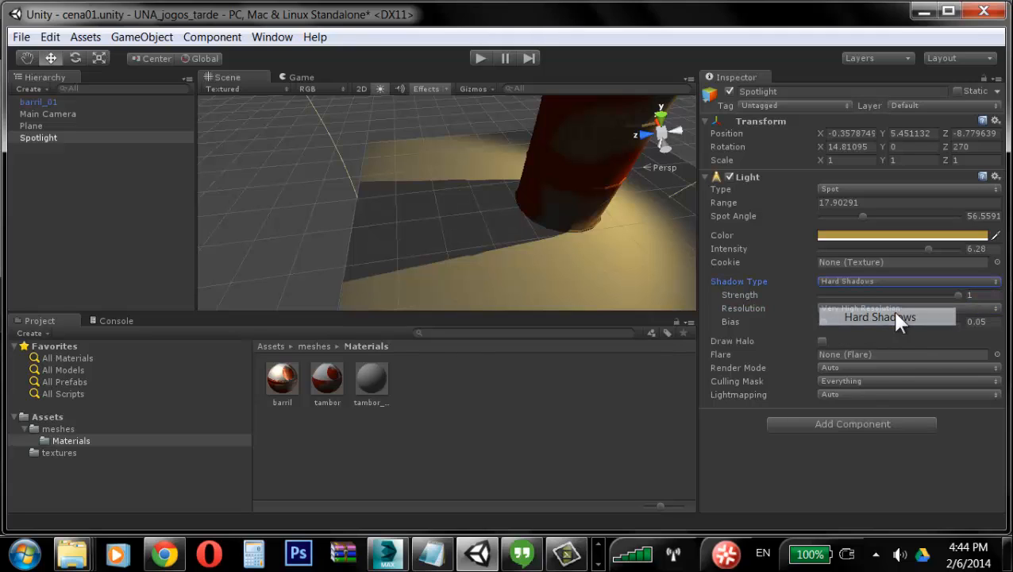
Step: Delete the spotlight from the scene
left_click_drag(466, 248, 520, 203, "alt")
right_click_drag(554, 209, 430, 211, "alt")
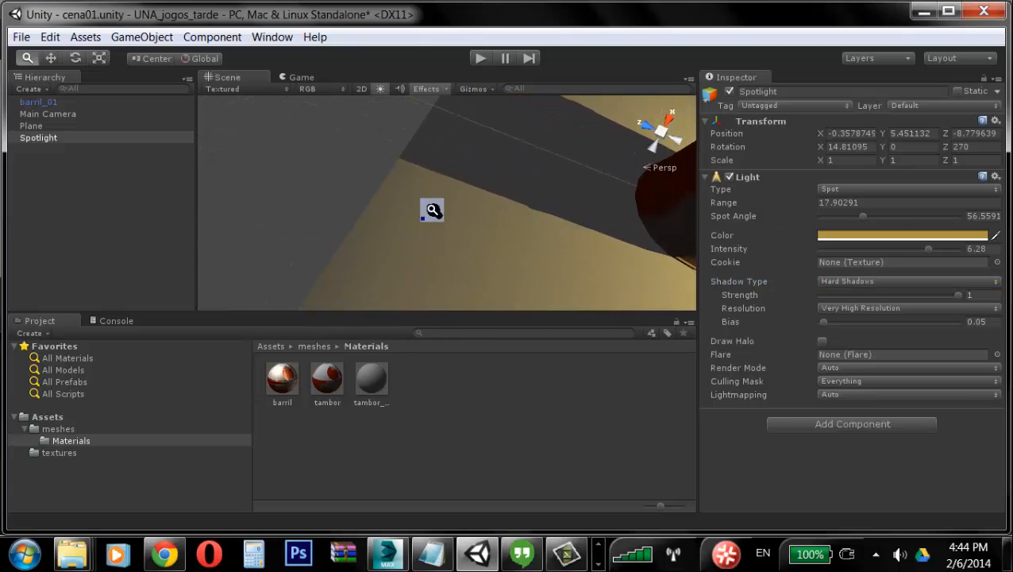
left_click_drag(430, 210, 347, 250, "alt")
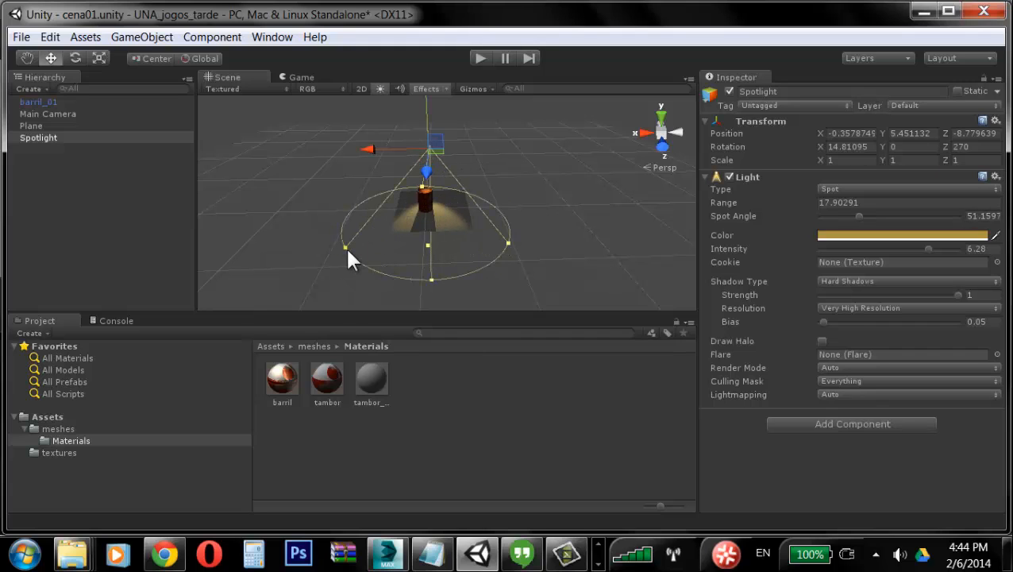
key("Delete")
Step: Create a point light and move it above the barrel to about X -1.63, Y 6.11, Z 0.19
left_click(145, 37)
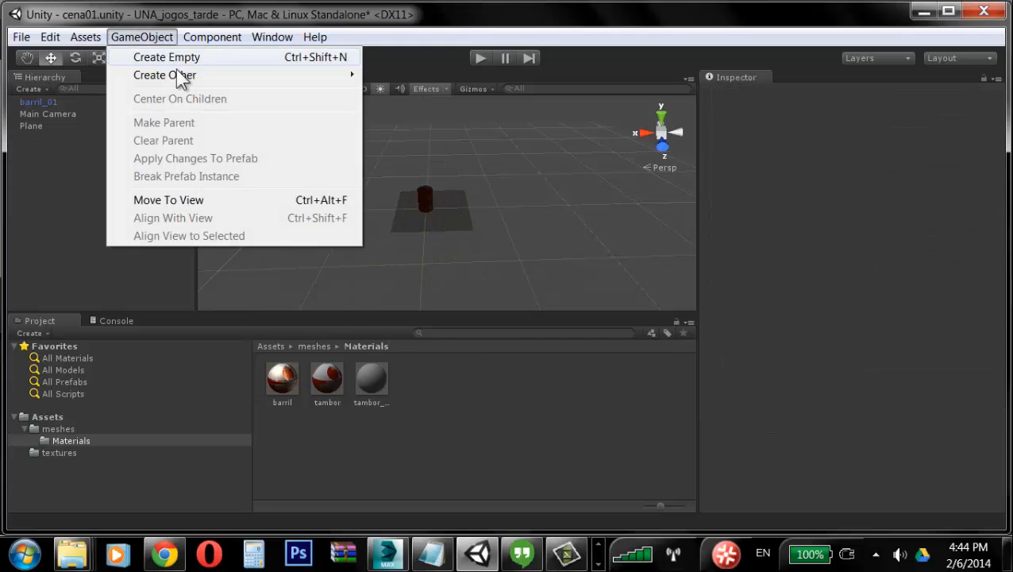
mouse_move(181, 76)
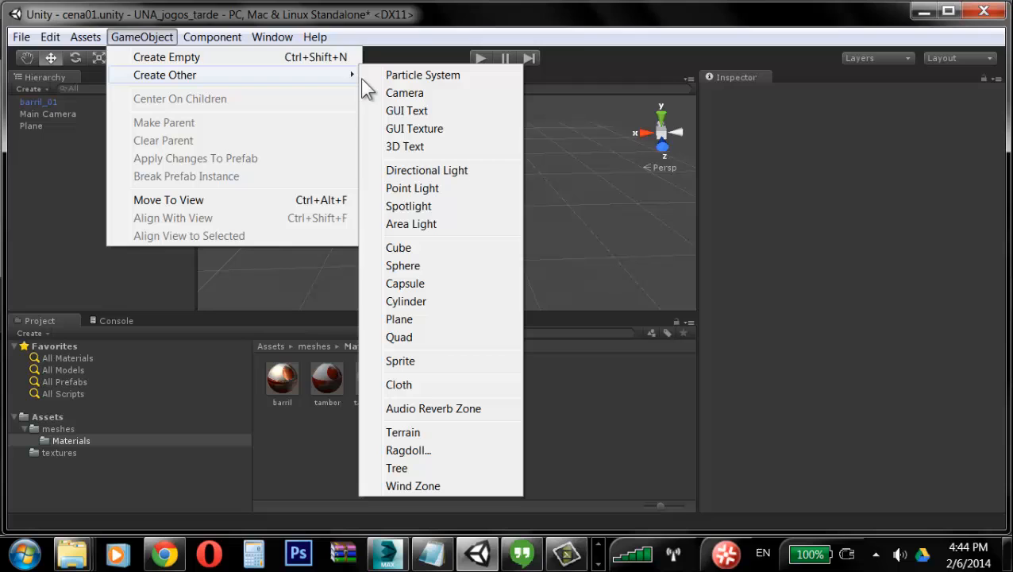
left_click(415, 193)
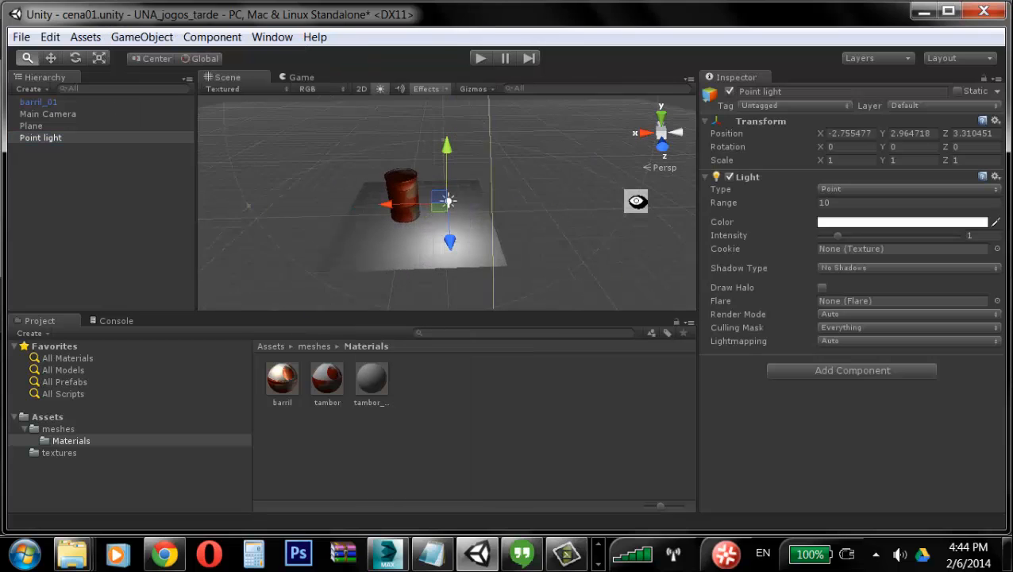
left_click_drag(447, 170, 355, 152)
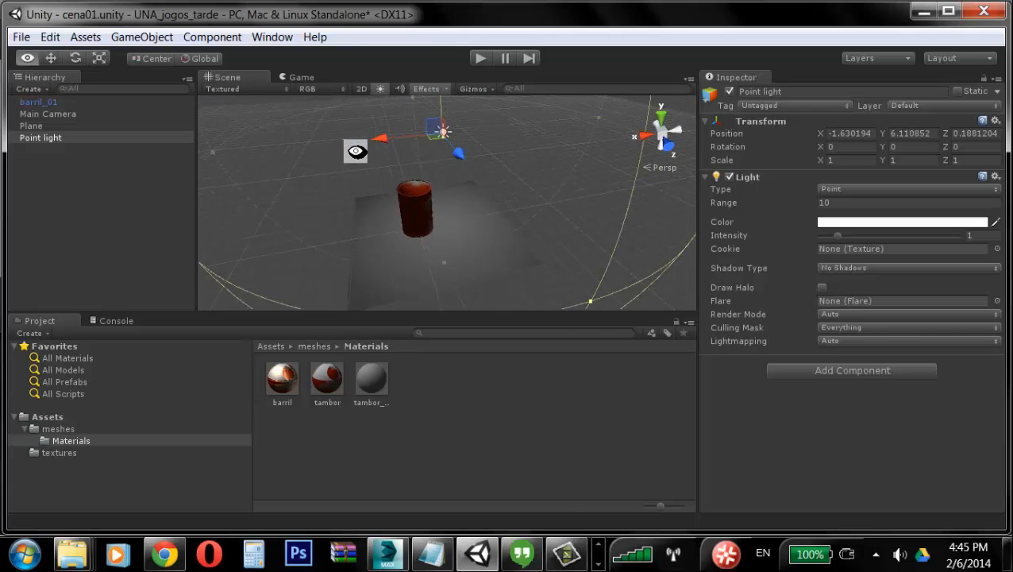
Step: Switch the point light's shadow type to Hard Shadows
left_click(860, 269)
left_click(872, 306)
middle_click_drag(536, 183, 613, 161, "alt")
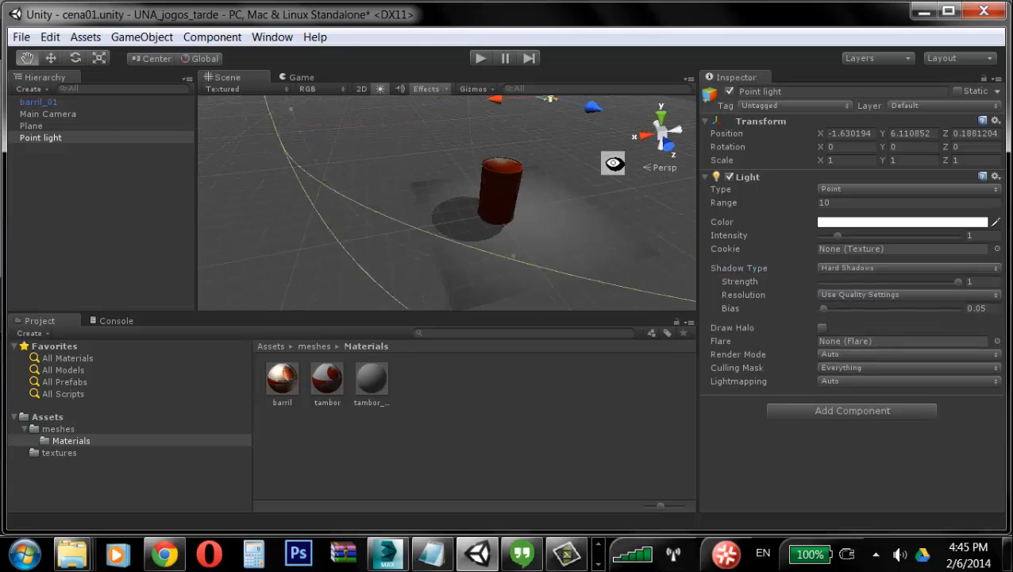
scroll(423, 213, "up", 5)
middle_click_drag(512, 212, 374, 241, "alt")
right_click_drag(374, 240, 570, 232, "alt")
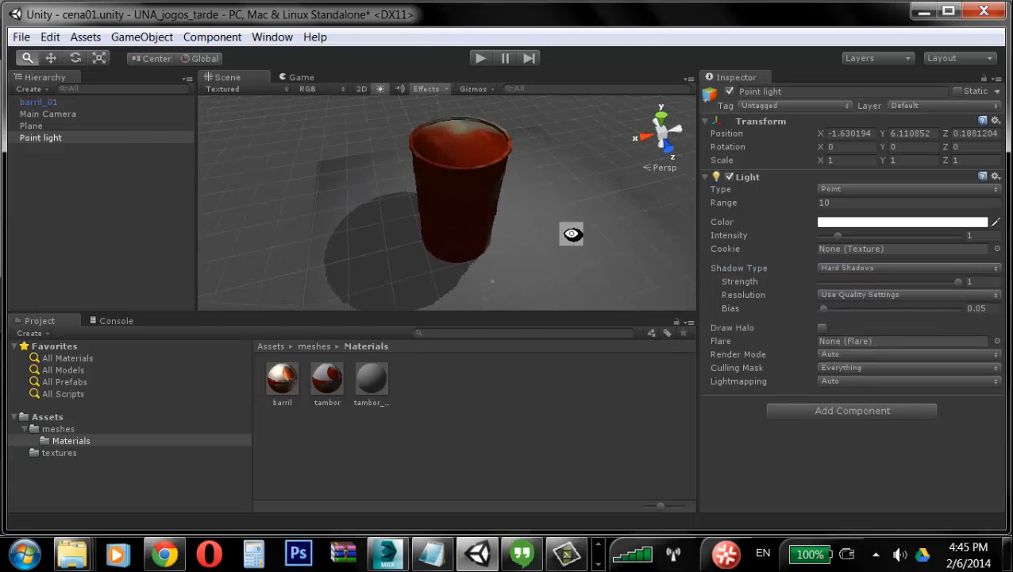
middle_click_drag(493, 286, 497, 202, "alt")
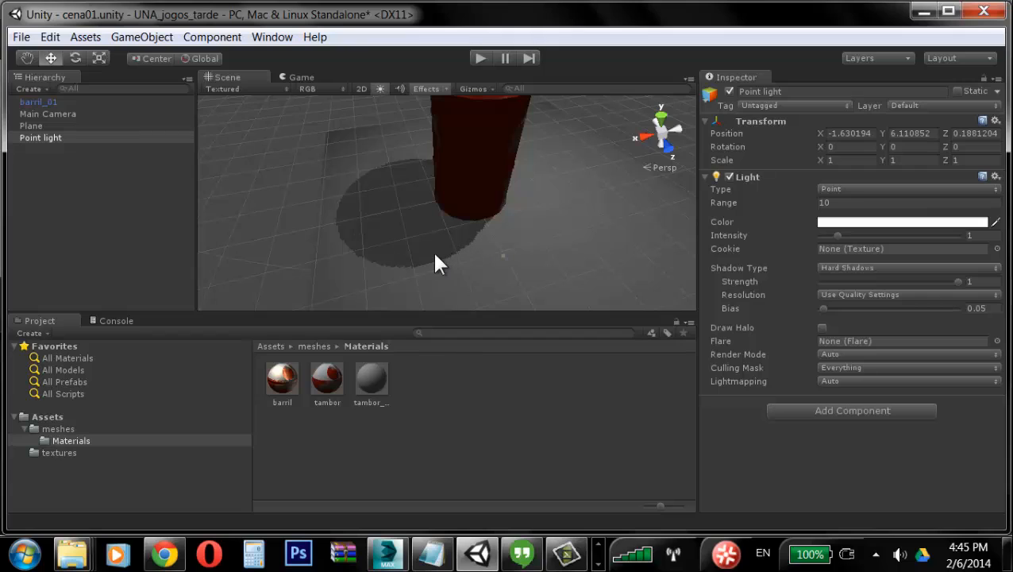
Step: Switch the point light to Soft Shadows and raise its intensity to 1.95
left_click(873, 269)
left_click(879, 322)
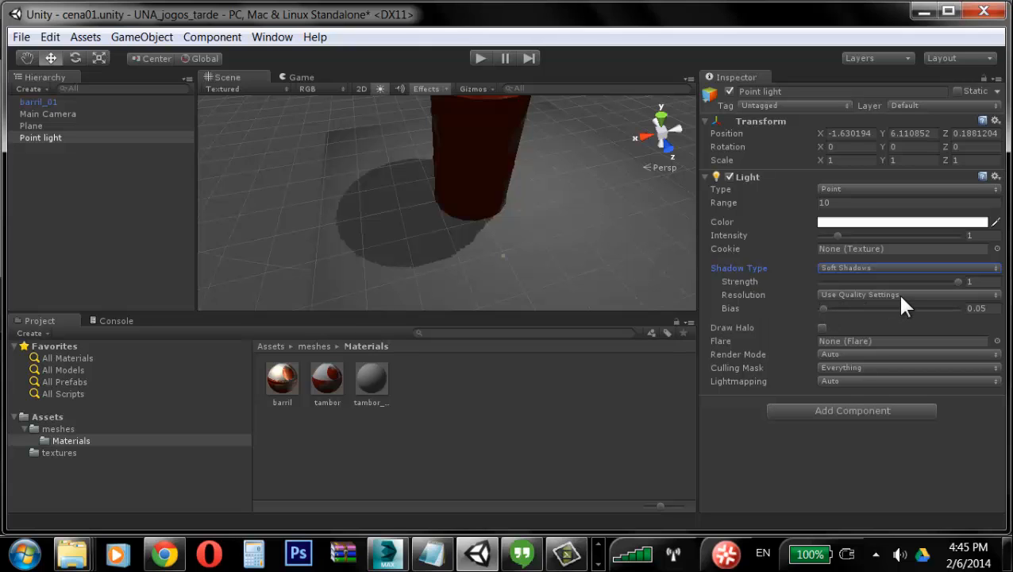
left_click_drag(478, 256, 508, 240, "alt")
right_click_drag(508, 240, 270, 181, "alt")
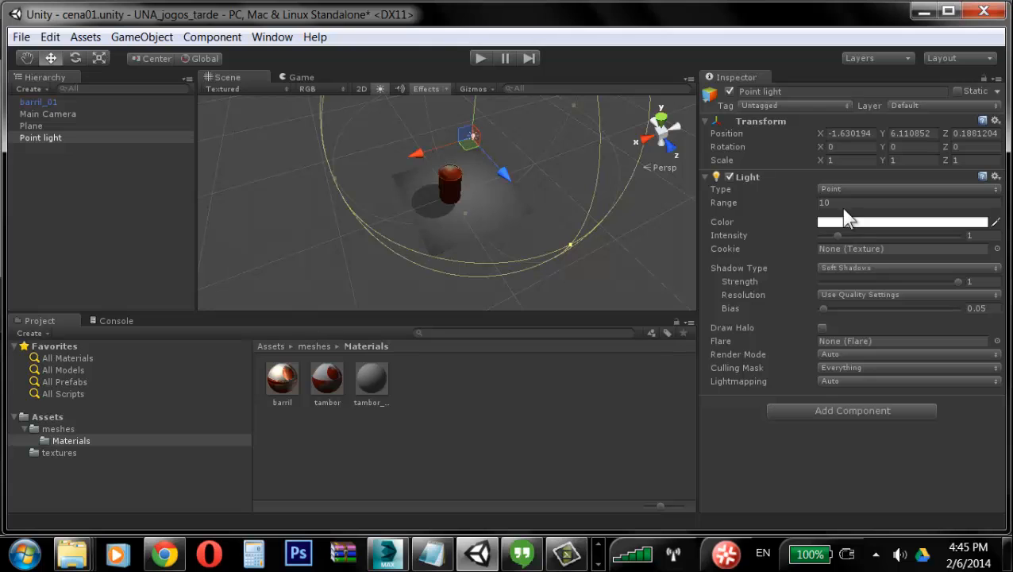
left_click_drag(837, 236, 855, 238)
Step: Move the point light to about X -1.22, Y 5.33, Z 0.77 above the barrel
right_click_drag(316, 207, 563, 185, "alt")
left_click_drag(563, 185, 455, 190, "alt")
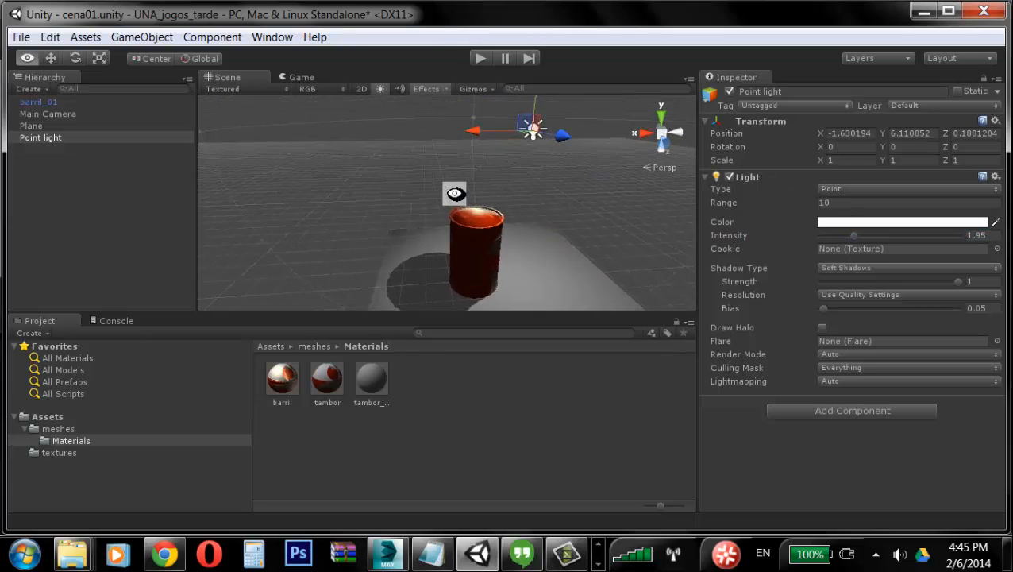
left_click_drag(540, 139, 580, 147)
left_click_drag(517, 169, 494, 190, "alt")
left_click_drag(492, 153, 385, 202)
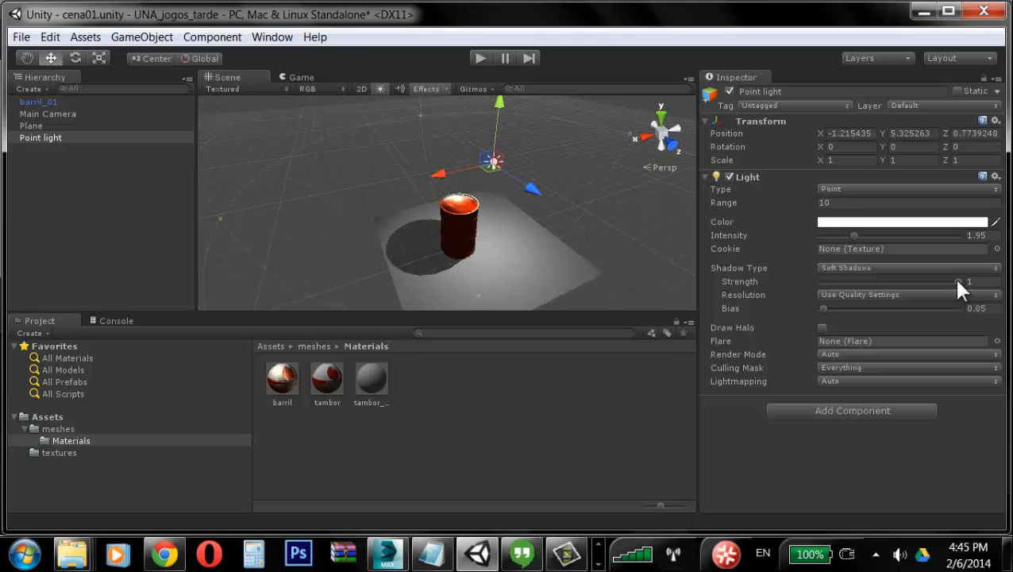
Step: Lower the point light's shadow strength to 0.714
left_click(958, 282)
right_click_drag(386, 227, 582, 238, "alt")
left_click_drag(582, 237, 535, 142, "alt")
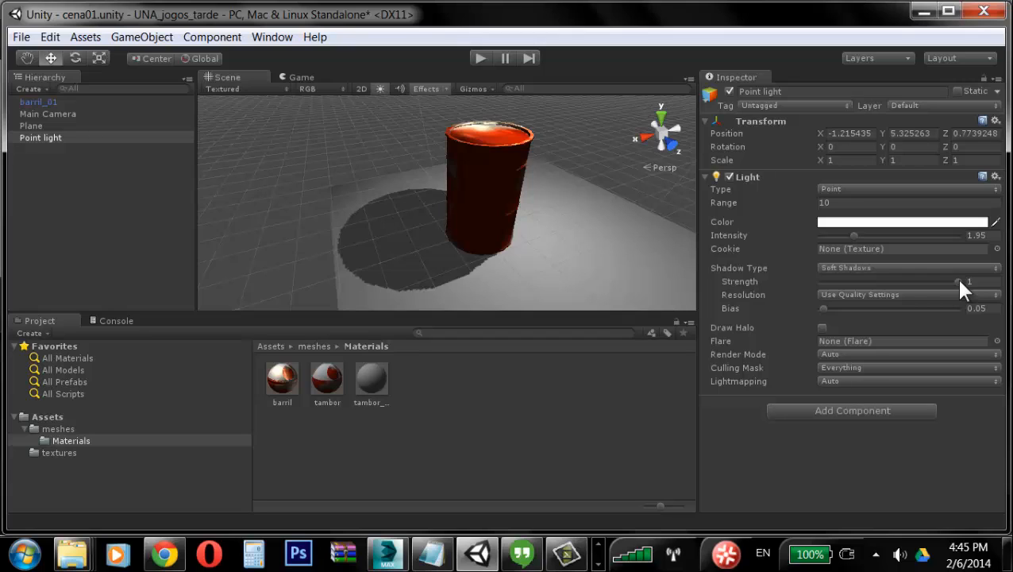
left_click_drag(960, 282, 921, 293)
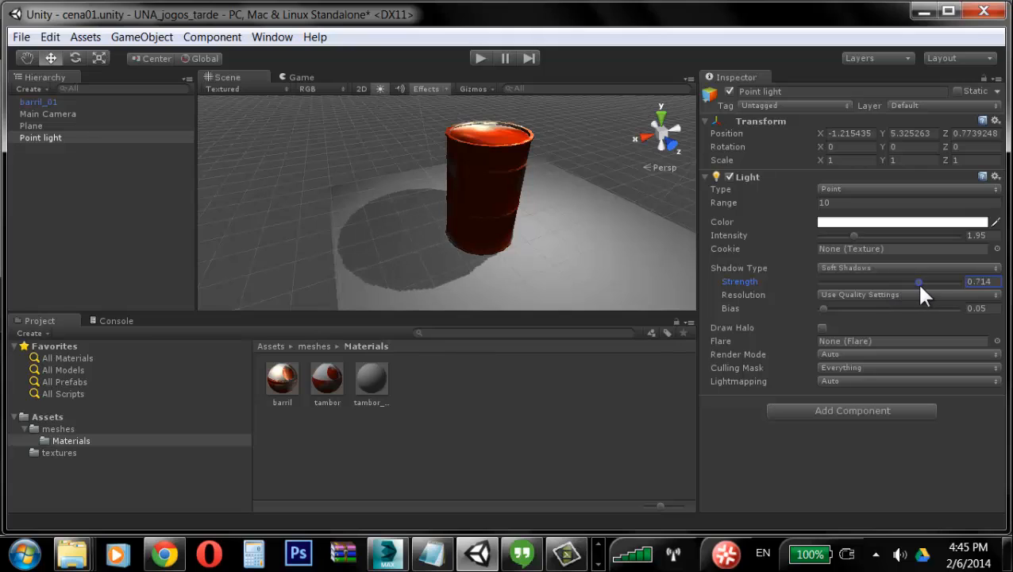
Step: Switch the point light's shadows to Hard Shadows and back to Soft Shadows
left_click(834, 295)
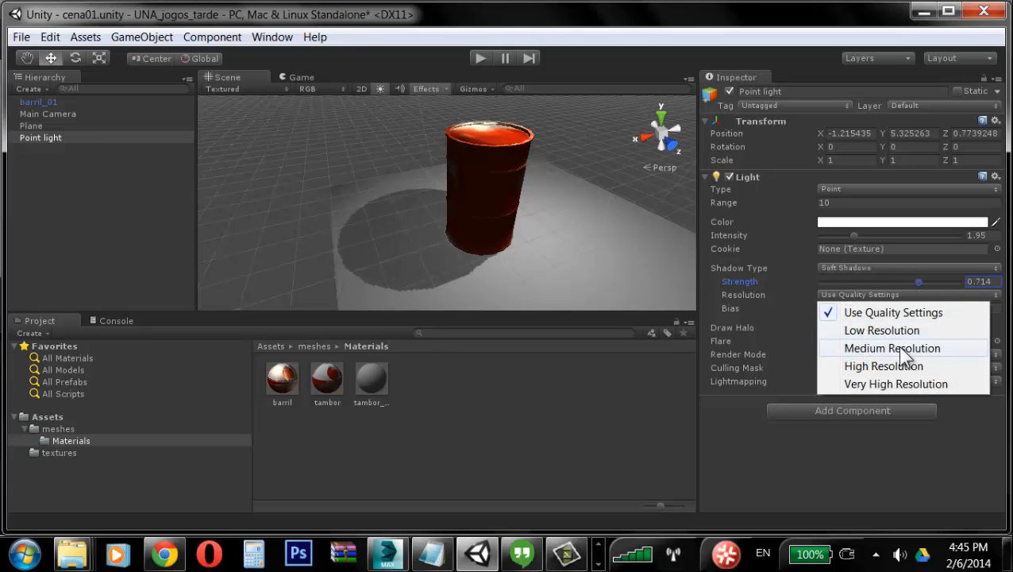
left_click(856, 267)
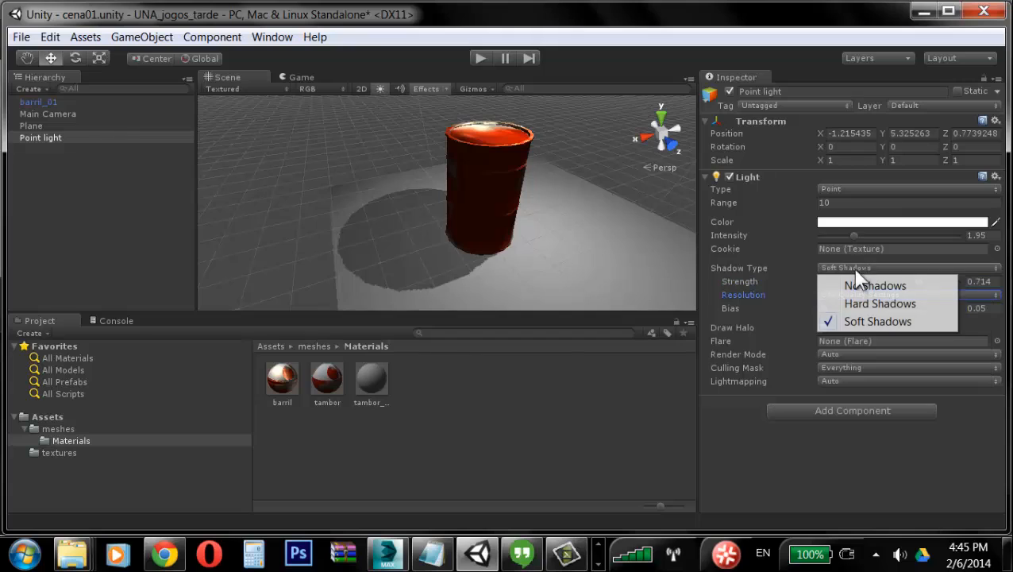
left_click(853, 302)
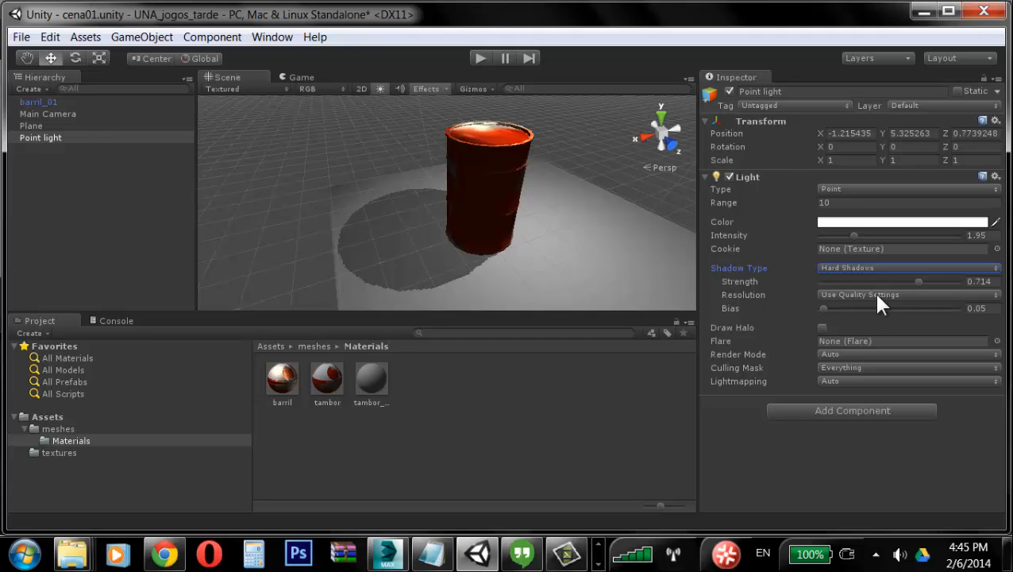
left_click(868, 267)
left_click(874, 318)
Step: Set the point light's shadow resolution to Very High Resolution
left_click(864, 295)
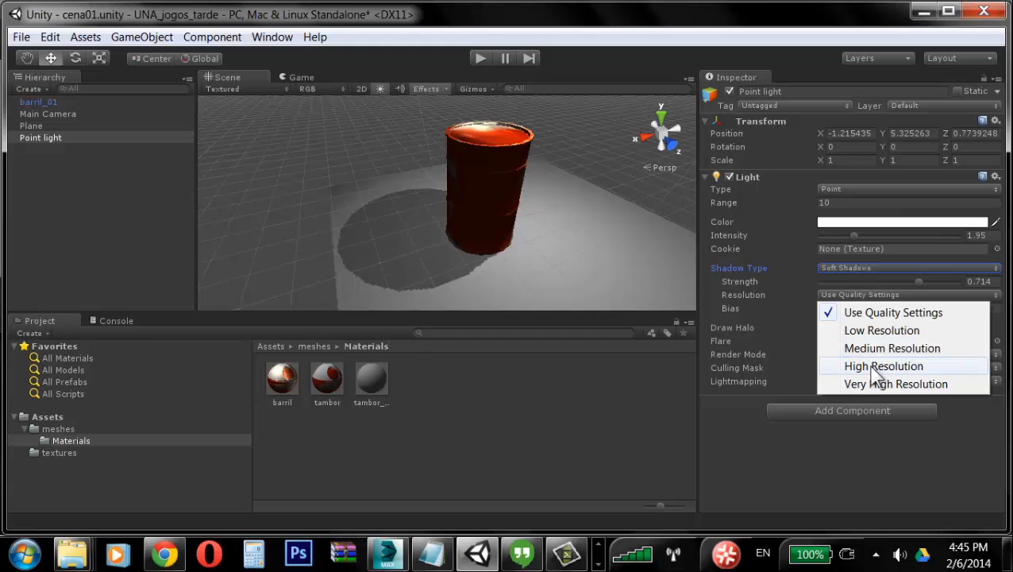
left_click(871, 367)
left_click(875, 297)
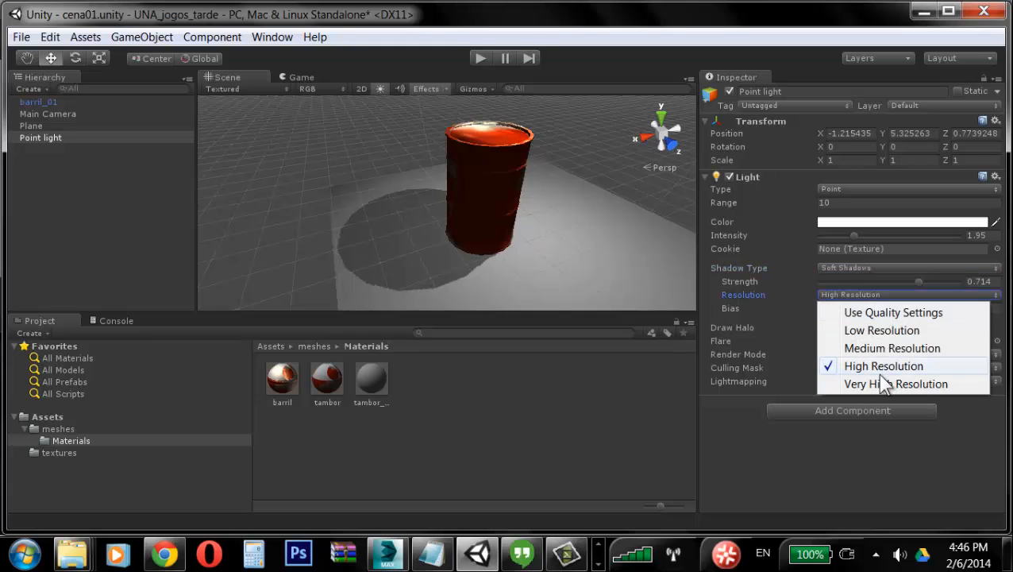
left_click(877, 385)
Step: Set the point light's shadow type to Hard Shadows
left_click_drag(475, 209, 489, 258, "alt")
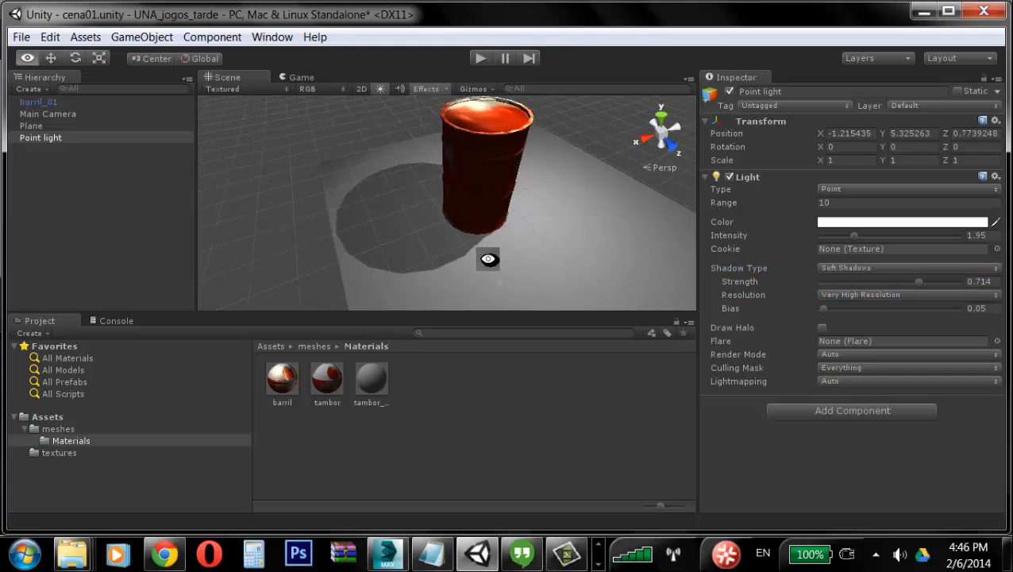
right_click_drag(488, 259, 696, 271, "alt")
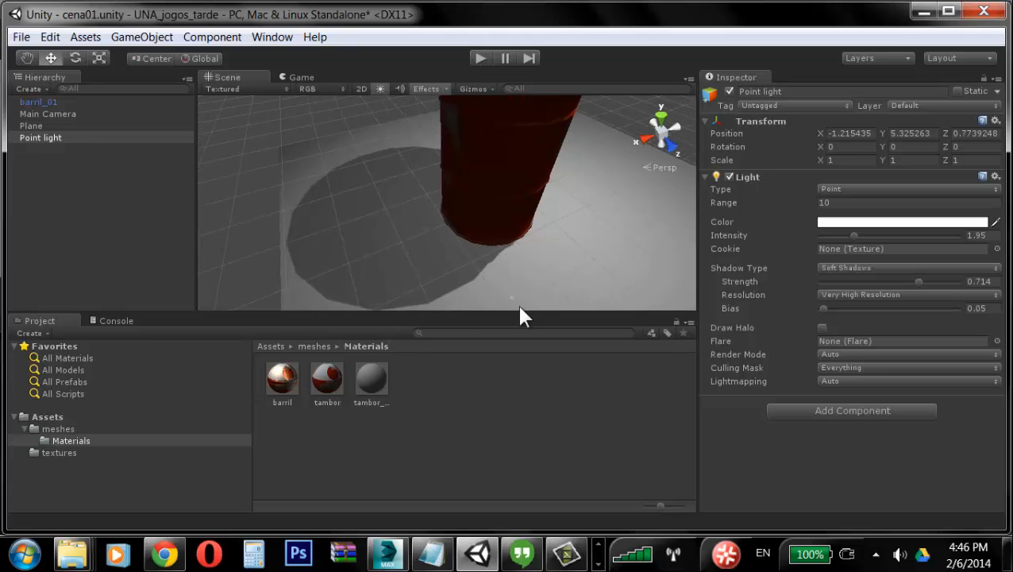
left_click(871, 267)
left_click(870, 301)
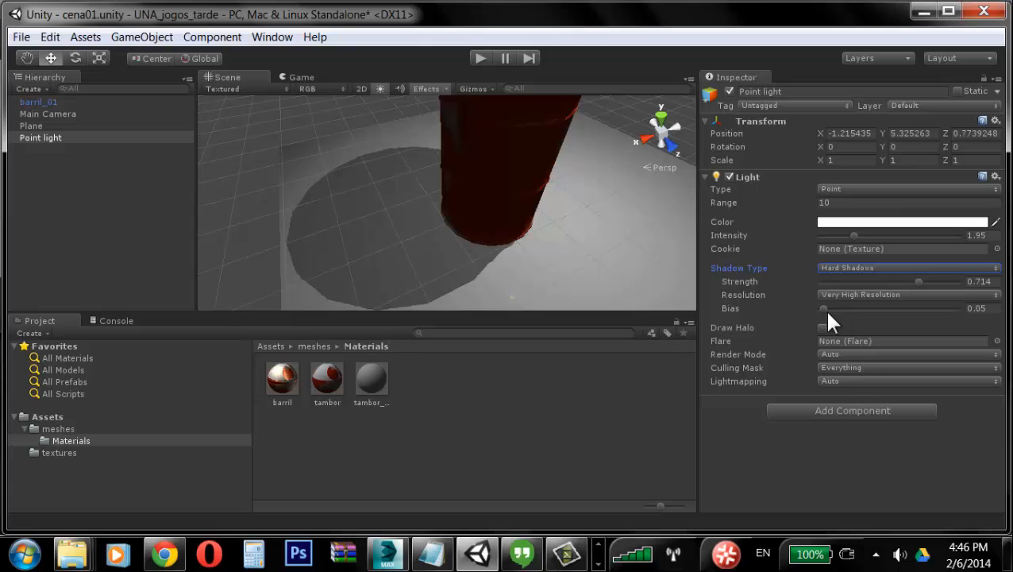
Step: Set the point light's shadow bias to 0.22
mouse_move(827, 315)
left_mouse_down()
mouse_move(904, 321)
mouse_move(838, 316)
left_mouse_up()
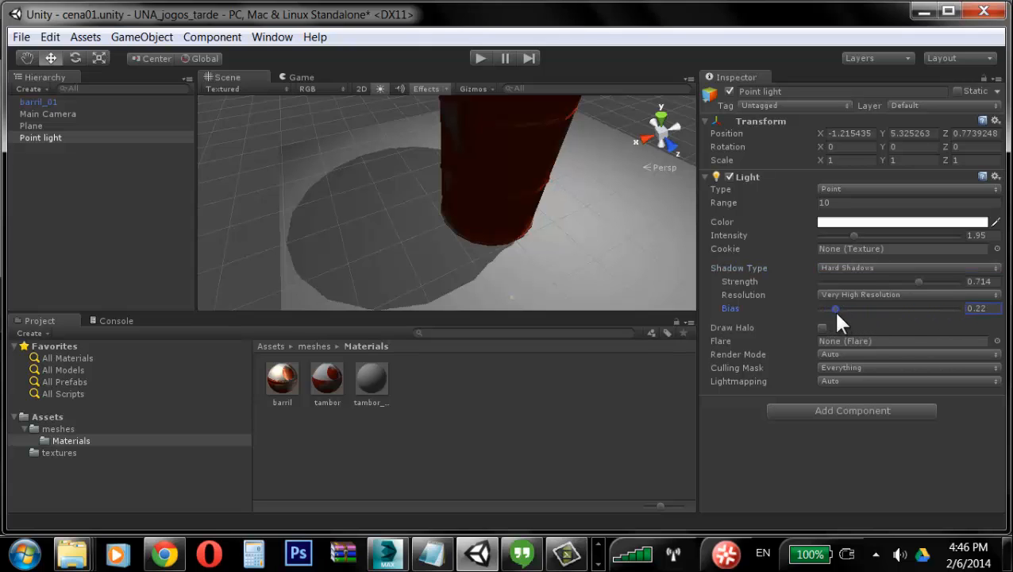
right_click_drag(555, 203, 172, 211, "alt")
left_click_drag(475, 190, 457, 155, "alt")
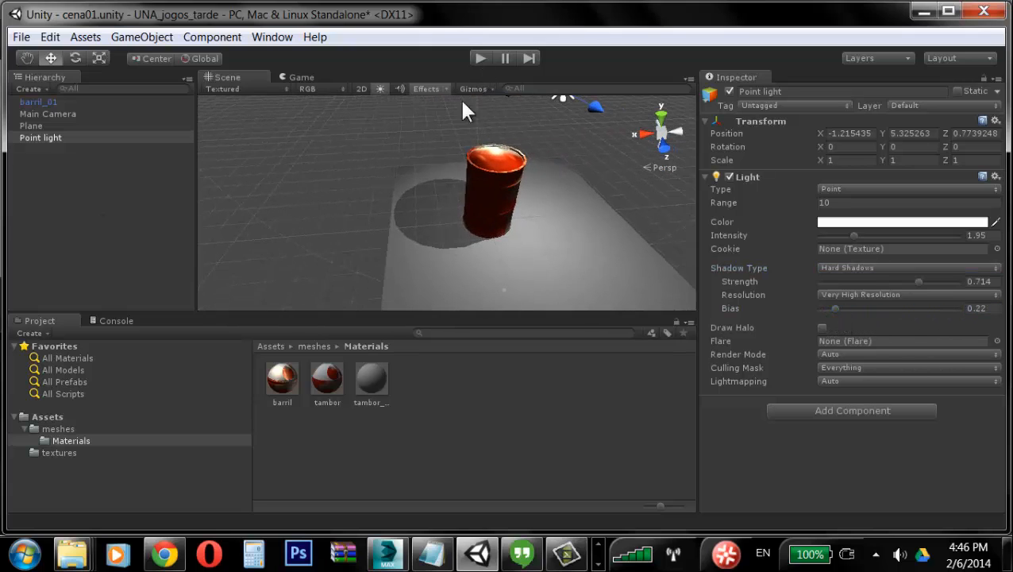
Step: Preview the scene in Play mode and stop it
key("ctrl+p")
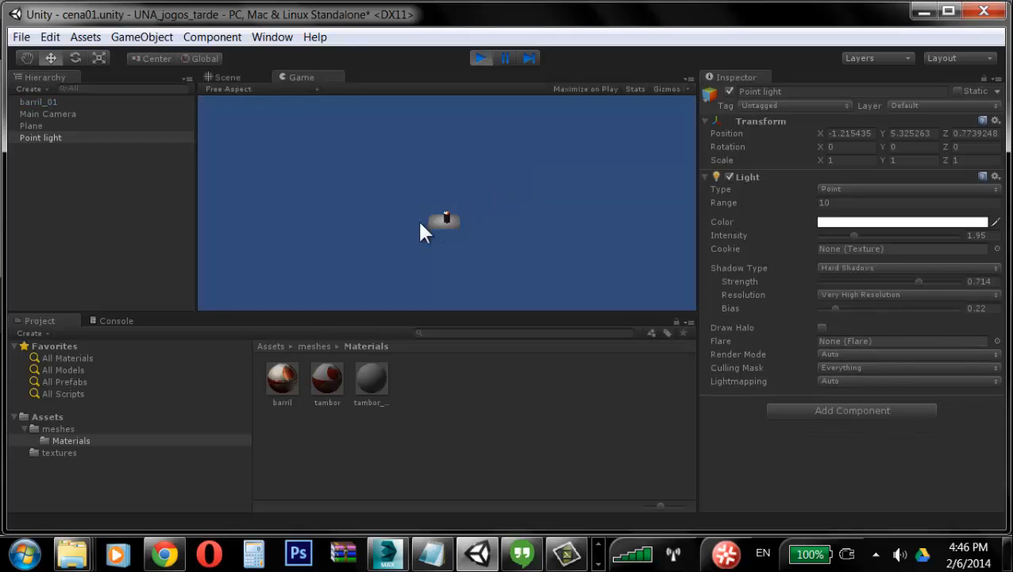
left_click(482, 60)
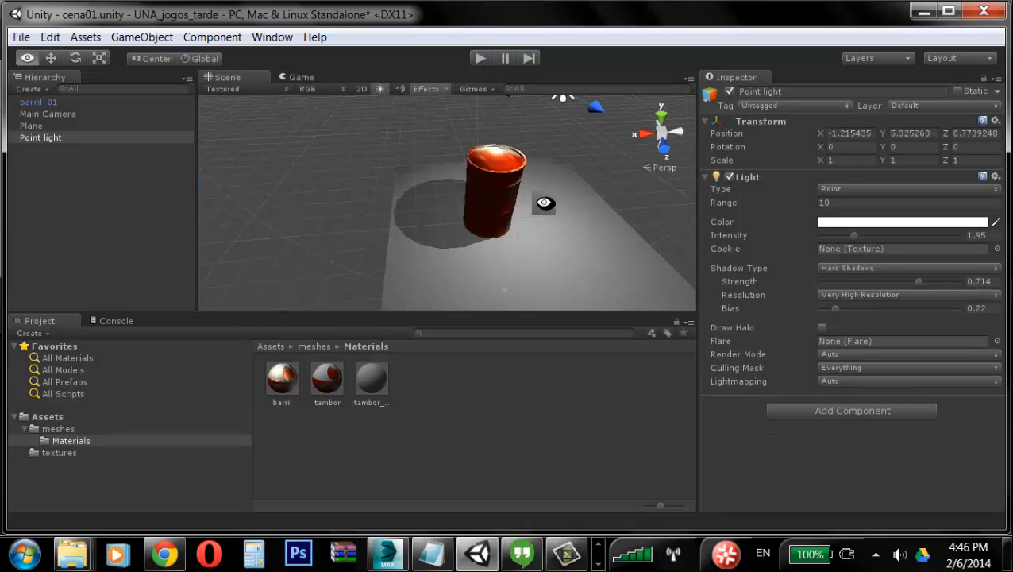
right_click_drag(543, 204, 425, 154, "alt")
left_click_drag(425, 154, 592, 165, "alt")
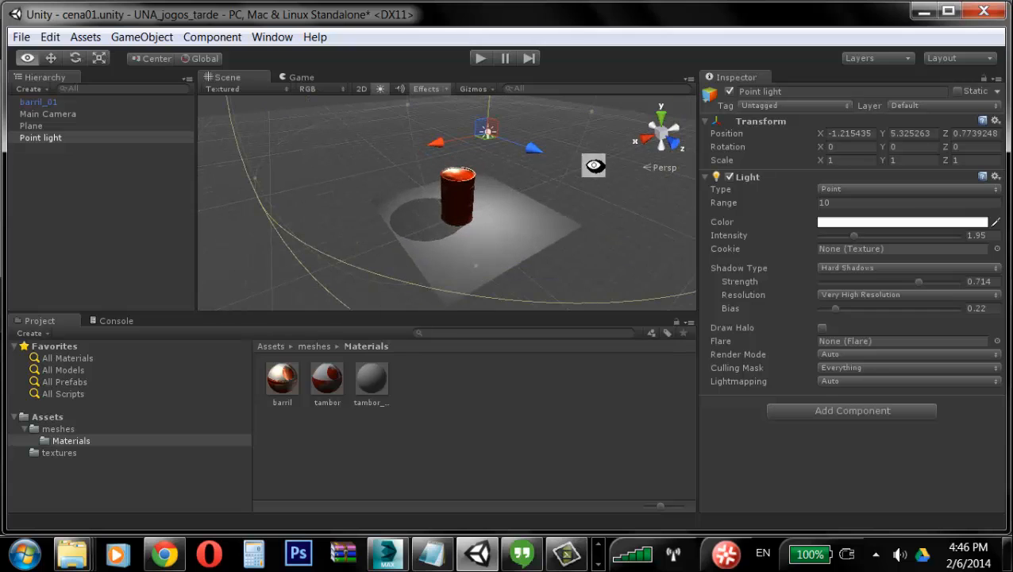
Step: Reposition the main camera nearer the barrel, to about Y 5.19, Z -9.37
left_click(47, 112)
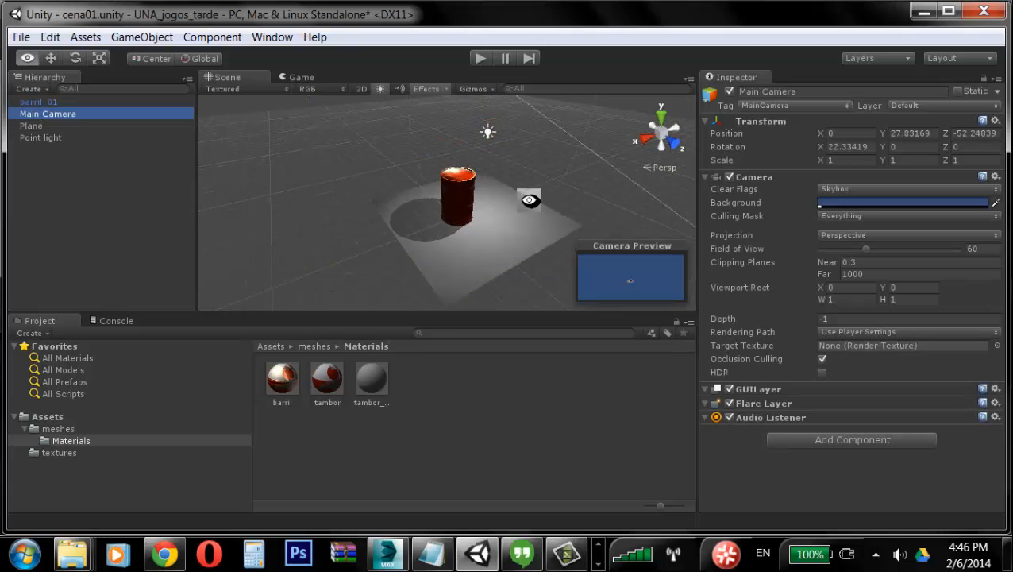
left_click_drag(529, 199, 460, 196, "alt")
right_click_drag(461, 195, 326, 195, "alt")
left_click_drag(326, 194, 480, 179, "alt")
left_click_drag(428, 121, 487, 127)
Step: Enter Play mode and inspect the lit barrel and its shadow from the Scene view
left_click(486, 63)
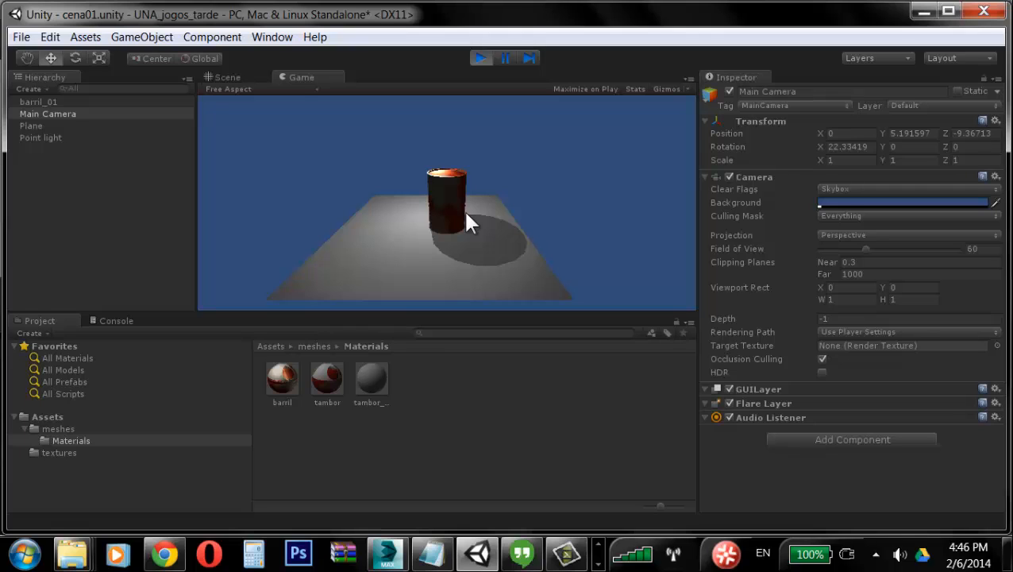
left_click(230, 77)
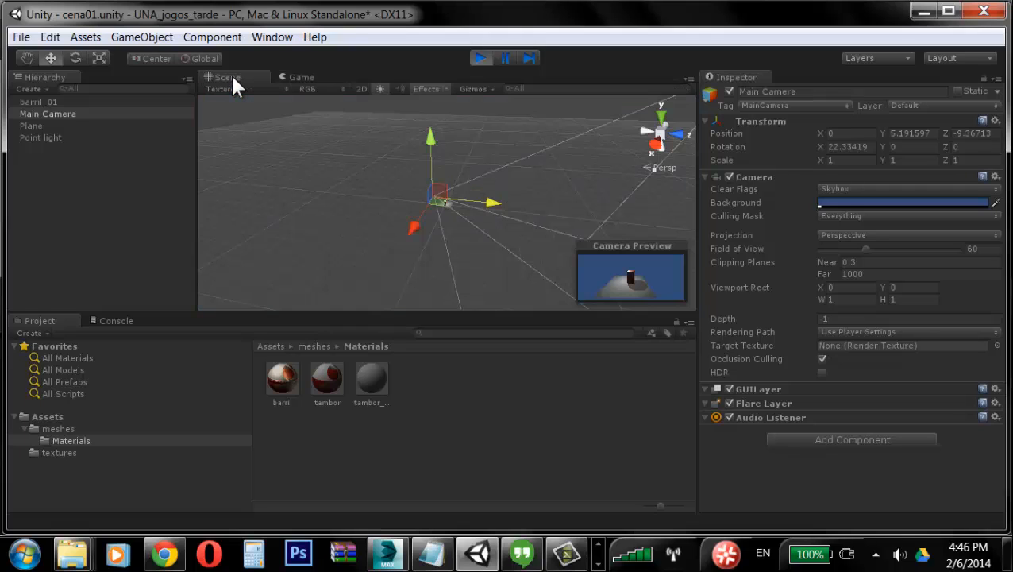
left_click_drag(525, 210, 413, 235, "alt")
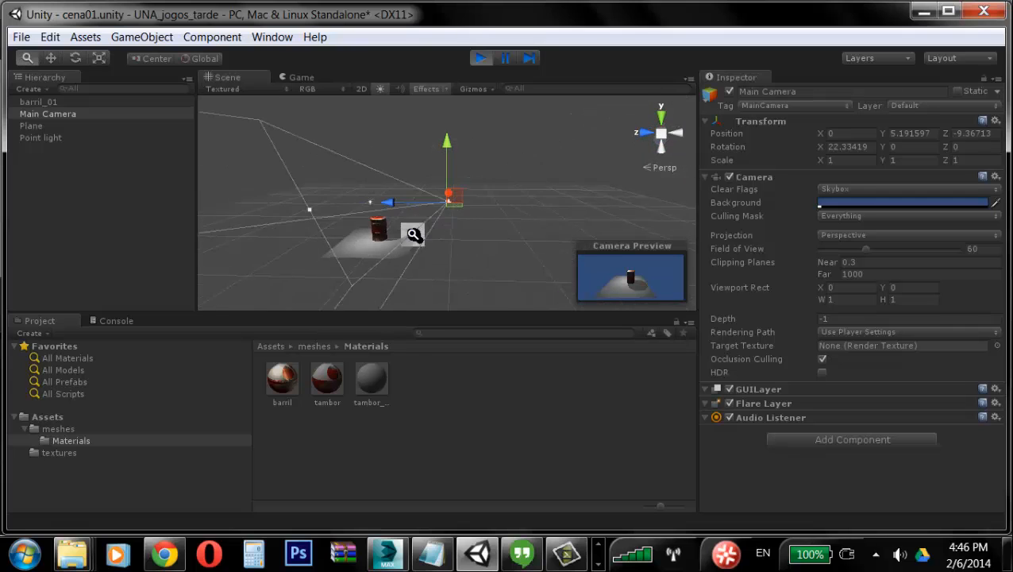
right_click_drag(413, 236, 389, 213, "alt")
middle_click_drag(389, 213, 466, 189, "alt")
left_click_drag(466, 190, 508, 230, "alt")
middle_click_drag(508, 230, 423, 232, "alt")
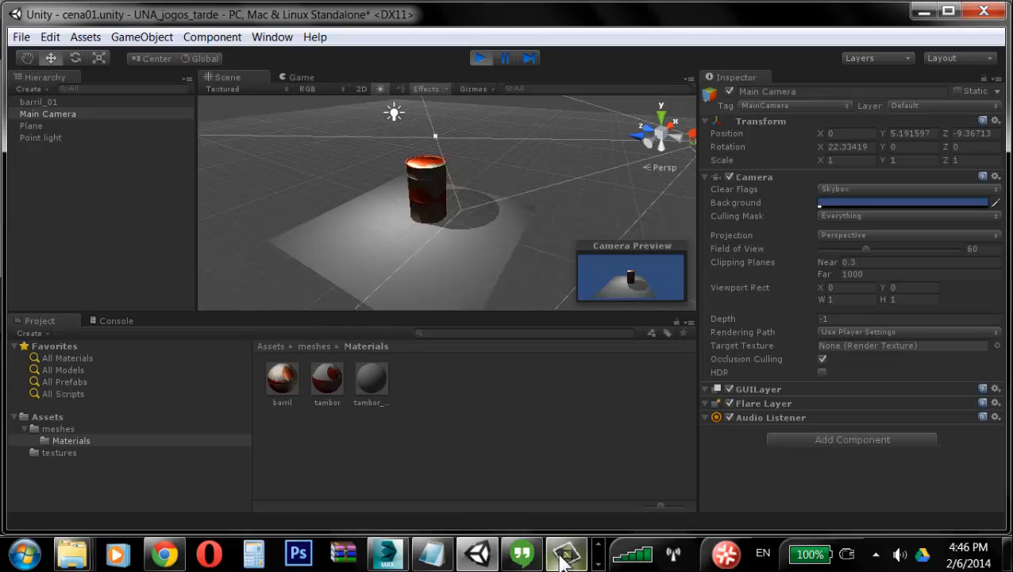